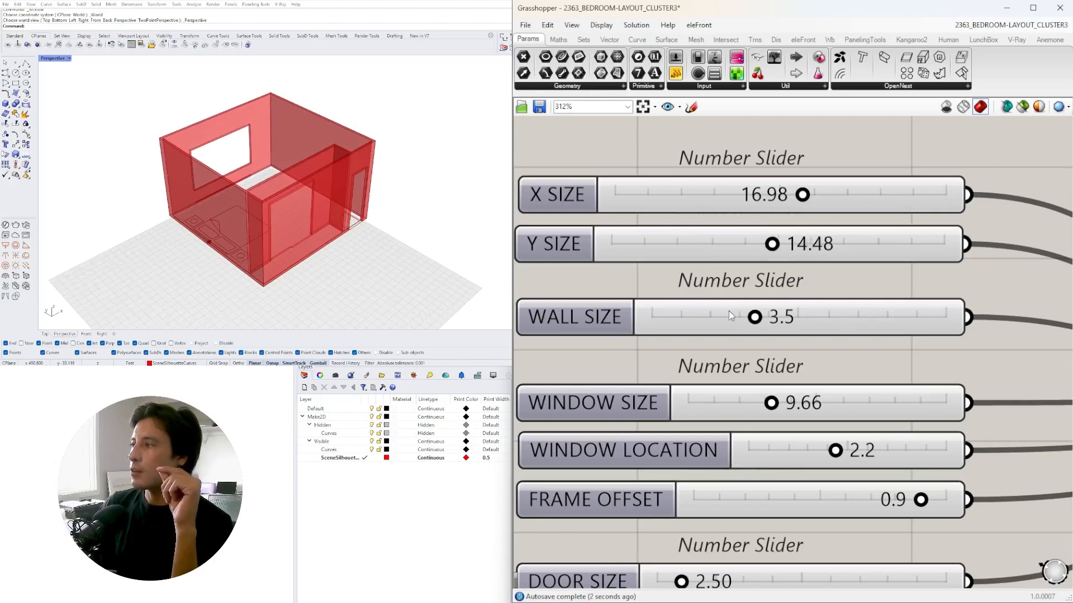
- Adjust the WALL SIZE slider and set it back to 3.5
mouse_move(754, 317)
left_mouse_down()
mouse_move(775, 317)
mouse_move(746, 317)
left_mouse_up()
double_click(746, 316)
type("3.5")
key("Return")
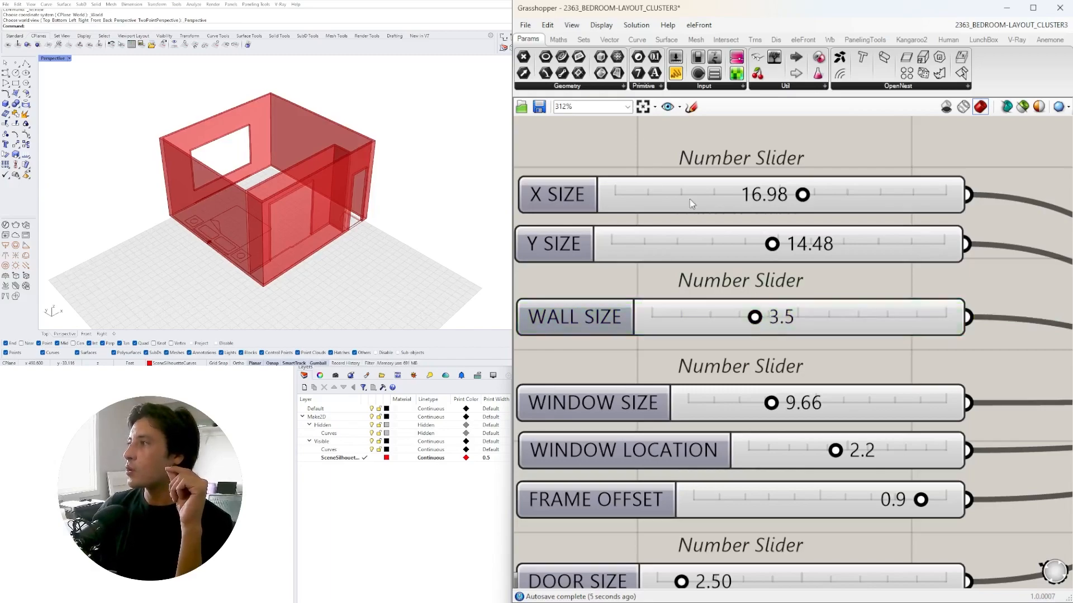
- Examine the bedroom layout definition and its cluster groups, along with the room model from several angles
scroll(765, 286, "down", 9)
left_click_drag(836, 304, 805, 263)
left_click(862, 340)
right_click_drag(306, 214, 257, 226)
scroll(256, 226, "down", 3)
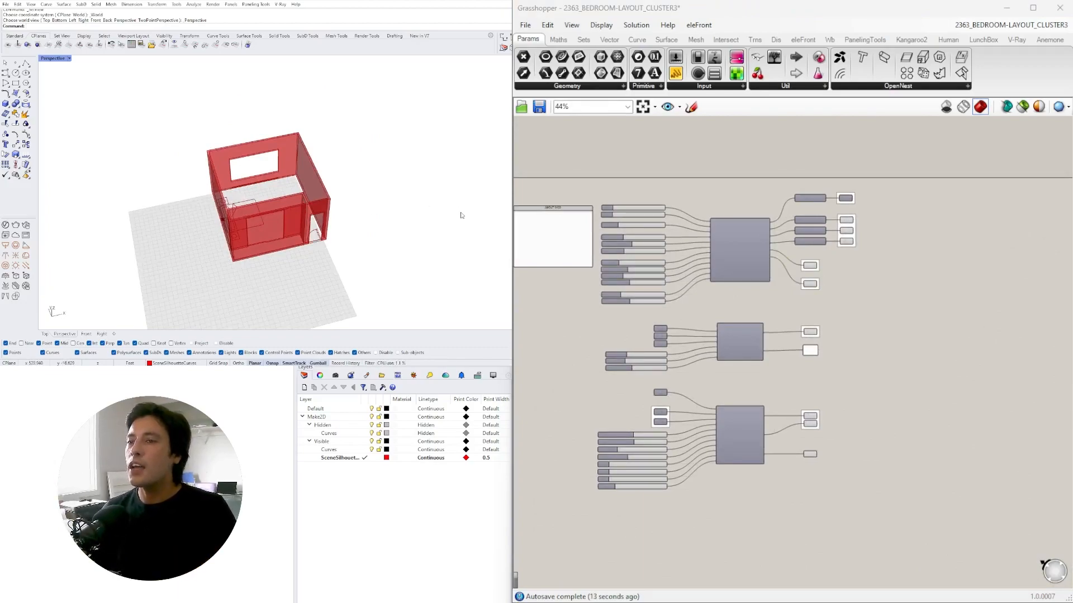
right_click_drag(290, 253, 290, 161)
scroll(285, 191, "up", 3)
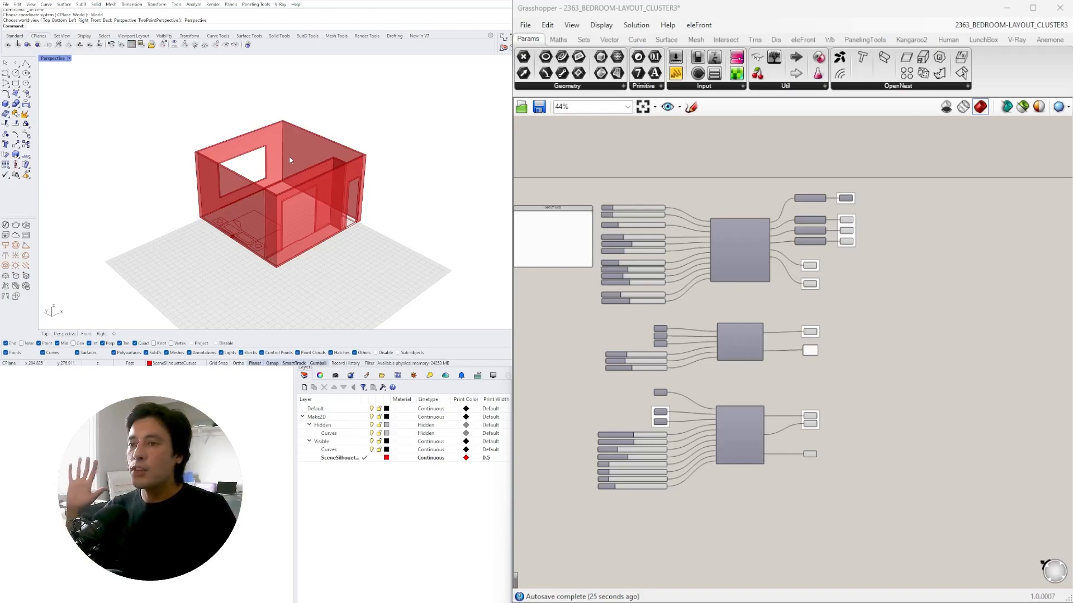
right_click_drag(320, 184, 387, 147)
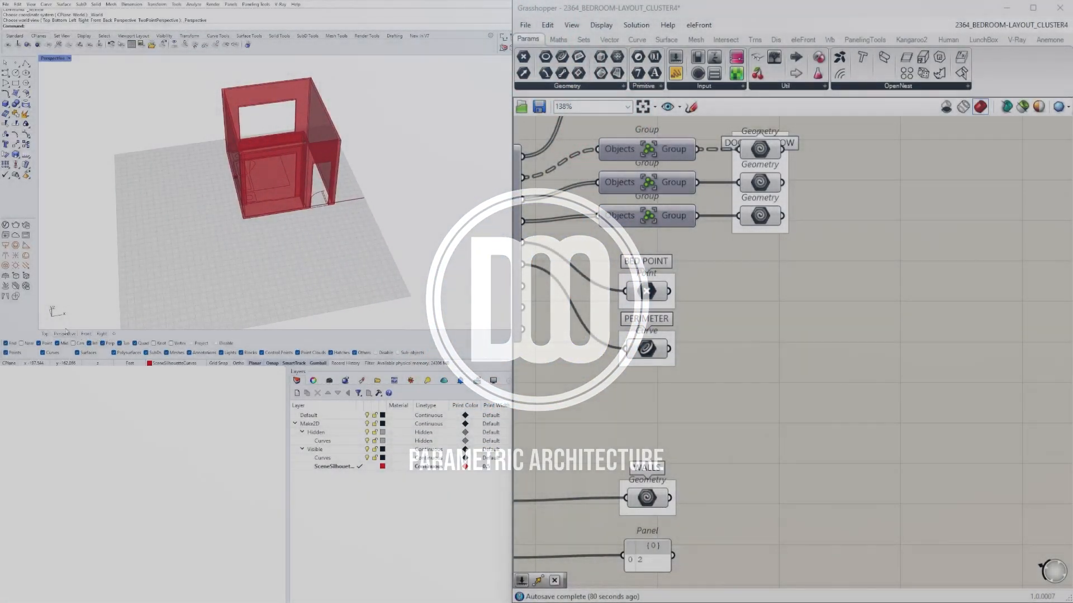
right_click_drag(232, 232, 289, 216)
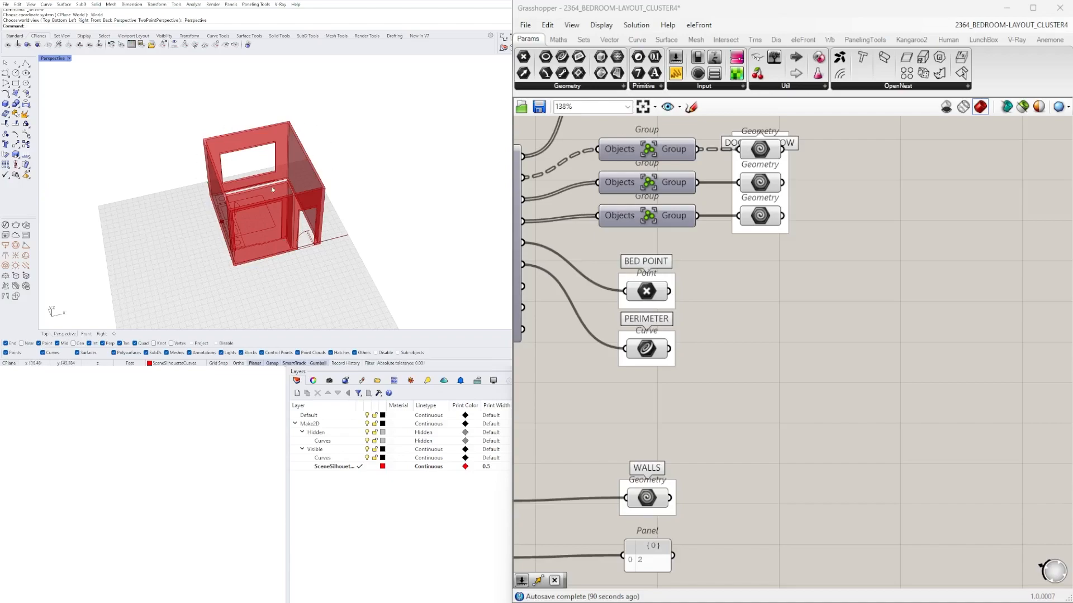
- Add a Move component and connect the WALLS geometry of the bedroom module to its Geometry input
scroll(836, 343, "down", 4)
right_click_drag(832, 346, 904, 220)
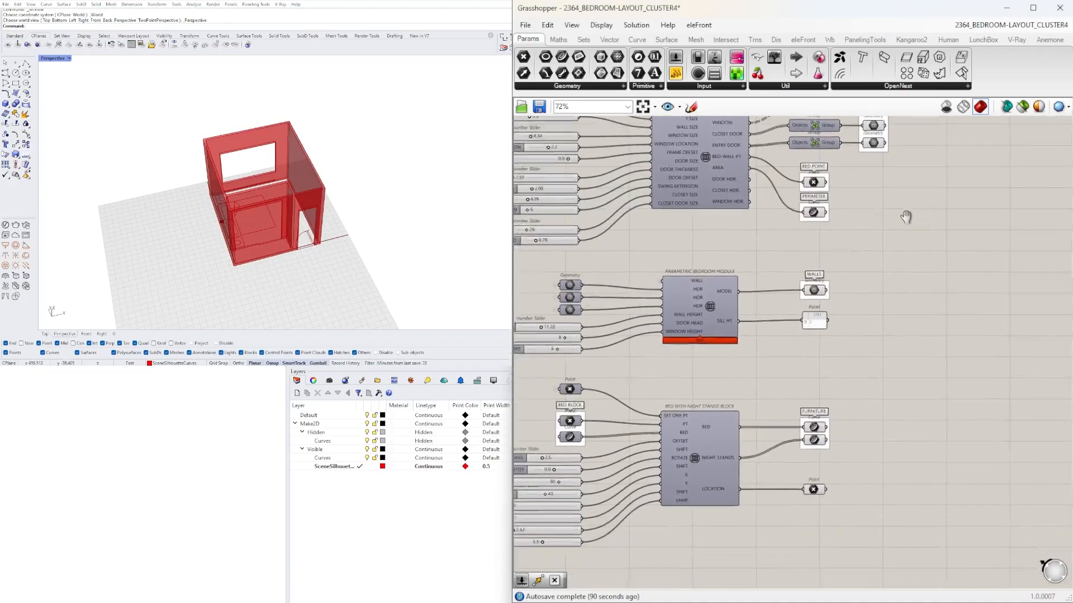
scroll(826, 275, "up", 2)
left_click(823, 277)
double_click(952, 278)
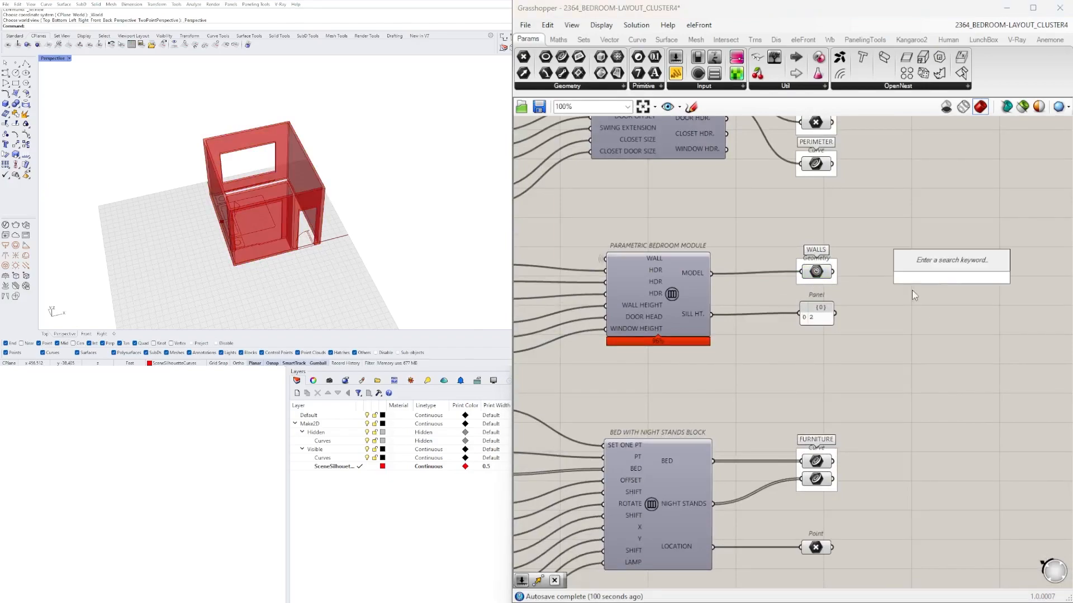
type("movr")
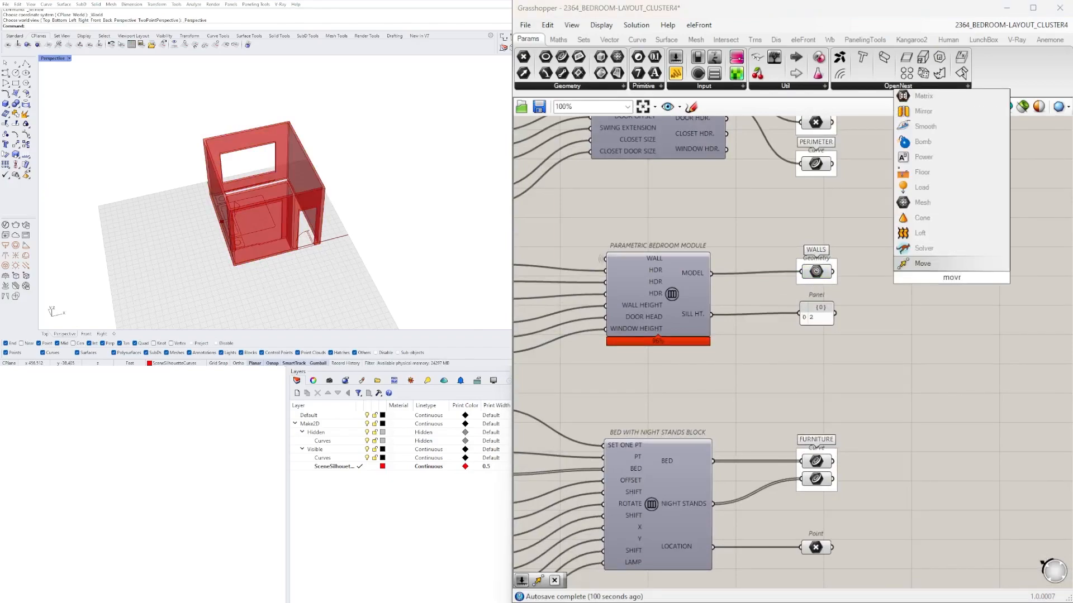
left_click(922, 263)
right_click_drag(956, 286, 791, 300)
left_click_drag(782, 291, 916, 288)
left_click(808, 285)
left_click_drag(668, 286, 979, 296)
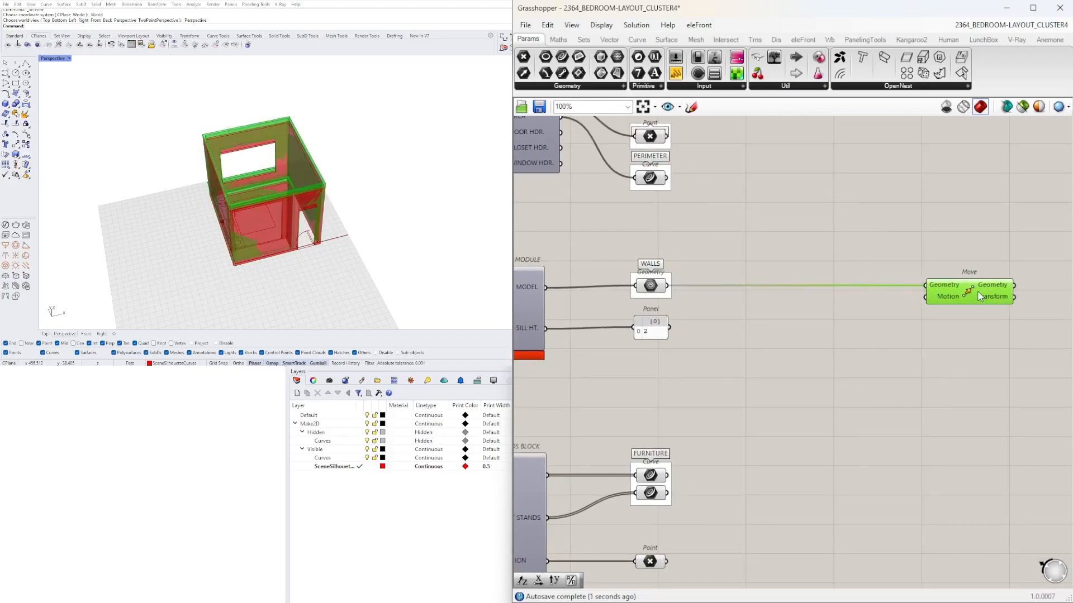
scroll(920, 314, "down", 3)
left_click_drag(788, 308, 940, 279)
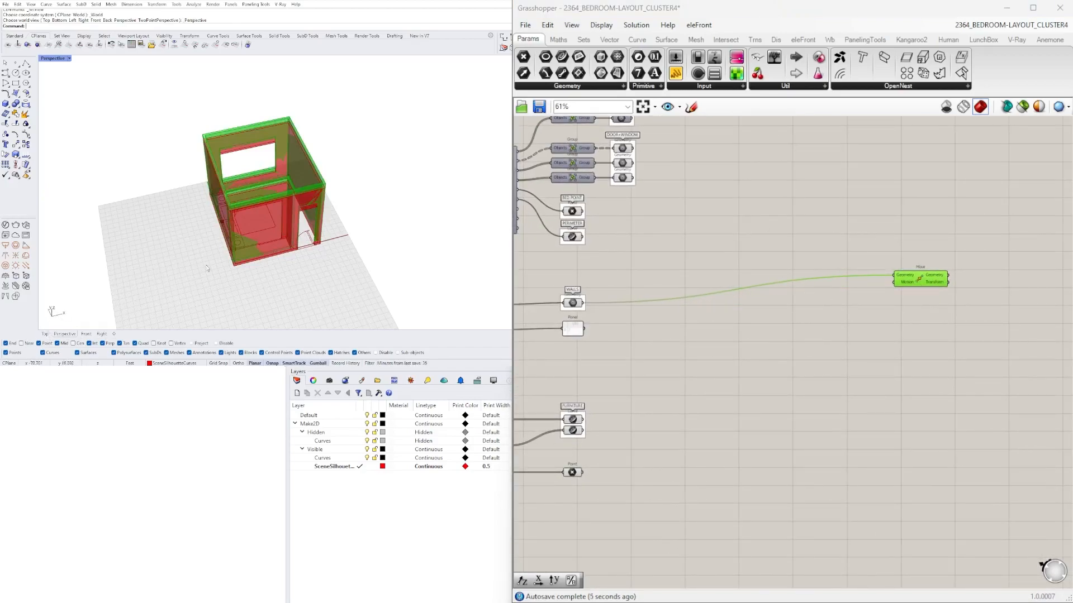
- Add a Unit X vector, align the Move component with the WALLS parameter, and connect the vector to the Motion input
right_click_drag(354, 255, 292, 186)
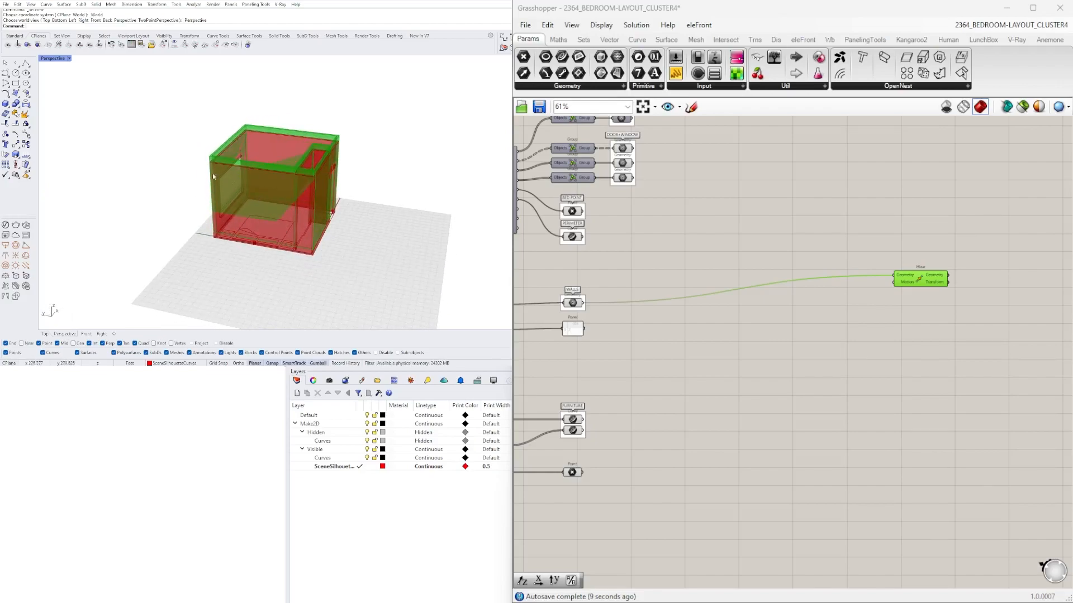
right_click_drag(213, 165, 313, 160)
scroll(226, 157, "down", 3)
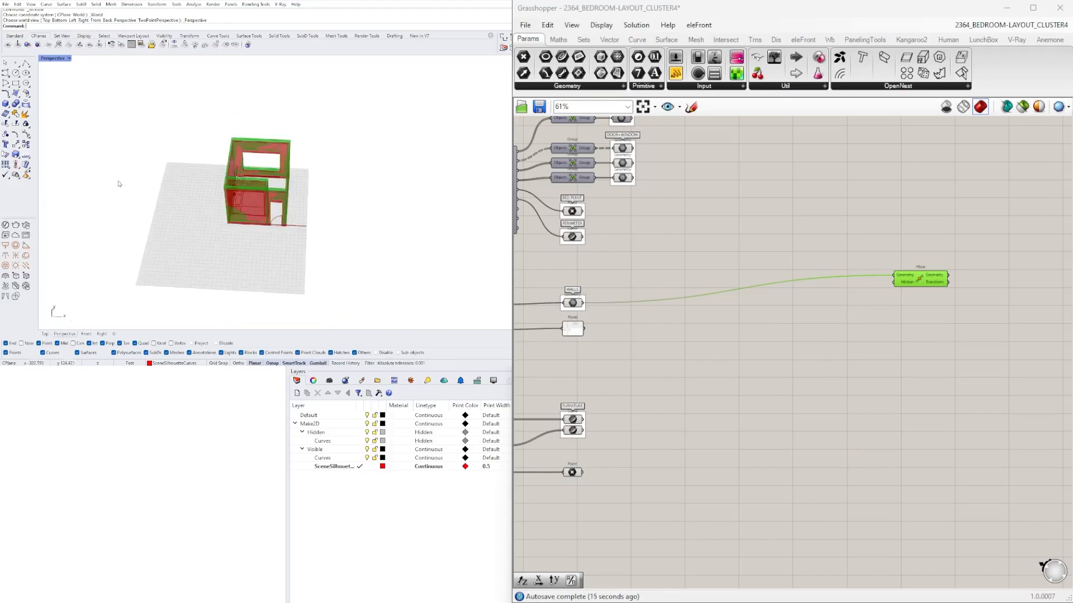
right_click_drag(319, 185, 302, 219)
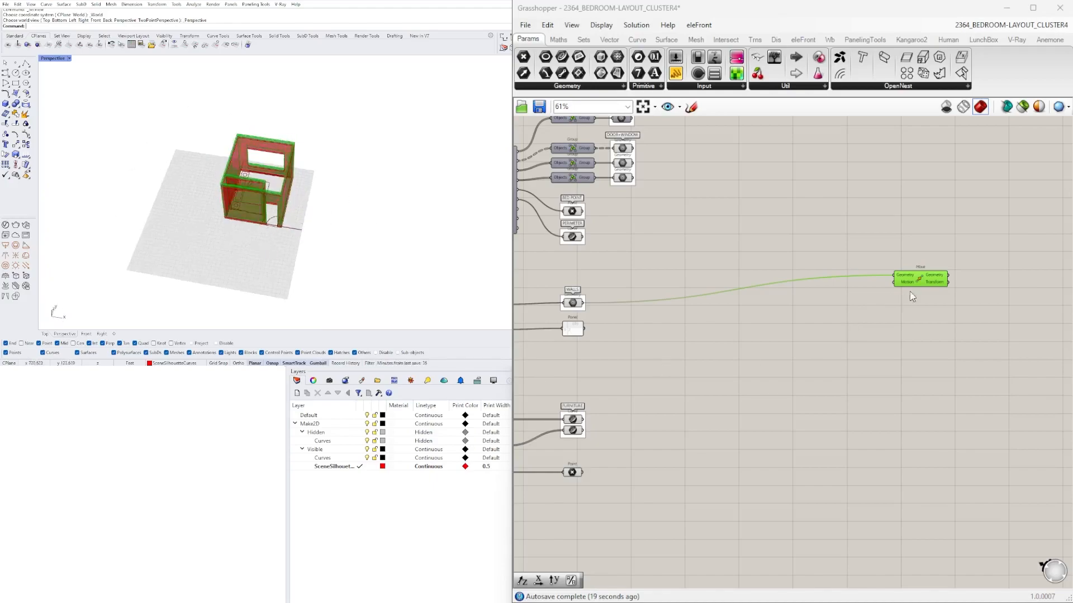
double_click(851, 317)
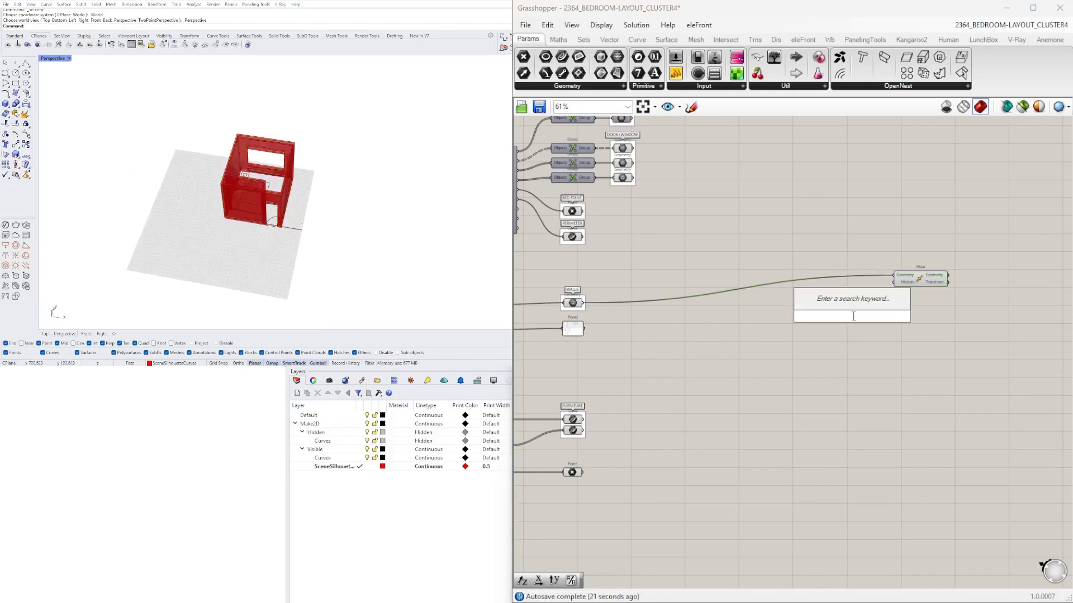
type("x")
left_click(844, 306)
left_click_drag(908, 284, 821, 342)
left_click(902, 303)
left_click_drag(904, 303, 902, 307)
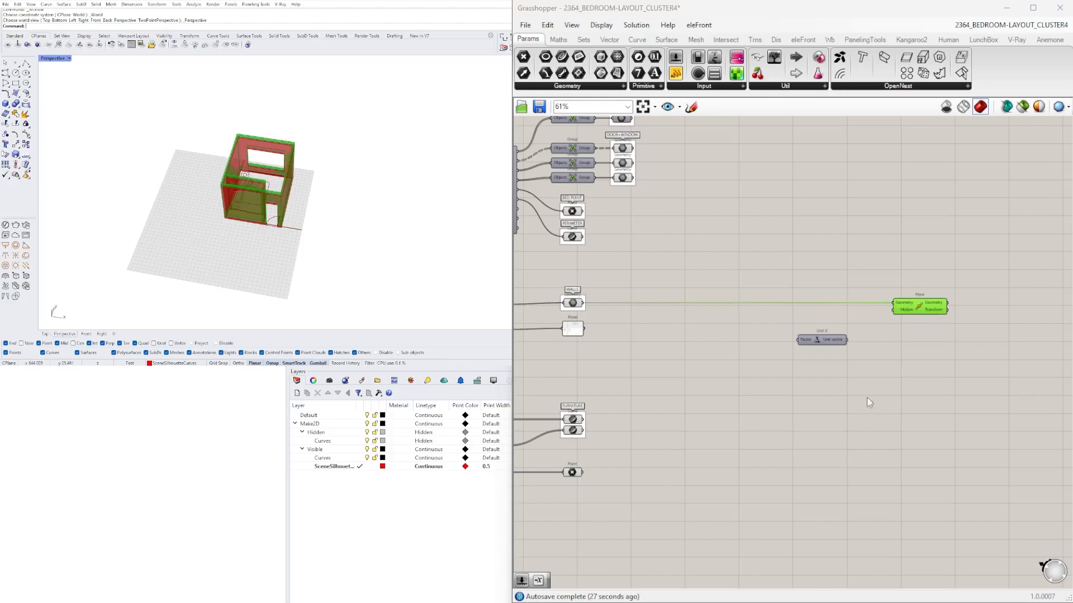
scroll(819, 373, "up", 2)
left_click_drag(826, 326, 916, 286)
left_click_drag(871, 245, 849, 251)
- Examine the BED POINT and PERIMETER parameters and check the perimeter outline against the room model
left_click(804, 215)
scroll(803, 215, "down", 4)
right_click_drag(628, 219, 805, 266)
scroll(760, 202, "up", 4)
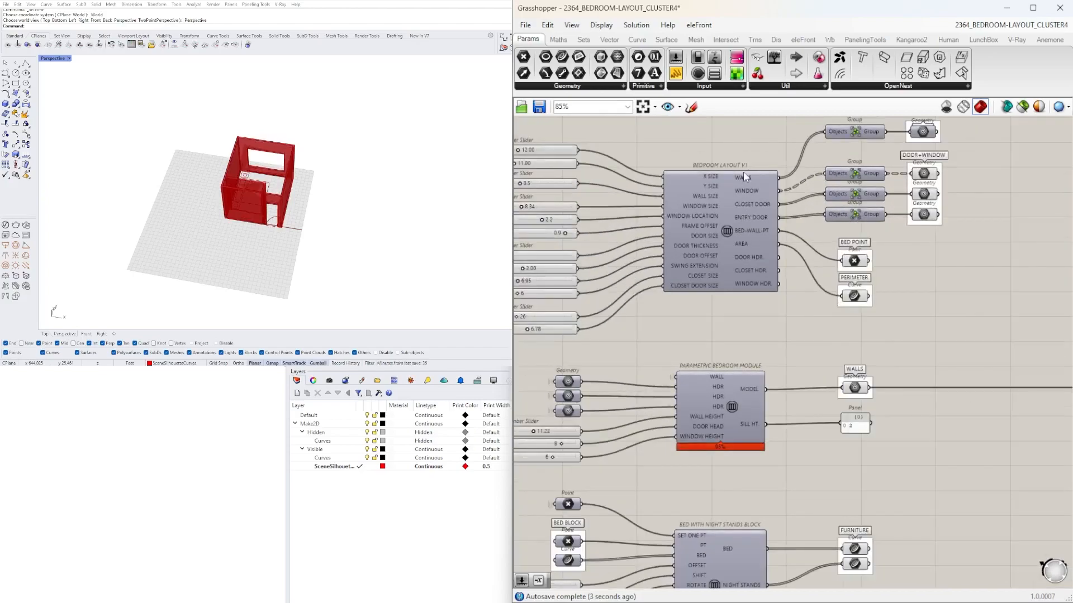
left_click(854, 299)
left_click(857, 261)
left_click(854, 297)
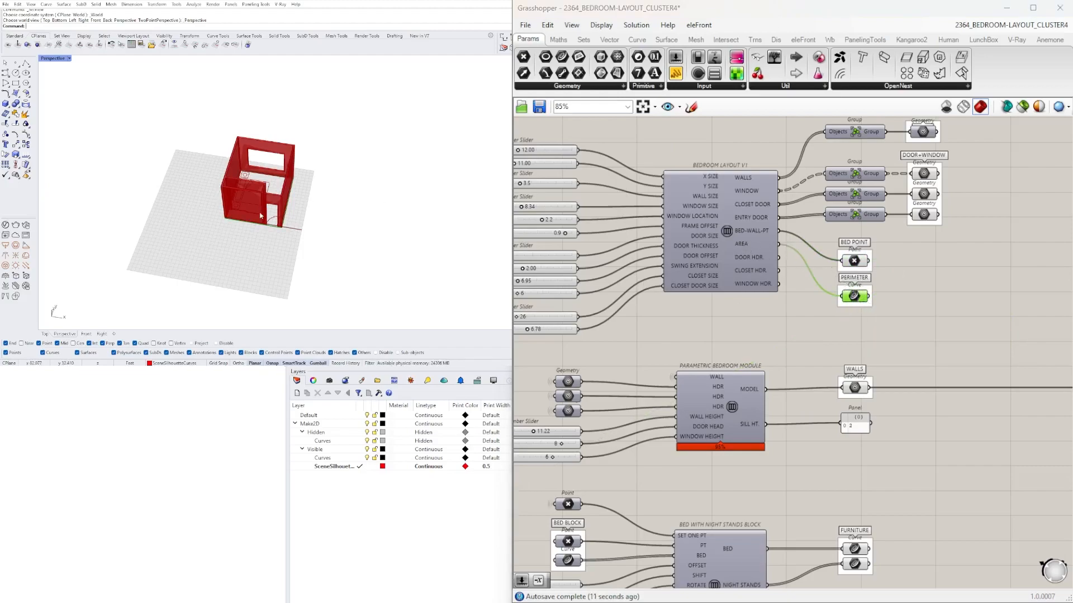
scroll(255, 218, "up", 4)
right_click_drag(255, 218, 319, 197)
right_click_drag(884, 270, 709, 282)
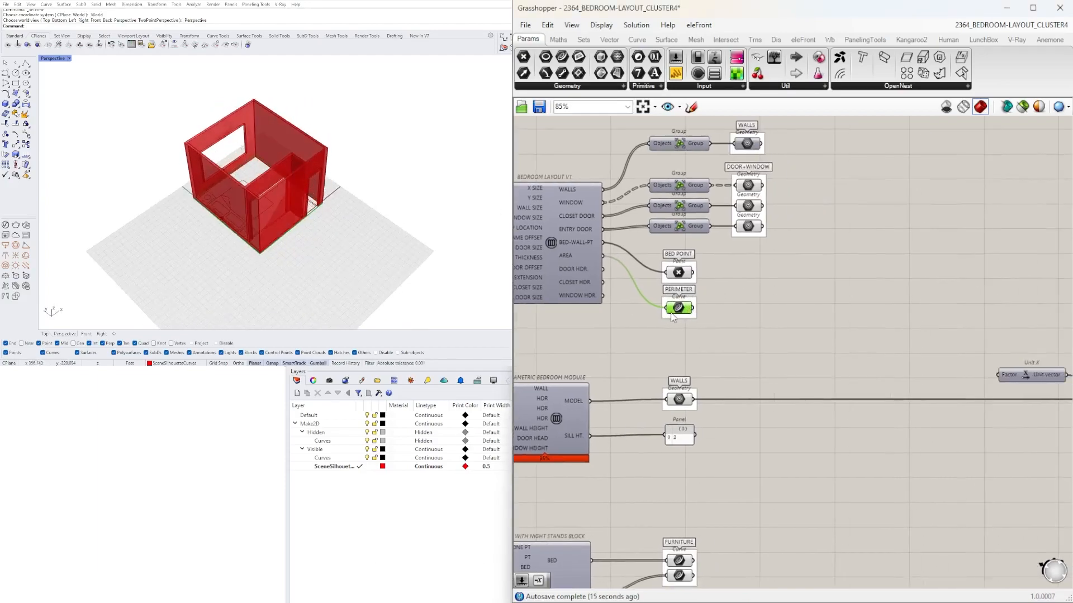
- Add an Explode component and connect the PERIMETER curve to its Curve input
double_click(762, 325)
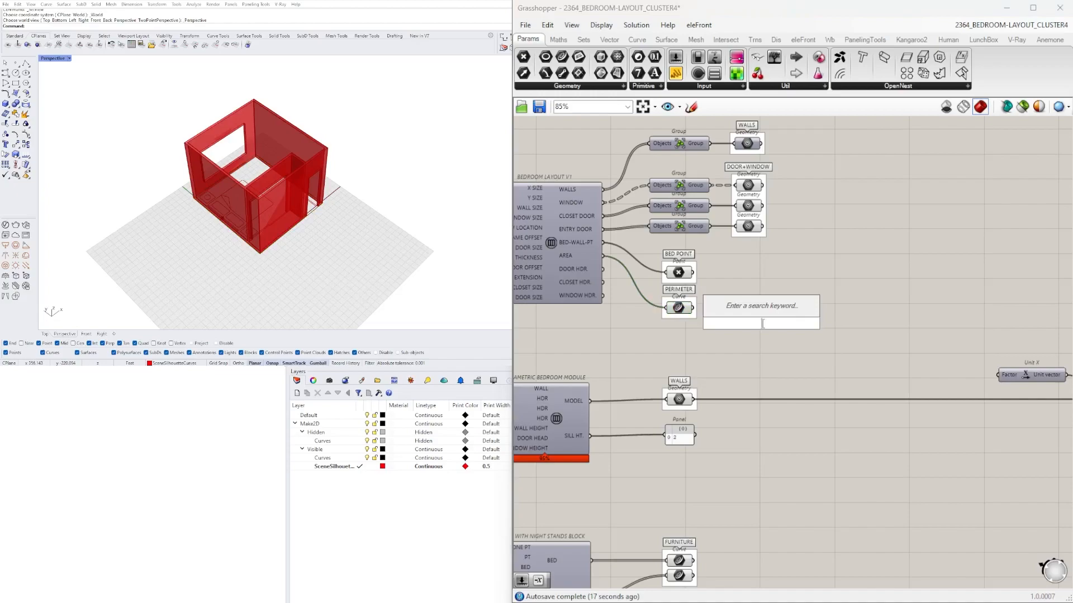
type("expl")
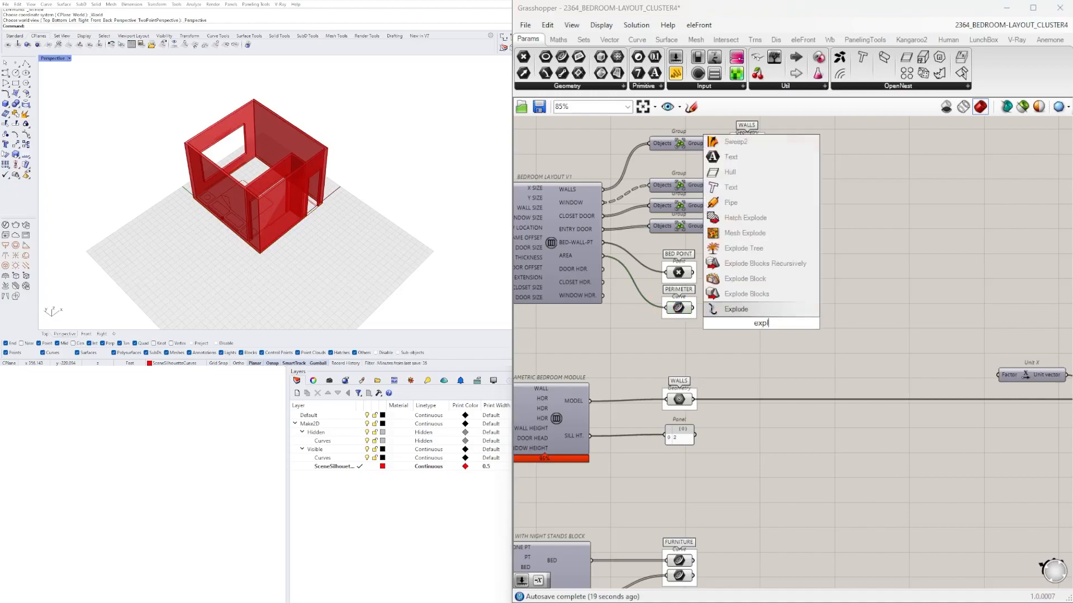
left_click(757, 310)
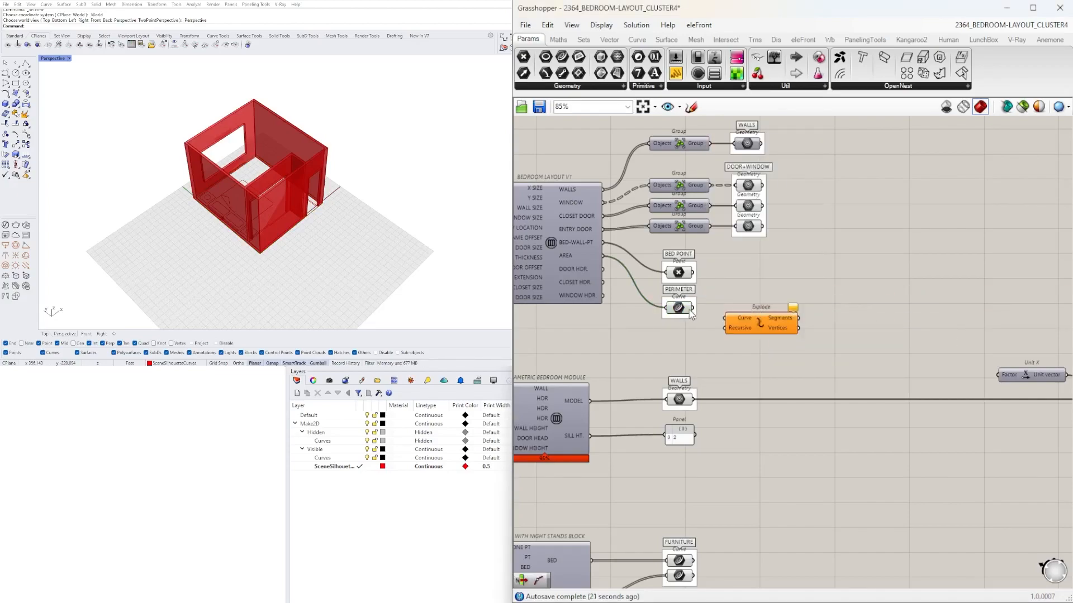
scroll(813, 336, "up", 4)
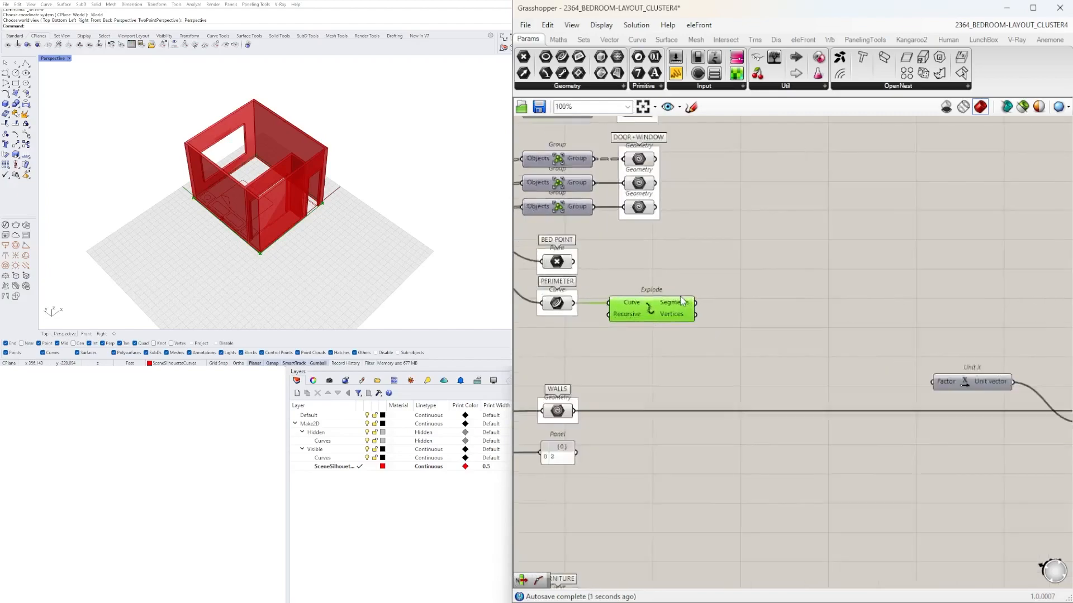
- Add a List Item component and feed it the Segments output of Explode to pick one perimeter edge
double_click(805, 329)
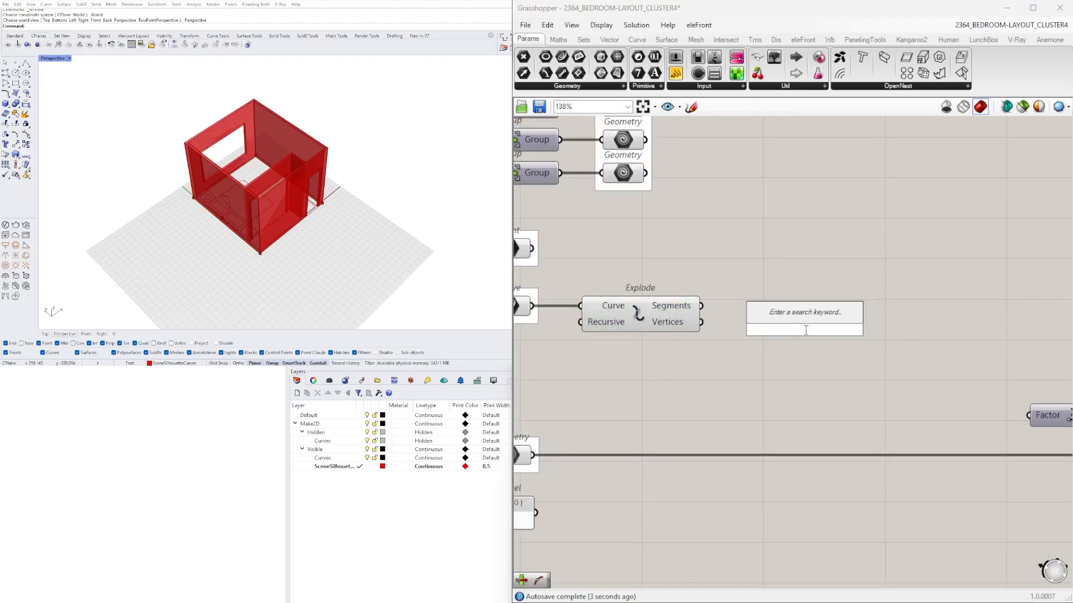
type("ite")
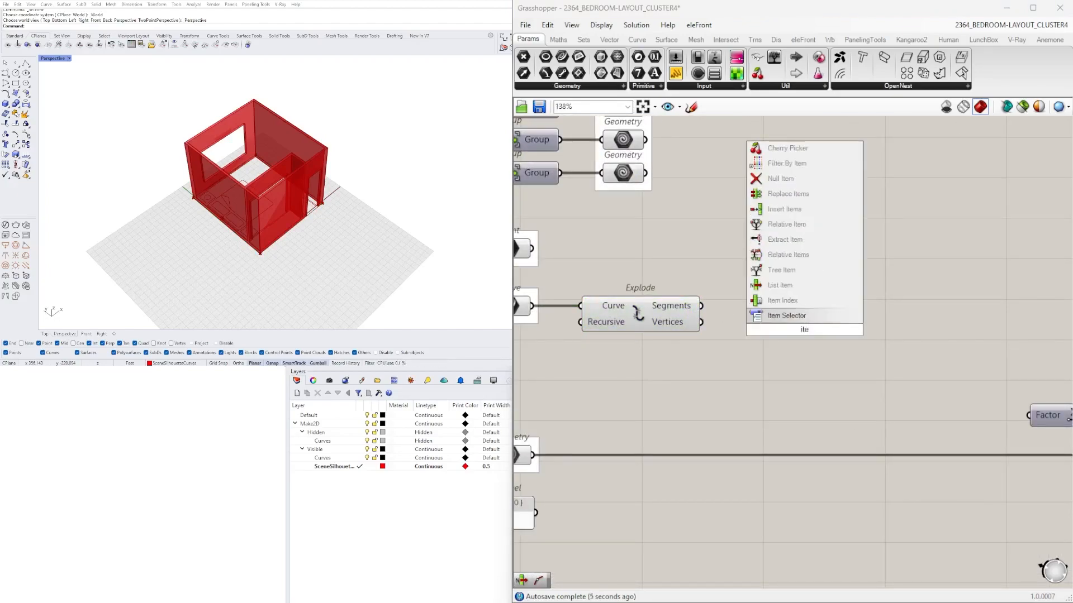
left_click(782, 285)
left_click_drag(701, 305, 793, 316)
right_click_drag(335, 223, 271, 225)
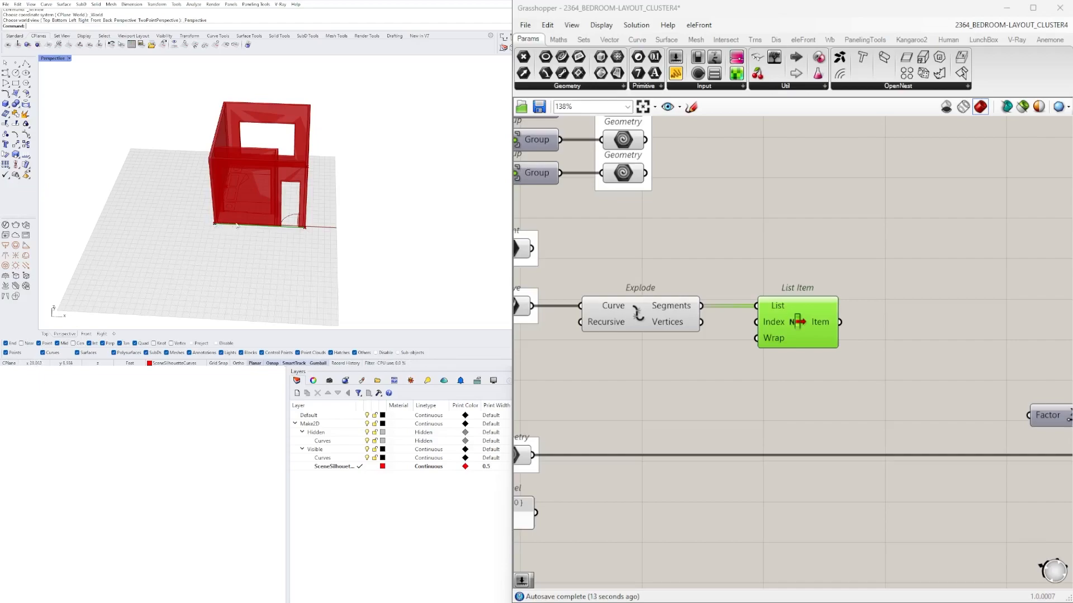
- Add a curve Length component and connect the List Item output to its Curve input
right_click_drag(853, 350, 716, 337)
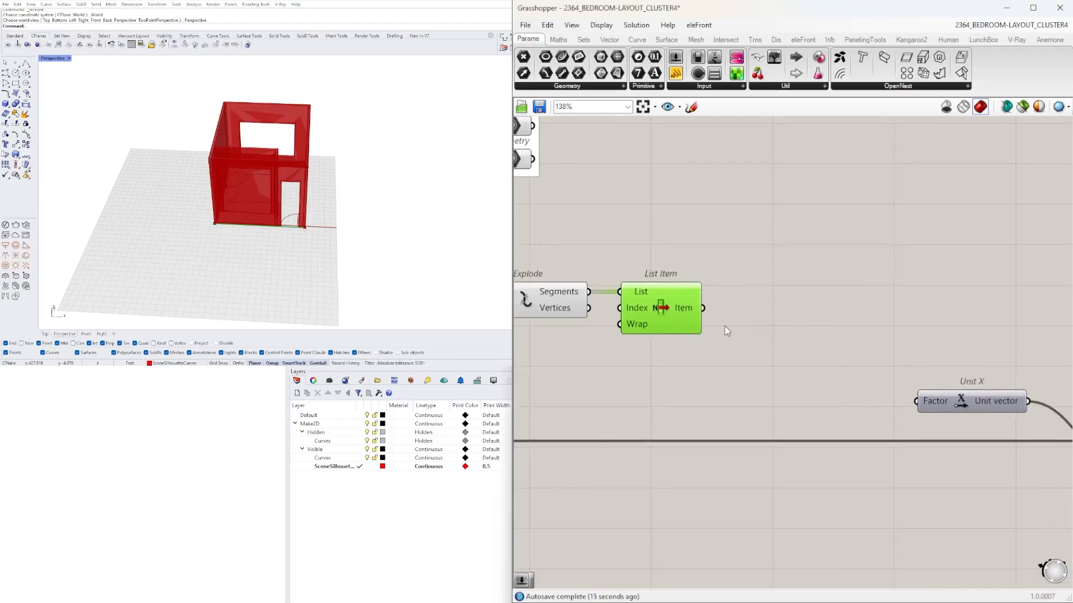
double_click(771, 319)
type("leng")
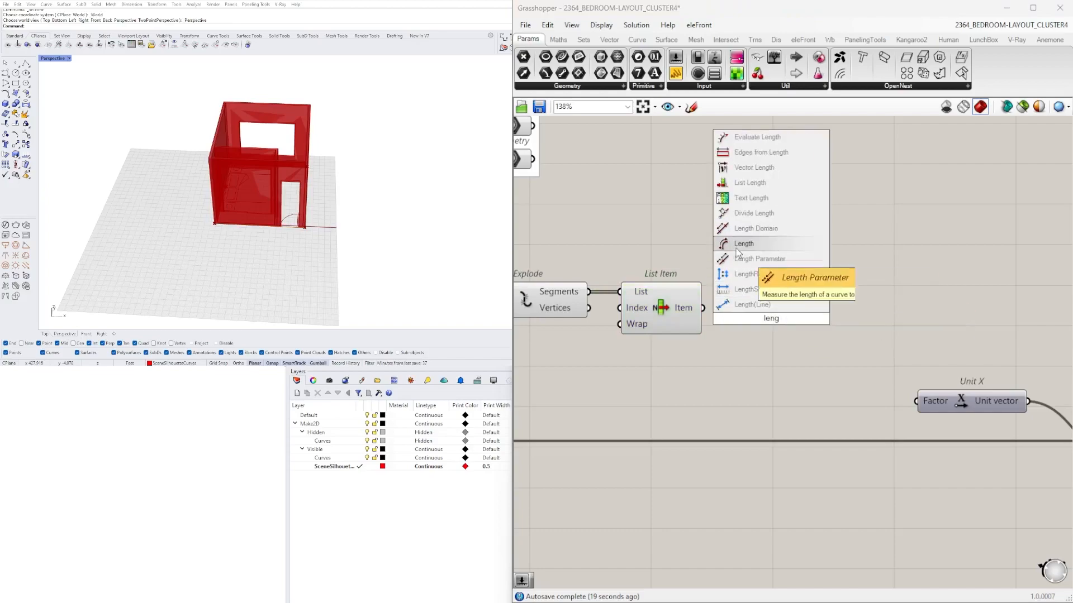
left_click(736, 248)
left_click_drag(702, 307, 747, 310)
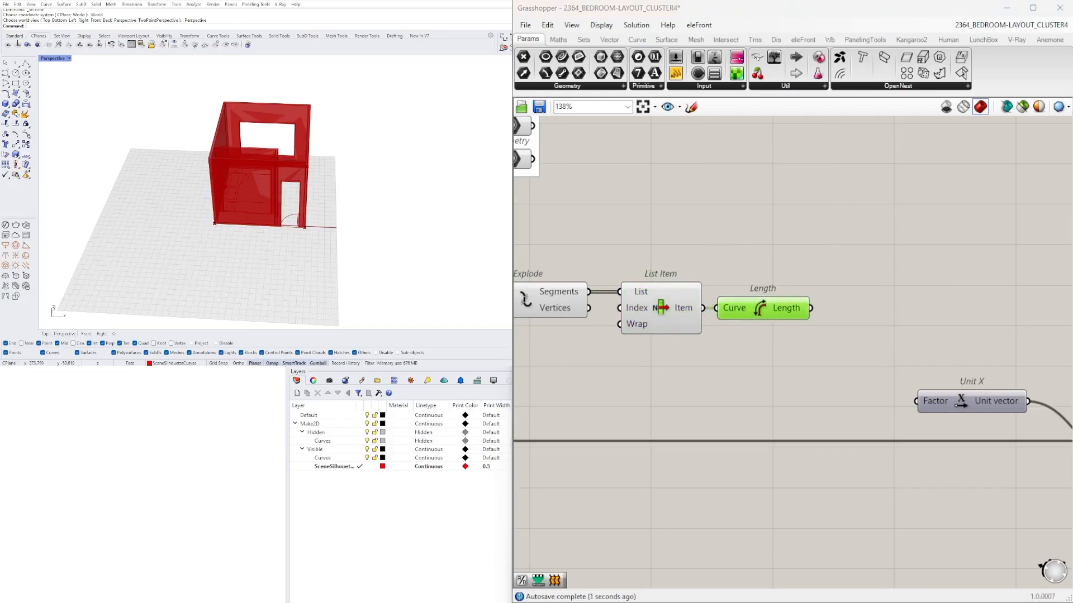
- Connect the Length output to the Factor of Unit X and inspect the wall junction between the two rooms
scroll(883, 253, "down", 3)
left_click_drag(866, 328, 931, 385)
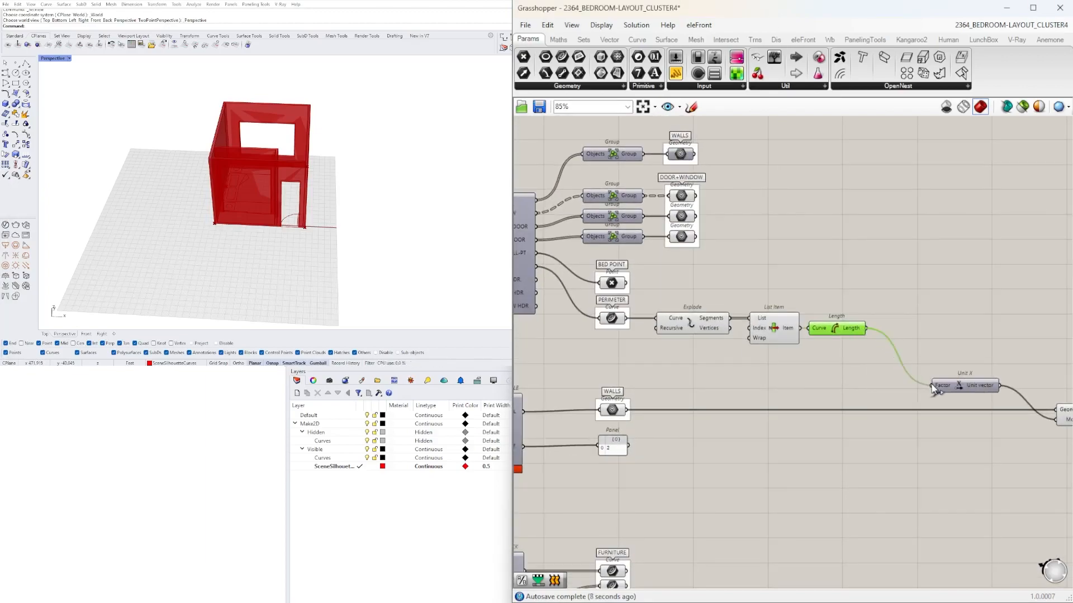
scroll(294, 118, "up", 5)
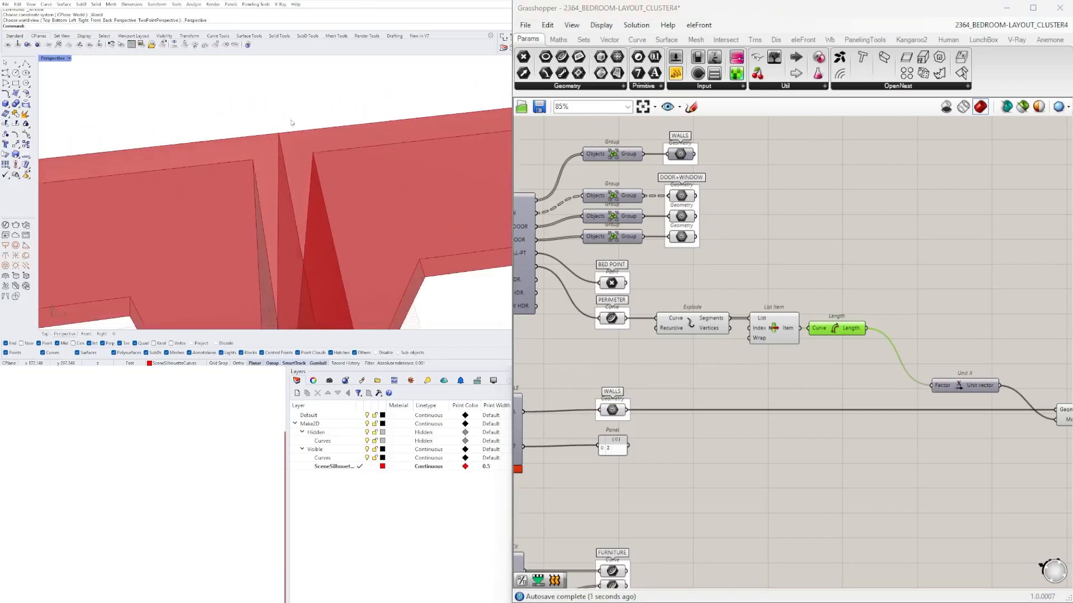
scroll(274, 147, "down", 5)
scroll(278, 135, "up", 5)
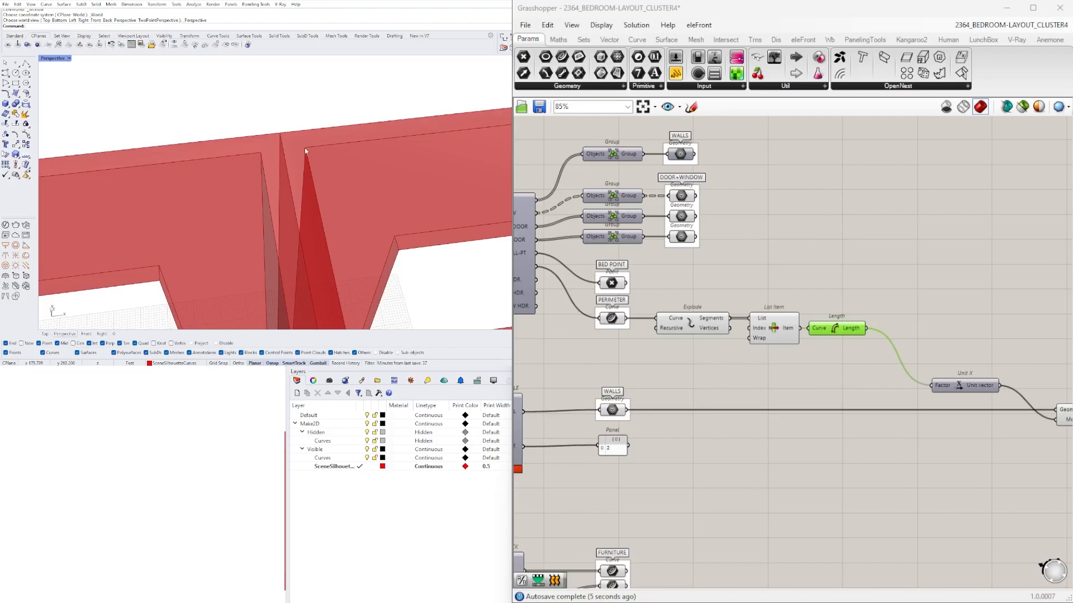
- Add a Subtraction component near Unit X and feed the perimeter edge length into it
right_click_drag(927, 363, 814, 340)
right_click_drag(702, 347, 795, 348)
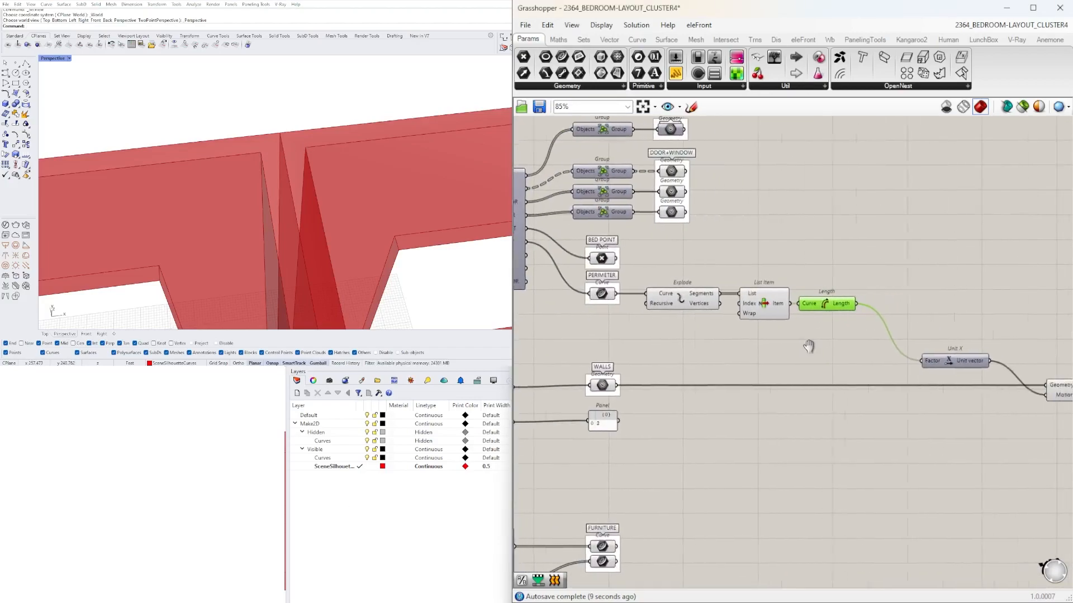
double_click(850, 360)
type("-")
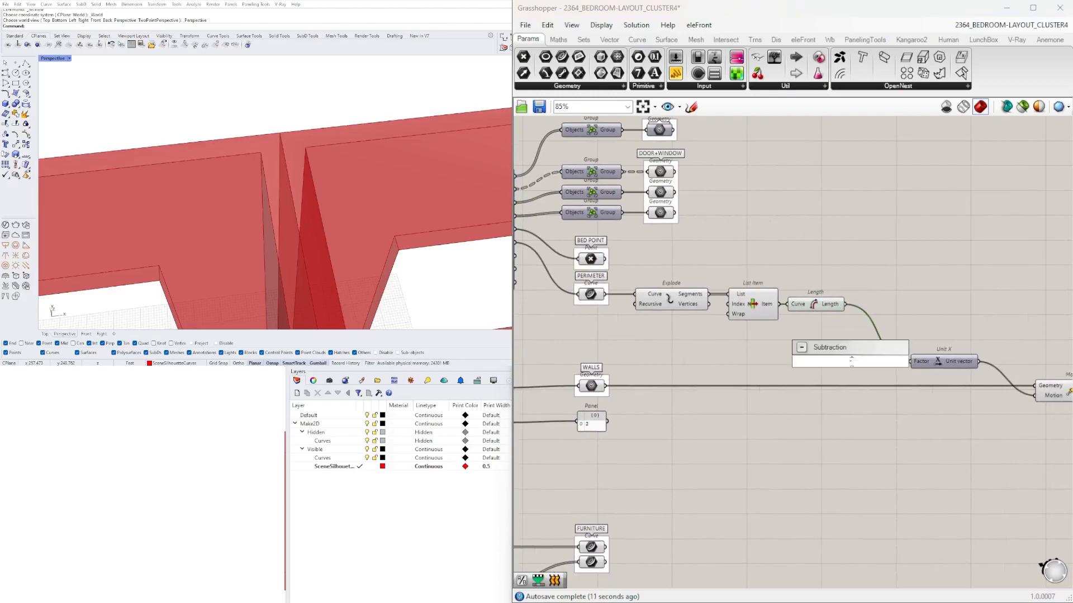
key("Return")
left_click_drag(859, 308, 830, 356)
- Add a Number parameter below the BEDROOM LAYOUT V1 cluster and connect the WALL SIZE slider to it
scroll(754, 345, "down", 4)
right_click_drag(687, 347, 986, 338)
left_click(263, 166)
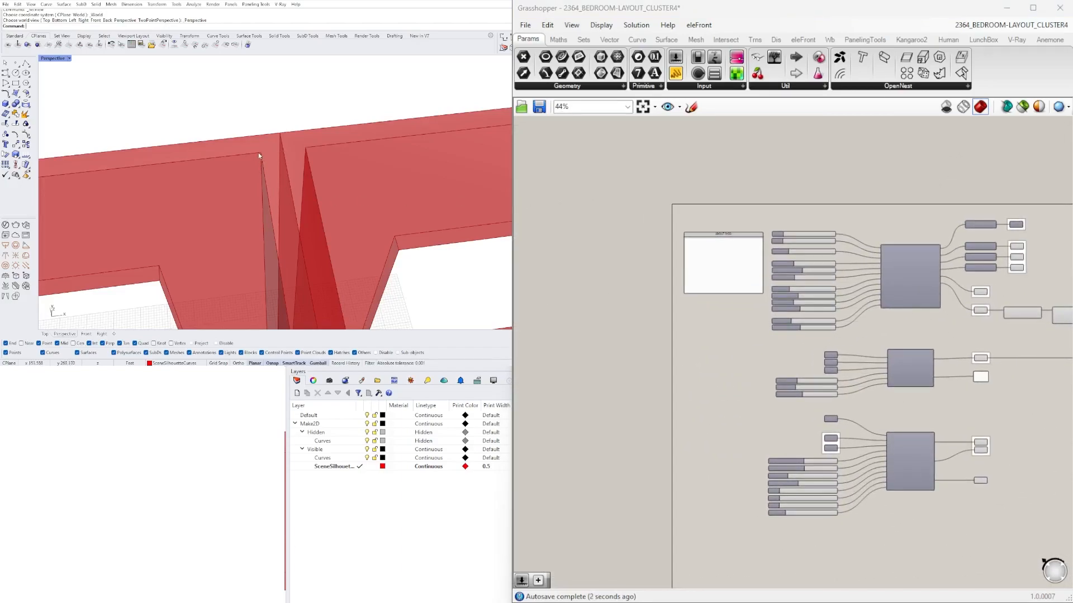
scroll(812, 273, "up", 5)
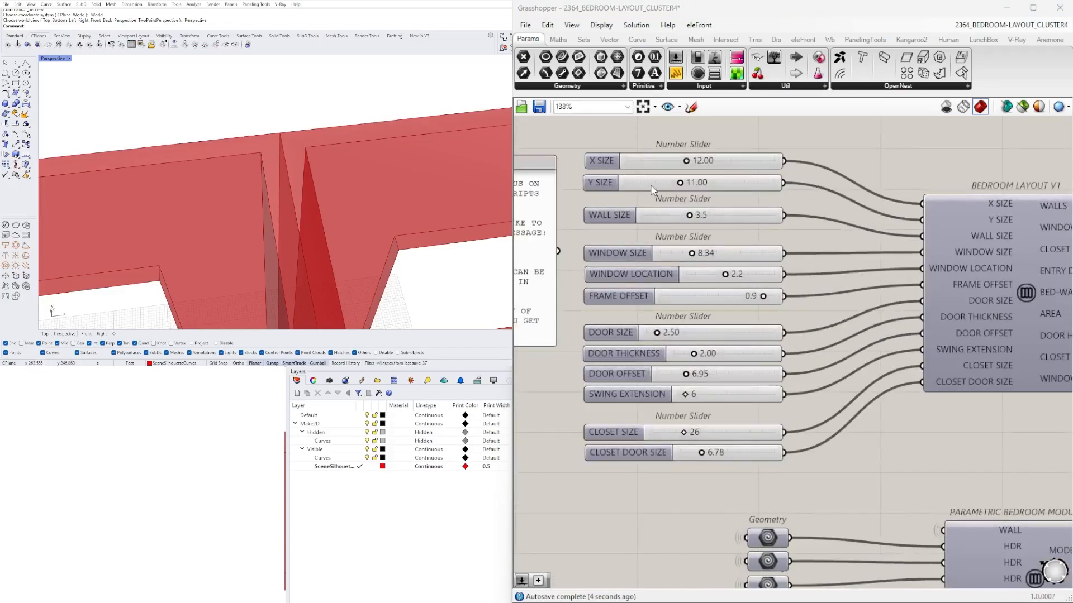
left_click(609, 215)
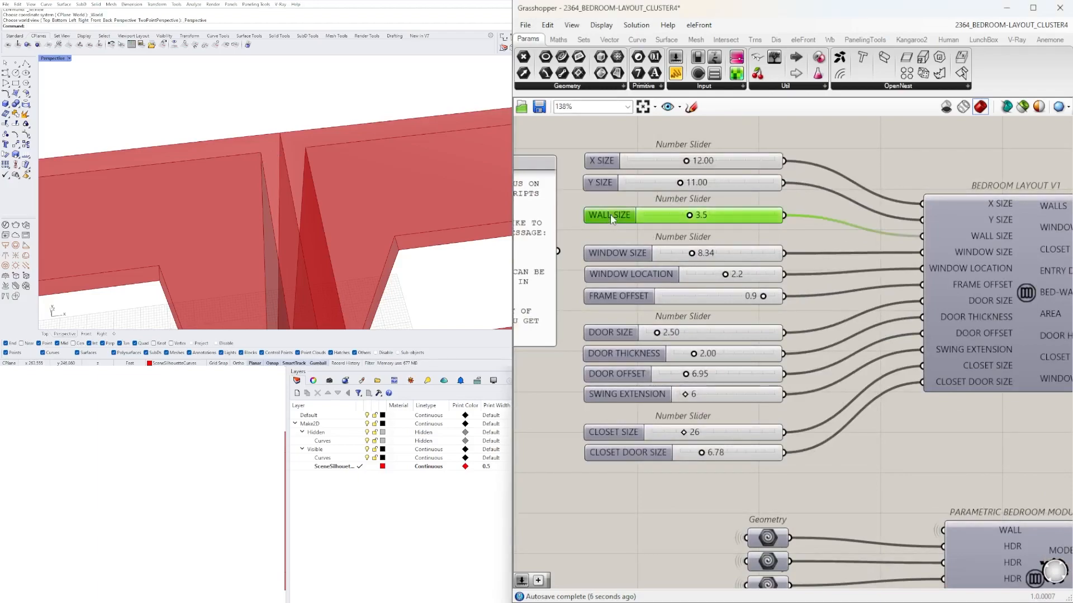
right_click_drag(813, 224, 768, 267)
right_click_drag(859, 306, 819, 268)
double_click(868, 431)
type("number")
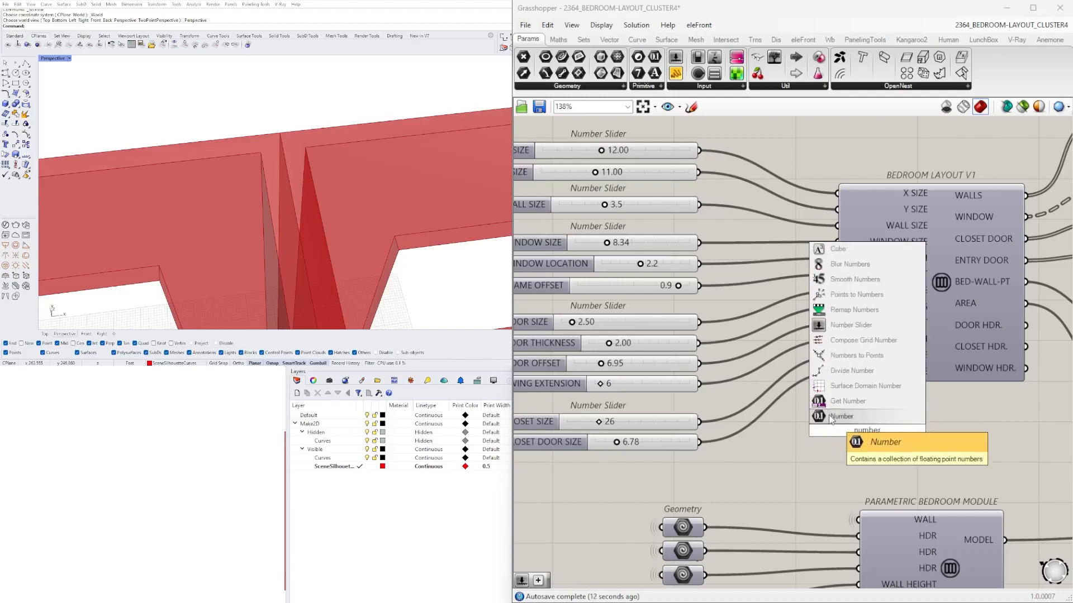
left_click(863, 430)
right_click_drag(724, 260, 760, 262)
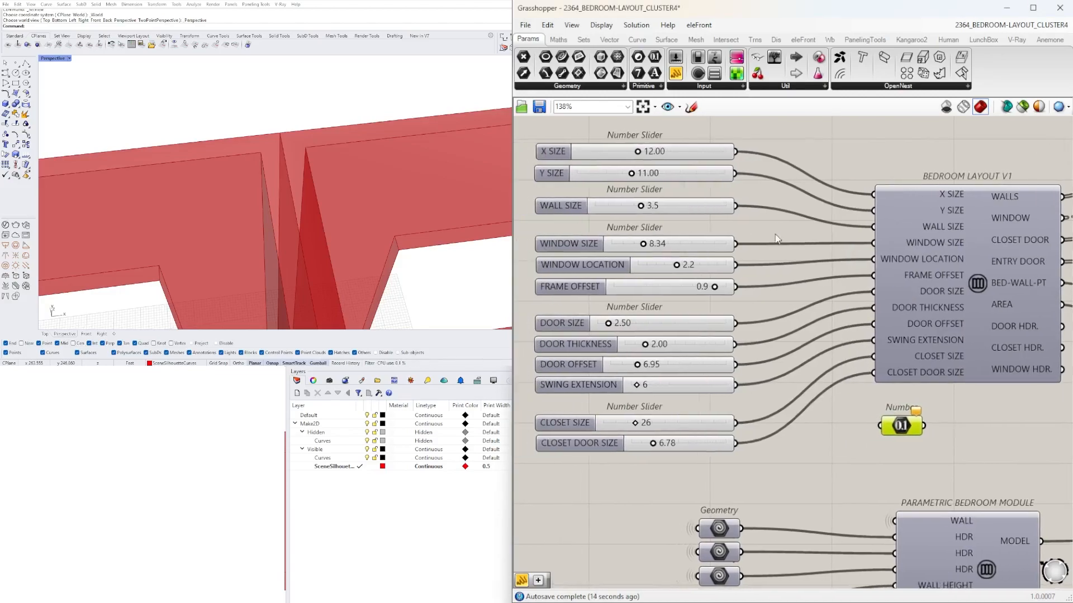
left_click_drag(735, 206, 907, 423)
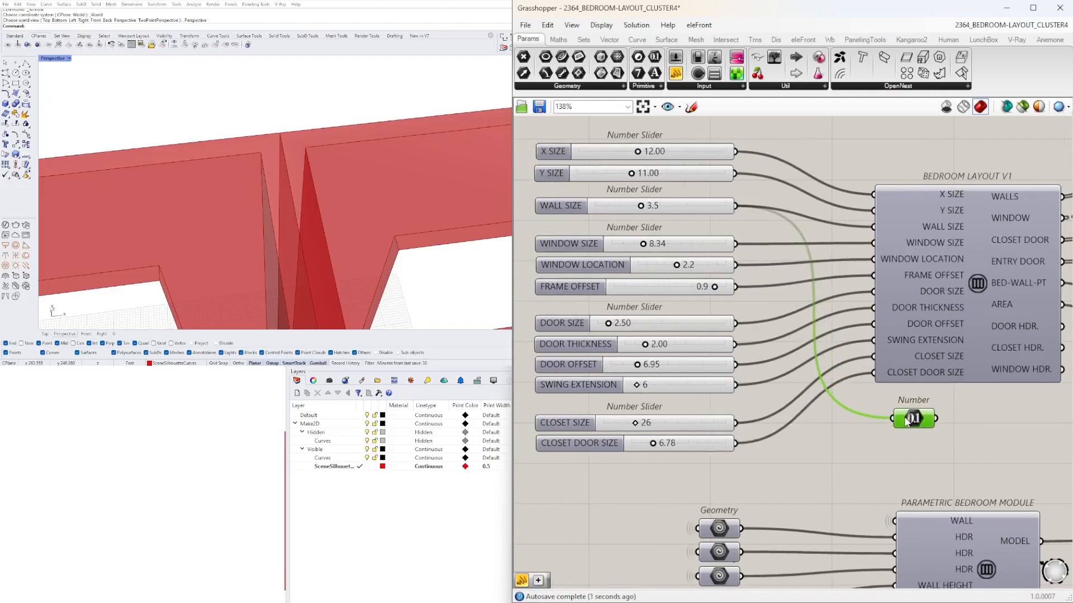
- Set the Number parameter's wire display to hidden and reposition the parameter below the BEDROOM LAYOUT V1 cluster
right_click(900, 423)
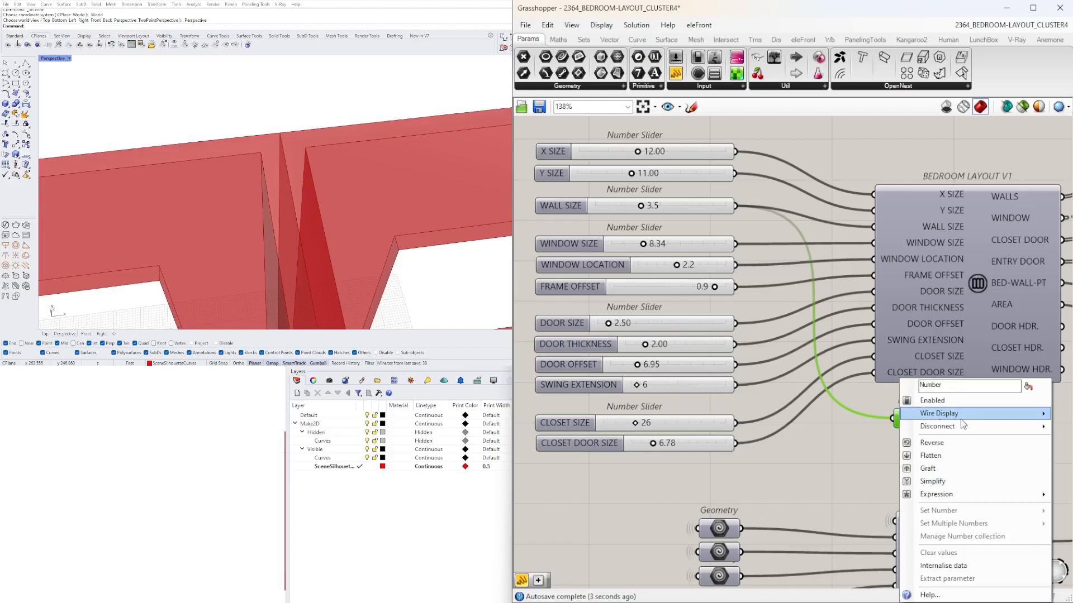
mouse_move(986, 417)
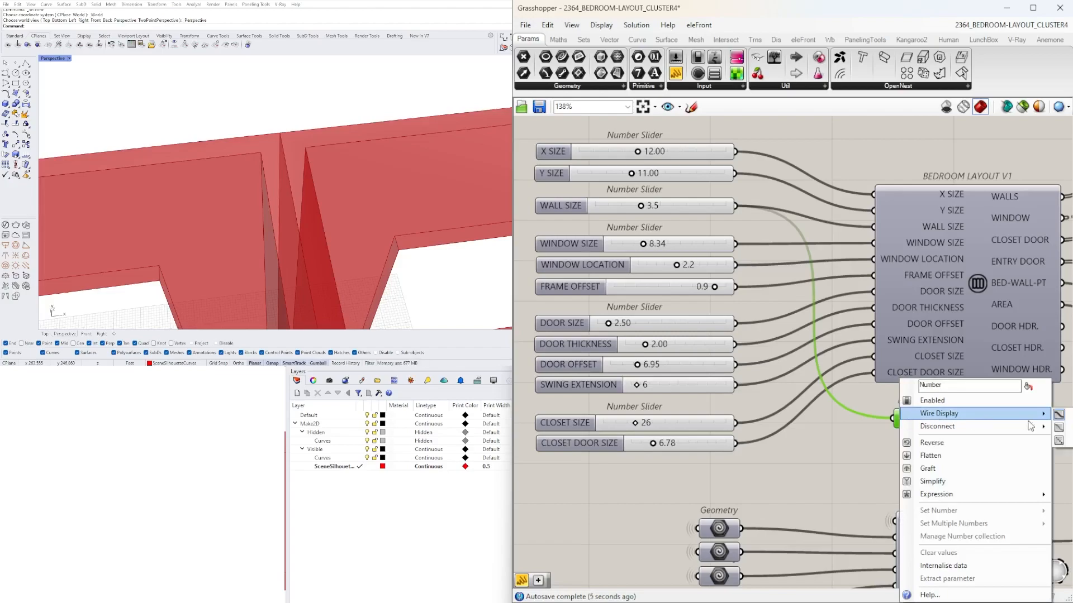
left_click(1052, 445)
left_click(888, 459)
right_click_drag(886, 460, 739, 472)
left_click_drag(773, 432, 823, 428)
left_click(781, 482)
- Connect the wall-size Number to input B of Subtraction and feed the Subtraction Result into the Factor of Unit X
scroll(786, 486, "down", 3)
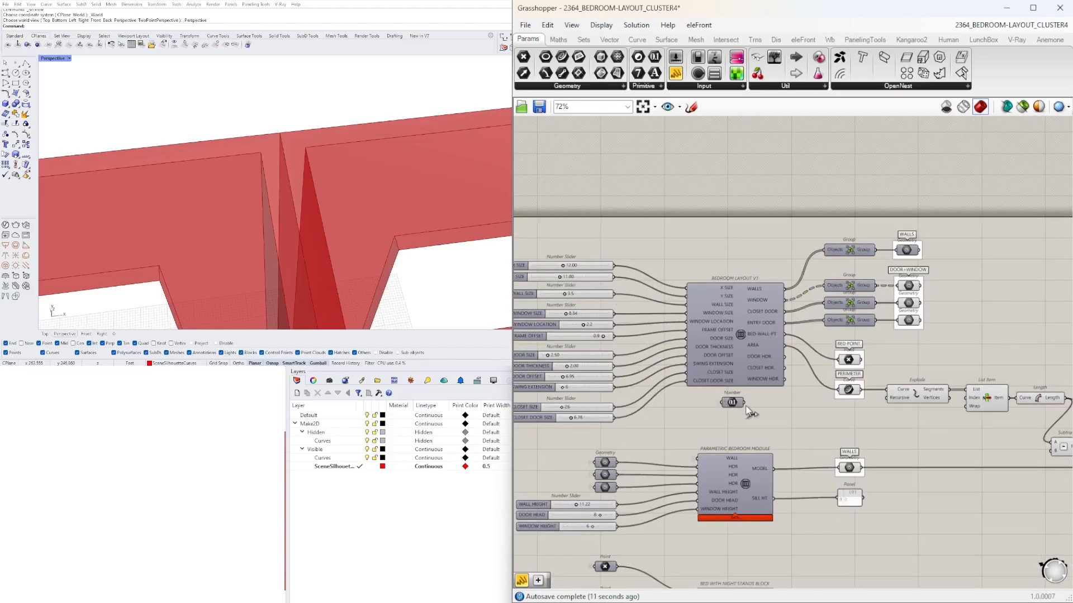
left_click_drag(744, 402, 880, 336)
scroll(761, 421, "down", 6)
scroll(807, 441, "up", 7)
scroll(853, 434, "up", 2)
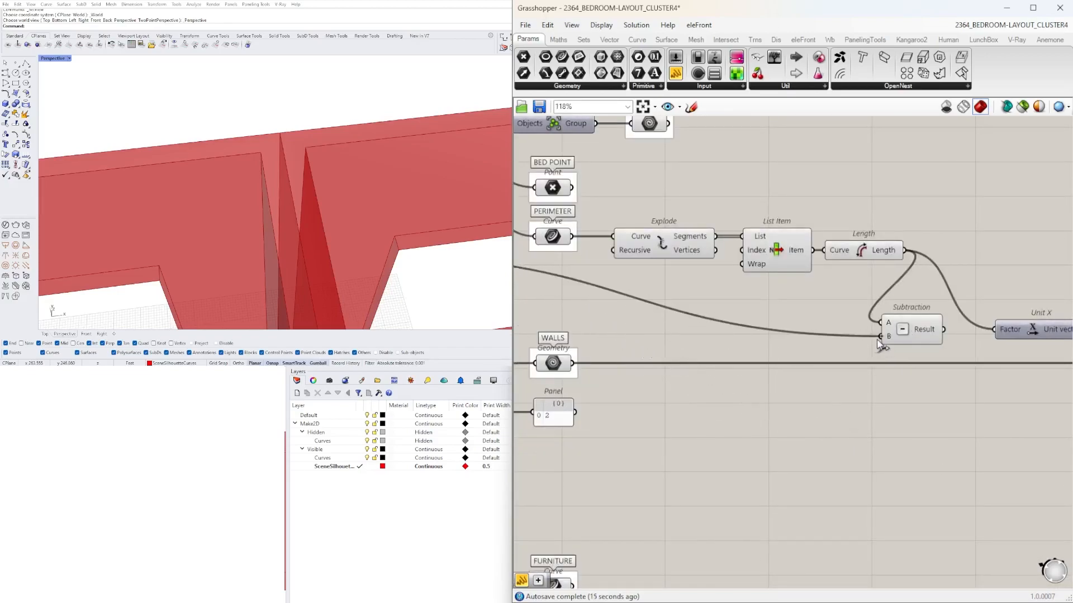
right_click_drag(879, 344, 747, 339)
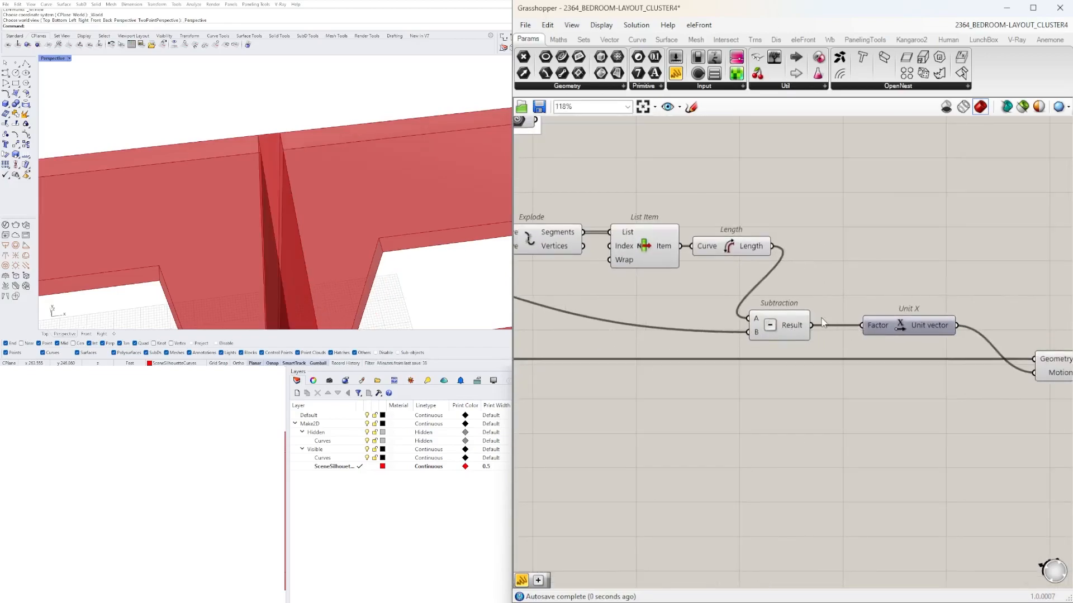
scroll(364, 518, "right", 1)
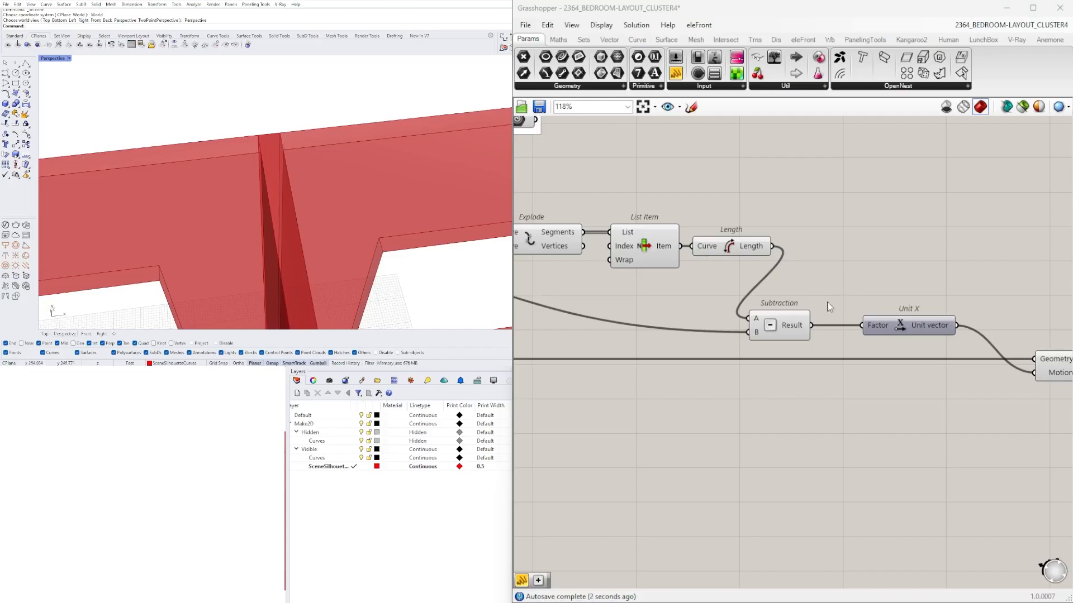
- Tidy the Subtraction and Unit X placement, then select Move and inspect where the copied walls meet the original room
left_click_drag(790, 314, 825, 289)
right_click_drag(943, 263, 791, 284)
left_click_drag(795, 343, 809, 314)
left_click(933, 375)
scroll(260, 180, "down", 3)
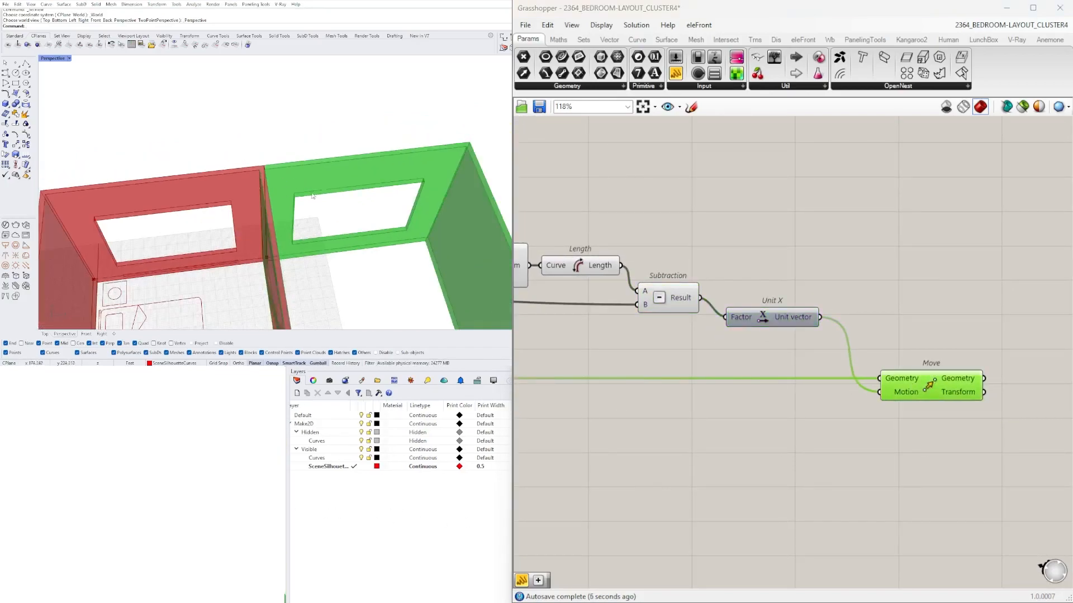
right_click_drag(270, 186, 150, 147)
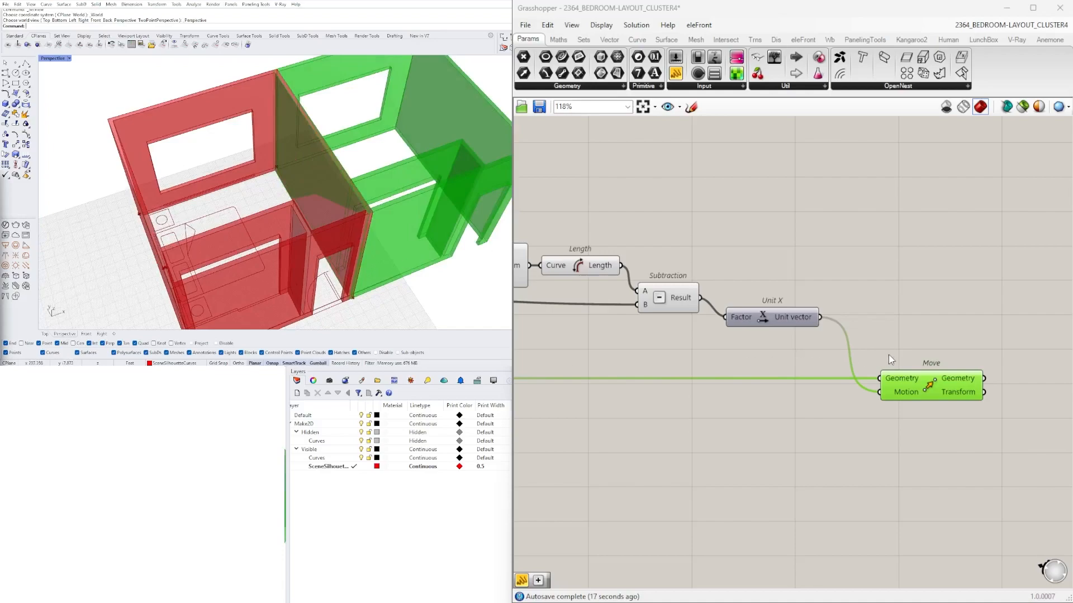
- Add a Solid Union component and connect both the WALLS geometry and the Move Geometry output to its Breps input
scroll(886, 355, "down", 3)
left_click(596, 355, "shift")
double_click(828, 439)
type("union")
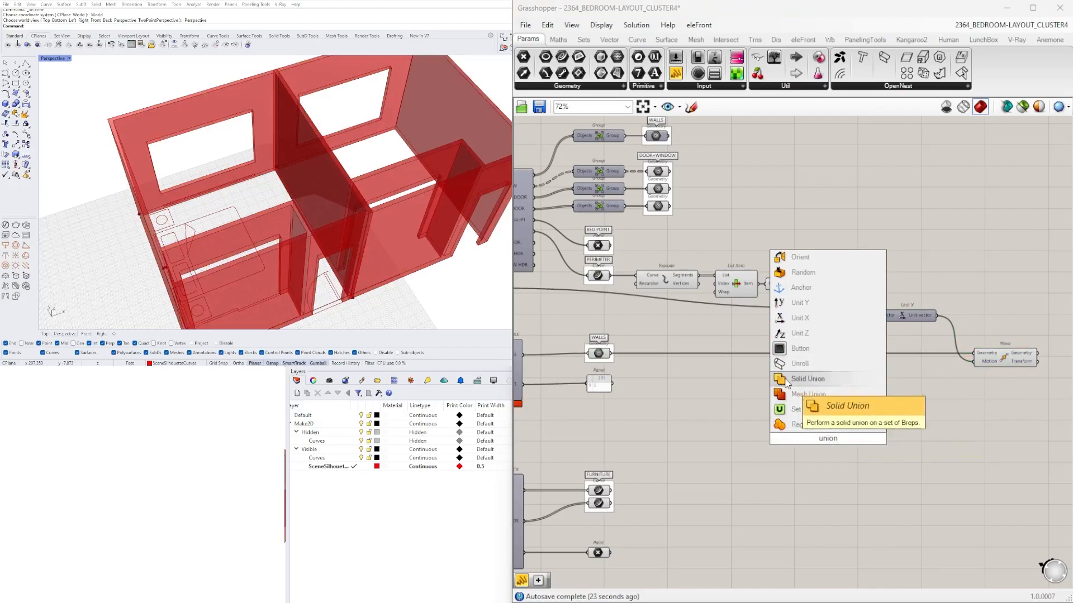
left_click(810, 379)
left_click_drag(611, 354, 804, 439)
right_click_drag(857, 469, 642, 463)
left_click_drag(616, 440, 892, 380)
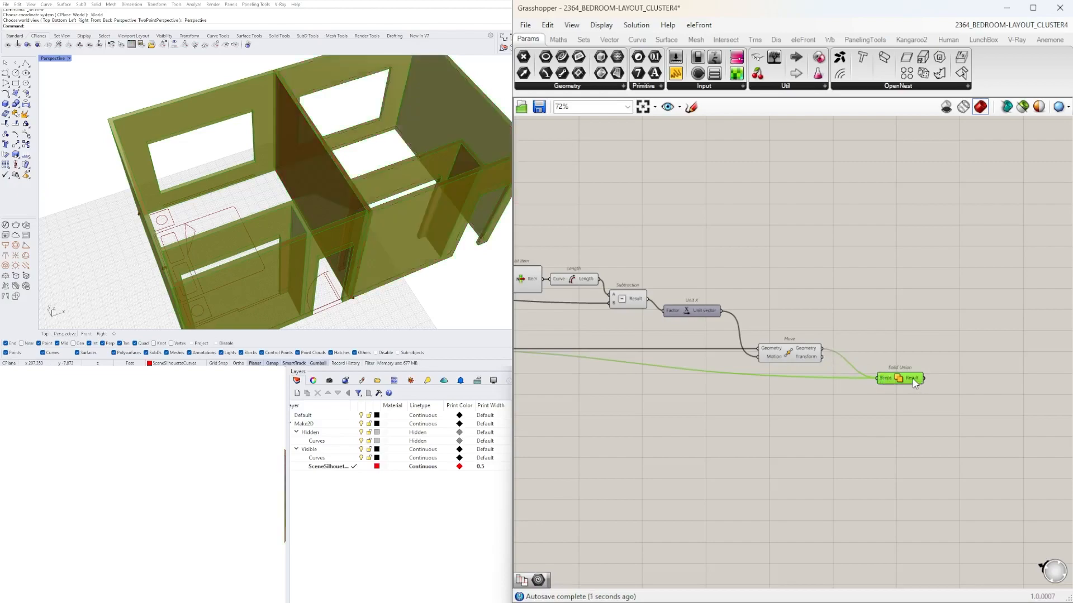
- Flatten the Breps input of Solid Union and rearrange the Solid Union and Move components so their wires run clearly
right_click(886, 382)
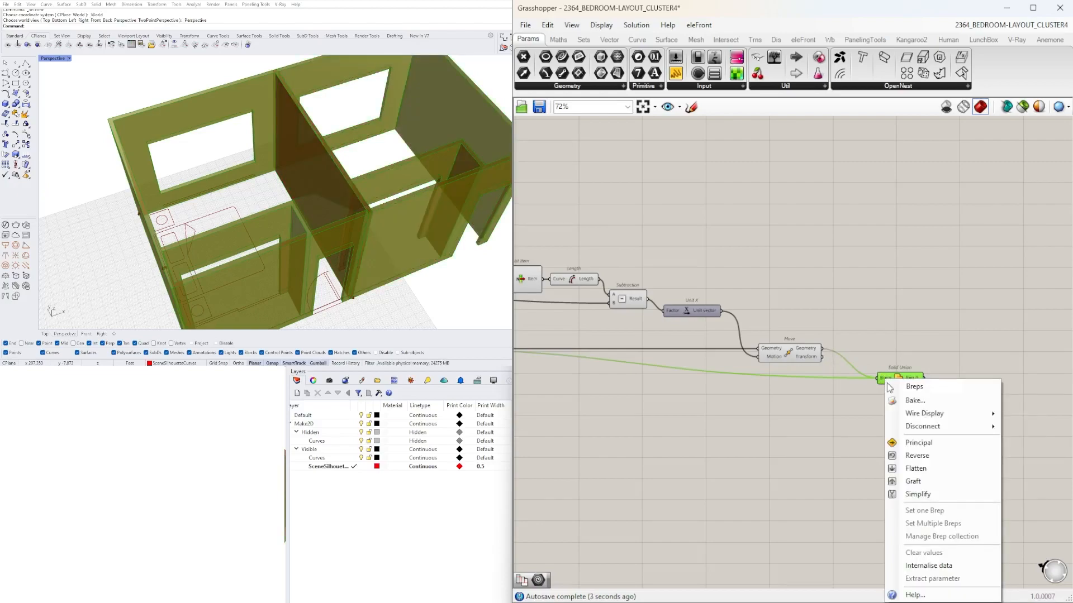
left_click(908, 467)
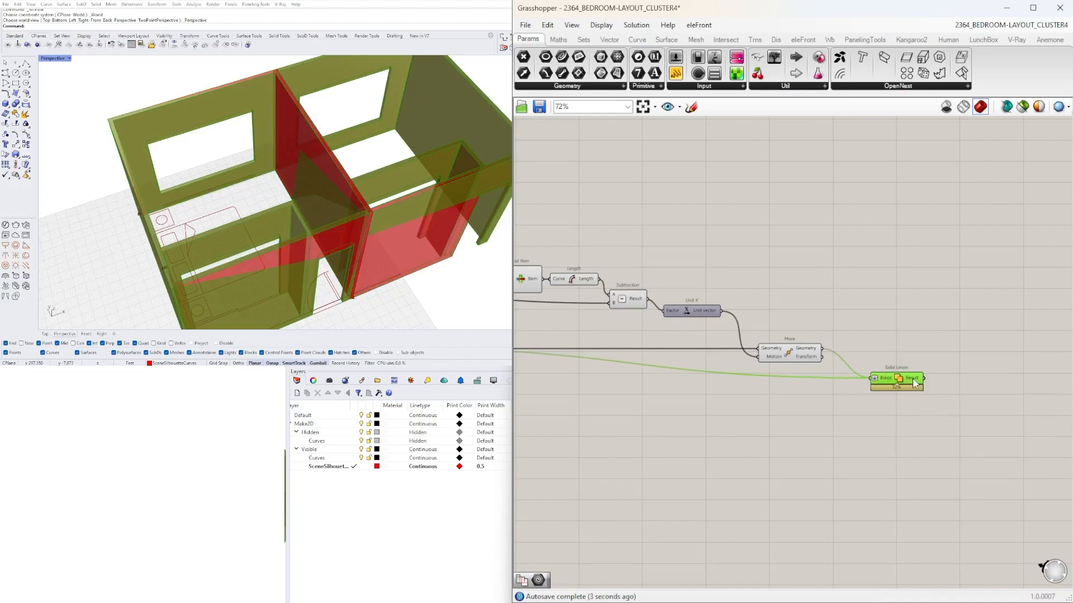
mouse_move(913, 383)
left_click_drag(888, 381, 885, 335)
left_click_drag(784, 353, 782, 382)
left_click_drag(901, 329, 908, 347)
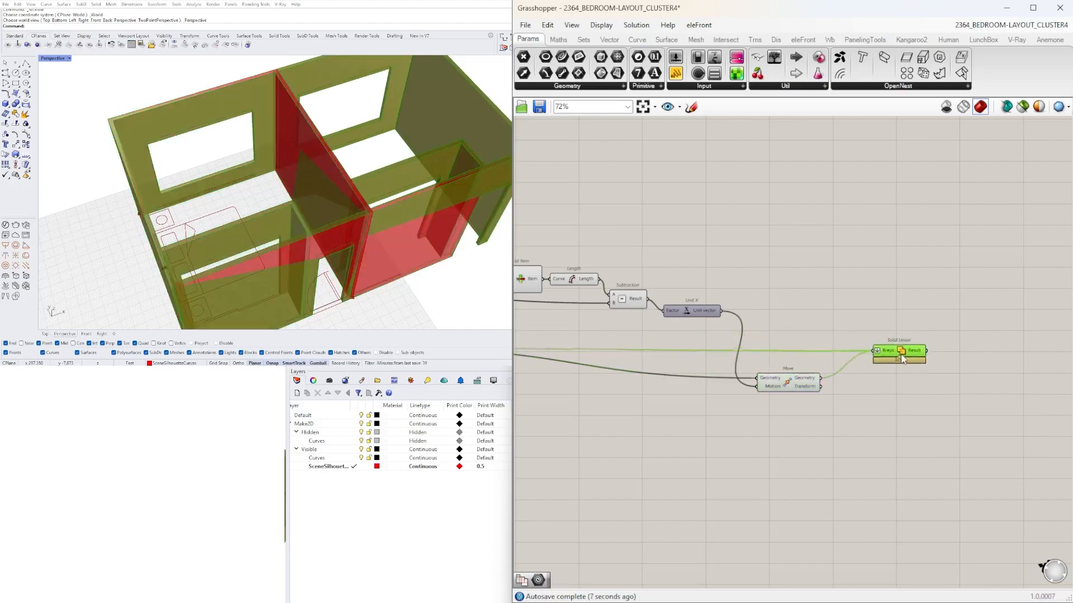
left_click_drag(801, 383, 820, 378)
left_click(824, 398)
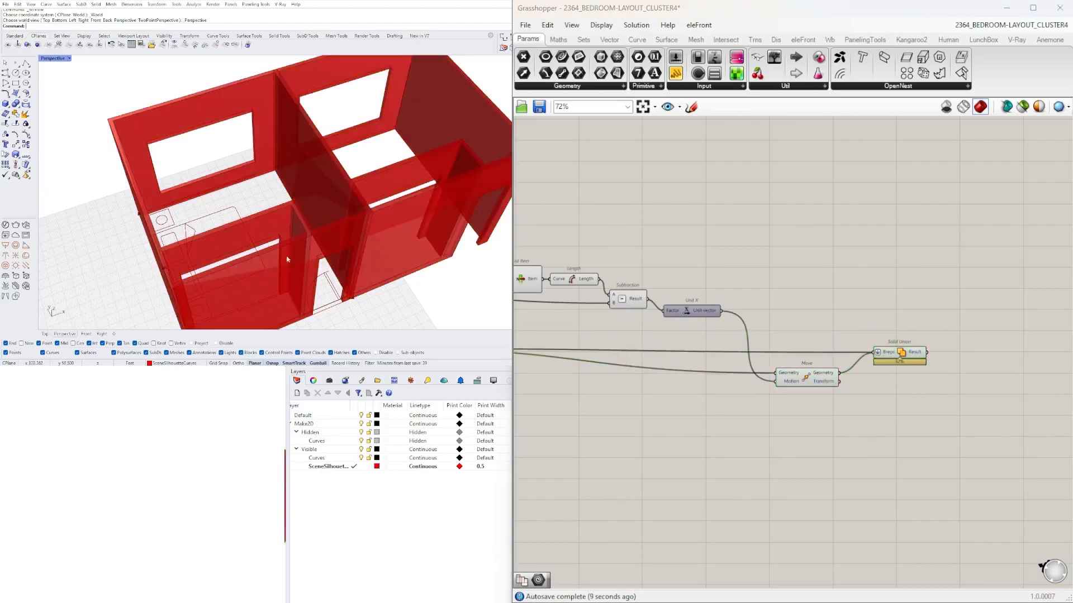
- Turn off the preview of the Move component and the WALLS geometry, and inspect the unioned walls
scroll(774, 358, "down", 3)
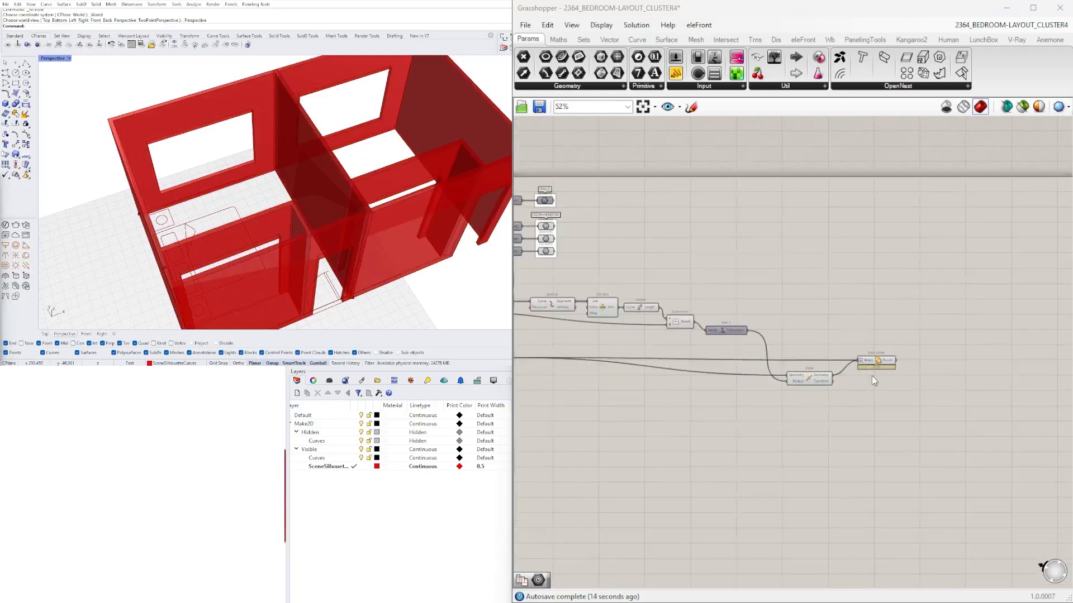
left_click(877, 327)
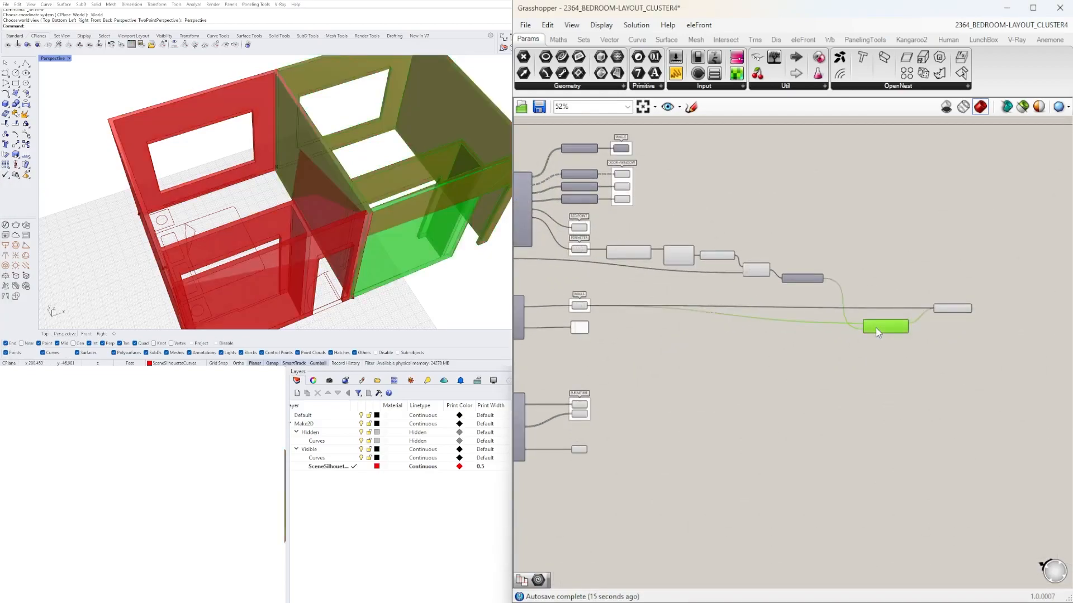
left_click(583, 305, "shift")
middle_click(583, 305)
left_click(613, 270)
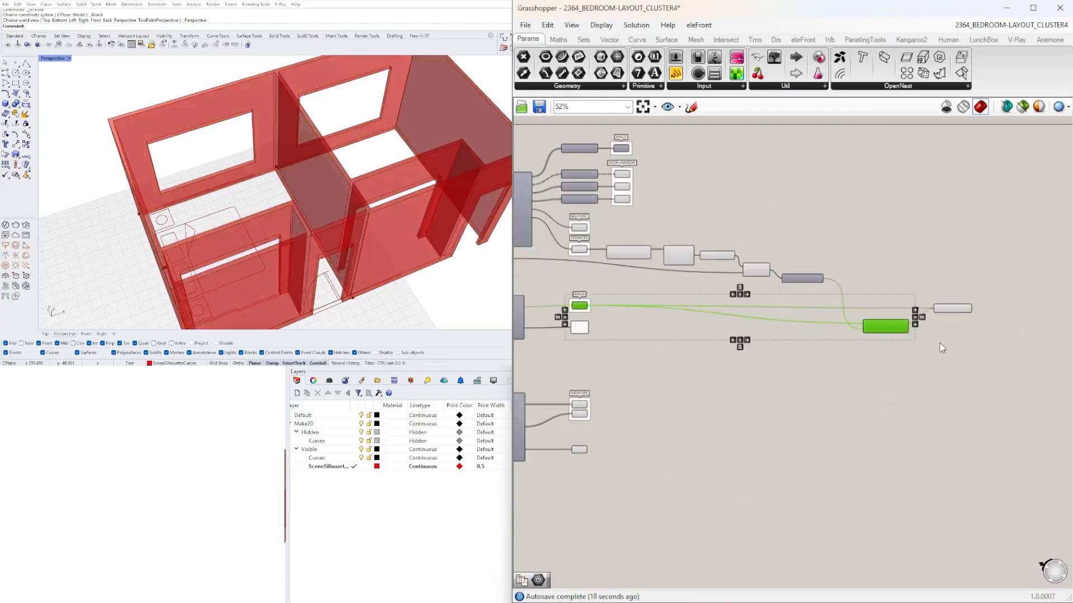
scroll(943, 348, "up", 5)
right_click_drag(329, 189, 302, 175)
- Set X SIZE to 19.21 and Y SIZE to 16.19, and check how the joined rooms respond
scroll(682, 351, "down", 3)
scroll(636, 233, "up", 6)
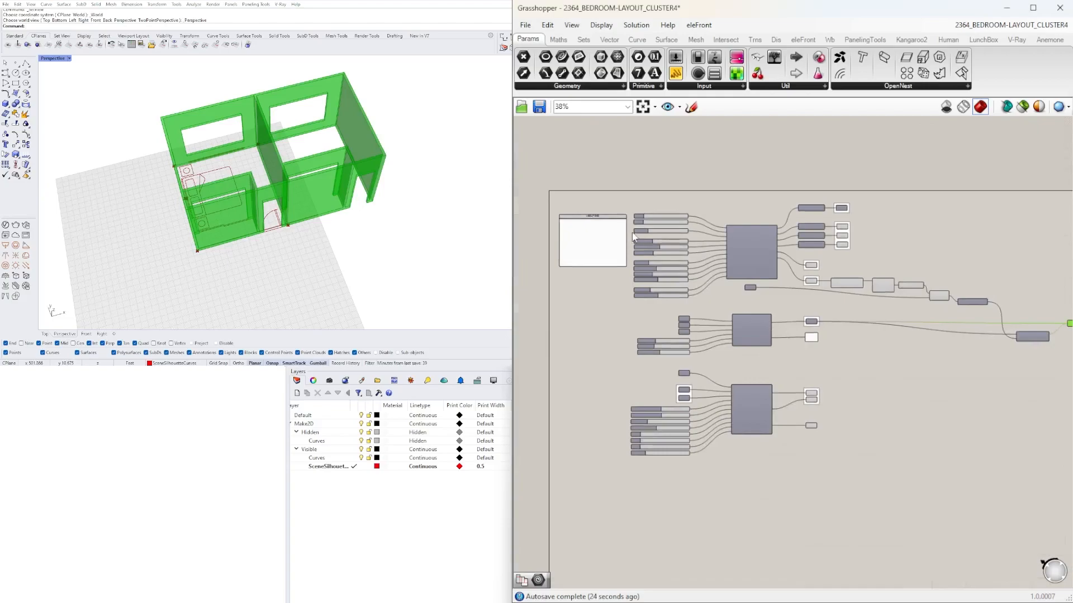
left_click_drag(745, 229, 809, 245)
left_click_drag(739, 265, 762, 263)
scroll(279, 190, "down", 5)
scroll(338, 262, "up", 5)
right_click_drag(291, 206, 330, 236, "shift")
scroll(328, 235, "down", 5)
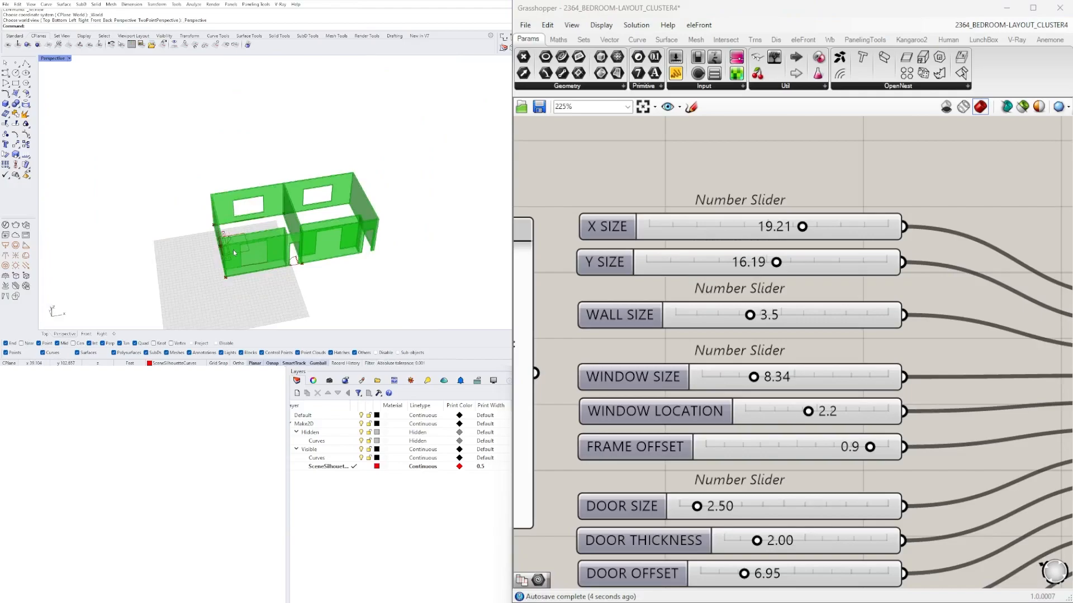
- Realign the Move component and shift Move and Solid Union together farther away from Unit X
scroll(861, 312, "down", 6)
right_click_drag(877, 313, 522, 288)
scroll(522, 262, "down", 3)
scroll(857, 378, "up", 4)
scroll(838, 383, "down", 2)
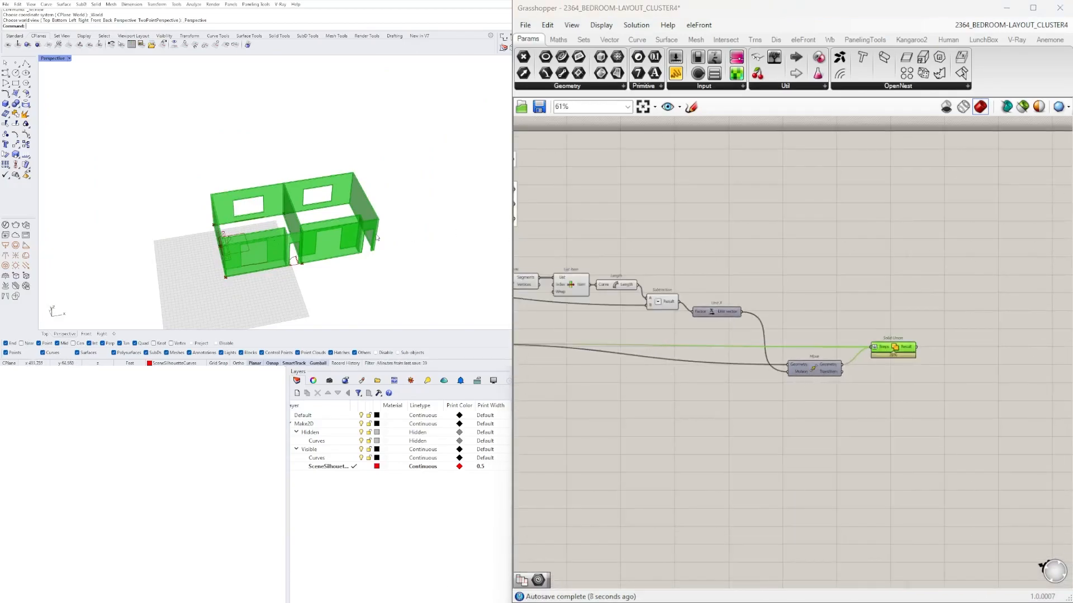
right_click_drag(716, 375, 858, 379)
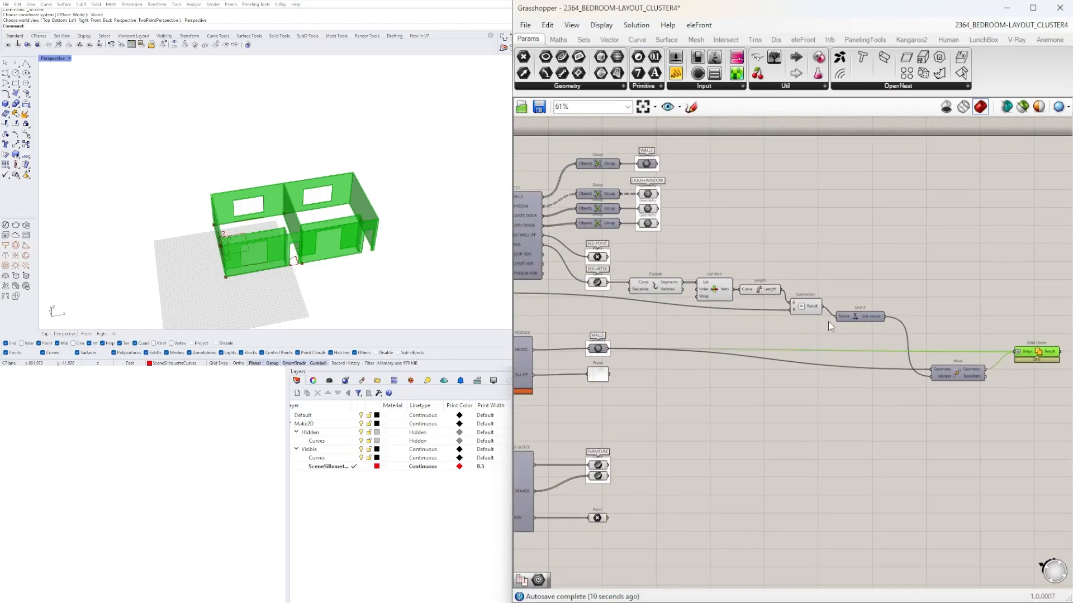
left_click_drag(953, 383, 932, 347)
scroll(935, 343, "up", 3)
right_click_drag(1002, 366, 814, 361)
scroll(813, 360, "up", 1)
left_click_drag(991, 427, 726, 305)
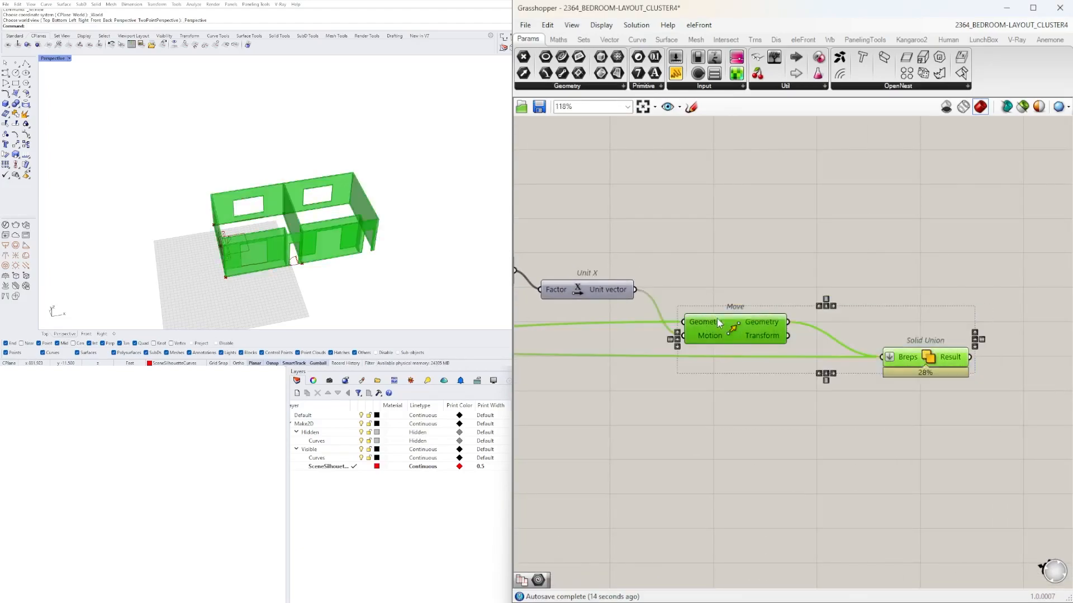
scroll(847, 334, "down", 5)
scroll(793, 336, "up", 3)
left_click_drag(799, 333, 847, 333)
- Add a Series component, move Unit X farther from Subtraction, and place Series above the gap between them
right_click_drag(814, 271, 1044, 311)
left_click(944, 268)
right_click_drag(944, 268, 779, 260)
double_click(850, 299)
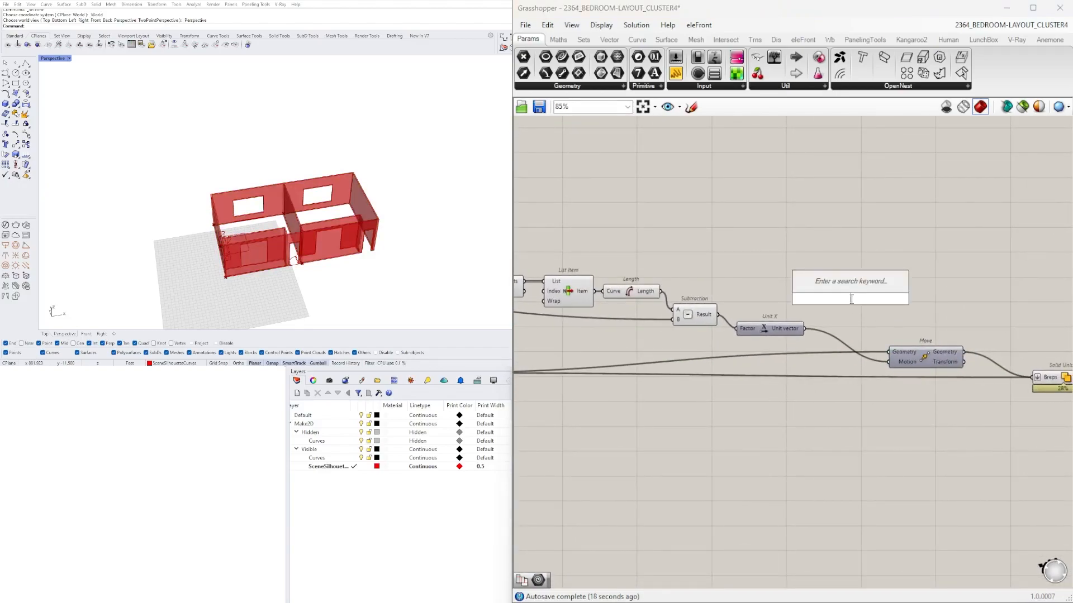
type("ser")
left_click(840, 284)
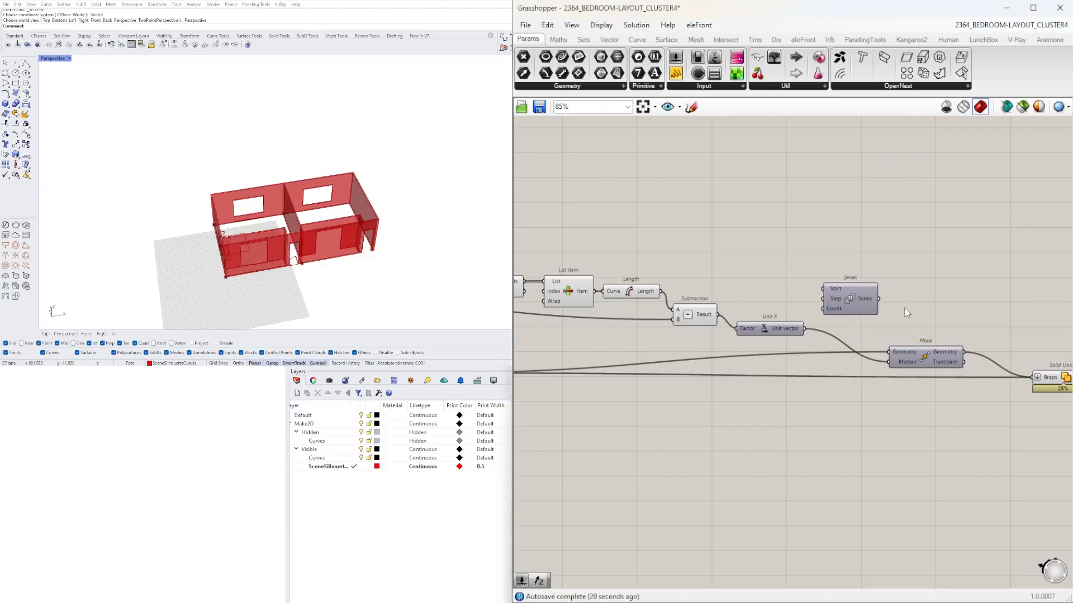
right_click_drag(946, 309, 883, 277)
left_click_drag(691, 302, 742, 304)
right_click_drag(699, 258, 793, 276)
left_click_drag(882, 287, 813, 277)
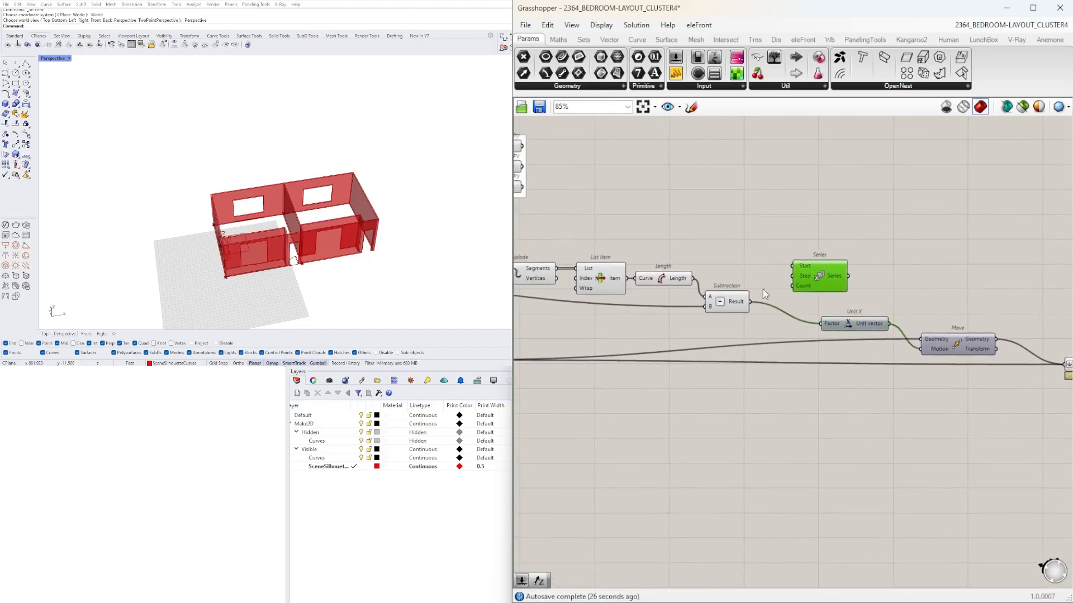
- Connect the Subtraction Result to the Step input of Series and raise the Series component slightly
mouse_move(739, 305)
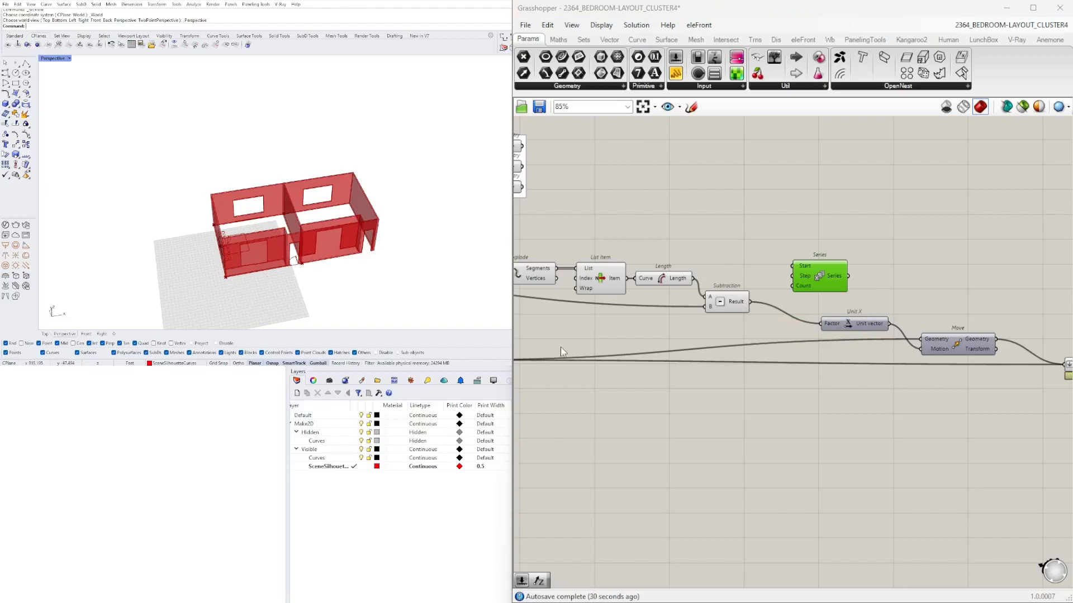
left_click_drag(749, 302, 789, 281)
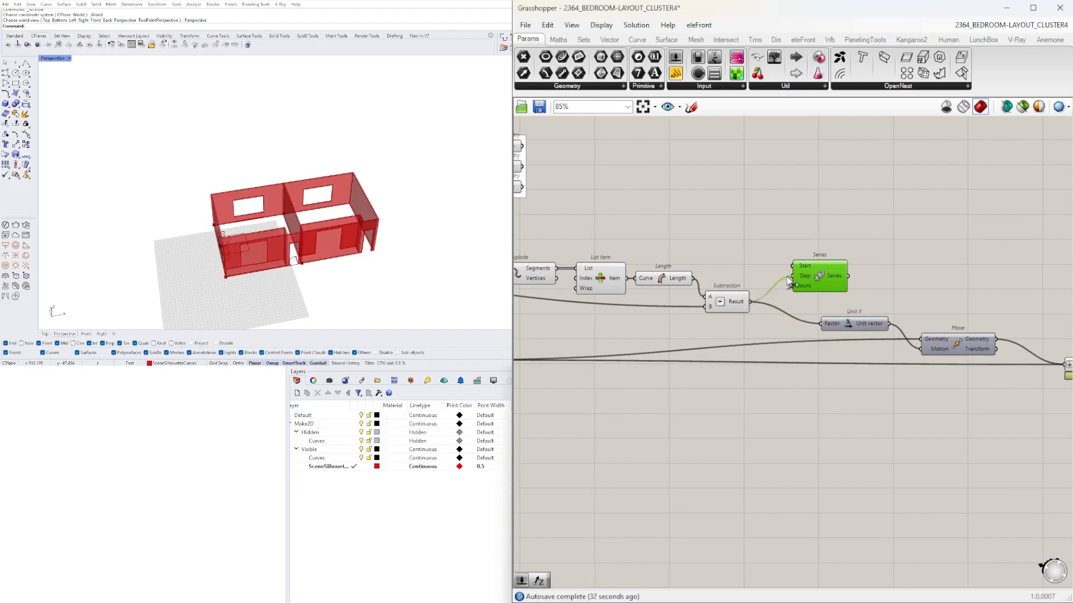
left_click(815, 284)
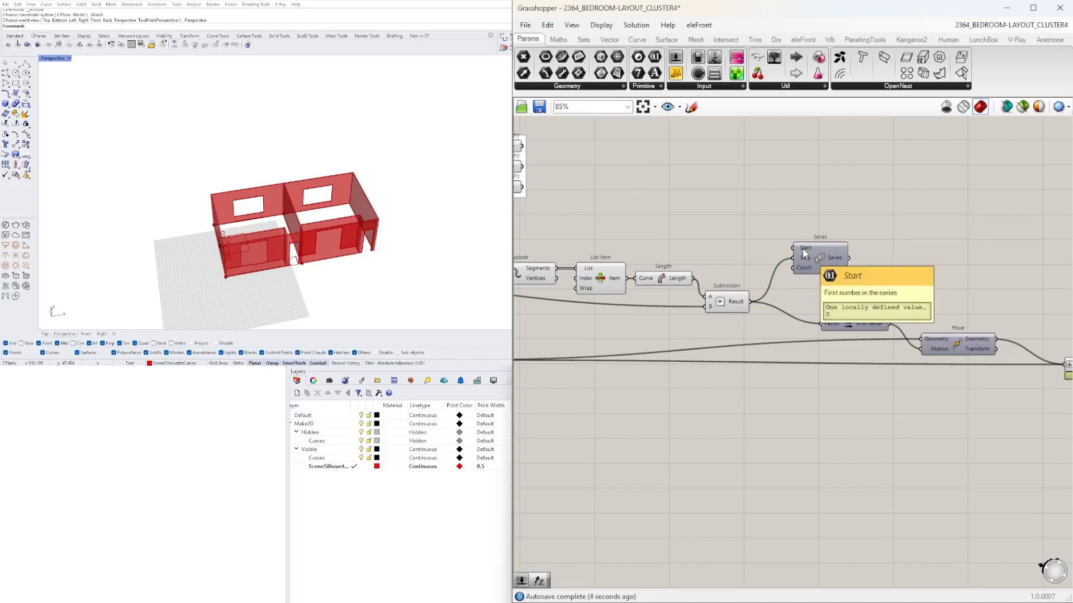
- Add a number slider with the value 6, move Series slightly farther from Subtraction, and connect the slider to the Count input of Series
double_click(713, 254)
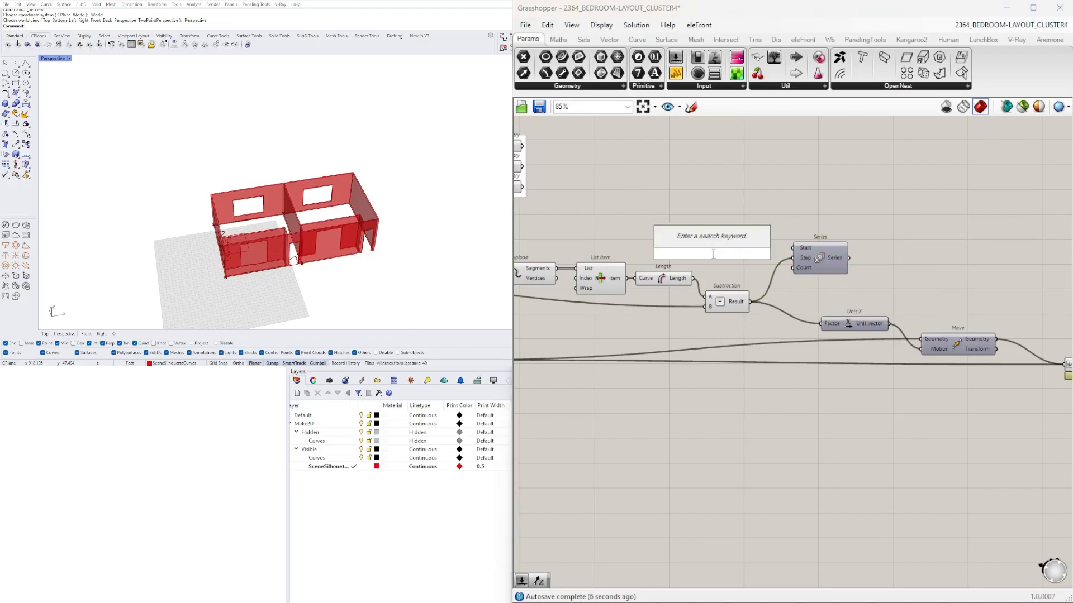
type("6")
key("Return")
scroll(827, 250, "up", 2)
left_click_drag(813, 281, 835, 279)
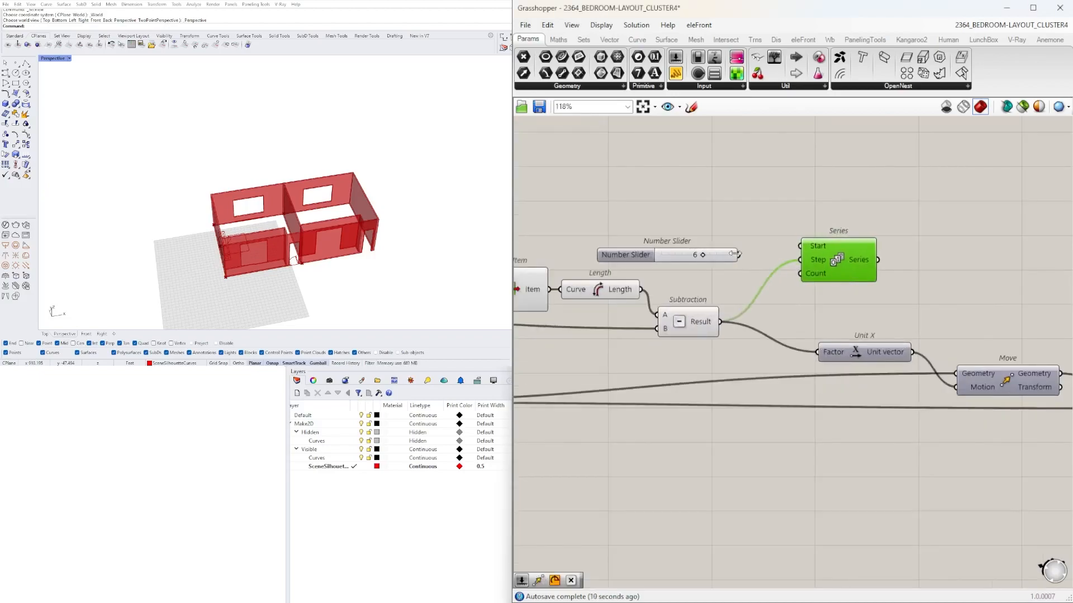
mouse_move(738, 255)
left_mouse_down()
mouse_move(800, 273)
mouse_move(729, 260)
mouse_move(749, 258)
left_mouse_up()
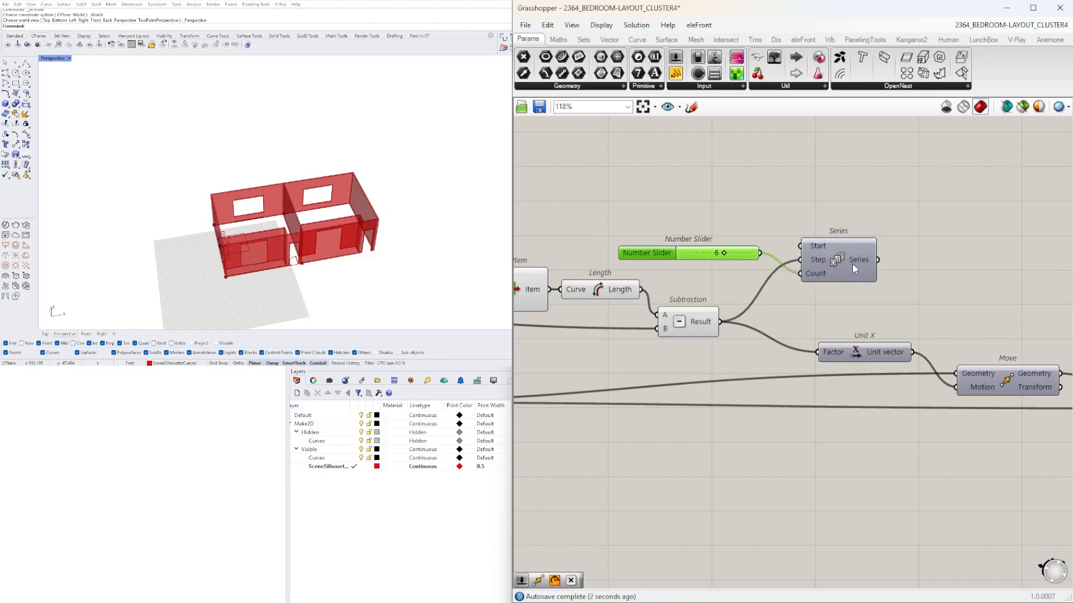
mouse_move(704, 325)
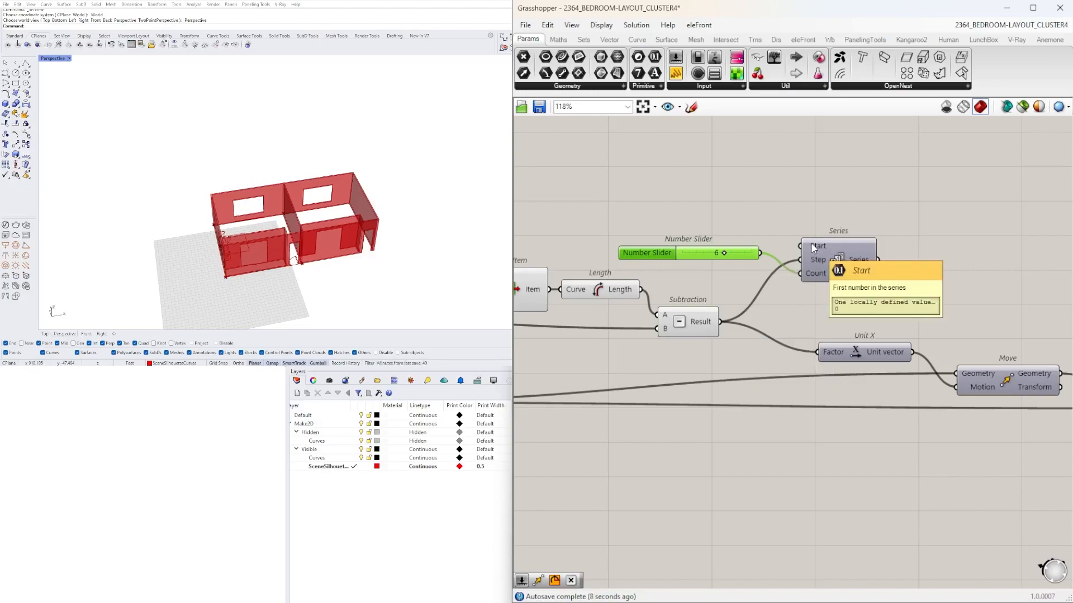
left_click(863, 311)
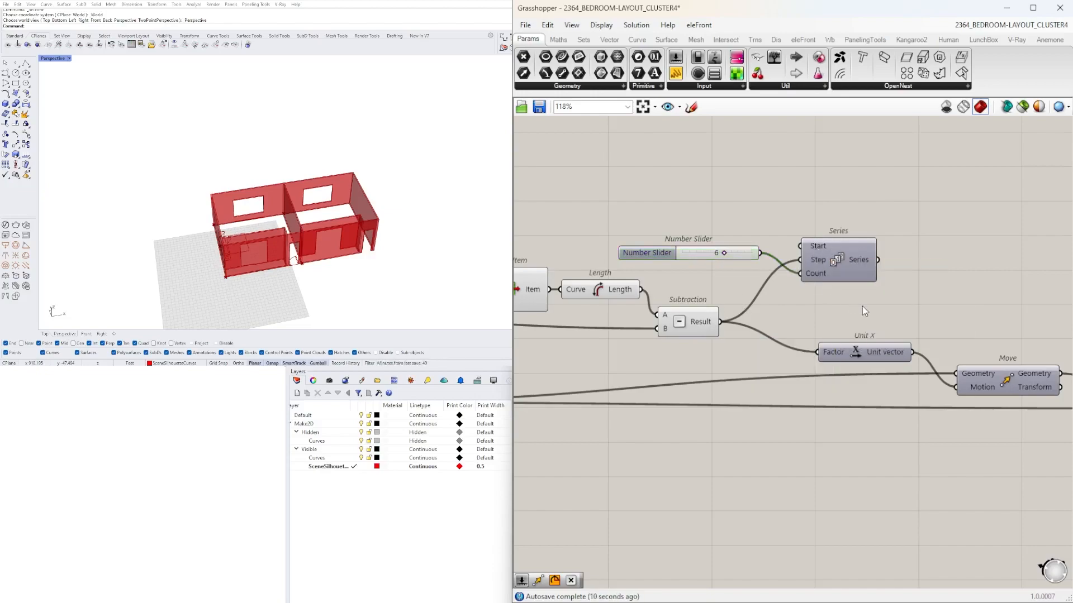
- Connect the Series output to Unit X's Factor input, lower Series, and space the downstream components farther from it
mouse_move(861, 259)
right_click_drag(877, 274, 756, 259)
left_click_drag(763, 256, 716, 345)
scroll(843, 298, "down", 3)
left_click_drag(1000, 394, 820, 296)
left_click(816, 252)
left_click_drag(685, 250, 689, 279)
left_click(743, 244)
- Graft the Motion input of the Move component
scroll(794, 291, "up", 4)
right_click_drag(813, 297, 732, 286)
right_click(867, 332)
left_click(905, 418)
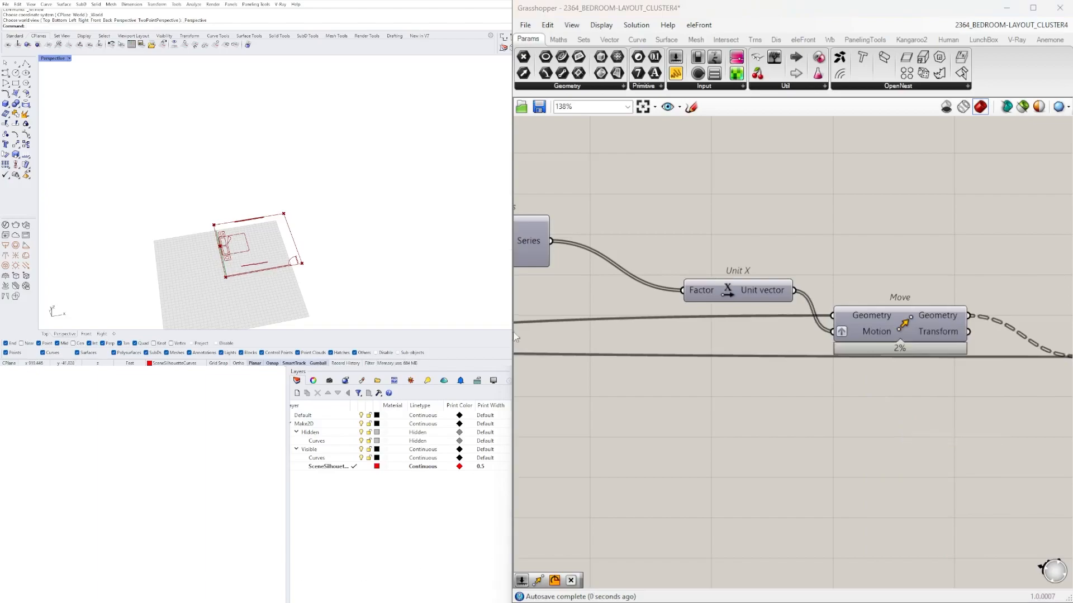
- Trace the wires feeding Solid Union back to their source and graft the WALLS Geometry parameter
right_click_drag(840, 267, 679, 239)
scroll(698, 293, "down", 2)
left_click(842, 325)
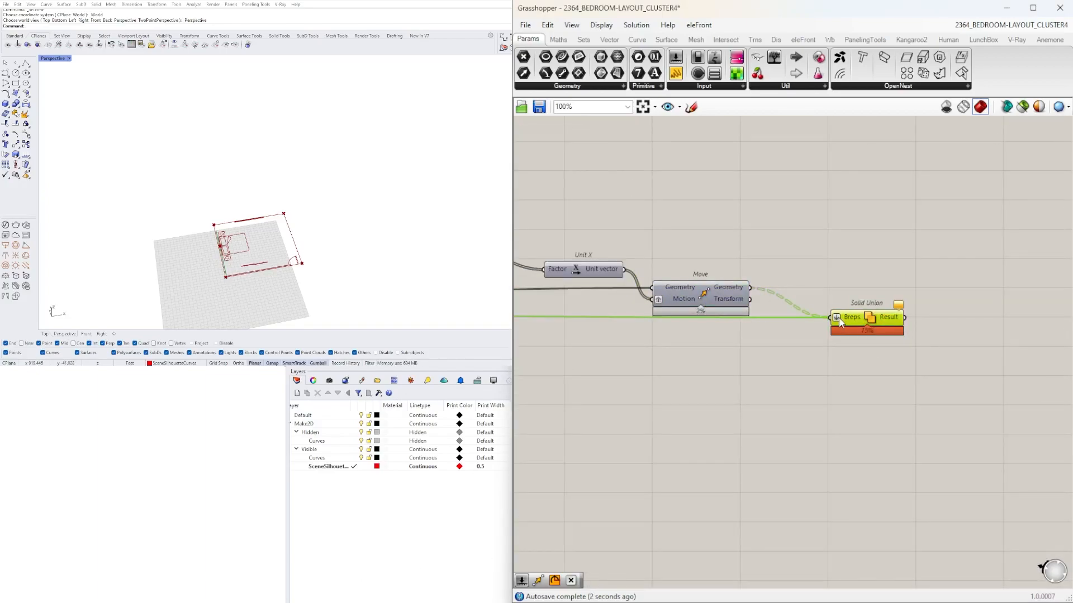
right_click_drag(593, 356, 897, 315)
scroll(896, 315, "down", 3)
right_click_drag(643, 328, 757, 332)
right_click_drag(957, 325, 686, 331)
scroll(643, 309, "up", 4)
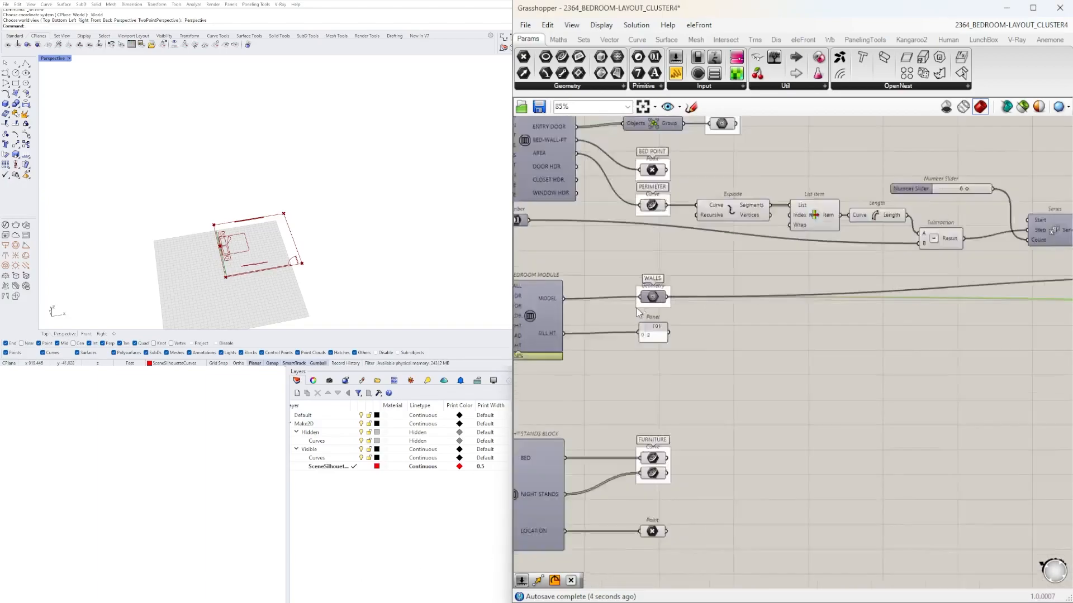
right_click(660, 291)
left_click(702, 408)
- Disconnect the original WALLS geometry from the Breps input of Solid Union, keeping only the moved geometry connected
right_click_drag(955, 386, 838, 351)
scroll(838, 349, "down", 4)
right_click_drag(970, 346, 735, 354)
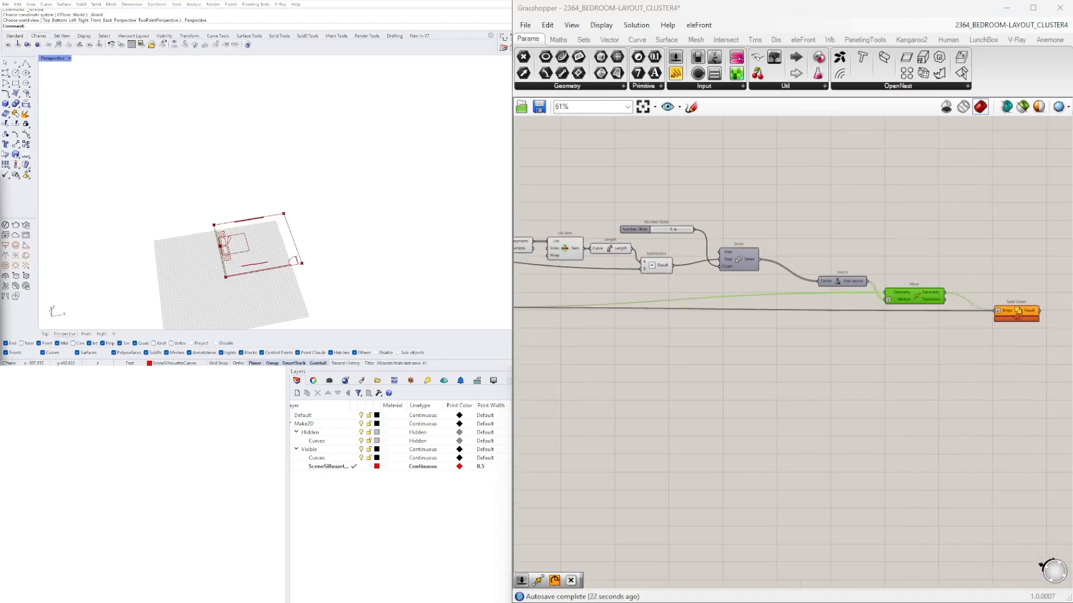
scroll(965, 312, "up", 3)
right_click_drag(982, 314, 913, 291)
scroll(912, 287, "down", 3)
right_click_drag(670, 320, 810, 296)
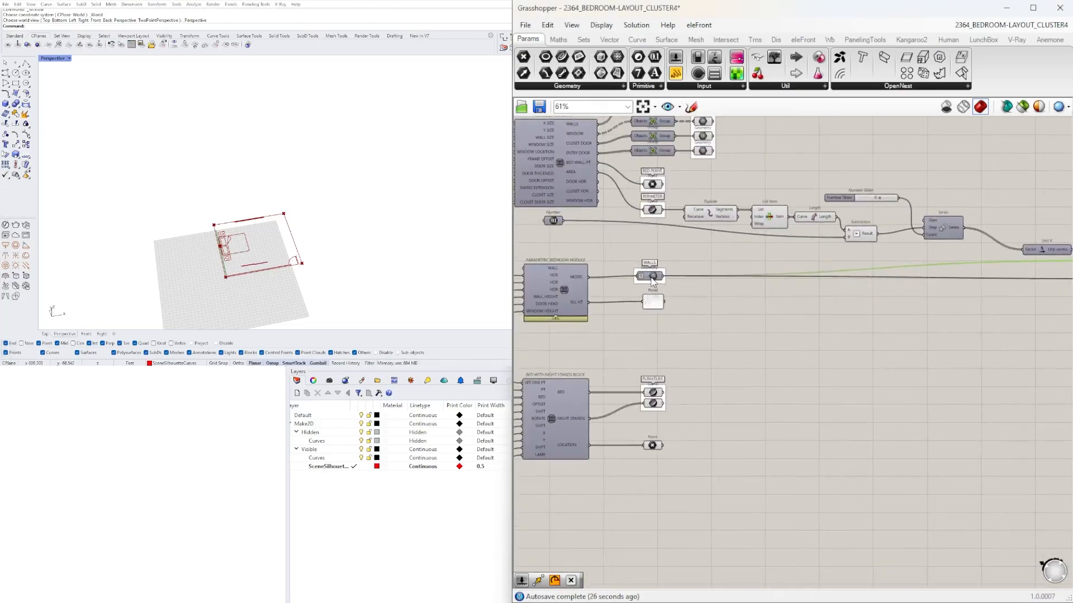
scroll(654, 282, "down", 3)
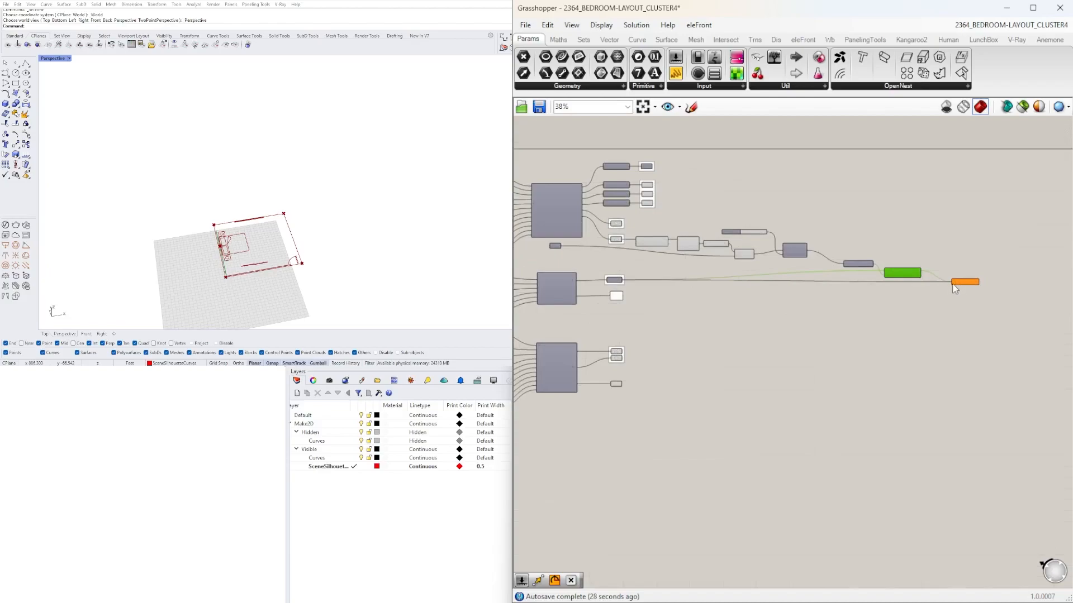
left_click_drag(952, 283, 624, 280, "ctrl")
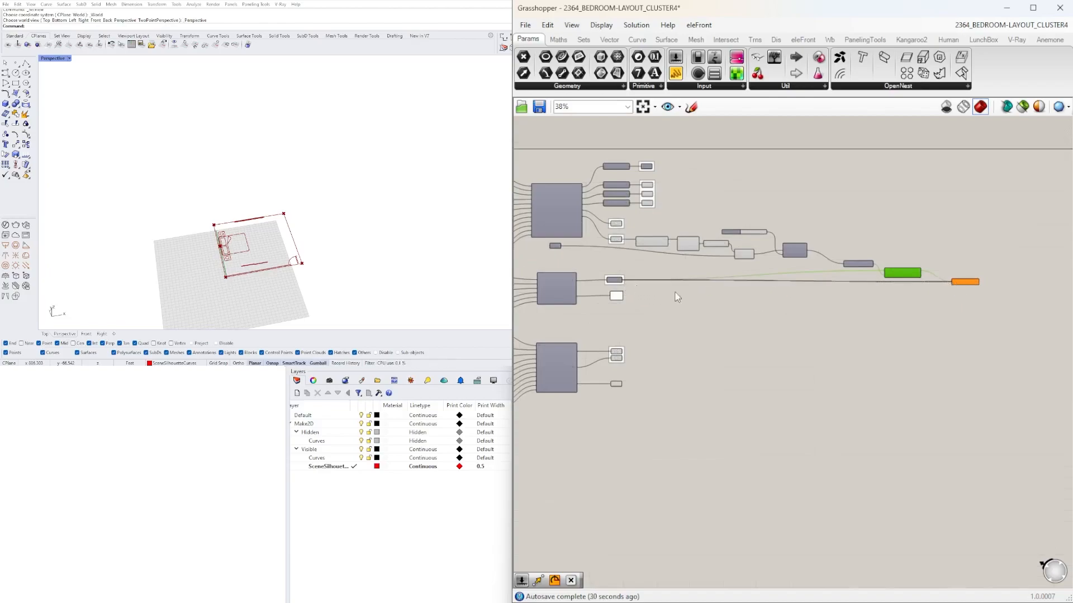
left_click(987, 265)
- Move Solid Union closer to the Move component and level with it
scroll(975, 273, "up", 5)
left_click_drag(936, 301, 873, 282)
left_click(879, 302)
left_click(863, 306)
scroll(804, 316, "down", 2)
left_click(780, 287)
left_click(855, 311)
- Set the slider driving the Series Count to 10 and check the row of rooms in the Rhino viewport
scroll(263, 198, "down", 6)
right_click_drag(642, 326, 897, 402)
scroll(692, 279, "up", 6)
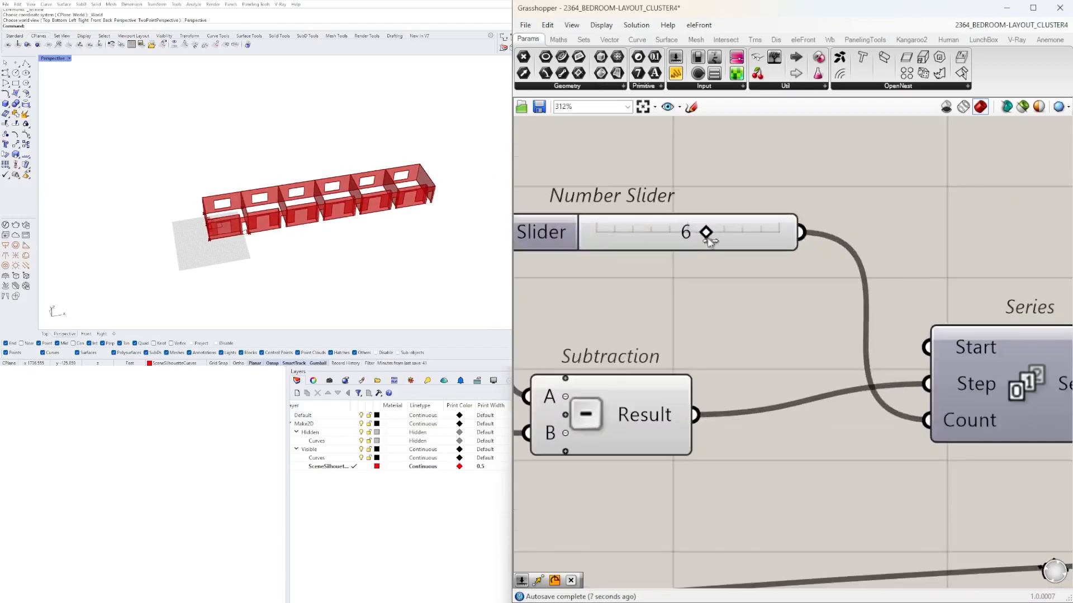
left_click_drag(701, 239, 816, 235)
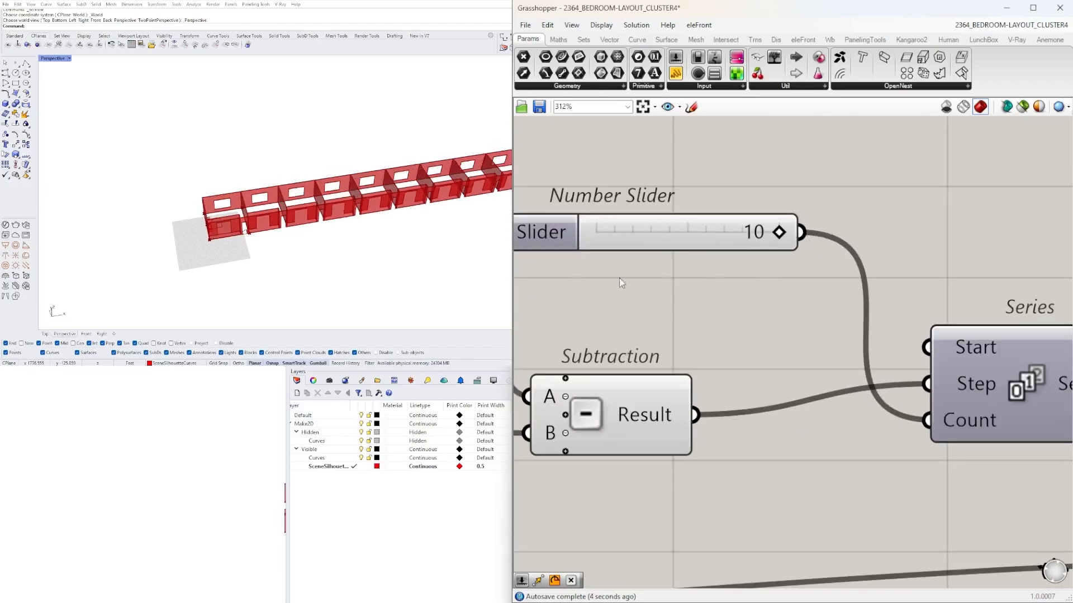
right_click_drag(427, 202, 360, 213, "shift")
- Set the X SIZE slider of the bedroom layout to 12
scroll(789, 304, "down", 5)
right_click_drag(587, 313, 872, 320)
right_click_drag(624, 321, 985, 353)
scroll(865, 316, "down", 2)
right_click_drag(527, 204, 658, 213)
scroll(660, 201, "up", 9)
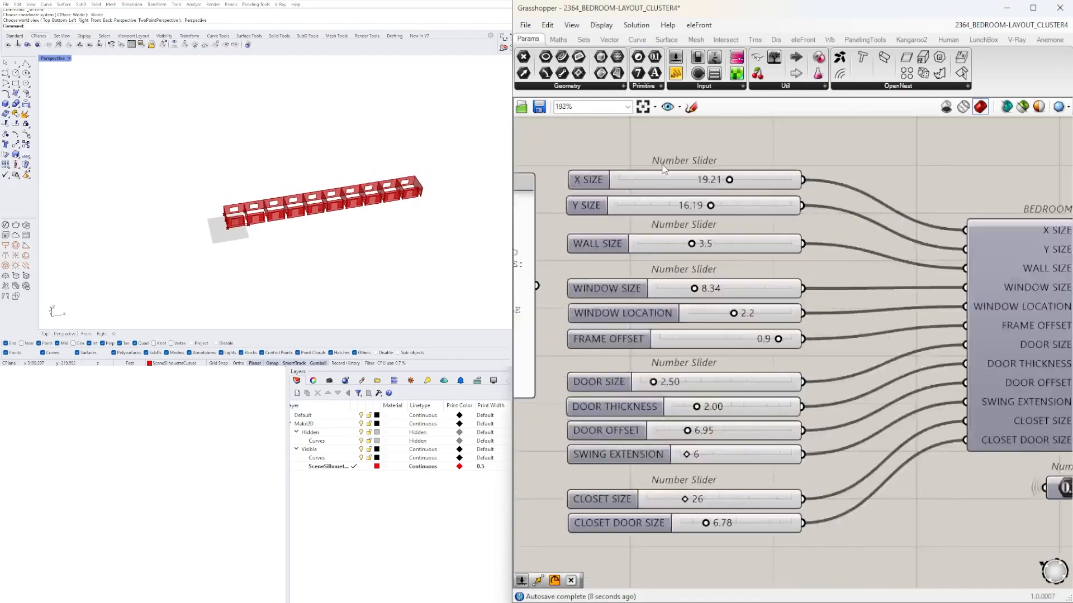
left_click_drag(832, 189, 783, 188)
double_click(716, 190)
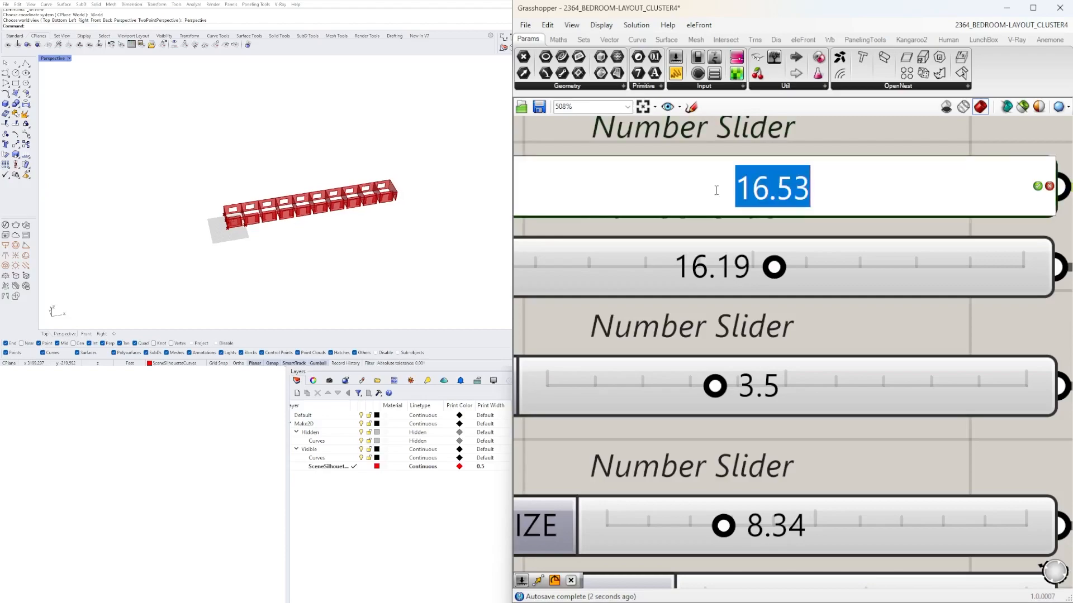
type("12")
key("Return")
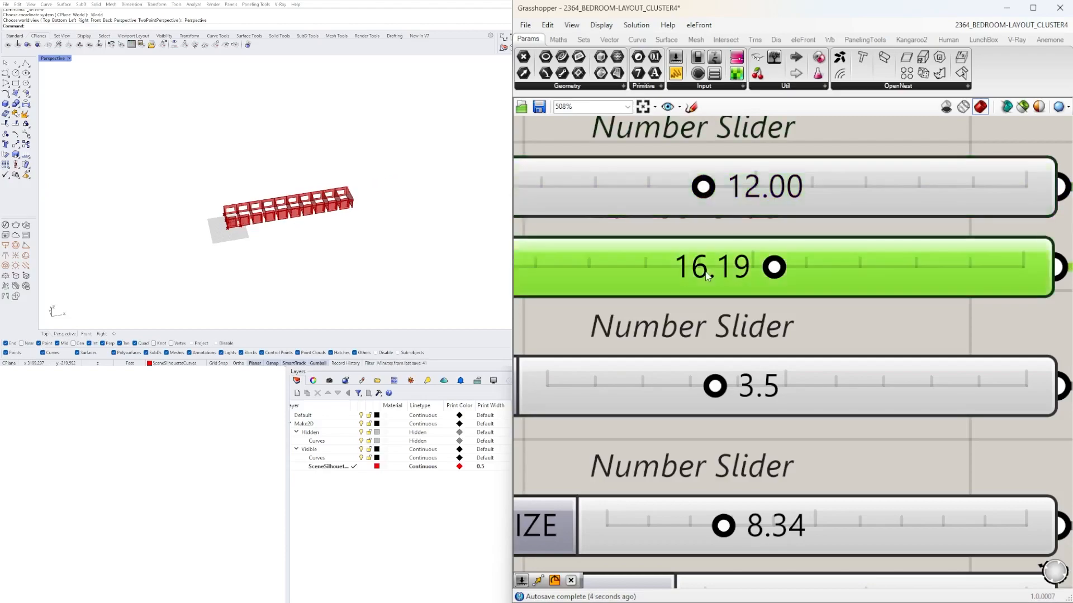
- Set the Y SIZE slider to 12 and the WALL SIZE slider to 5.5
double_click(703, 269)
type("12")
key("Return")
scroll(837, 367, "down", 2)
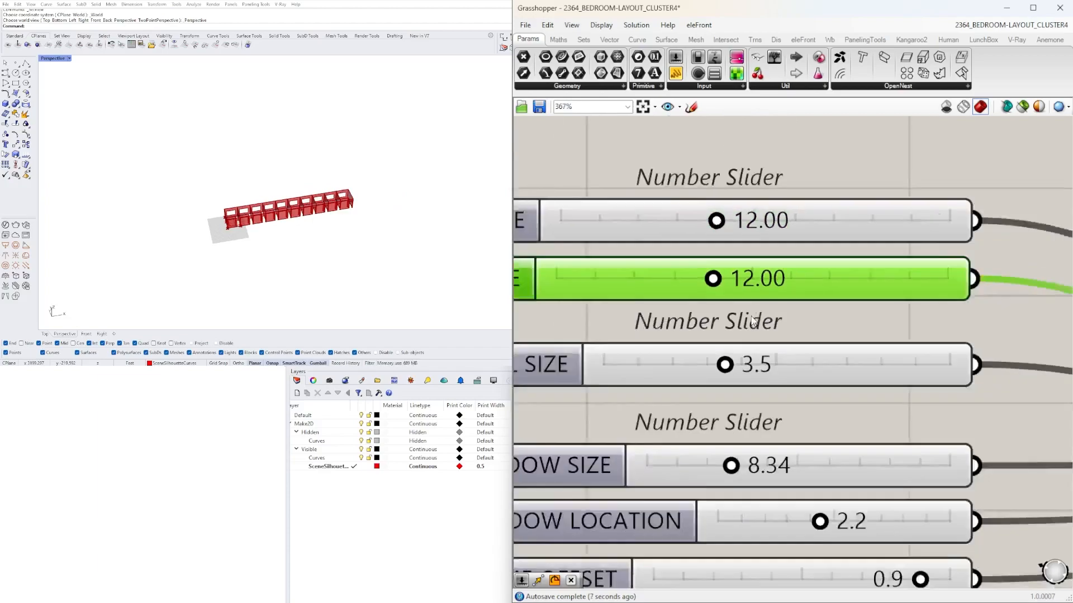
double_click(819, 353)
type("5.5")
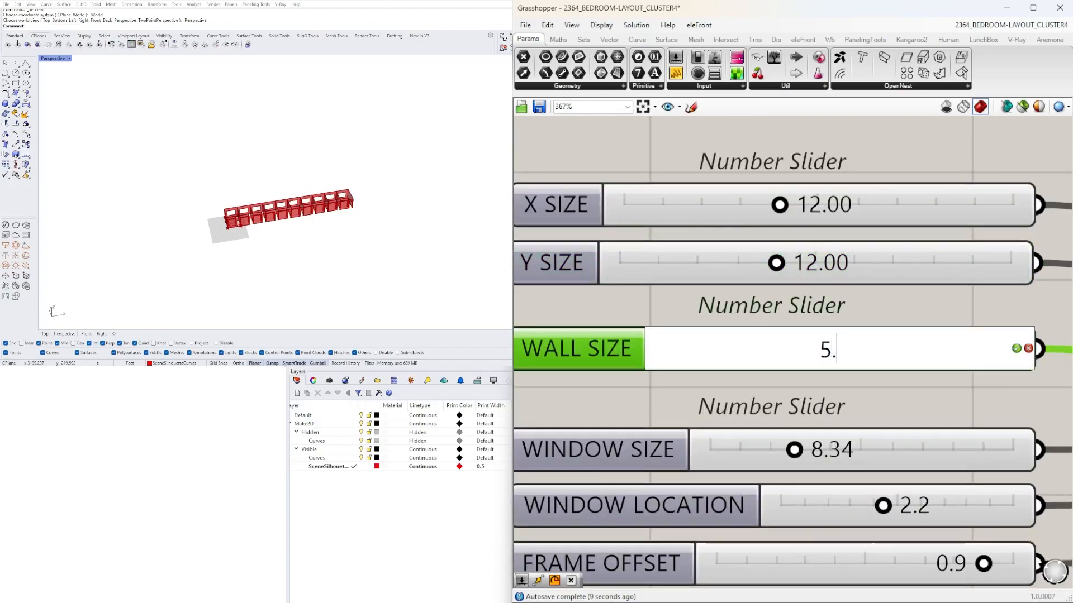
key("Return")
- Set the WINDOW SIZE slider to 8
scroll(807, 314, "up", 1)
double_click(753, 310)
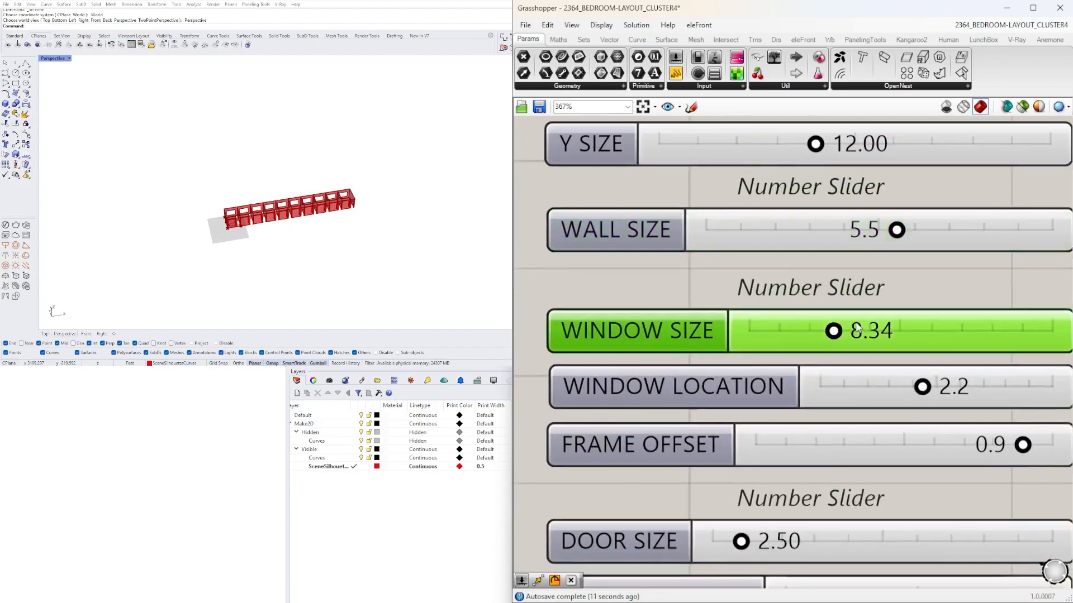
type("8")
key("Return")
right_click_drag(769, 313, 736, 222)
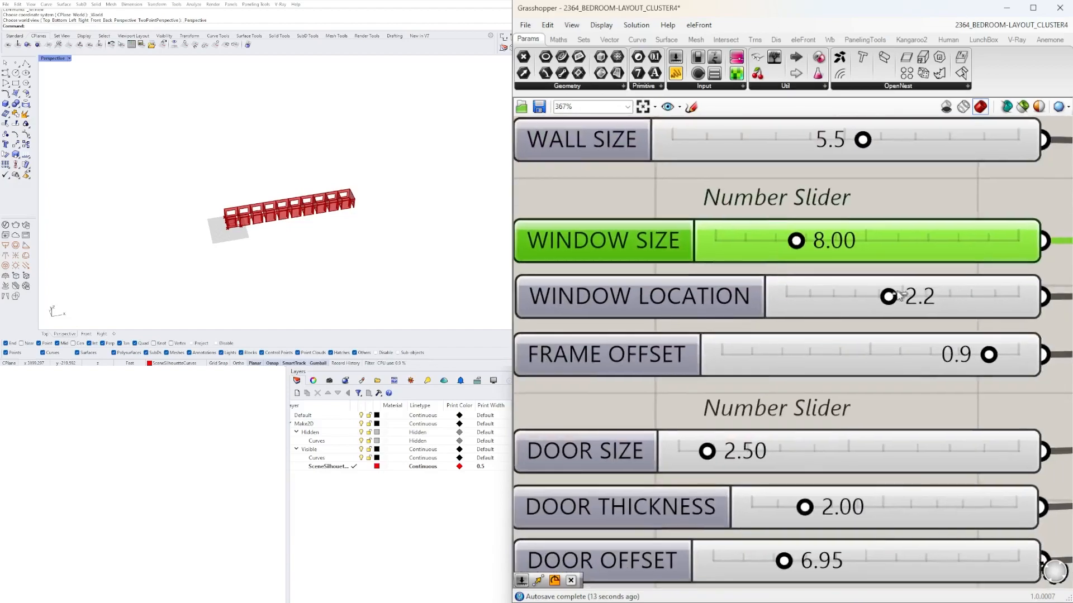
double_click(915, 295)
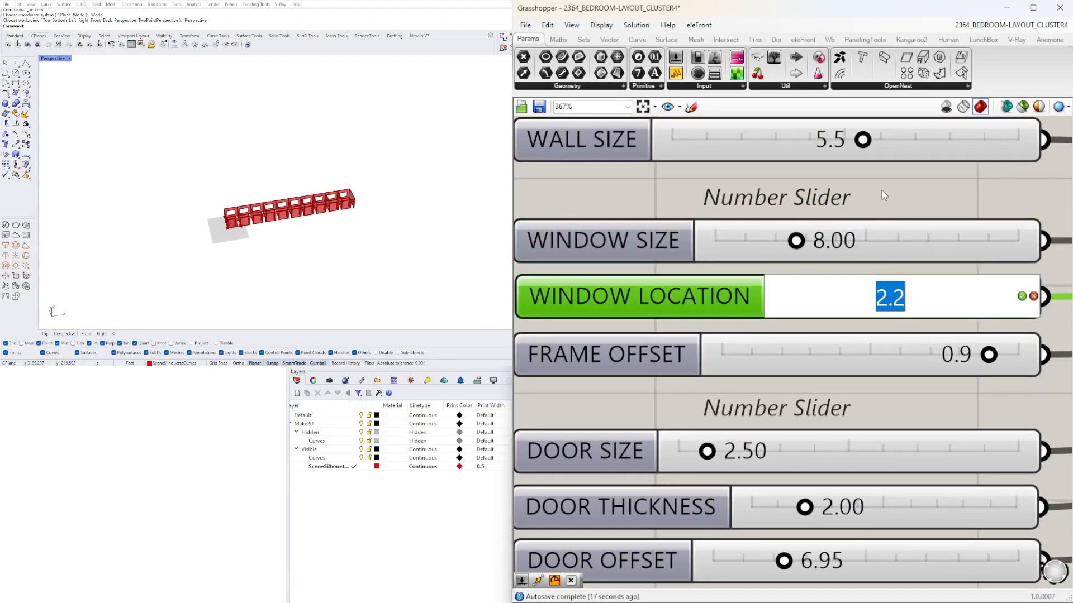
left_click(884, 207)
double_click(943, 353)
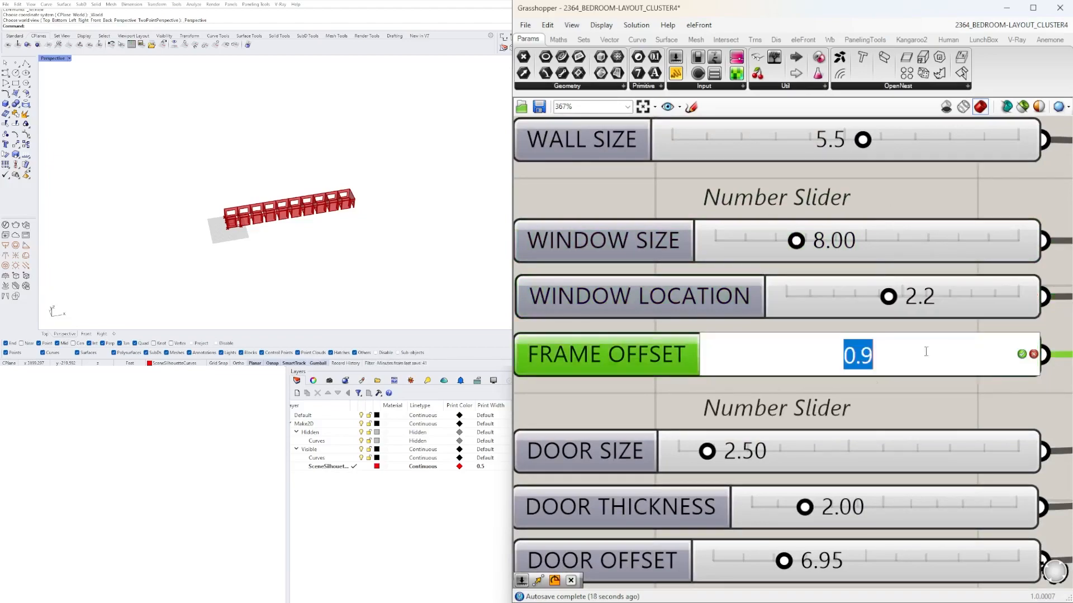
left_click(692, 411)
- Inspect the repeated rooms in the viewport and set the CLOSET SIZE slider to 30
scroll(790, 256, "down", 3)
scroll(341, 234, "up", 5)
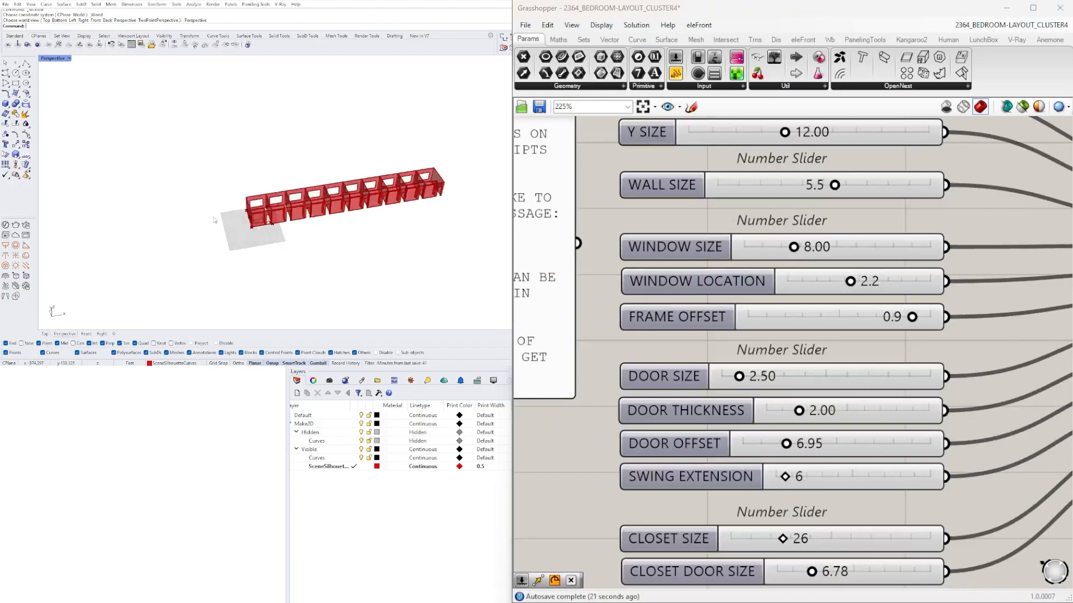
right_click_drag(344, 234, 302, 207)
scroll(761, 338, "down", 2)
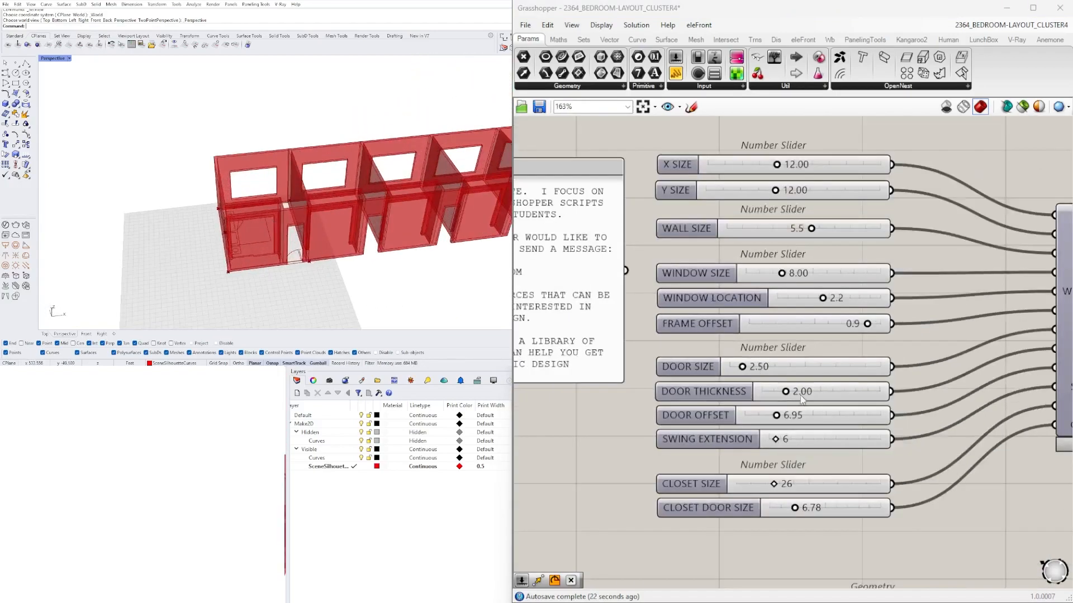
right_click_drag(895, 386, 741, 283)
scroll(740, 282, "down", 1)
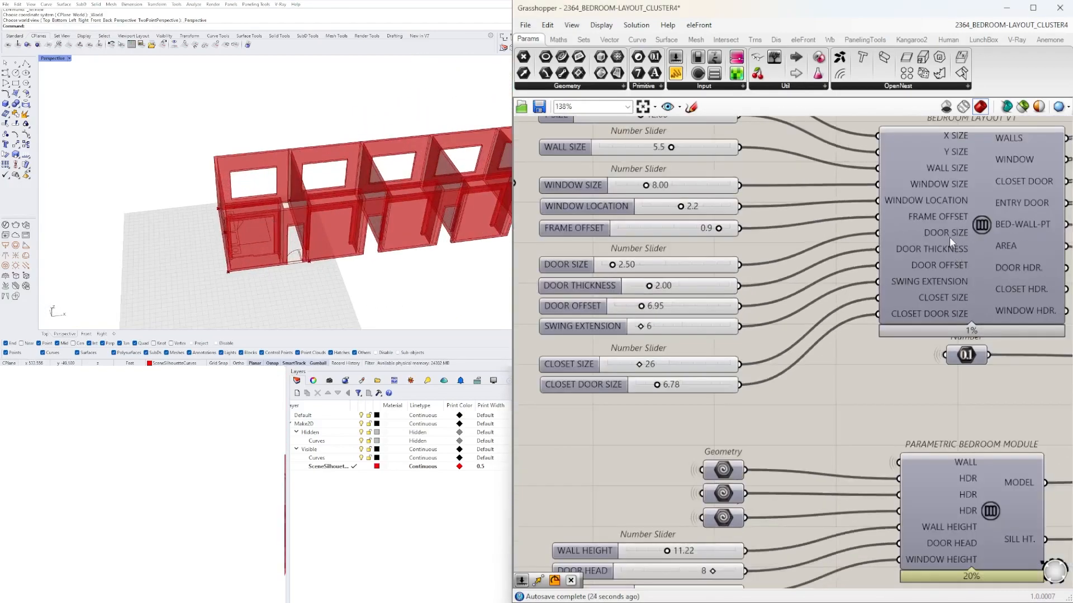
right_click_drag(830, 385, 828, 354)
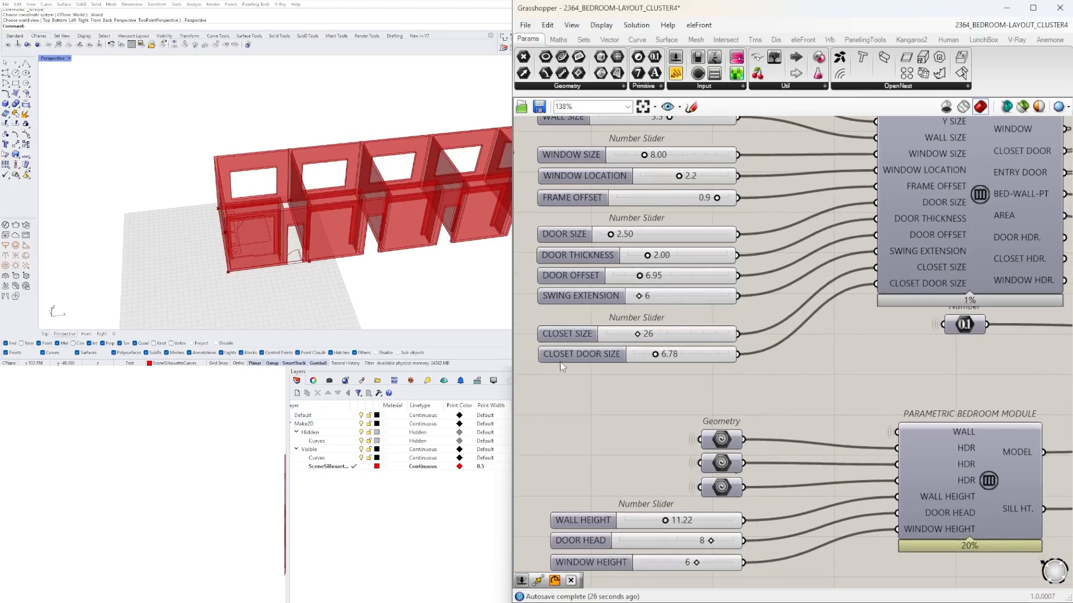
scroll(628, 343, "up", 5)
left_click_drag(673, 318, 784, 320)
double_click(782, 320)
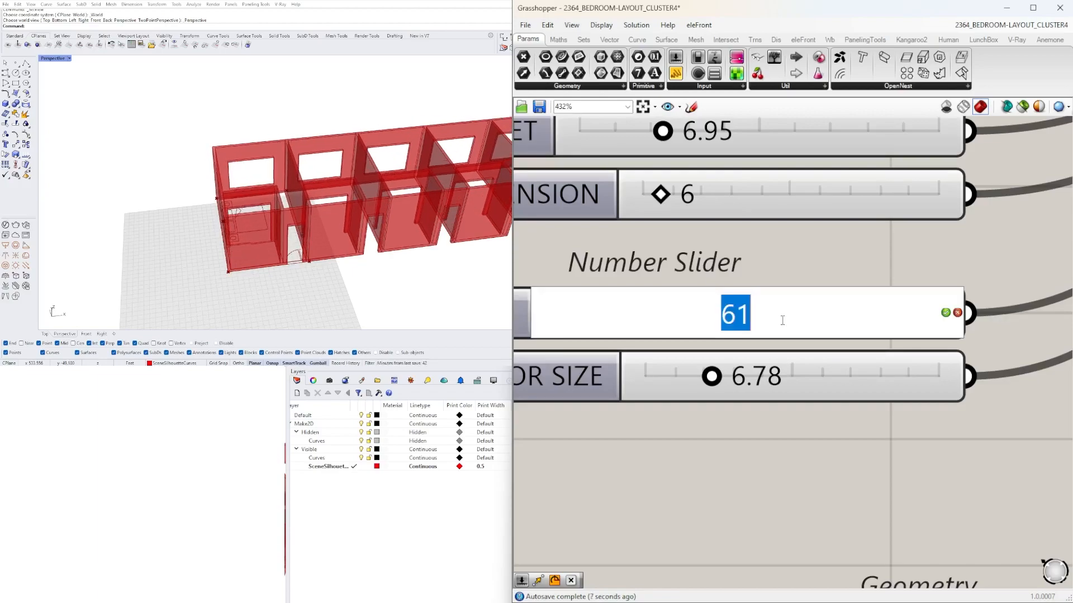
type("30")
key("Return")
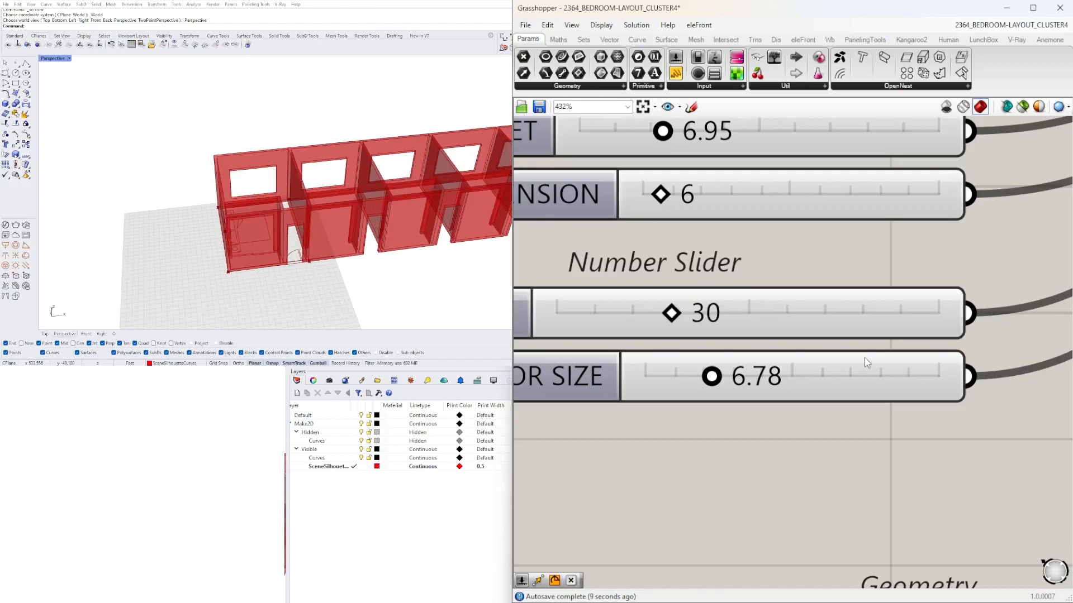
- Examine the full row of joined rooms in the perspective viewport from a higher angle
scroll(269, 223, "down", 8)
right_click_drag(270, 224, 330, 202)
scroll(335, 193, "up", 6)
scroll(335, 193, "down", 2)
scroll(331, 203, "down", 2)
scroll(267, 224, "up", 3)
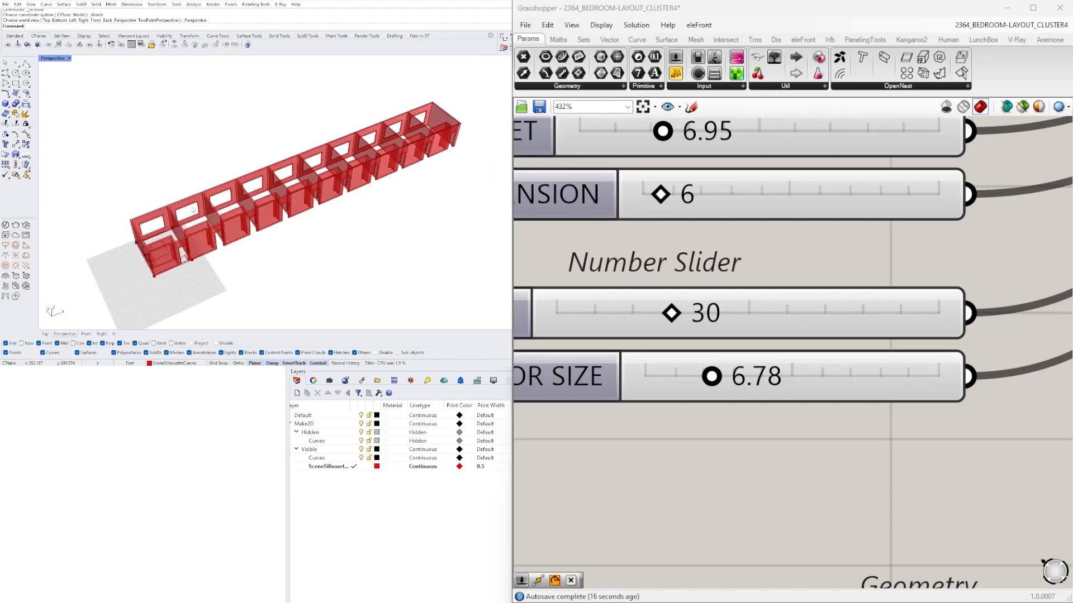
- Shift the whole component chain from Explode through Solid Union farther away from the PERIMETER and WALLS parameters
scroll(743, 286, "down", 10)
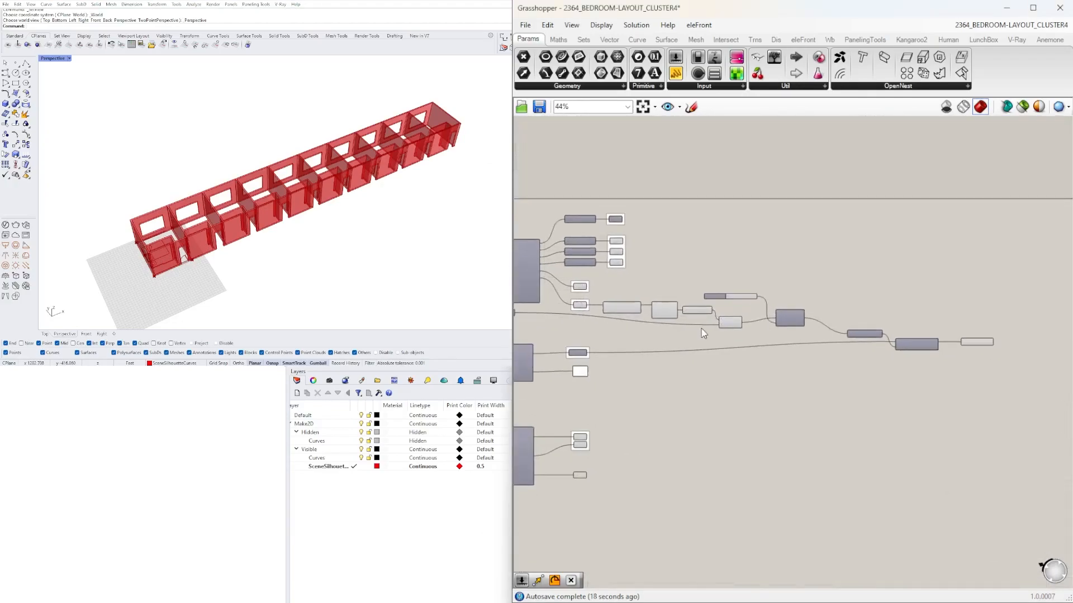
right_click_drag(918, 332, 859, 293)
left_click_drag(965, 360, 527, 231)
right_click_drag(558, 260, 676, 269)
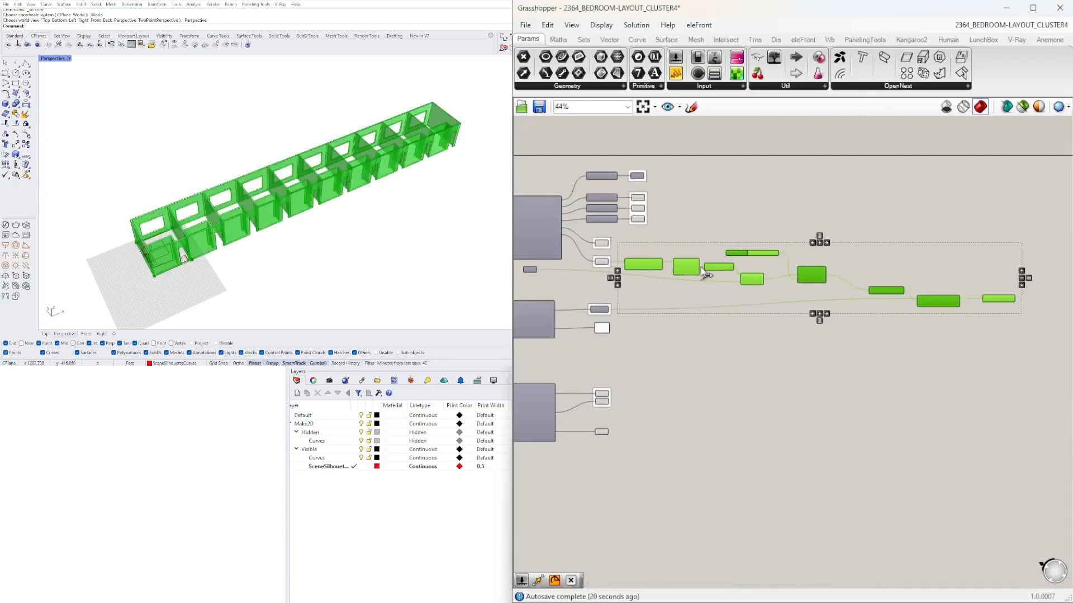
left_click_drag(694, 267, 876, 269)
left_click(909, 371)
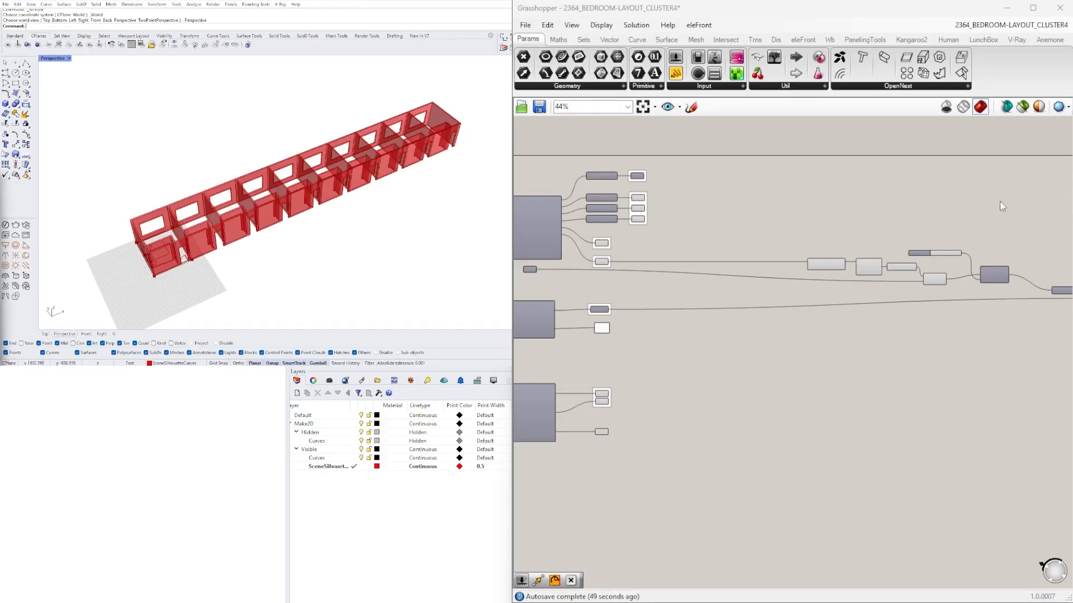
- Move Series and the components that follow it closer to Subtraction
right_click_drag(1056, 270, 871, 262)
scroll(871, 261, "down", 1)
left_click_drag(1029, 326, 631, 232)
left_click_drag(984, 318, 756, 267)
scroll(820, 265, "up", 5)
- Rename the Number Slider that feeds the Series count to X ARRAY
left_click(790, 215)
right_click_drag(789, 214, 879, 257)
left_click_drag(710, 217, 640, 205)
right_click(602, 212)
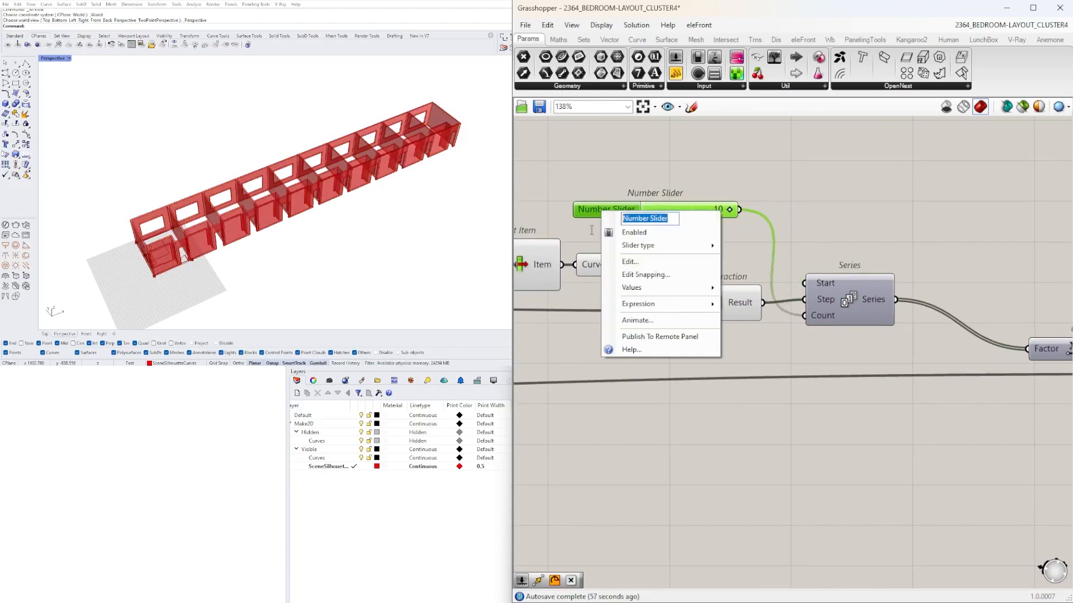
type("x arr")
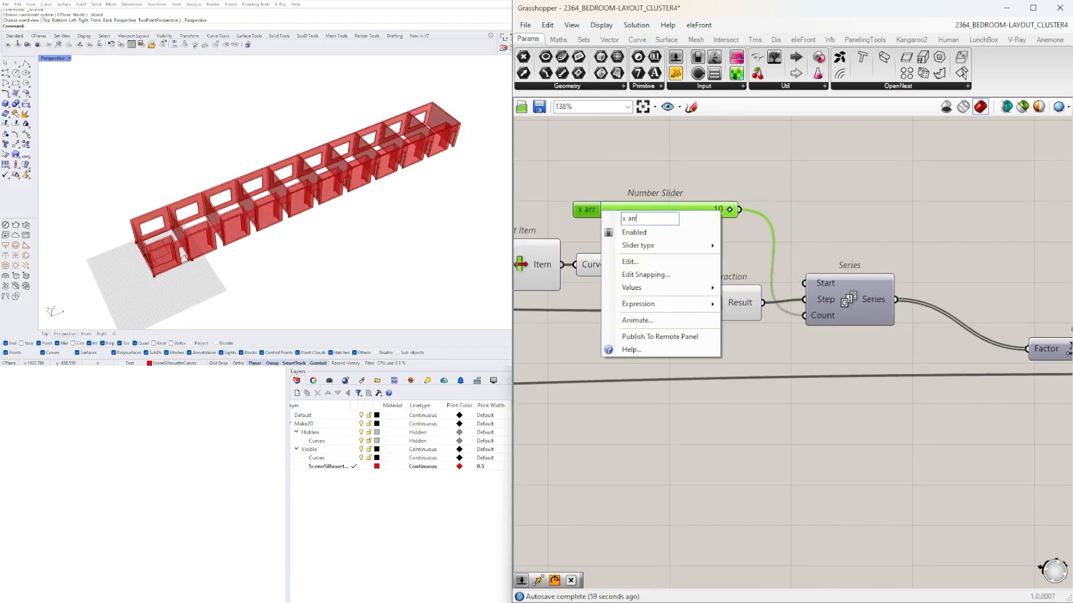
key("BackSpace")
key("BackSpace")
key("BackSpace")
type("X ARRAY")
key("Return")
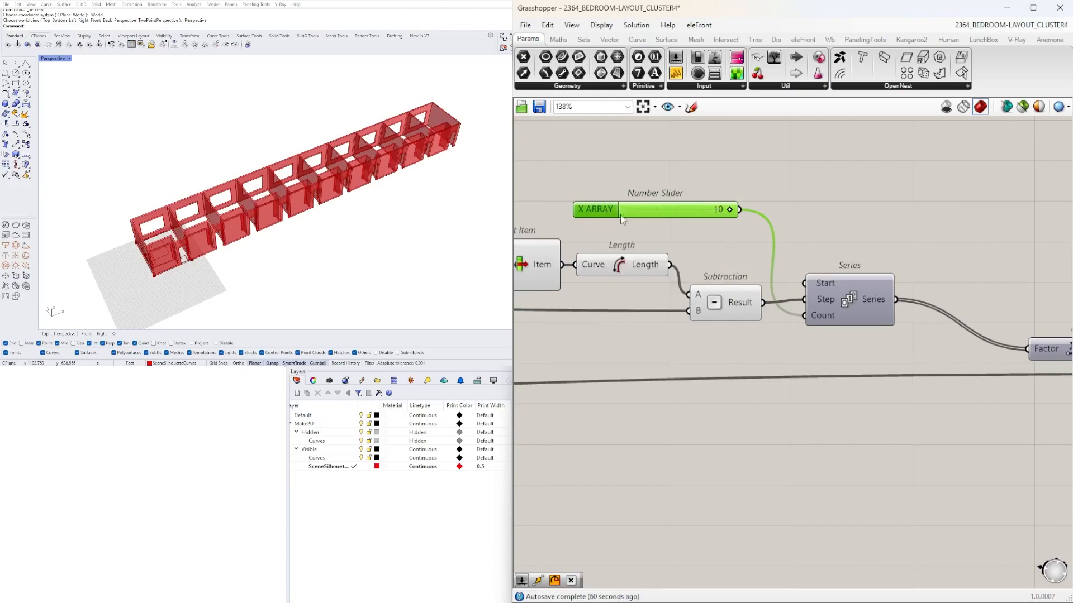
- Move Unit X, Move and Solid Union closer to Series, setting Move and Solid Union slightly lower than Unit X
scroll(693, 170, "down", 2)
right_click_drag(729, 214, 784, 245)
left_click(891, 268)
scroll(891, 268, "down", 2)
scroll(892, 268, "up", 1)
right_click_drag(1040, 340, 751, 291)
left_click_drag(1019, 364, 639, 252)
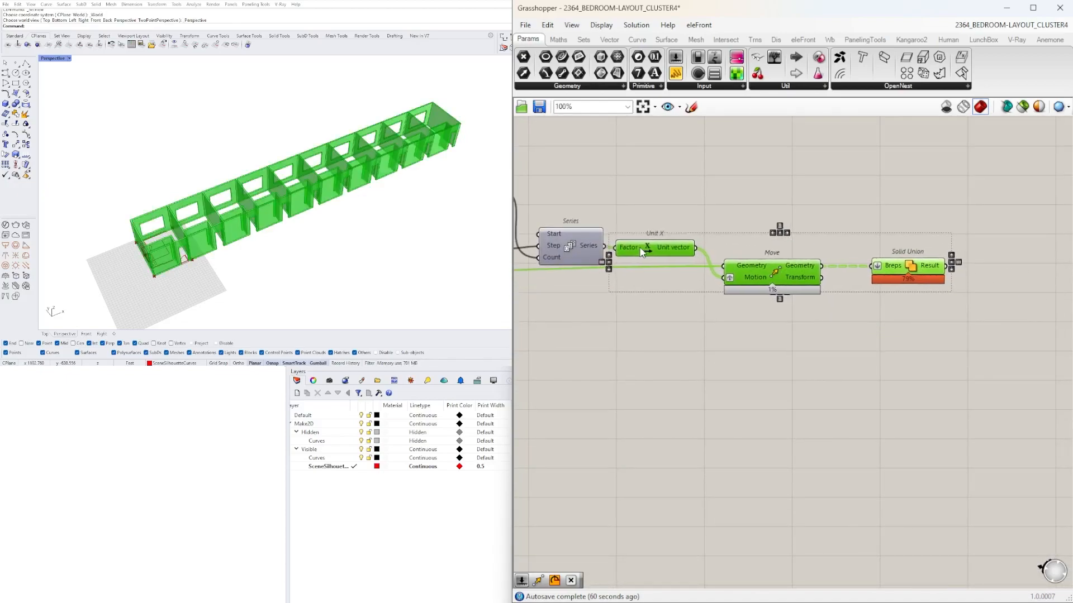
left_click(823, 313)
left_click_drag(938, 330, 767, 253)
left_click_drag(763, 276, 769, 288)
left_click(784, 244)
- Review the array component chain from Explode through Solid Union on the canvas
right_click_drag(630, 366, 813, 390)
scroll(813, 390, "down", 3)
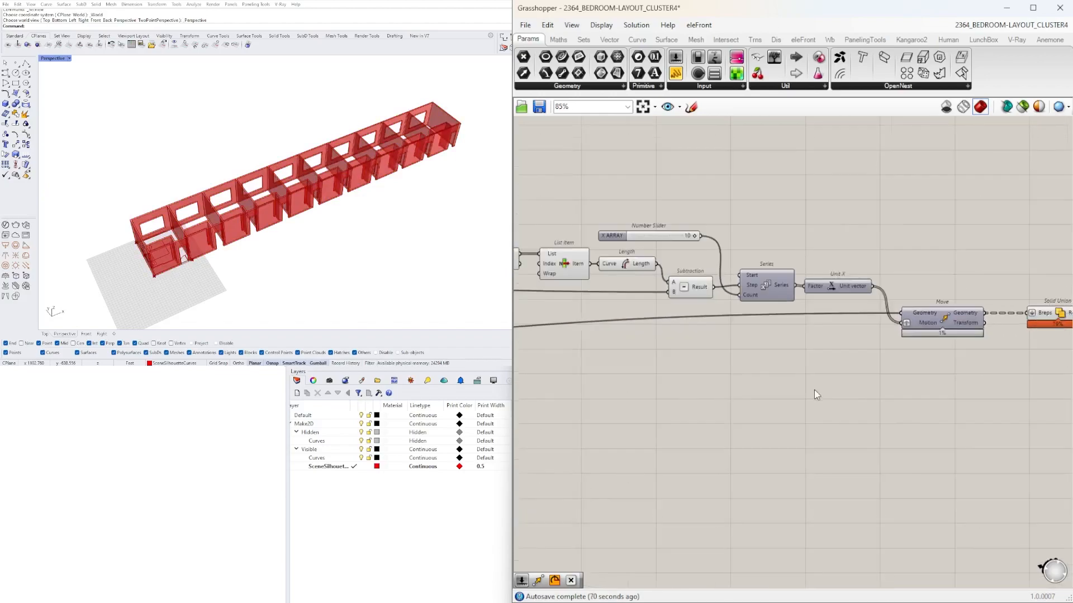
scroll(703, 393, "down", 1)
right_click_drag(697, 394, 764, 373)
scroll(761, 378, "down", 1)
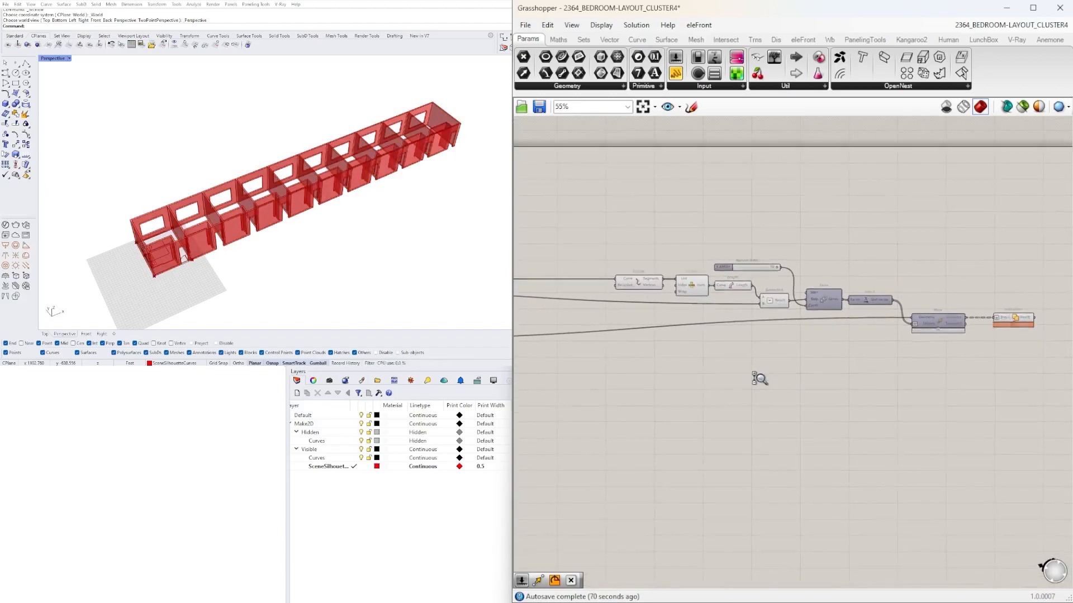
scroll(731, 374, "down", 1)
scroll(893, 377, "down", 1)
left_click_drag(998, 384, 660, 302)
left_click(718, 284)
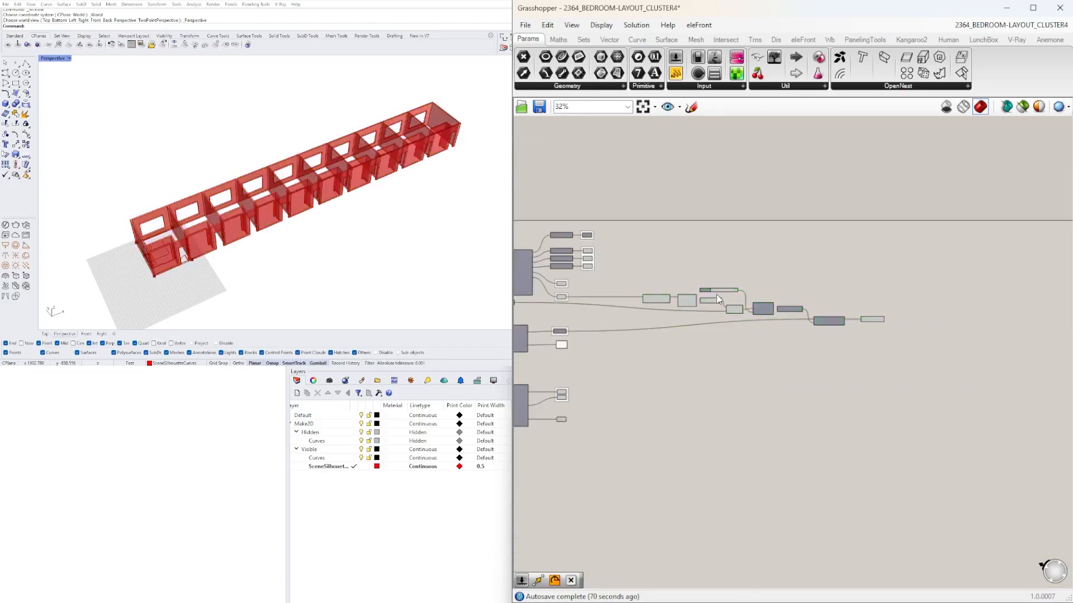
scroll(718, 295, "up", 3)
right_click_drag(888, 319, 845, 290)
scroll(892, 301, "down", 2)
scroll(987, 319, "up", 3)
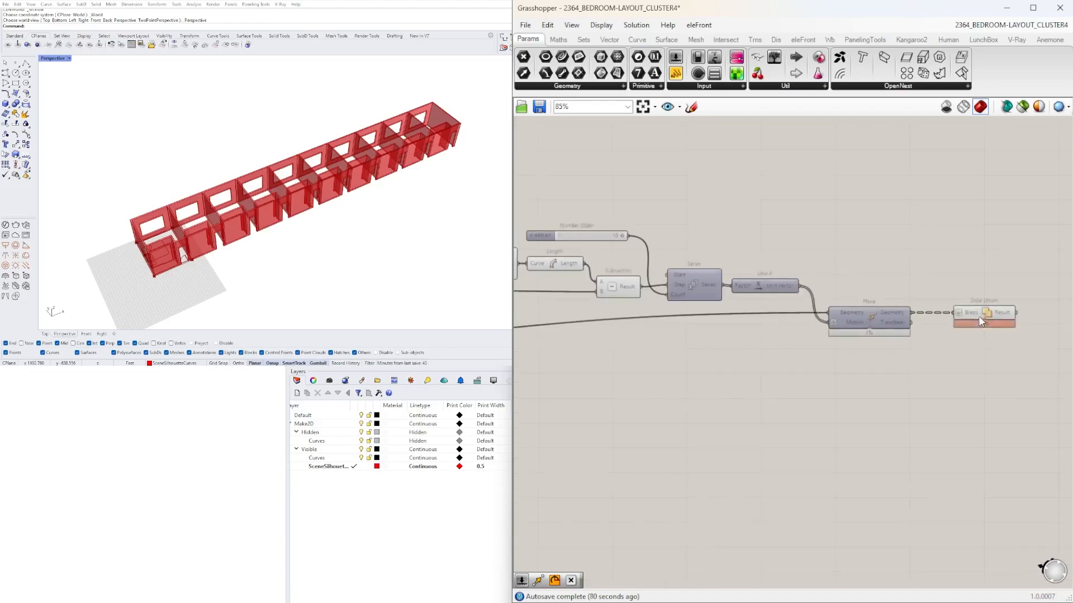
- Turn off the preview of the whole array chain from Explode through Solid Union
left_click(969, 311)
scroll(979, 279, "down", 1)
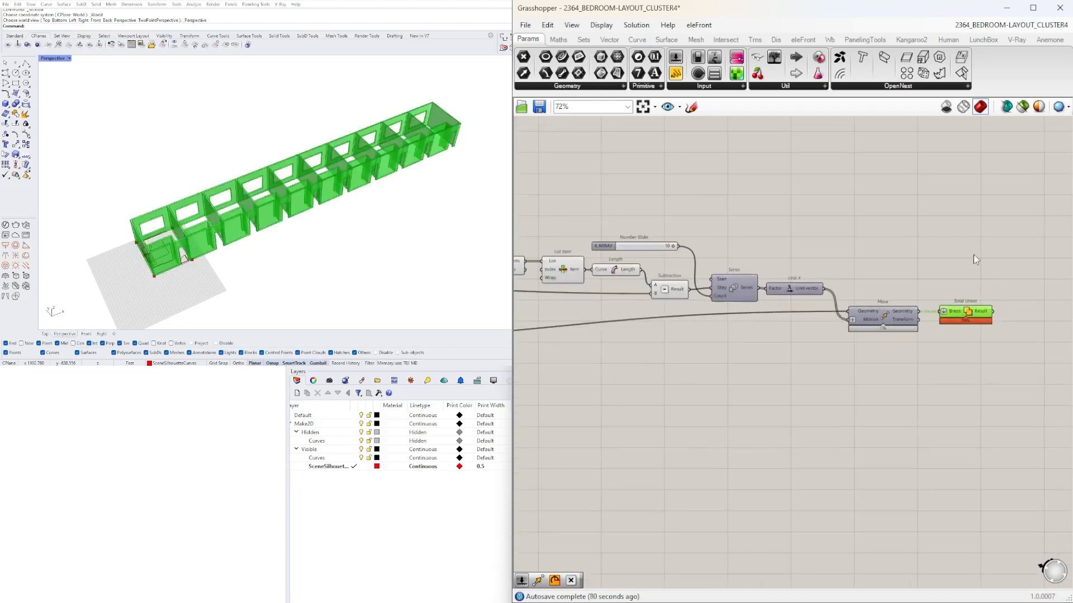
scroll(904, 220, "down", 1)
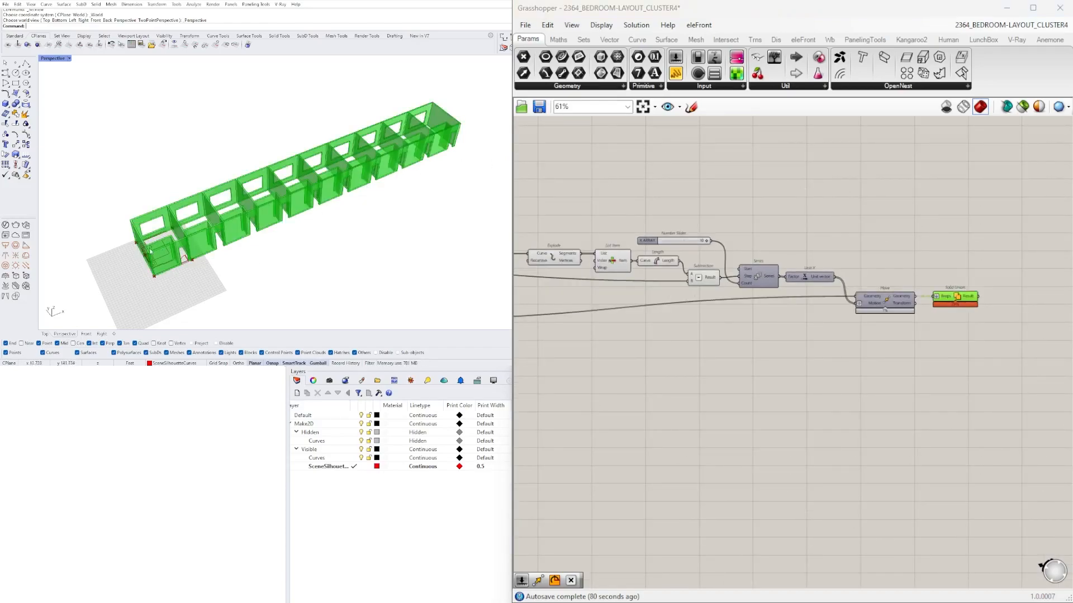
scroll(922, 344, "down", 1)
left_click_drag(1027, 342, 639, 211)
middle_click(641, 210)
left_click(679, 172)
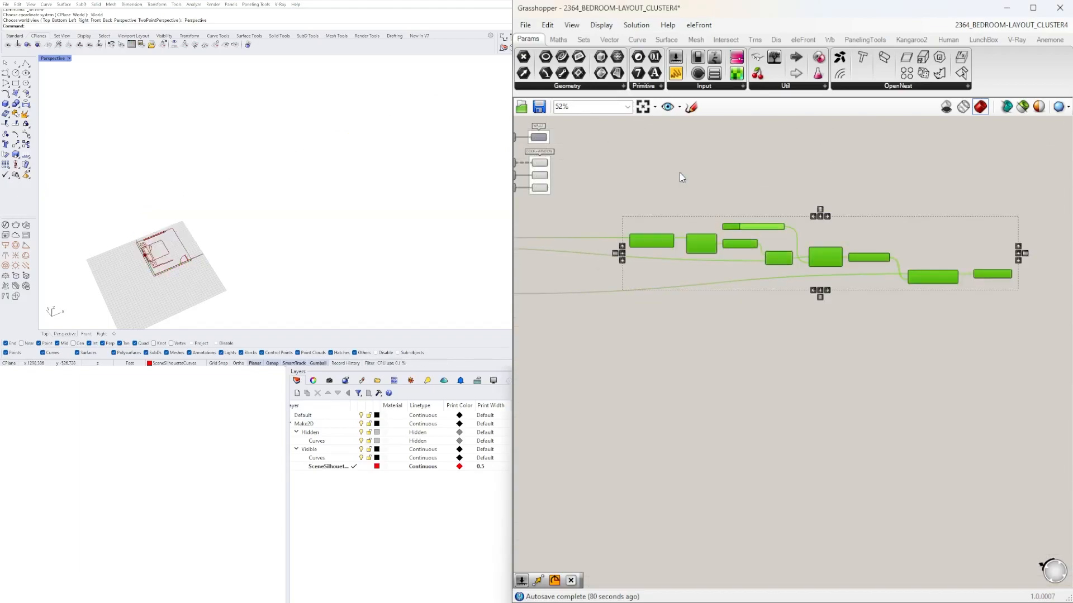
- Turn on the preview of the WALLS geometry parameter
scroll(751, 239, "up", 4)
left_click(749, 284)
right_click_drag(818, 276, 646, 276)
right_click_drag(724, 372, 689, 301)
left_click(681, 294)
middle_click(681, 294)
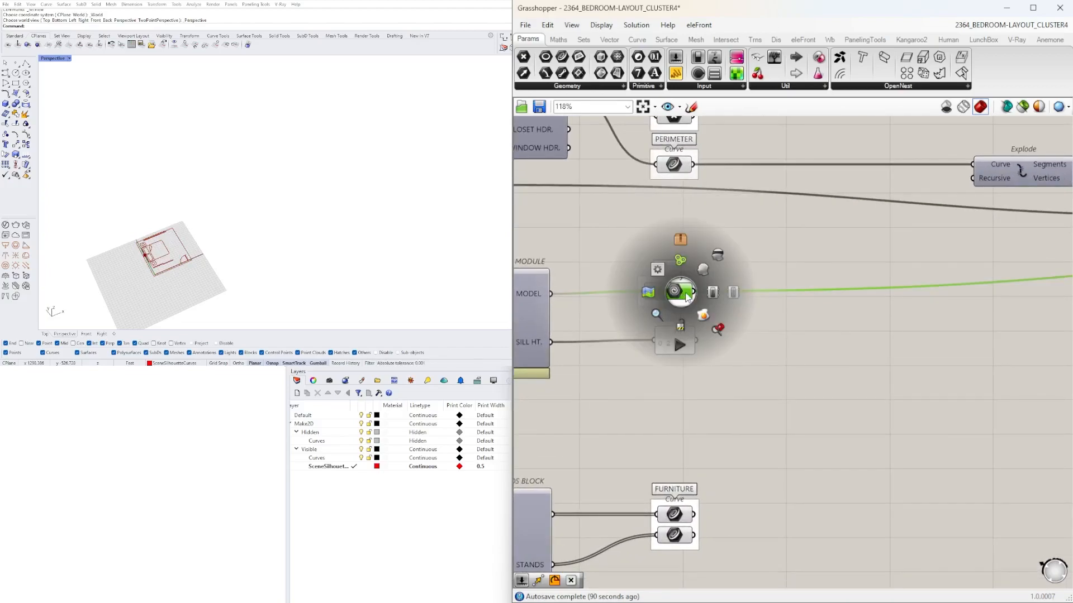
left_click(703, 271)
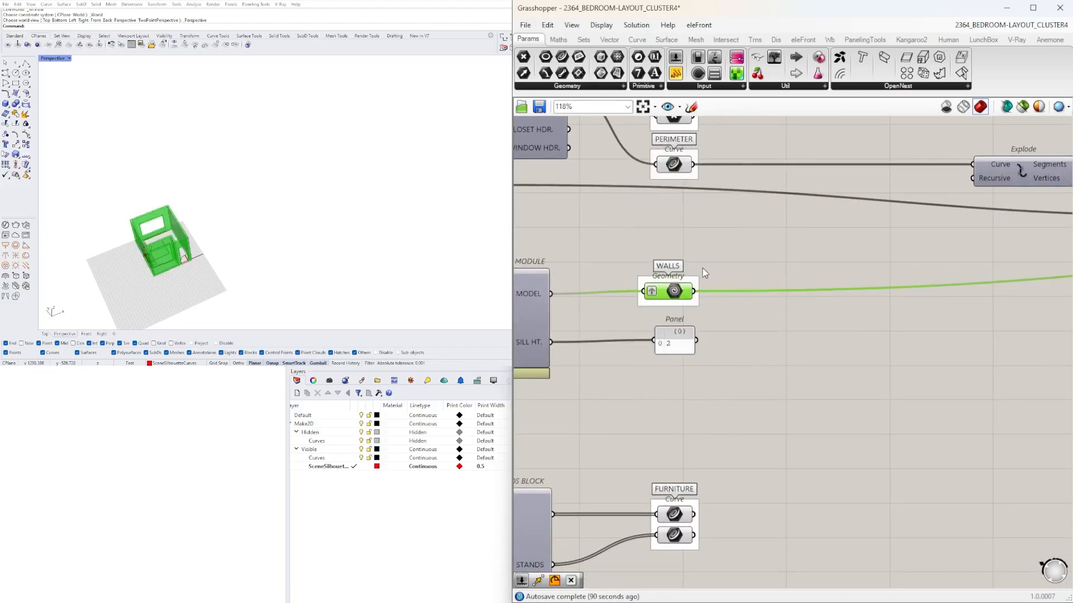
left_click(873, 380)
- Examine the single bedroom's walls in the perspective viewport with the WALLS parameter highlighted
scroll(878, 381, "down", 5)
right_click_drag(944, 384, 732, 287)
scroll(579, 252, "up", 3)
right_click_drag(160, 205, 221, 218)
scroll(168, 224, "up", 7)
scroll(167, 223, "down", 4)
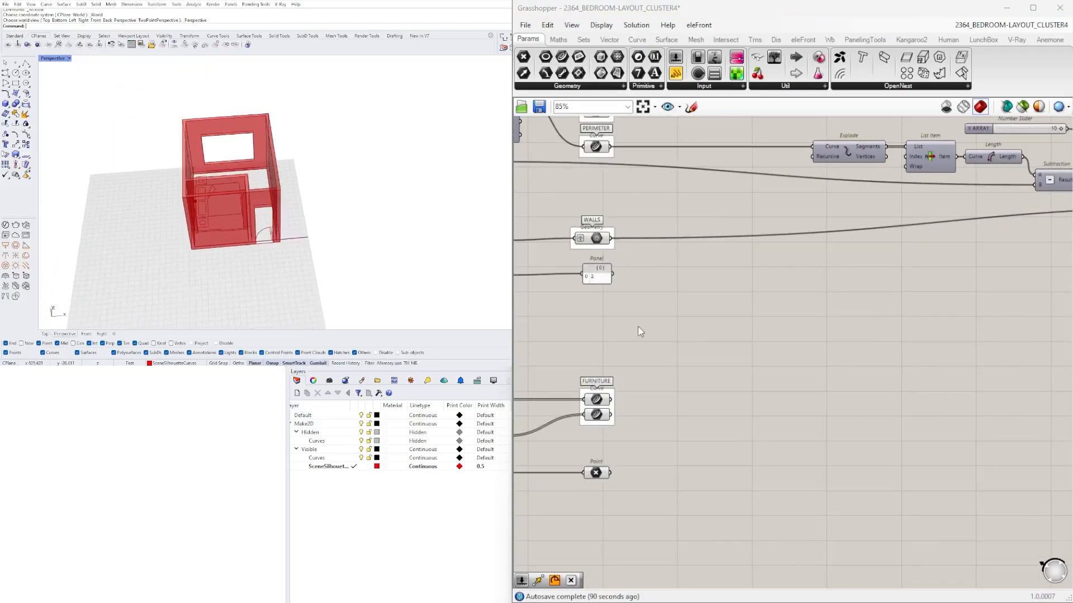
scroll(651, 261, "up", 2)
left_click(646, 243)
right_click_drag(302, 218, 286, 260)
scroll(307, 233, "up", 6)
scroll(306, 232, "down", 6)
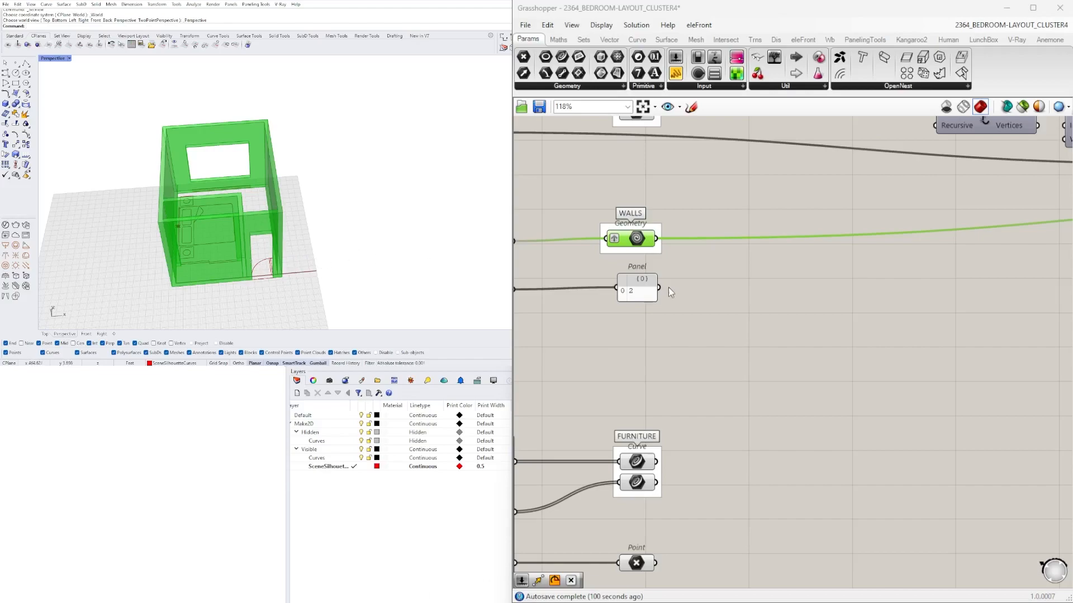
- Add a Mirror component below the array chain and connect WALLS to its Geometry input
left_click(715, 301)
double_click(800, 350)
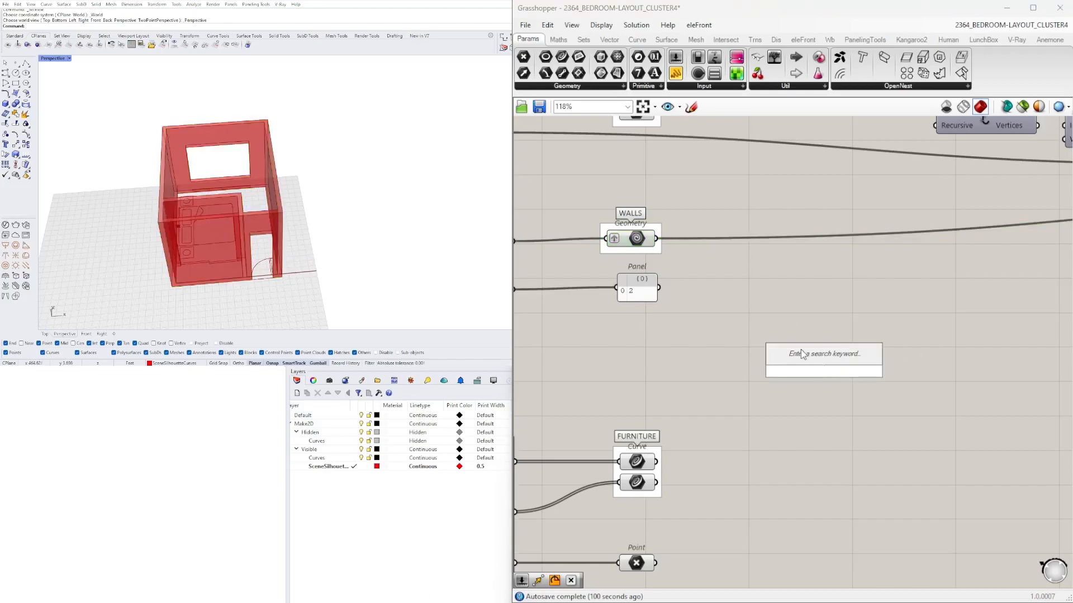
left_click(795, 327)
left_click_drag(837, 370, 957, 336)
right_click_drag(801, 312, 698, 314)
left_click(534, 251)
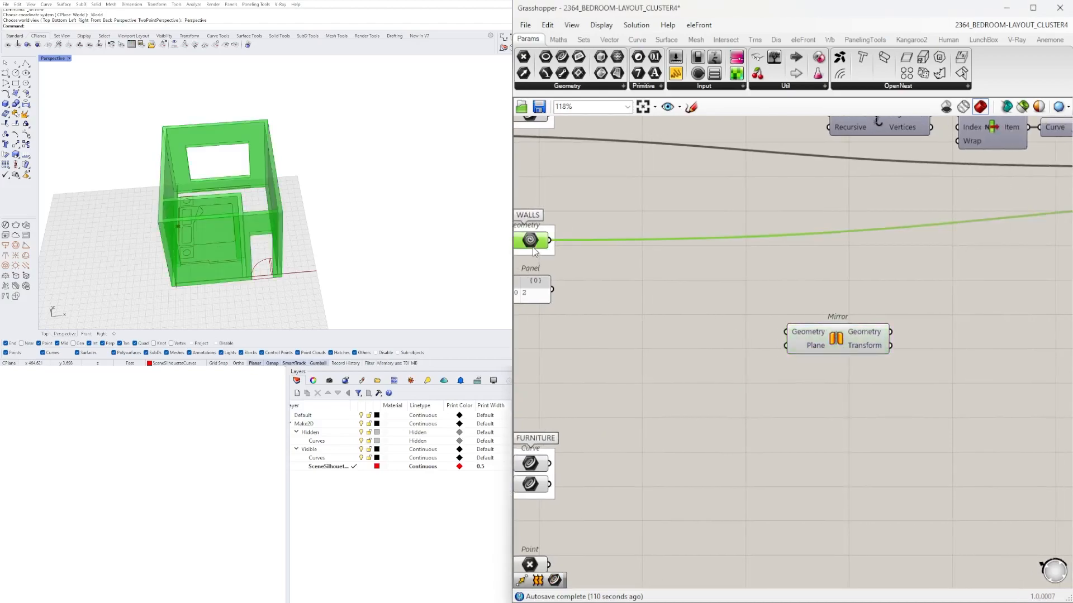
left_click_drag(552, 240, 877, 312)
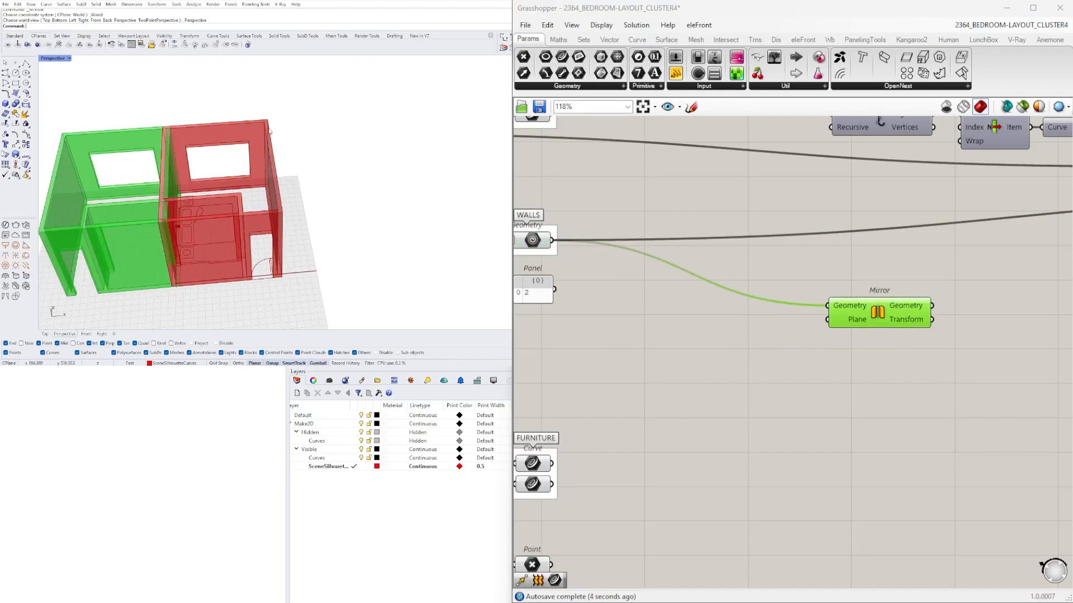
- Move Explode farther from List Item and turn on its preview
scroll(633, 251, "down", 4)
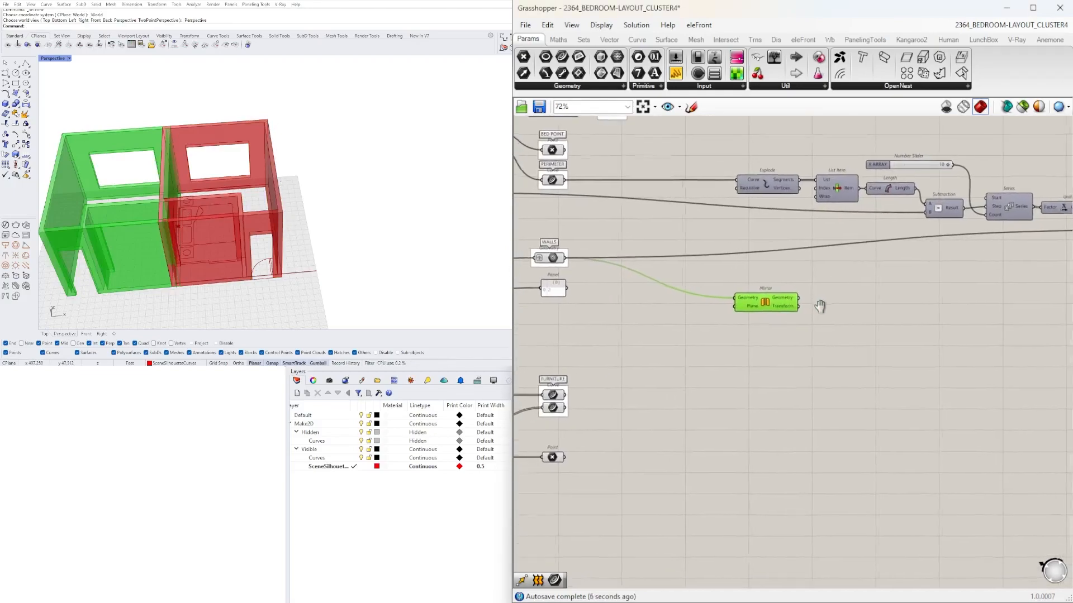
right_click_drag(785, 218, 770, 218)
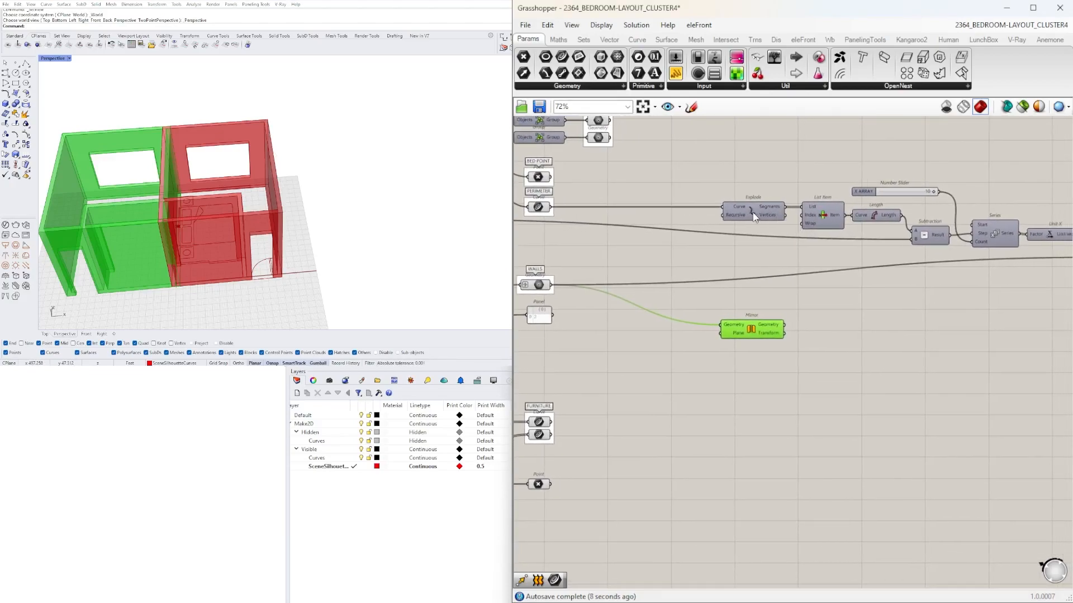
left_click_drag(746, 207, 711, 207)
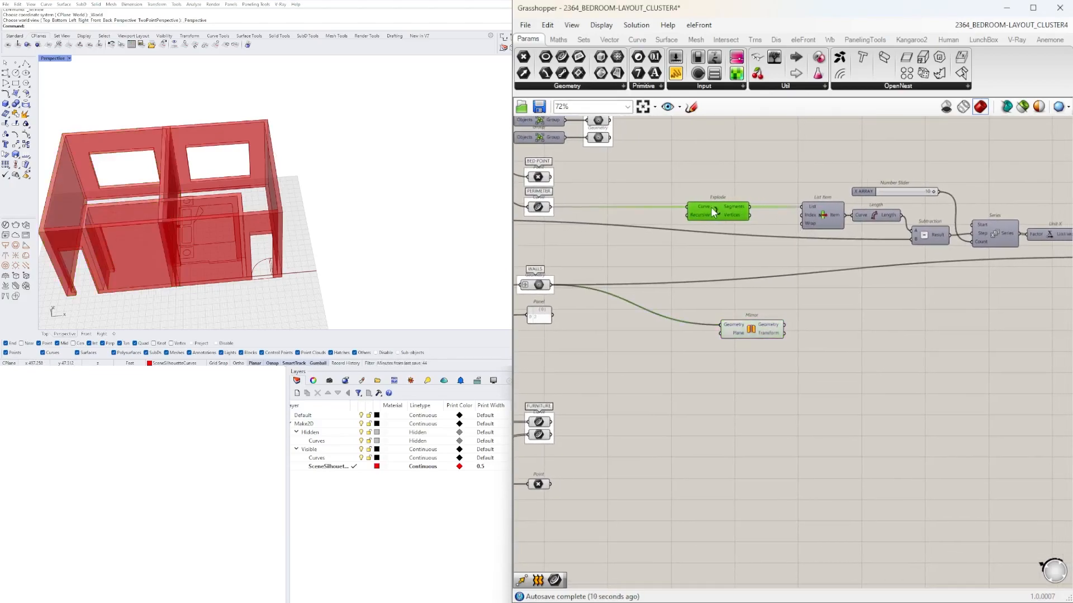
right_click(716, 210)
left_click(721, 230)
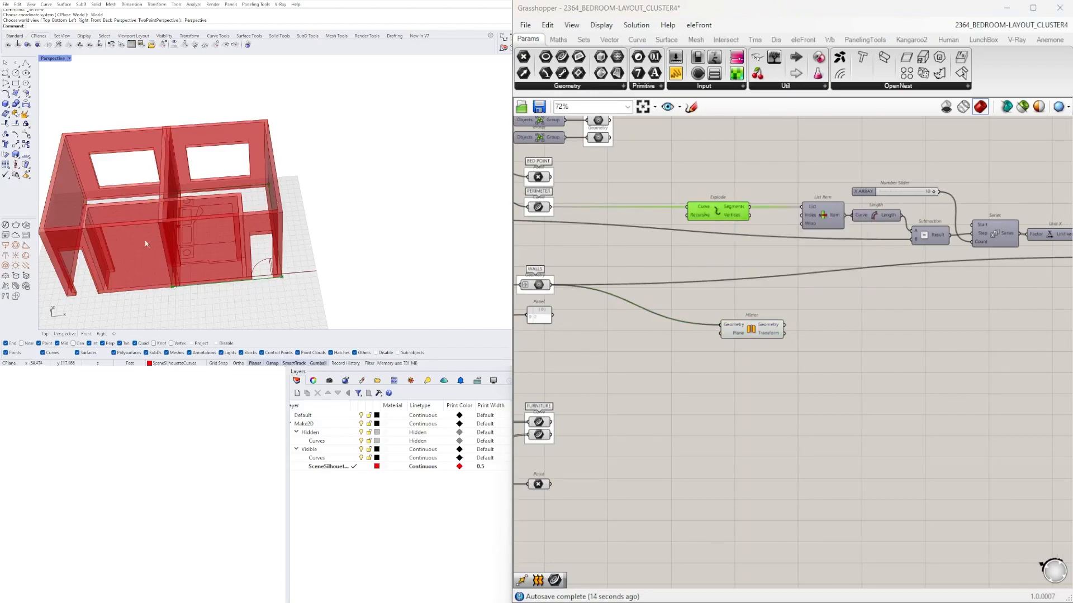
- Move the Mirror component closer to the WALLS parameter to free space beside it
right_click_drag(916, 321, 837, 290)
left_click(842, 311)
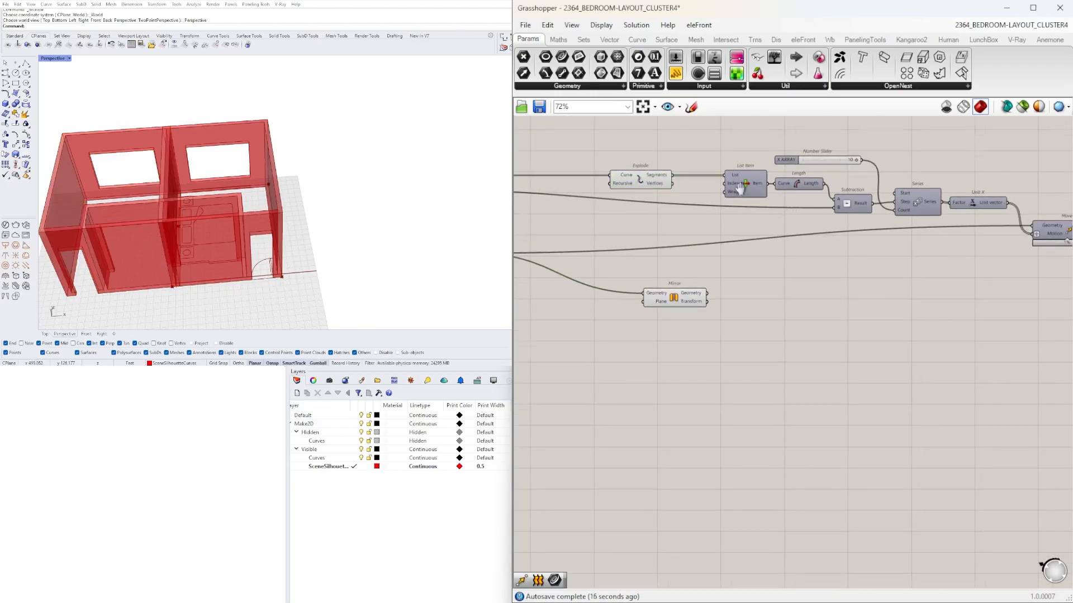
right_click_drag(739, 200, 865, 222)
left_click_drag(821, 308, 773, 304)
left_click(864, 281)
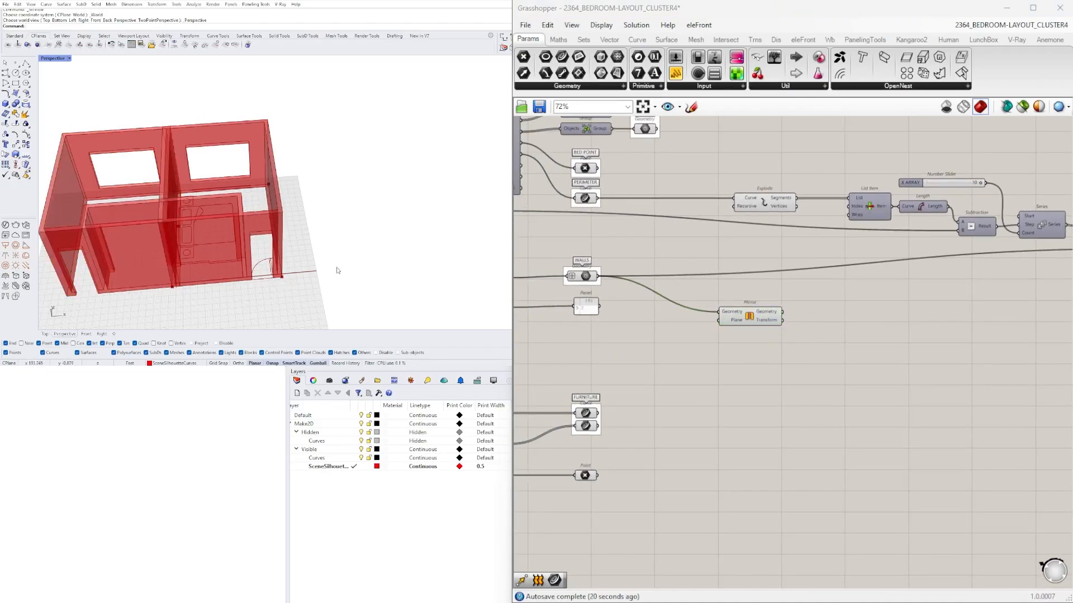
- Add a second List Item component near Mirror and connect Explode's Segments to its List input
double_click(872, 322)
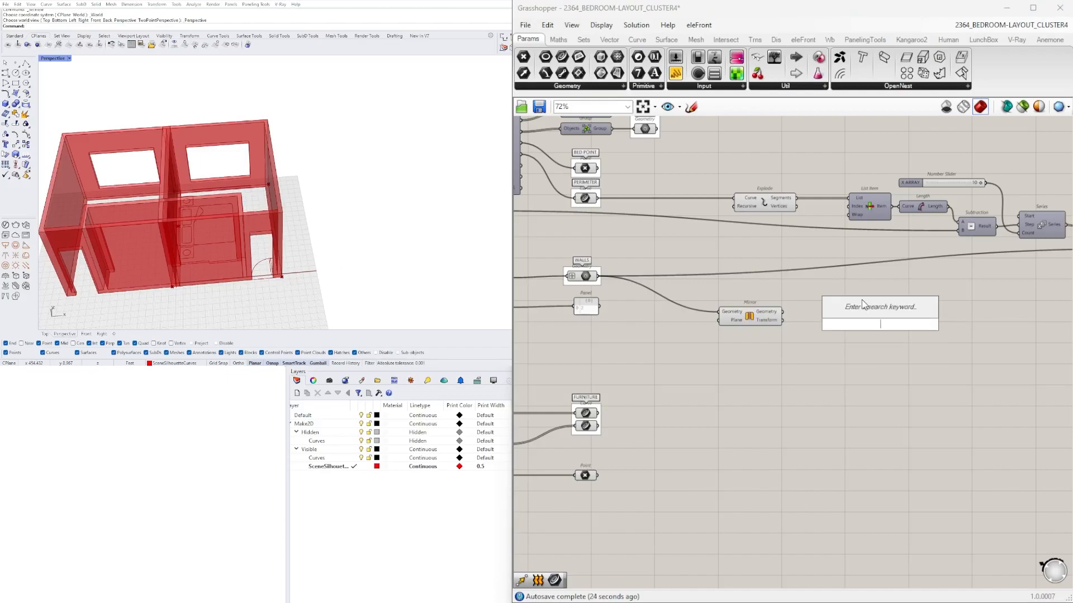
type("item")
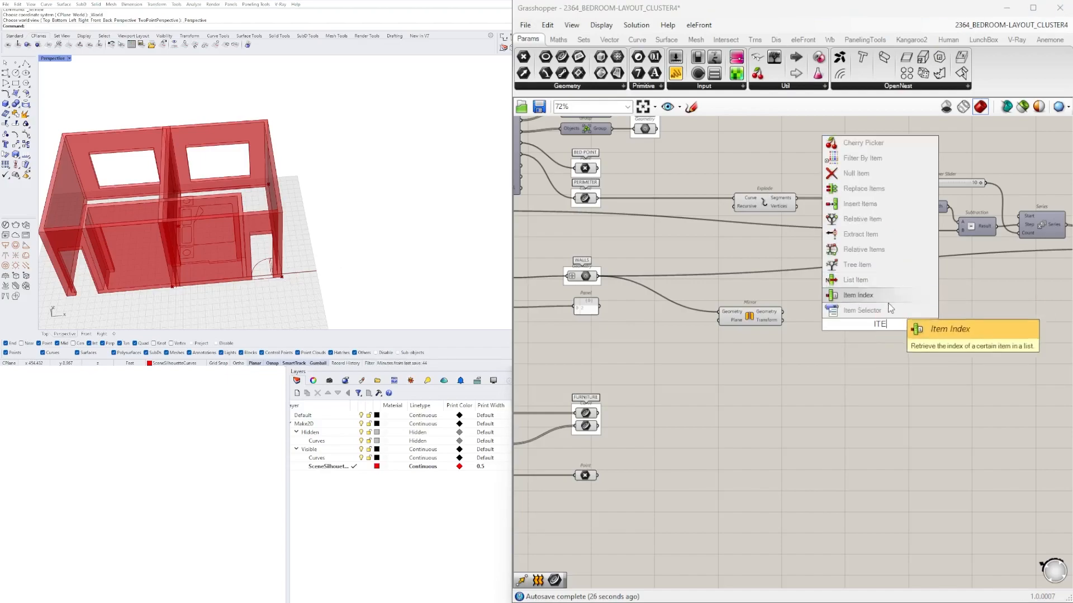
left_click(853, 280)
left_click(786, 206)
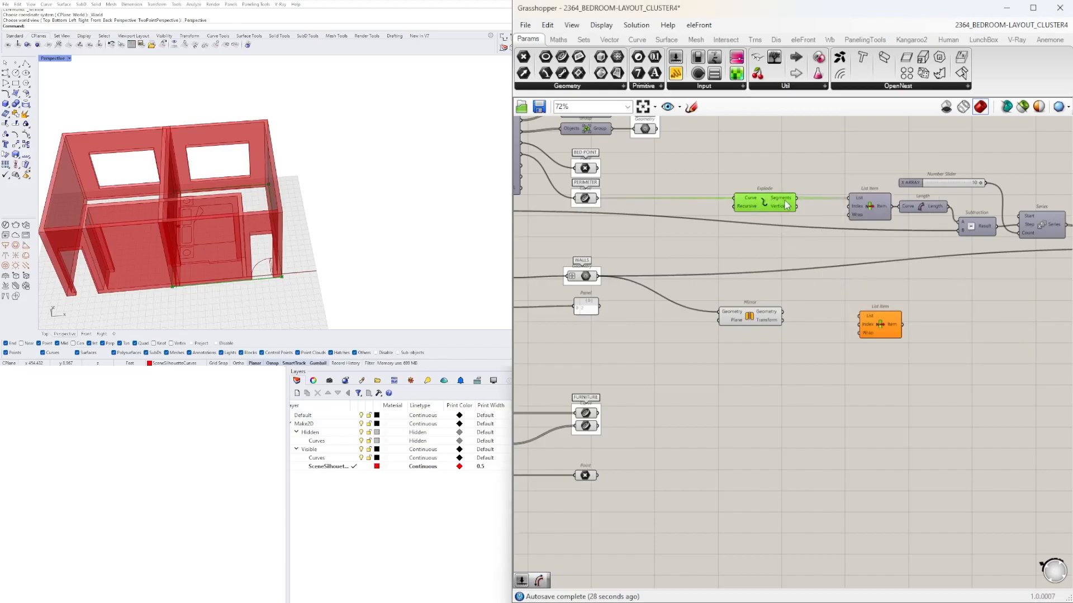
mouse_move(784, 202)
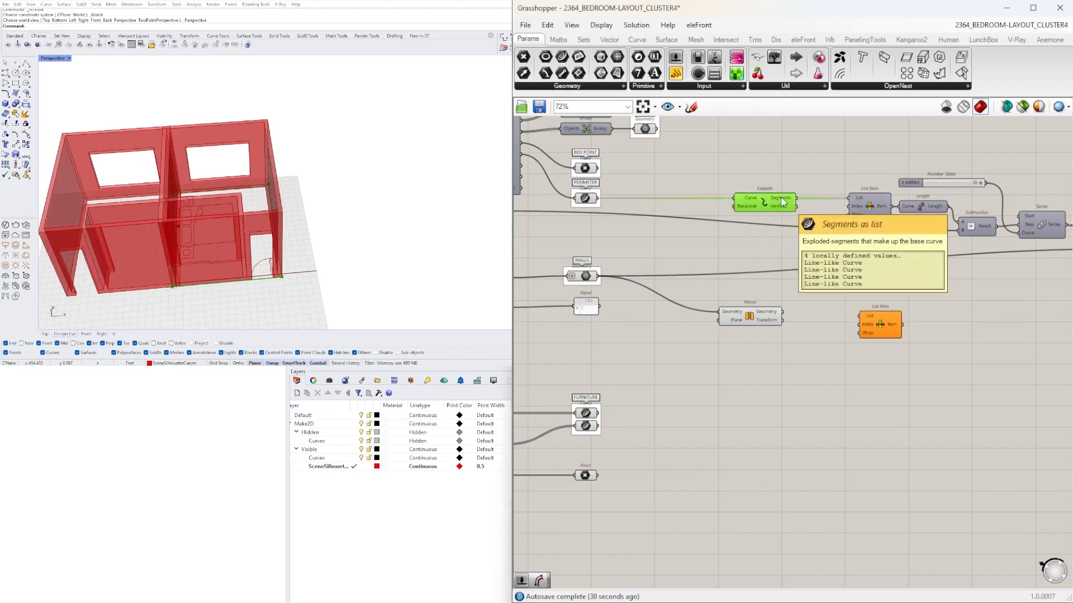
left_click_drag(784, 202, 884, 312)
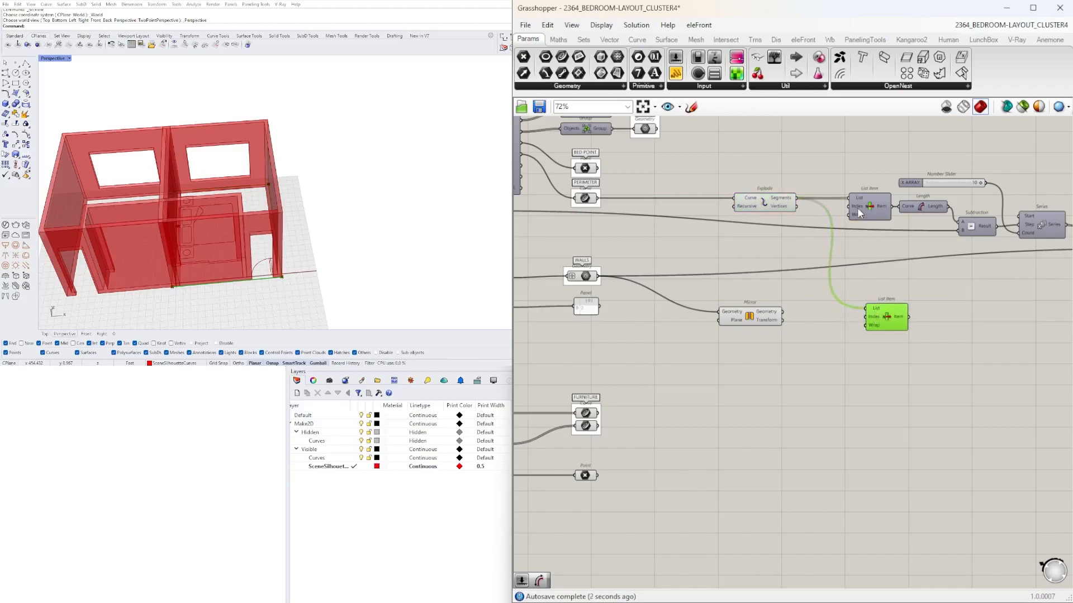
- Create a number slider with value 2 and connect it to the new List Item's Index input
mouse_move(860, 210)
left_click(837, 347)
double_click(836, 346)
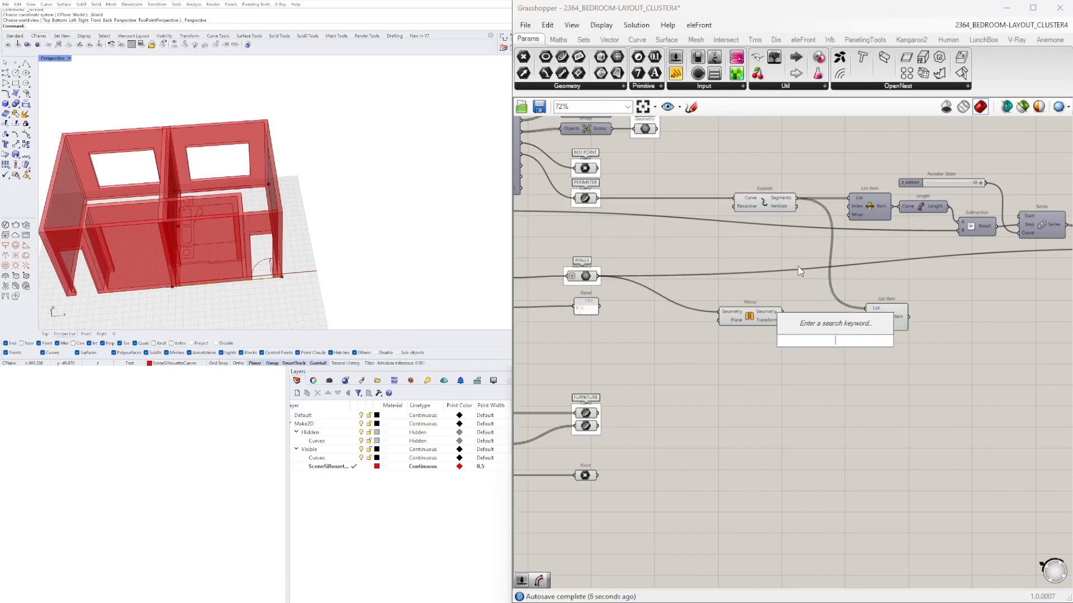
type("1")
key("BackSpace")
type("2")
key("Return")
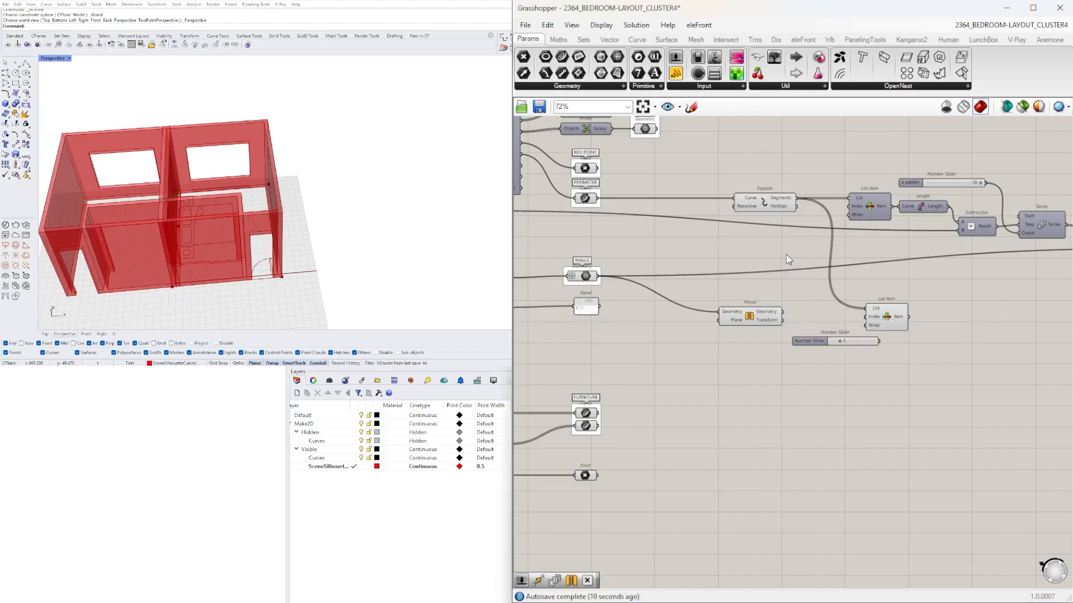
scroll(833, 322, "up", 5)
left_click(716, 364)
left_click_drag(869, 363, 906, 309)
left_click(930, 312)
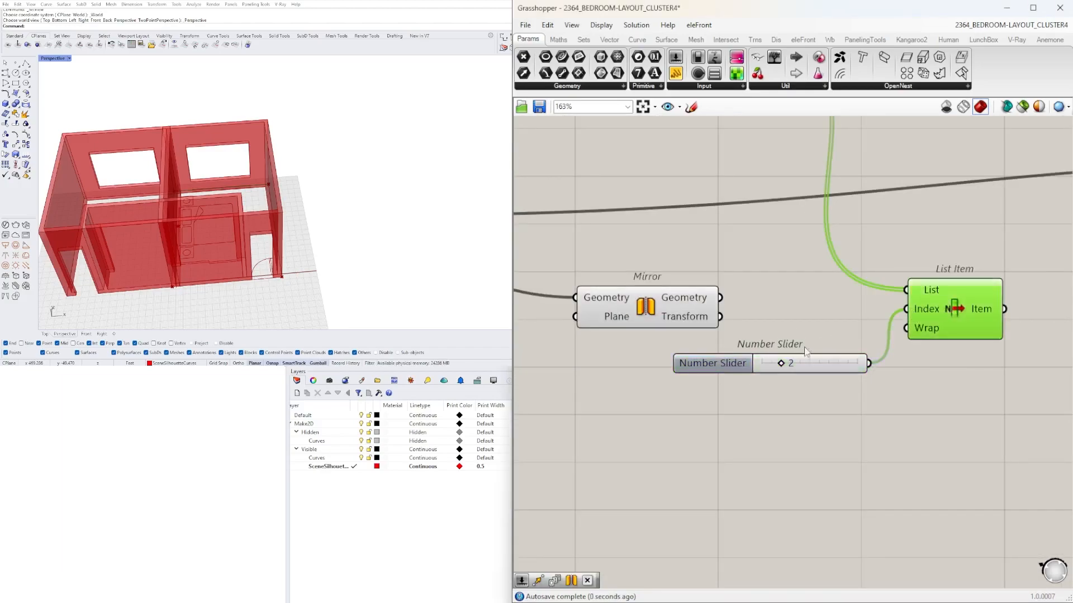
- Set the index slider to 1 and shift it together with its List Item farther from Mirror
left_click_drag(780, 364, 771, 365)
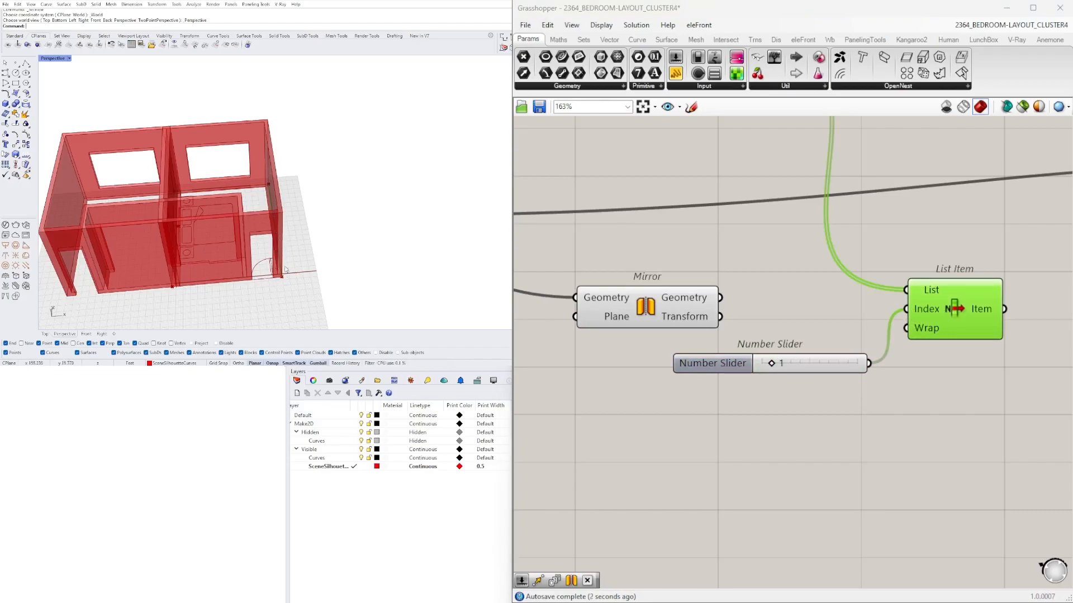
right_click_drag(276, 259, 305, 264)
scroll(873, 327, "down", 5)
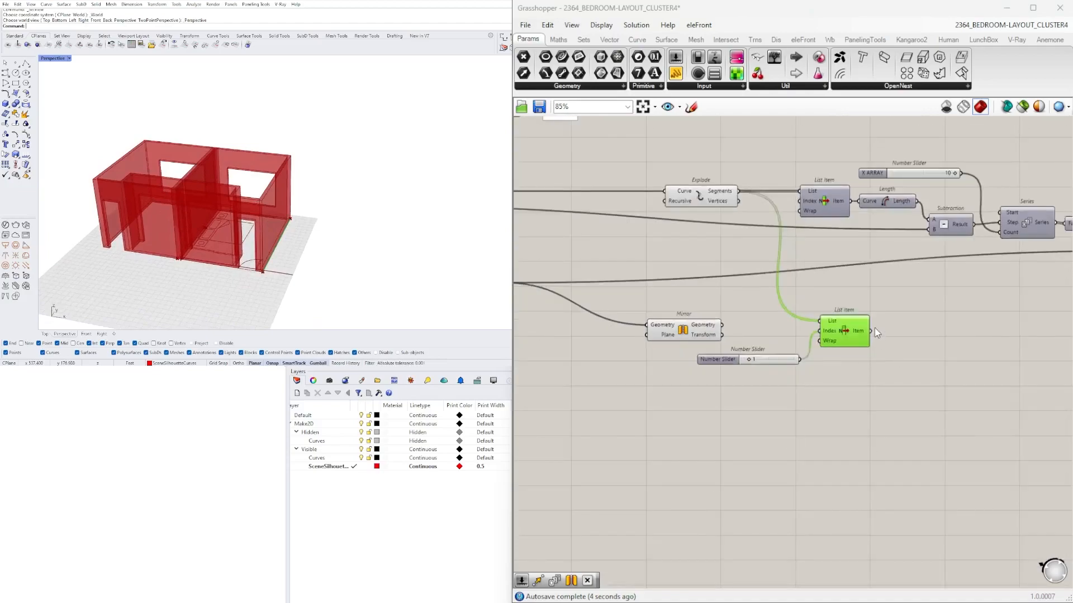
left_click_drag(848, 422, 782, 398)
left_click(849, 414)
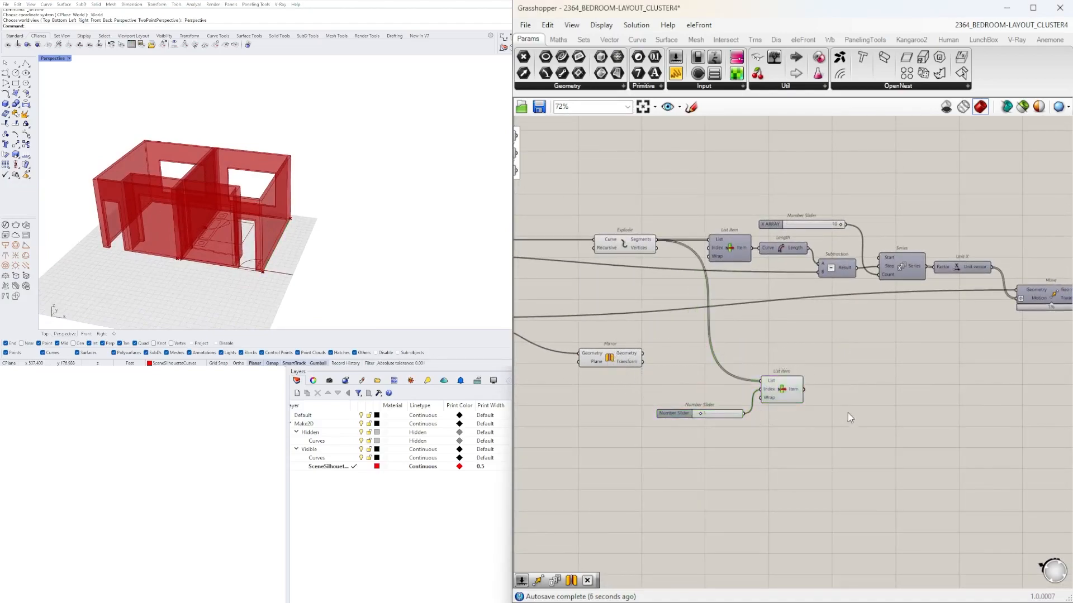
- Add an Extrude component beside the second List Item and connect List Item's Item output to Extrude's Base input
double_click(853, 398)
type("ext")
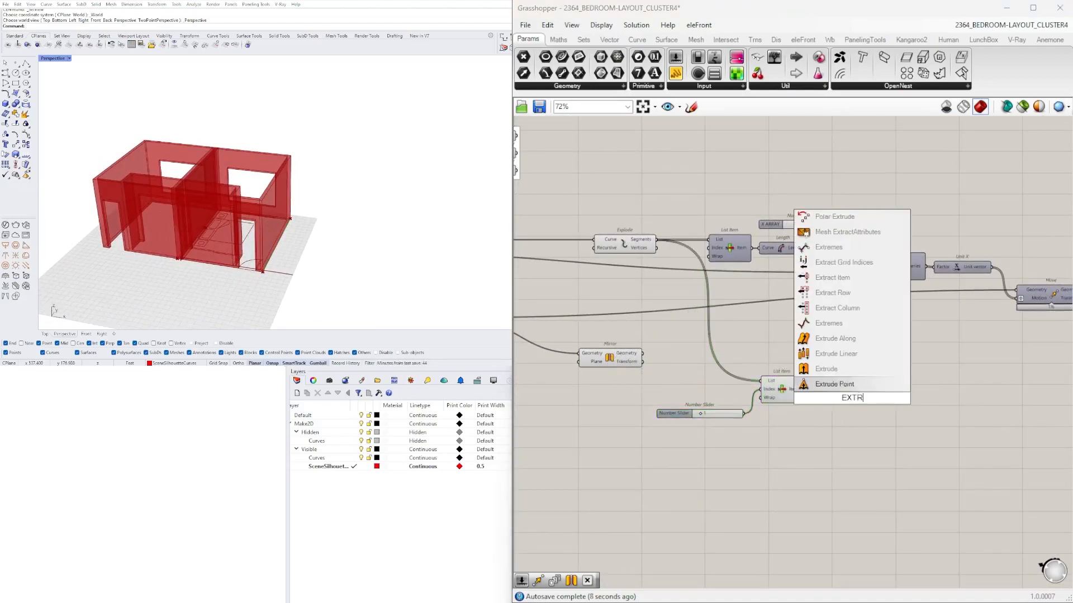
left_click(814, 369)
scroll(826, 371, "up", 3)
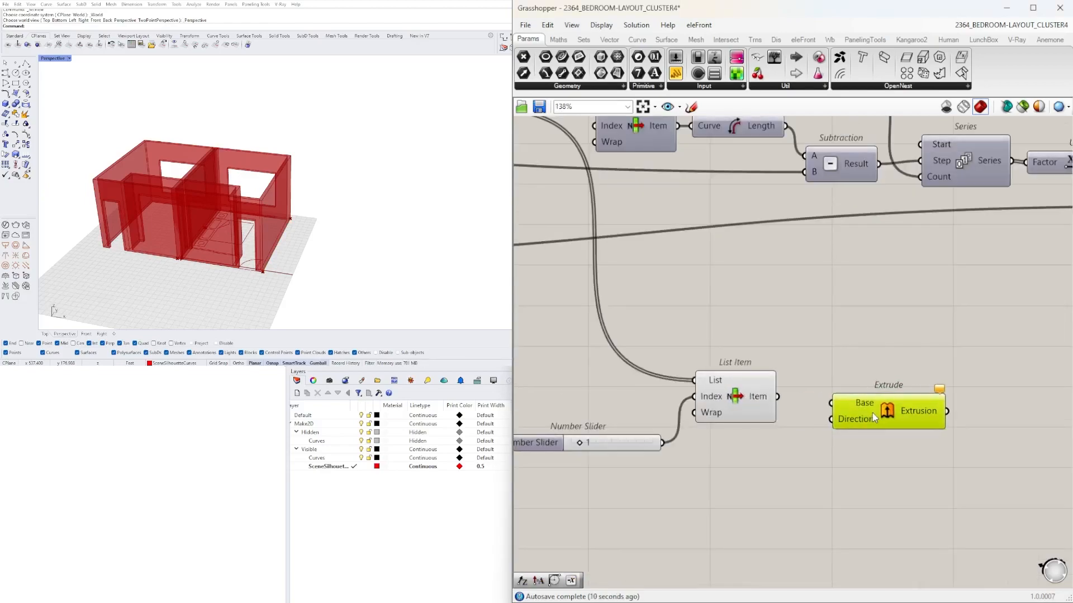
left_click(722, 389)
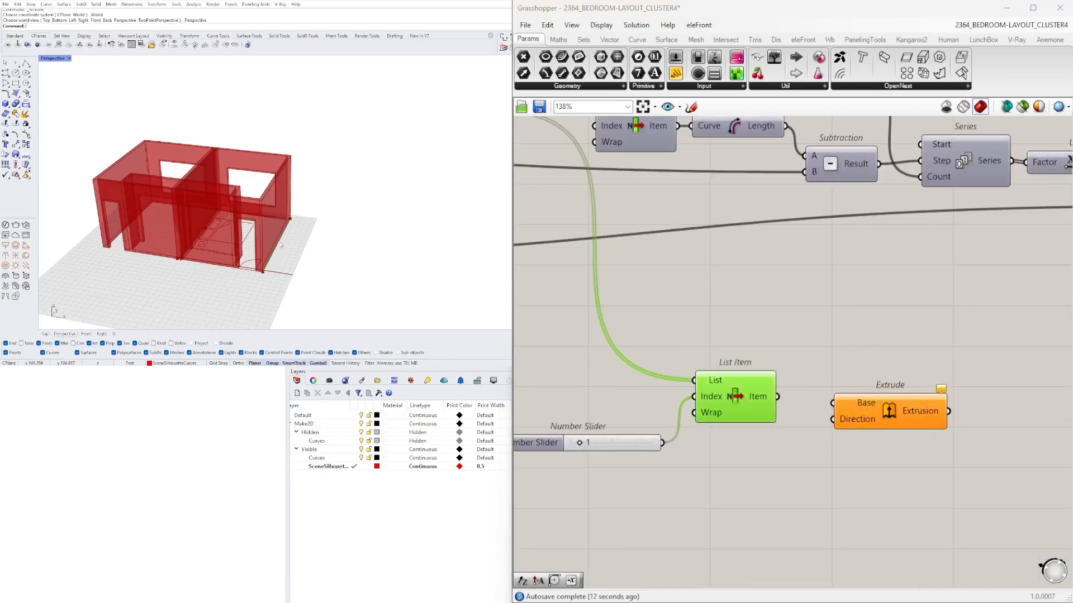
scroll(743, 435, "up", 1)
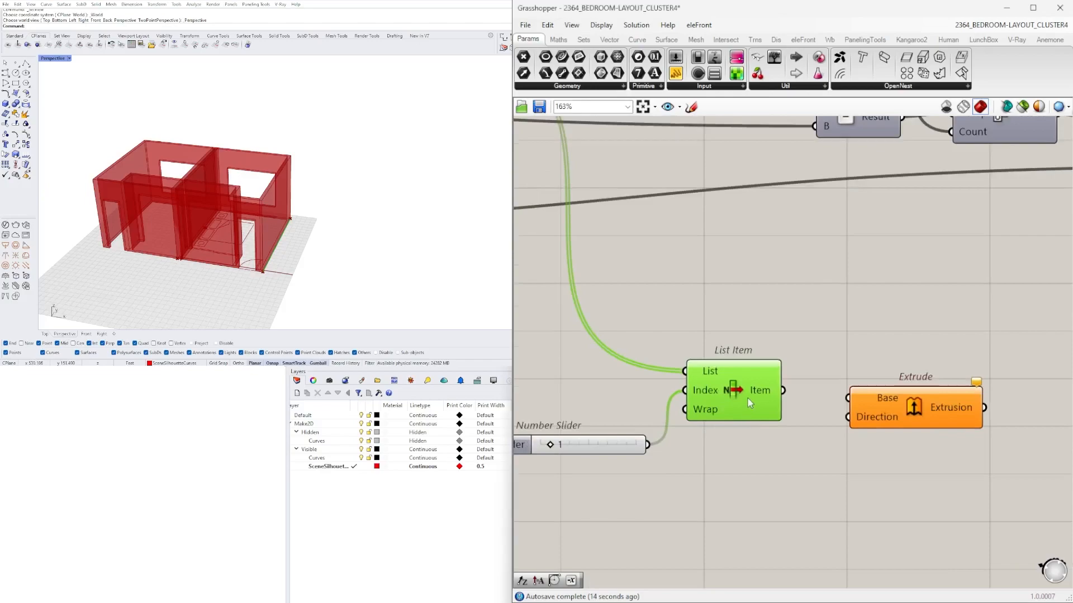
left_click_drag(782, 390, 847, 398)
left_click_drag(917, 407, 952, 436)
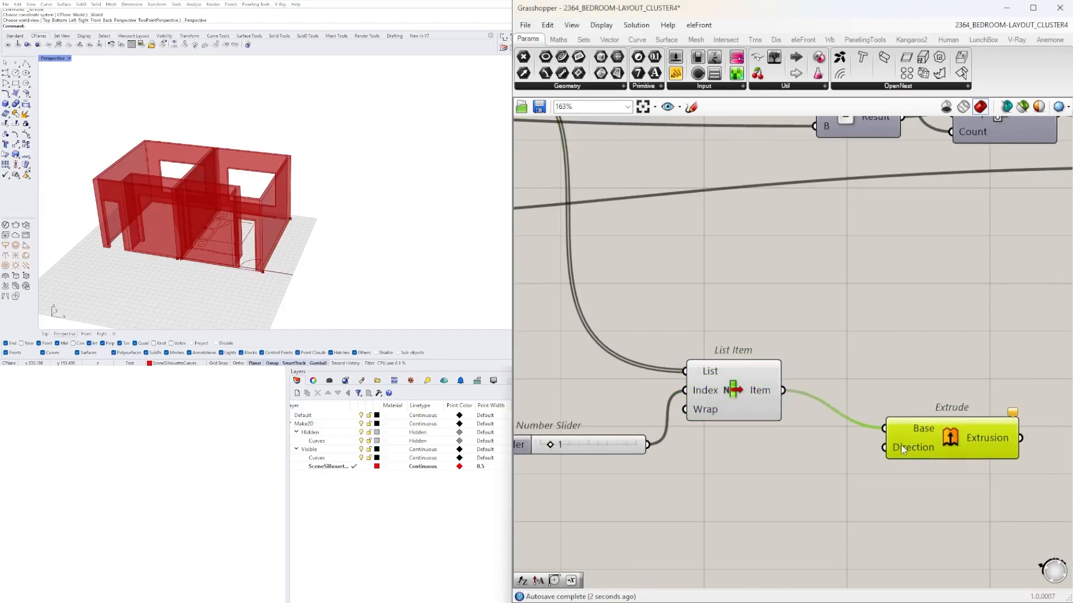
- Add a Unit Z component and connect its Unit vector output to Extrude's Direction input
double_click(774, 470)
type("z")
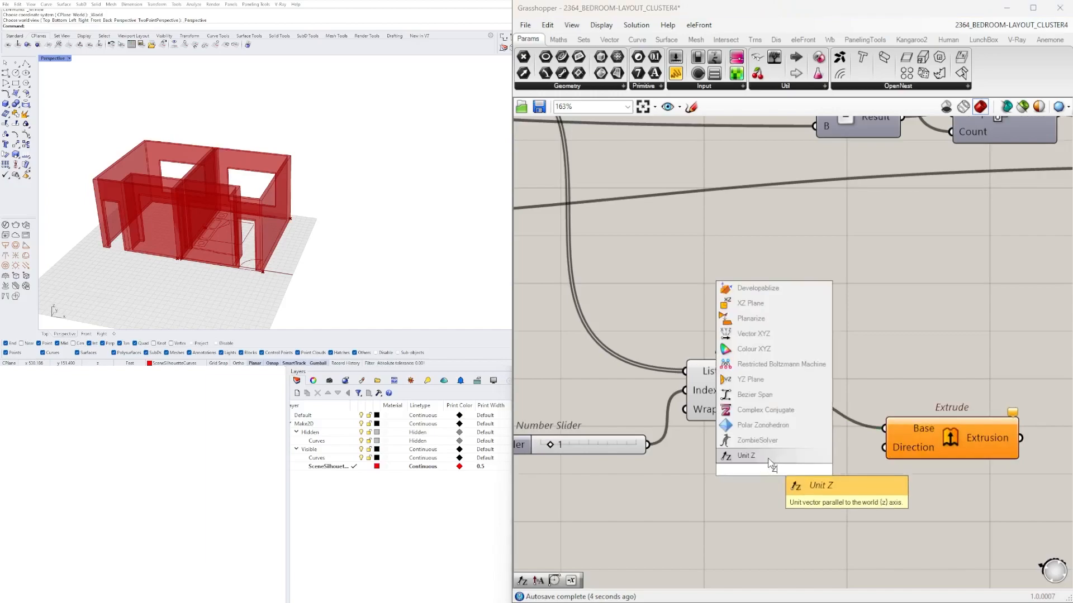
left_click(769, 459)
right_click(904, 450)
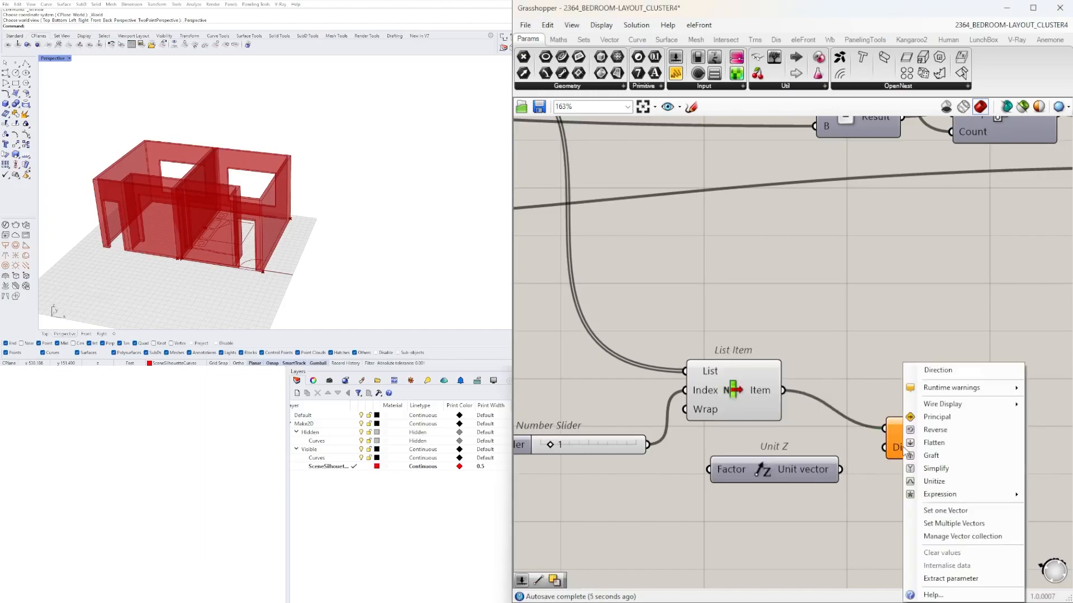
left_click(947, 511)
left_click_drag(841, 469, 895, 459)
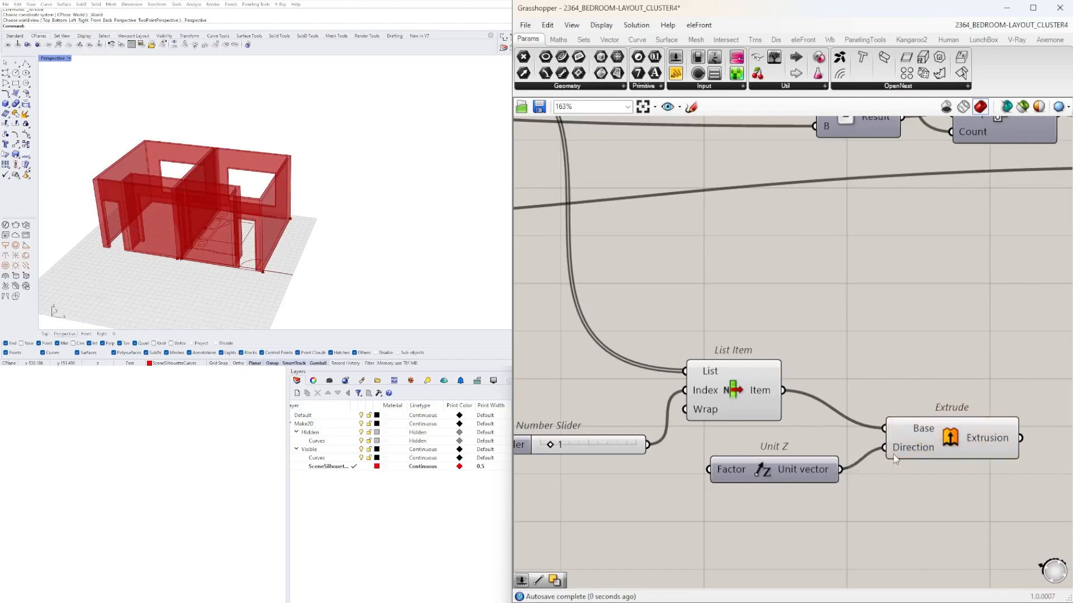
left_click(967, 450)
scroll(209, 225, "up", 8)
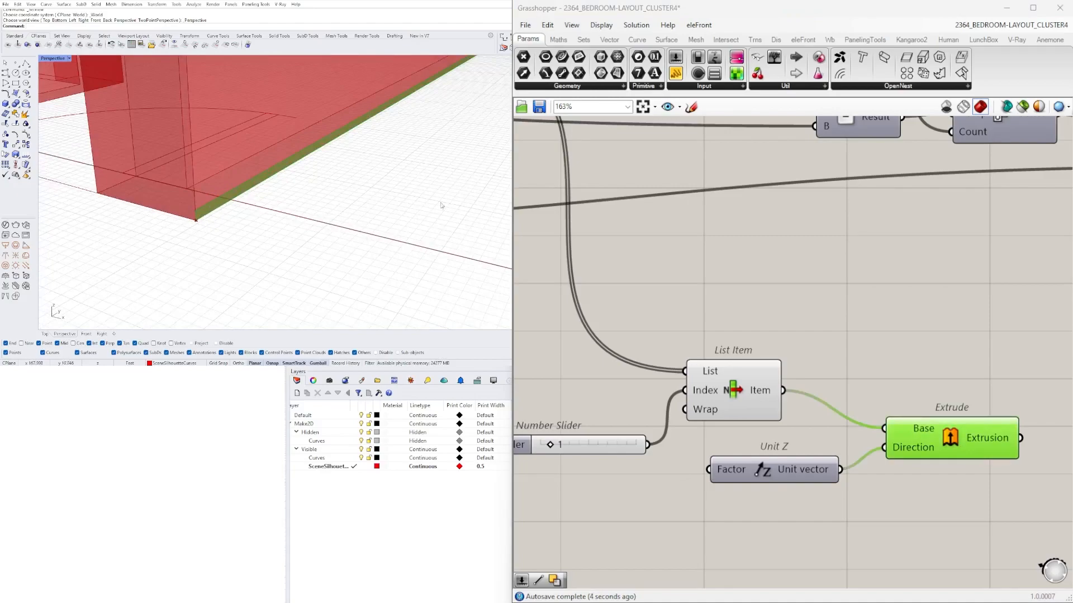
scroll(330, 199, "down", 8)
- Move Extrude closer to the second List Item and align the index slider with the List Item
scroll(816, 347, "down", 6)
scroll(833, 299, "up", 4)
left_click_drag(945, 489, 776, 446)
left_click_drag(884, 445, 860, 429)
left_click(875, 414)
left_click(863, 450)
left_click_drag(583, 450, 589, 417)
left_click(654, 479)
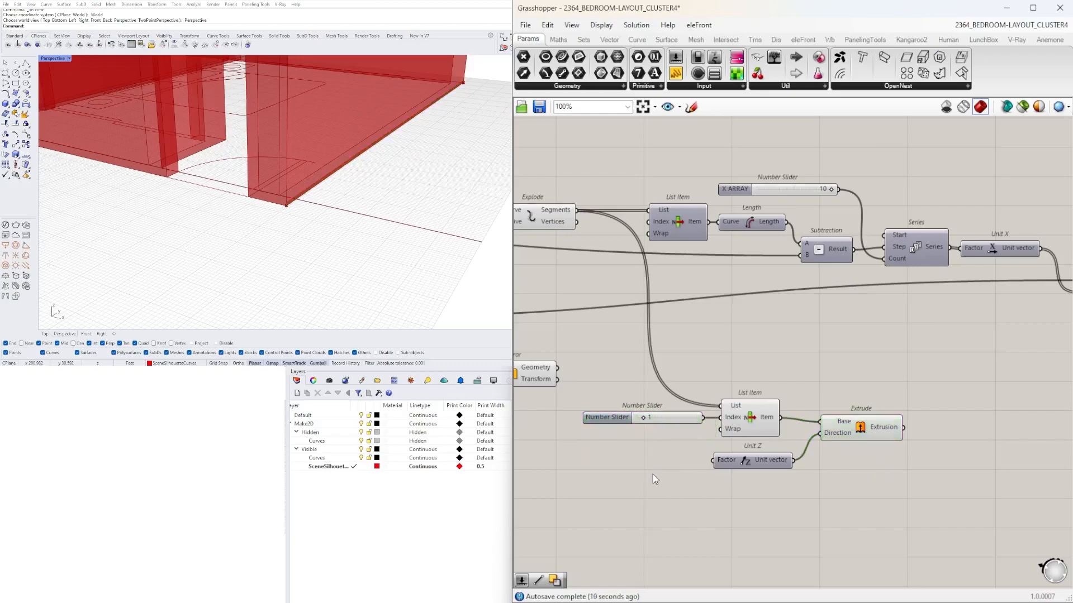
- Move Mirror past Extrude and connect Extrude's Extrusion output to Mirror's Plane input
scroll(898, 440, "down", 4)
left_click_drag(700, 409, 961, 407)
scroll(920, 418, "up", 3)
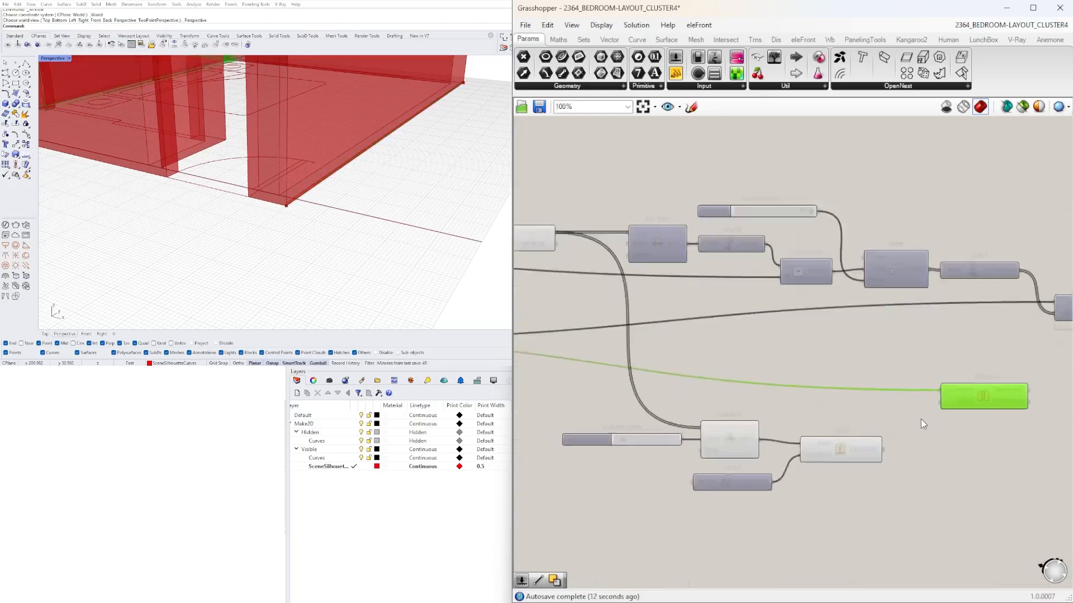
scroll(955, 388, "up", 3)
left_click_drag(869, 461, 947, 415)
left_click(954, 339)
- Examine the mirrored walls in the perspective view against the Mirror component and its wiring from WALLS
scroll(272, 187, "down", 6)
right_click_drag(273, 186, 311, 163)
scroll(793, 410, "down", 3)
right_click_drag(753, 422, 501, 431)
right_click_drag(302, 191, 317, 218)
right_click_drag(325, 170, 353, 242)
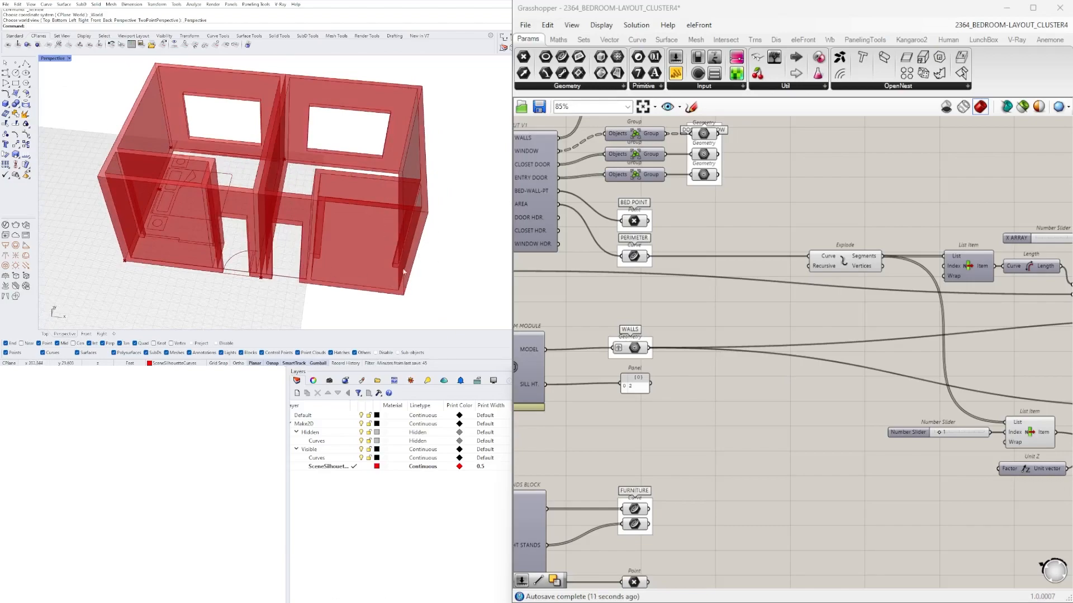
scroll(909, 402, "down", 3)
right_click_drag(977, 467, 678, 451)
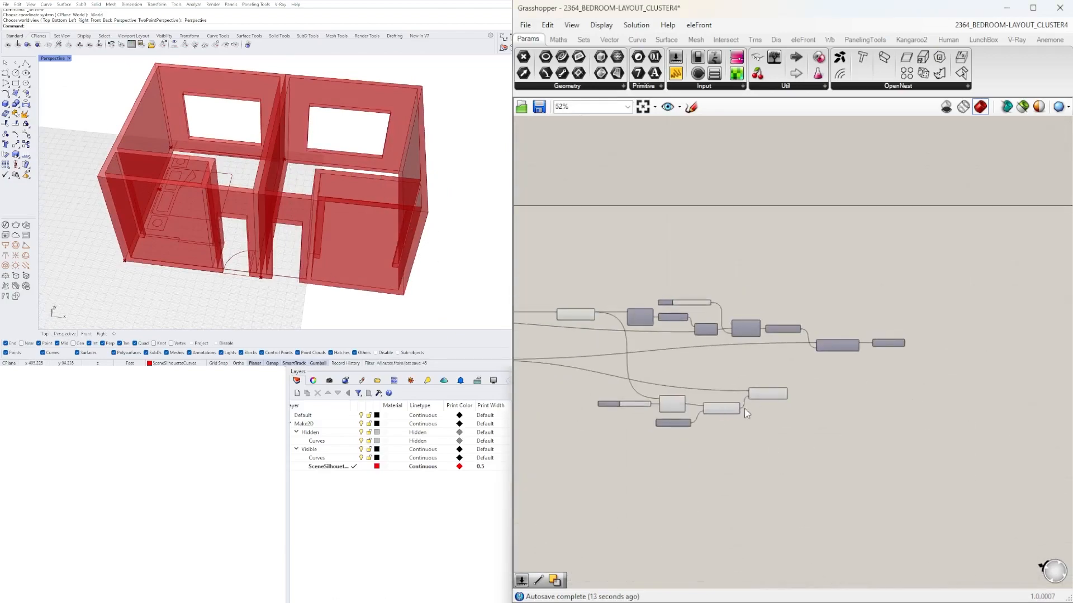
scroll(752, 406, "up", 4)
left_click(780, 381)
right_click_drag(240, 196, 280, 184)
left_click(914, 422)
double_click(913, 421)
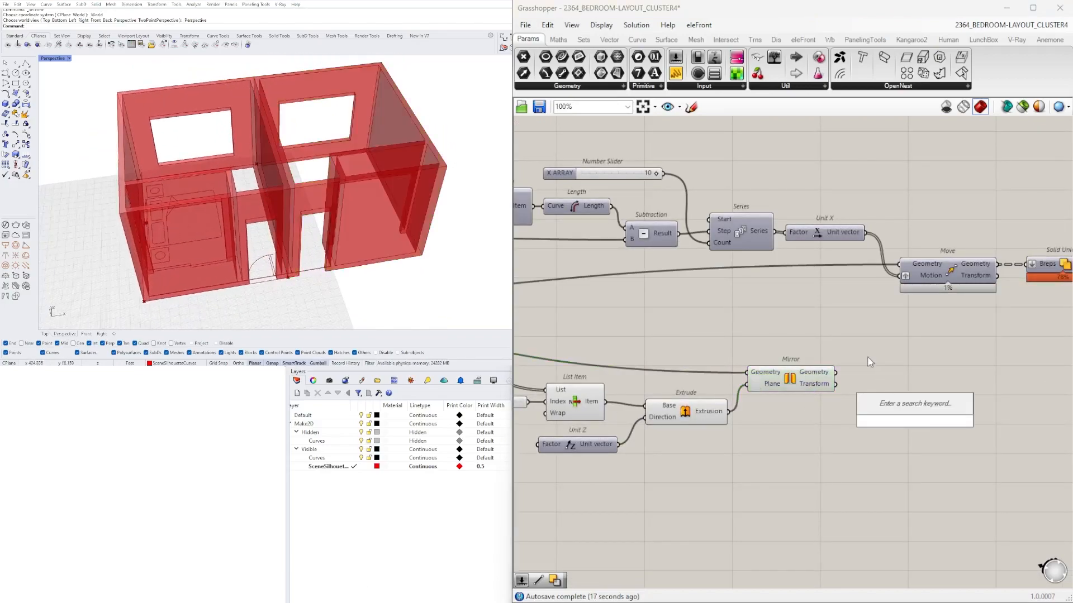
type("MOVE")
left_click(41, 291)
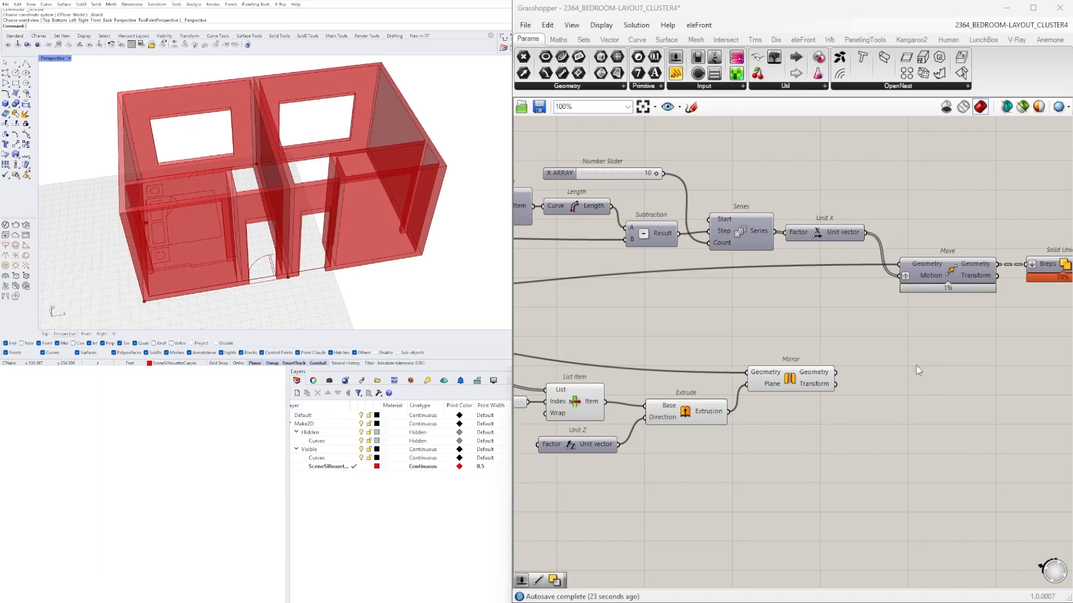
- Add a Move component beyond Mirror and connect Mirror's Geometry output to its Geometry input
right_click_drag(881, 355, 718, 320)
scroll(770, 346, "down", 2)
right_click_drag(757, 353, 828, 362)
scroll(828, 362, "up", 2)
double_click(824, 362)
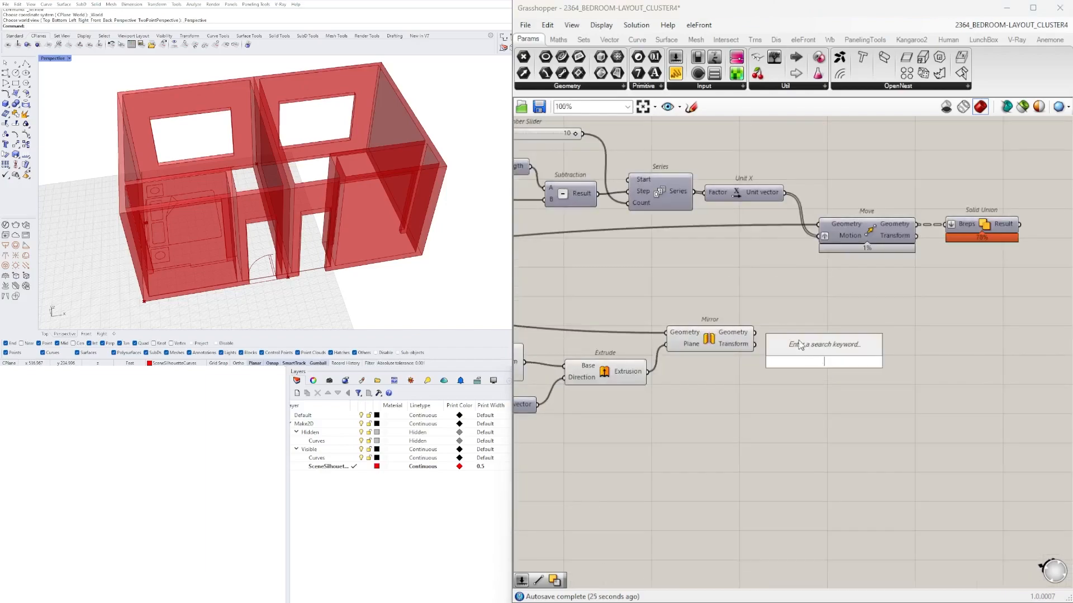
type("MOVE")
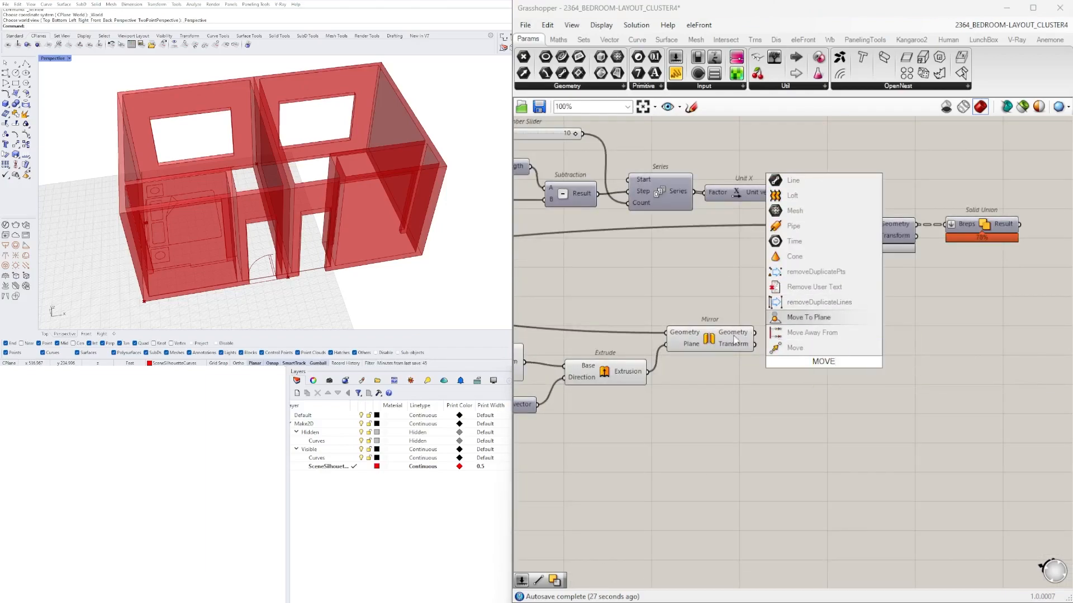
left_click(776, 348)
left_click_drag(755, 333, 873, 296)
left_click(713, 303)
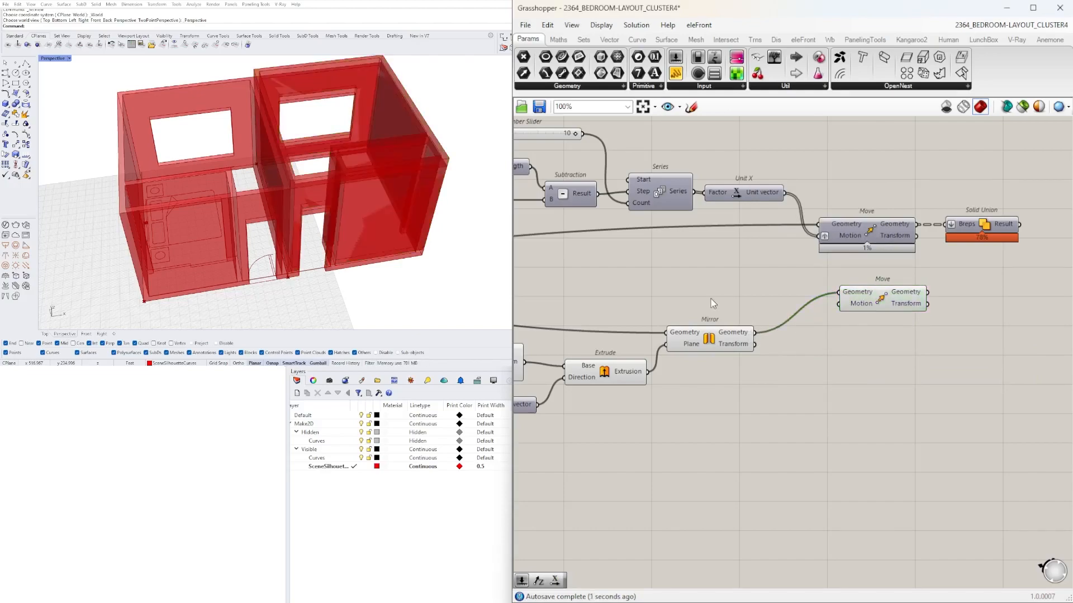
- Add a Negative component above Mirror for reversing the move direction
double_click(713, 303)
type("NE")
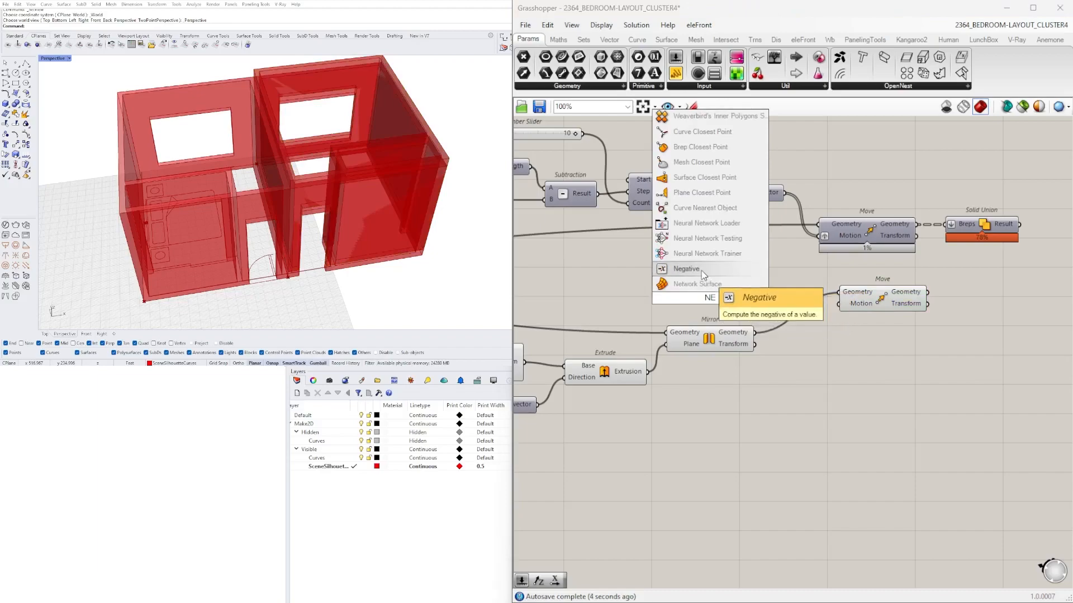
left_click(729, 283)
left_click_drag(758, 303, 758, 301)
- Add a Unit X component and wire its vector through Negative into the new Move's Motion input
double_click(621, 292)
type("X")
left_click(630, 285)
left_click_drag(630, 289, 711, 295)
left_click(730, 296)
left_click_drag(762, 267, 627, 297)
left_click_drag(747, 296, 838, 303)
left_click(807, 299)
- Connect the parameter that feeds Subtraction's B input to the new Unit X's Factor input as well
right_click_drag(634, 288, 835, 289)
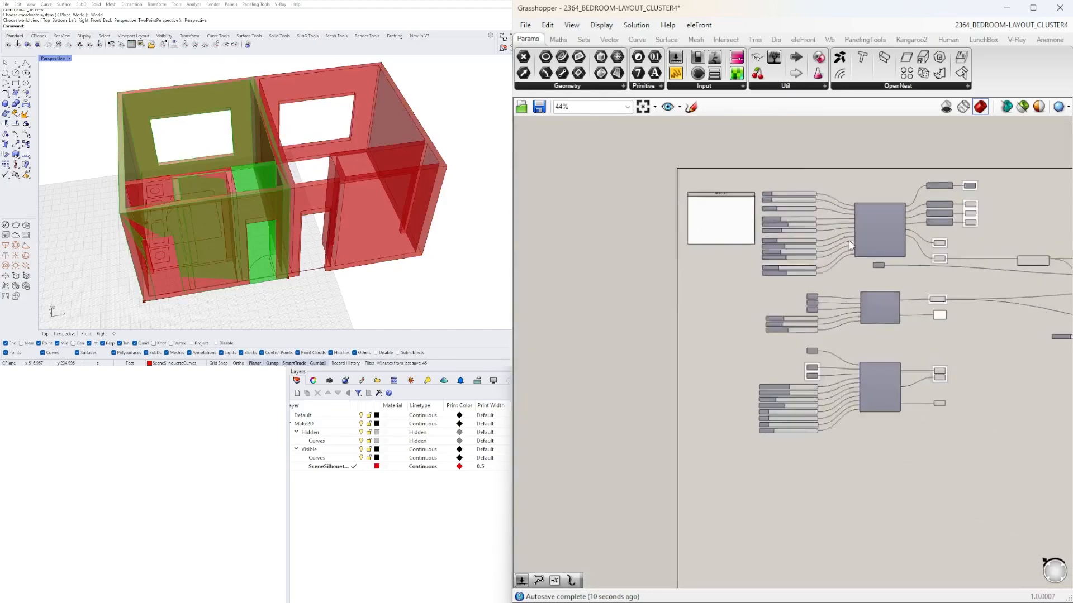
scroll(884, 274, "up", 4)
right_click_drag(884, 274, 626, 251)
scroll(777, 276, "down", 3)
scroll(1034, 302, "up", 2)
left_click_drag(1034, 302, 835, 296)
scroll(986, 303, "up", 4)
right_click_drag(876, 306, 618, 292)
left_click(803, 306)
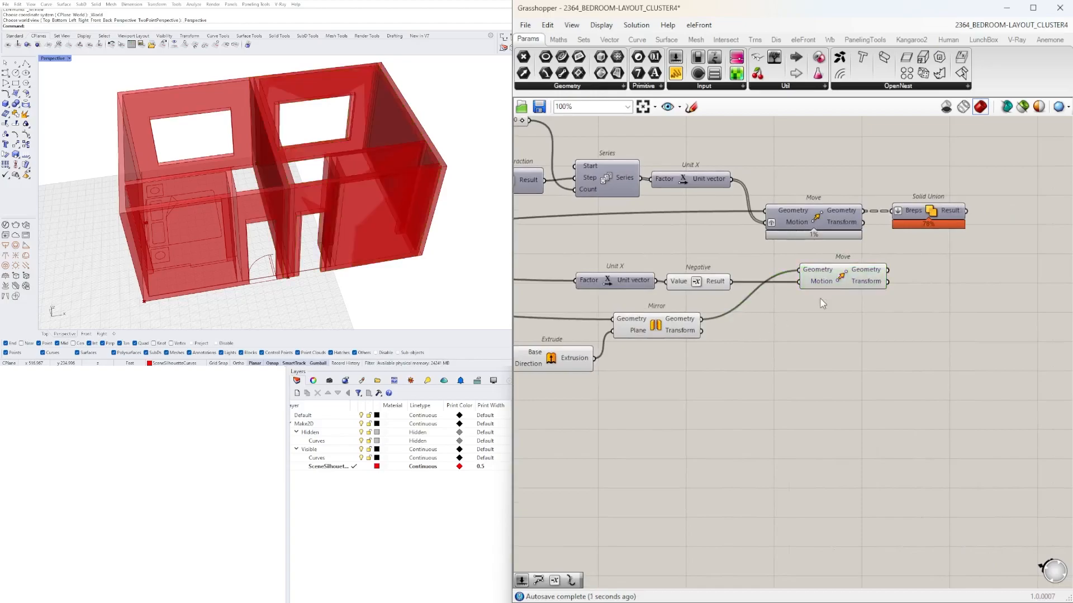
- Check the moved copy against the shared wall and turn off Mirror's preview
left_click(875, 273)
scroll(280, 194, "up", 7)
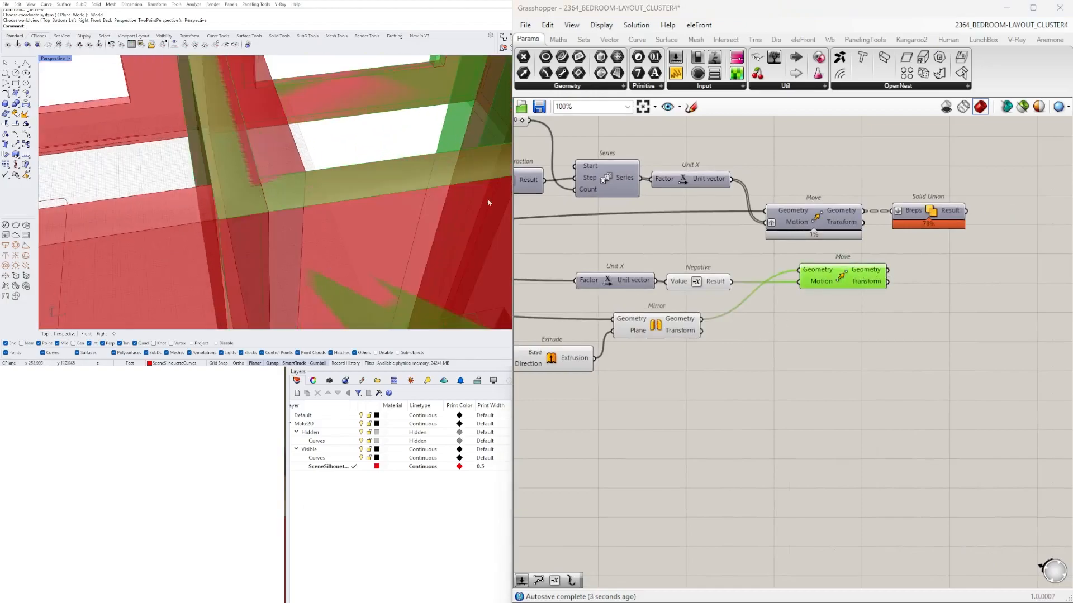
scroll(754, 320, "down", 3)
right_click_drag(693, 320, 818, 320)
left_click(818, 321)
middle_click(818, 320)
left_click(855, 285)
left_click(921, 294)
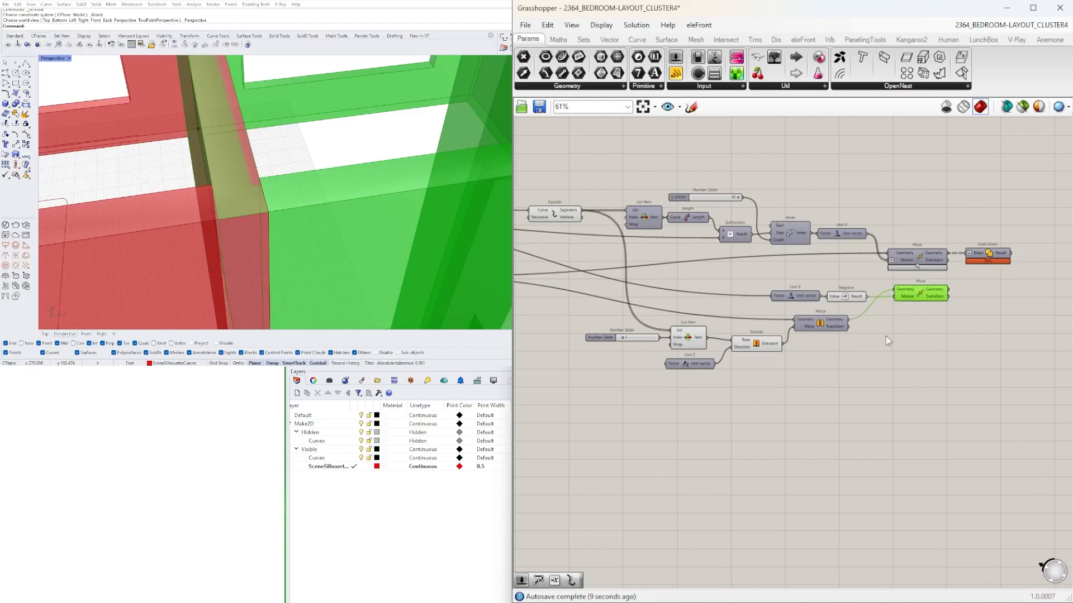
- Examine where the moved mirrored walls overlap the original room's shared wall
left_click(759, 345, "shift")
left_click(803, 405)
left_click(915, 298)
scroll(860, 304, "down", 4)
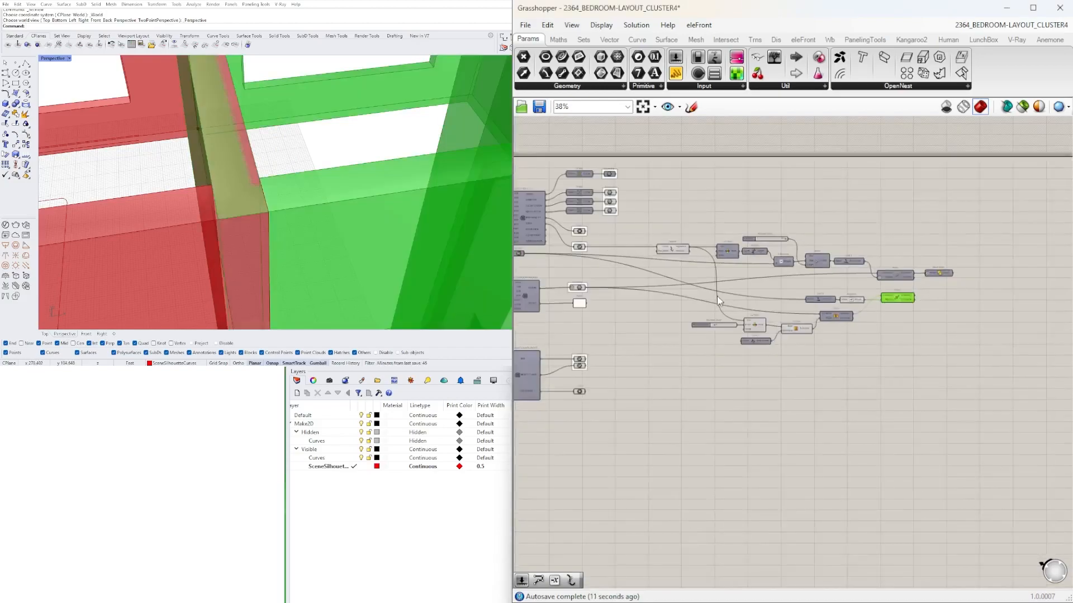
scroll(665, 296, "up", 4)
left_click(663, 311, "shift")
scroll(240, 168, "down", 8)
mouse_move(241, 168)
right_mouse_down()
mouse_move(240, 144)
mouse_move(237, 190)
mouse_move(237, 178)
right_mouse_up()
- Move the whole mirror branch, from the index slider to Move, farther below the X-array branch
right_click_drag(804, 353, 638, 353)
right_click_drag(915, 351, 857, 305)
scroll(858, 306, "down", 3)
left_click(978, 375)
left_click_drag(981, 394, 714, 284)
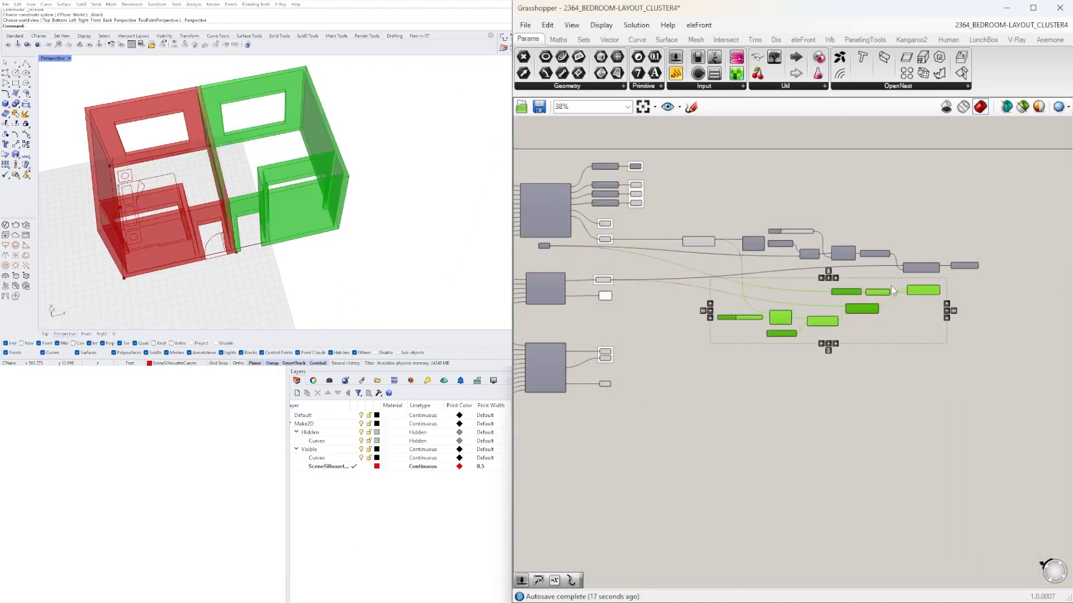
left_click_drag(920, 291, 920, 329)
left_click(932, 298)
- Add a Solid Union component near the mirror branch's Move and place it beyond that Move
right_click_drag(258, 205, 201, 230)
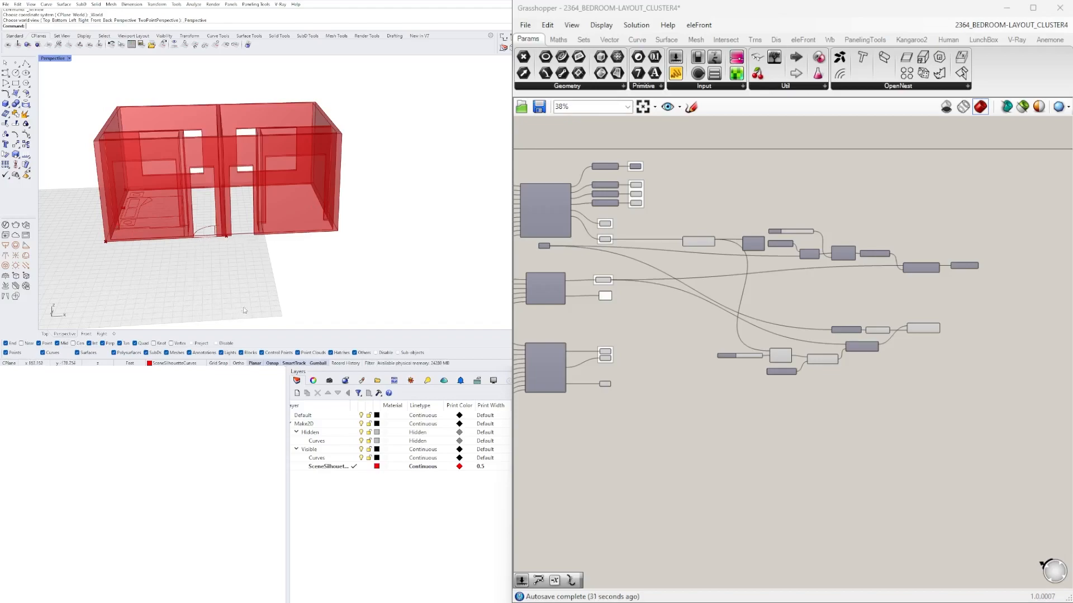
right_click_drag(276, 244, 288, 292)
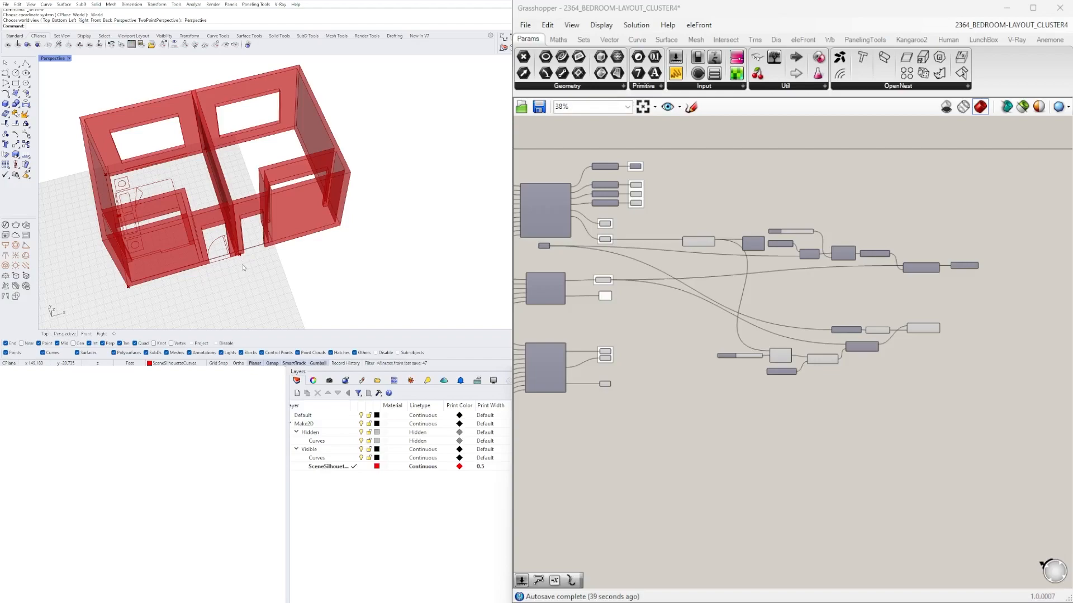
right_click_drag(287, 252, 294, 228)
scroll(858, 309, "up", 5)
right_click_drag(883, 323, 709, 327)
left_click(833, 346)
left_click(838, 305)
double_click(839, 306)
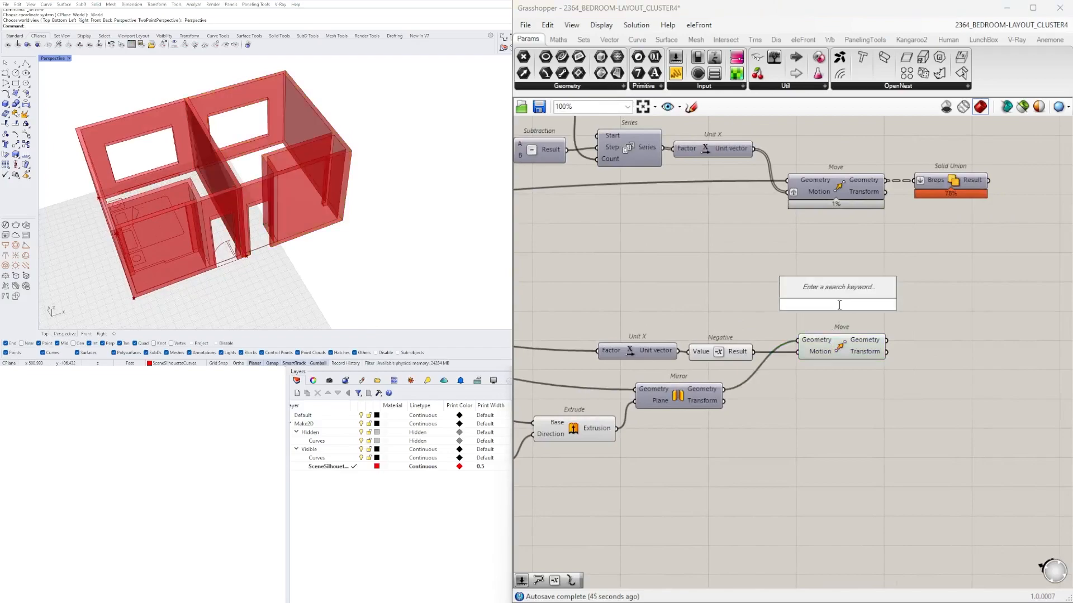
type("UNION")
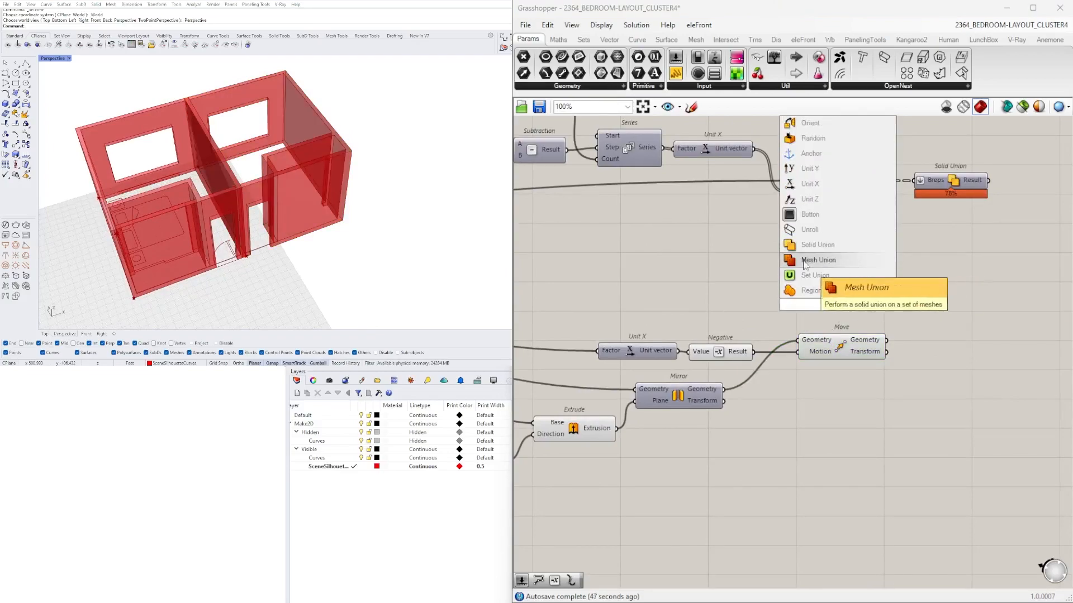
left_click(818, 245)
left_click_drag(838, 310, 930, 313)
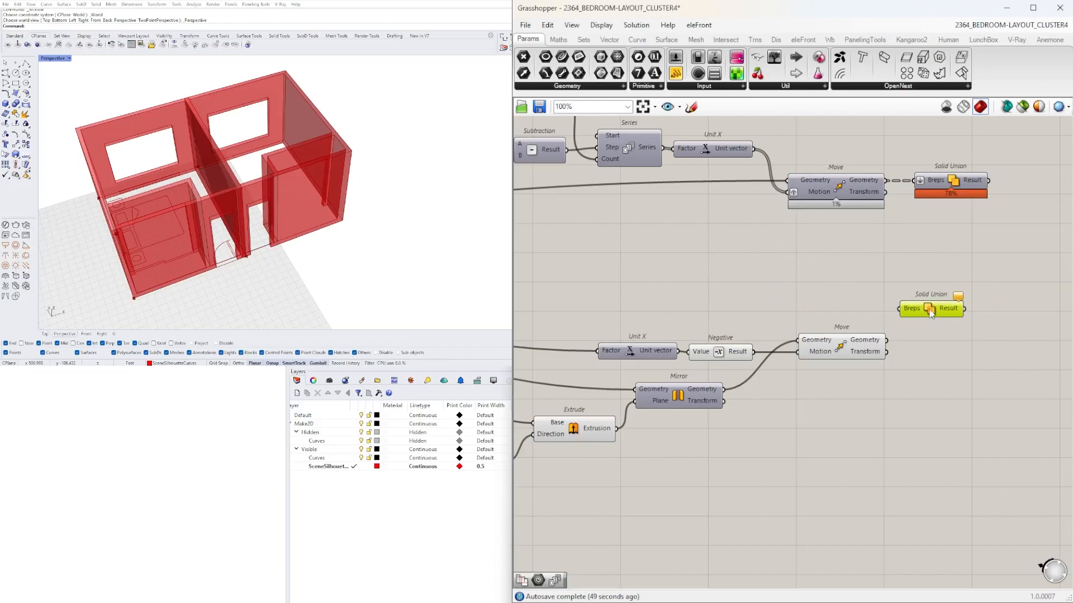
- Connect the mirror branch Move's Geometry output to the new Solid Union's Breps input and shift Solid Union slightly farther out
left_click(872, 344)
left_click_drag(887, 351, 916, 312)
left_click(917, 311)
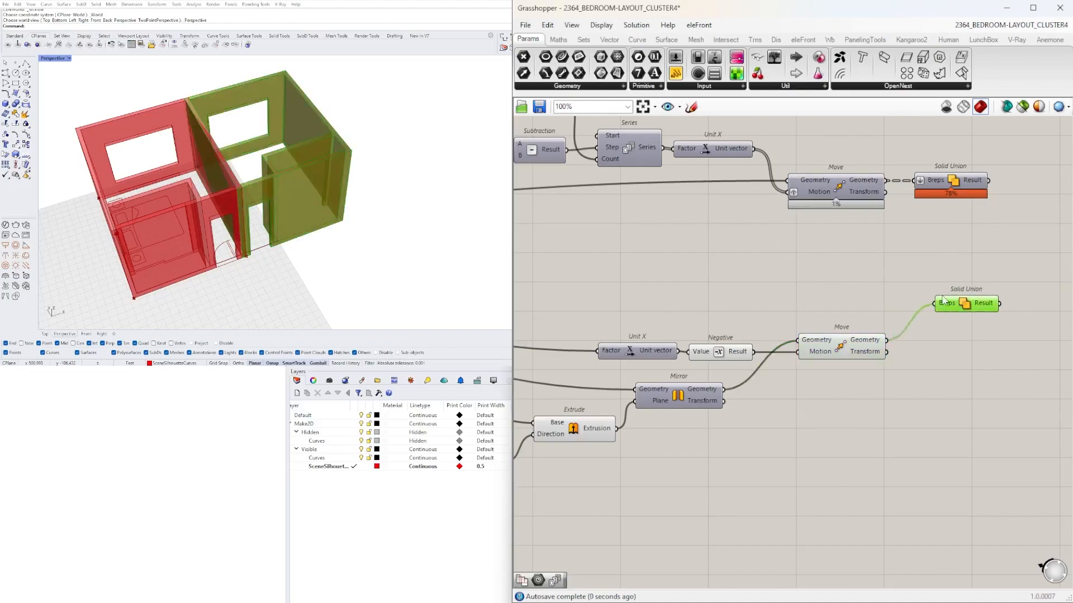
scroll(916, 311, "down", 3)
left_click(718, 384)
left_click(888, 330)
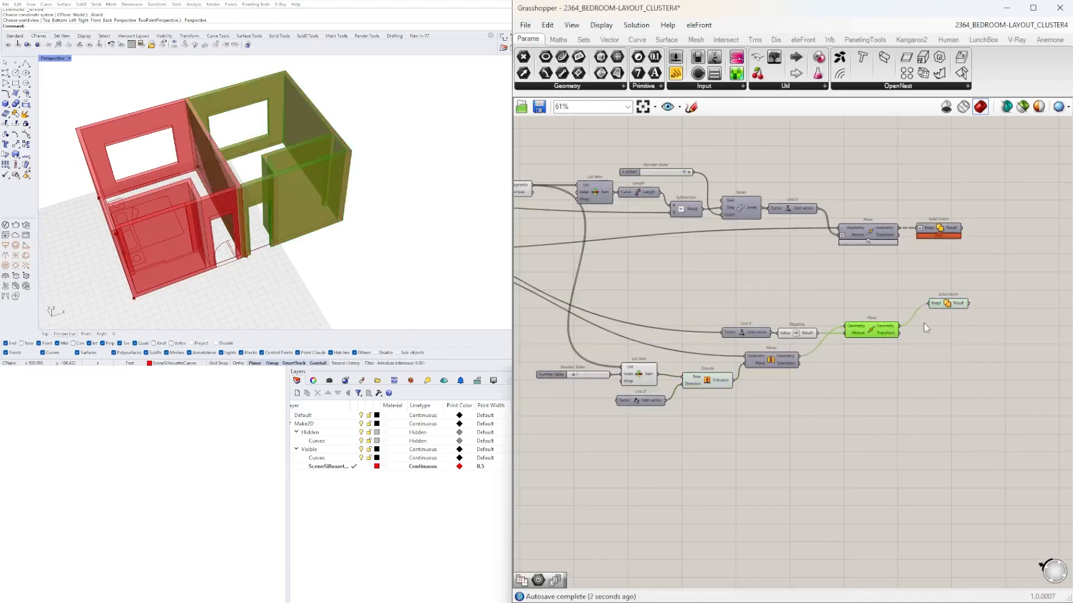
left_click(934, 307)
- Add the original WALLS geometry as a second source for the new Solid Union's Breps input
right_click_drag(530, 306, 758, 306)
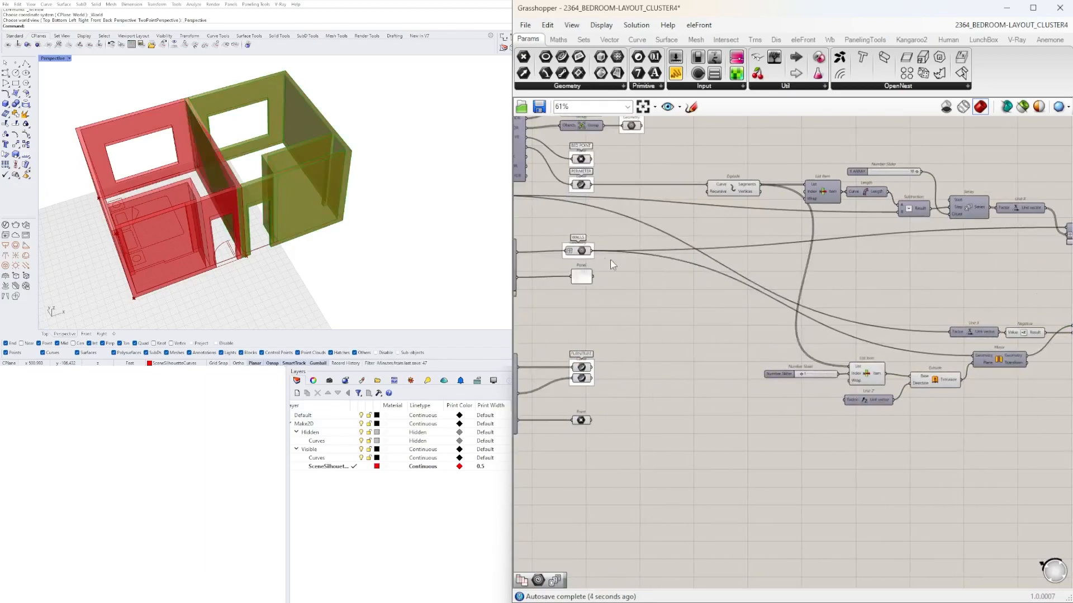
right_click_drag(870, 258, 768, 246)
scroll(769, 245, "down", 1)
right_click_drag(560, 232, 568, 232)
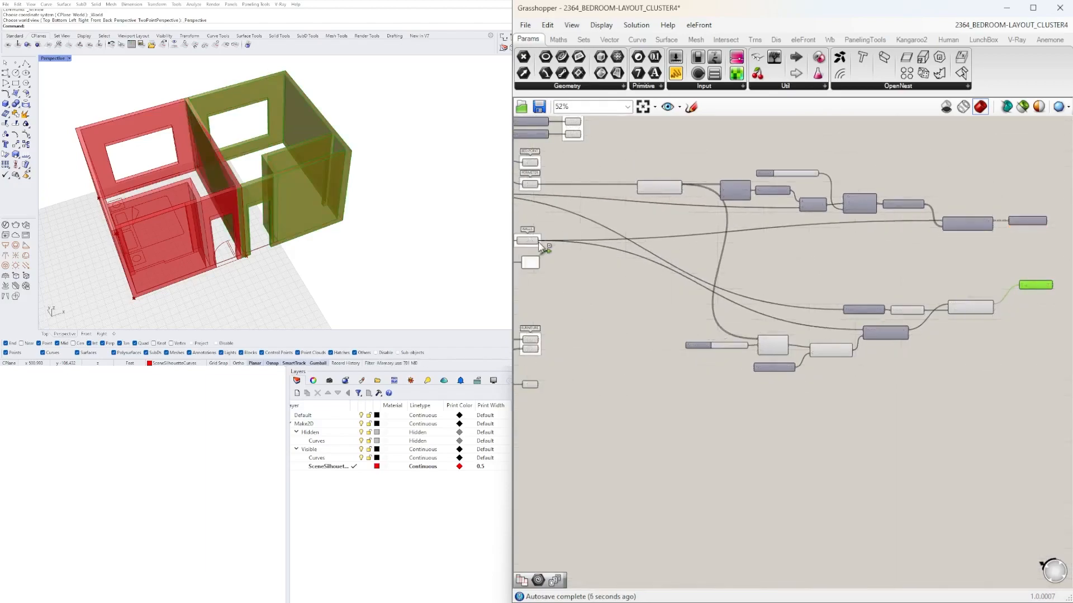
left_click_drag(539, 245, 1021, 286)
scroll(1021, 286, "up", 5)
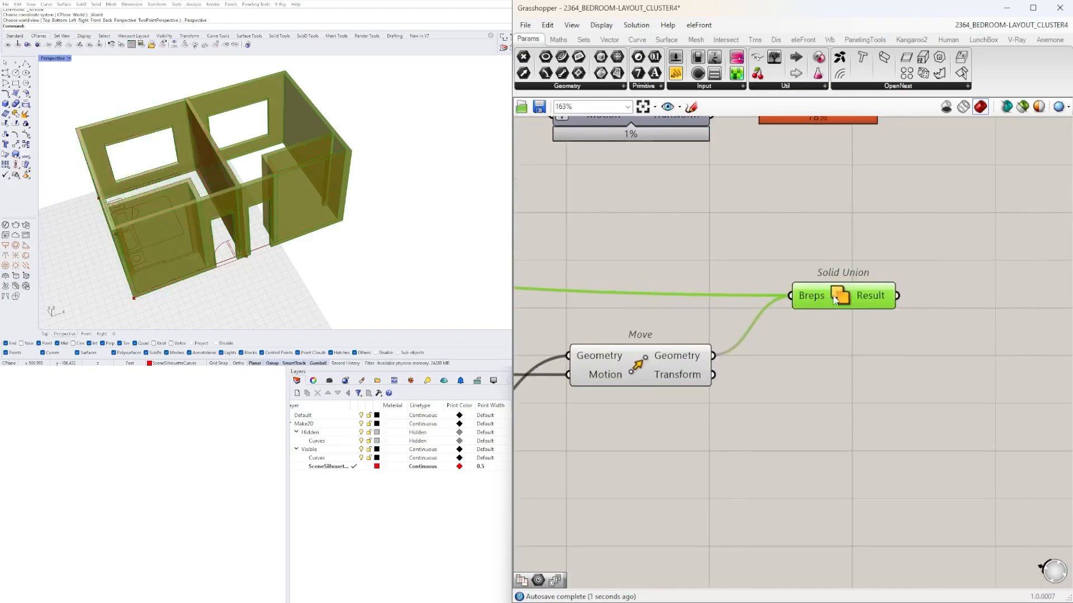
- Flatten the Breps input of the mirror branch's Solid Union
right_click(816, 300)
left_click(839, 390)
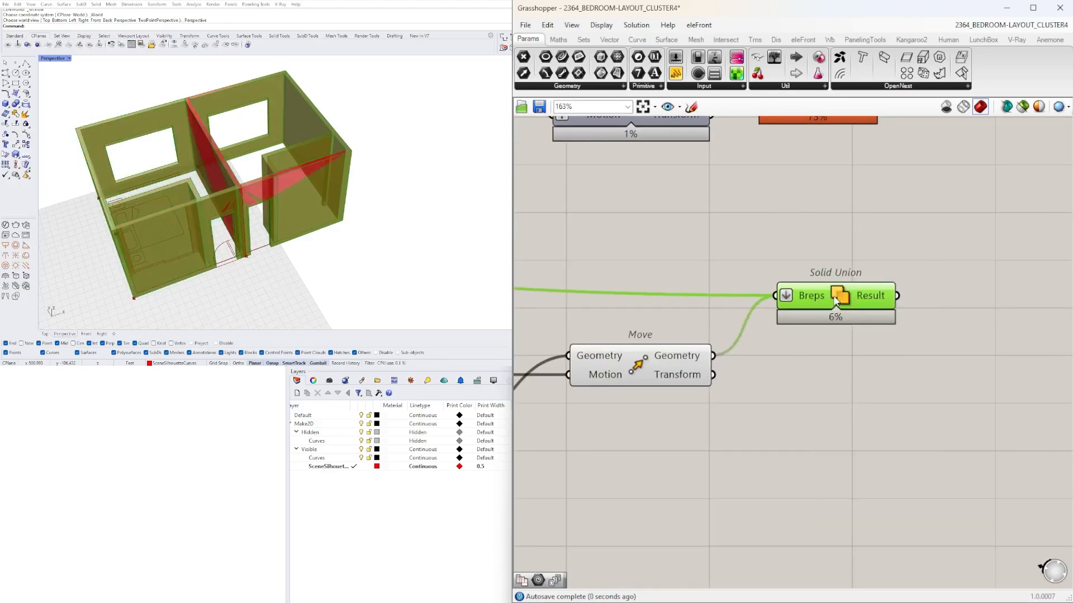
left_click(750, 427)
- Disable the preview of the mirror branch components from the index slider to Move, leaving out Solid Union
scroll(802, 419, "down", 8)
left_click_drag(893, 469, 647, 337)
middle_click(681, 338)
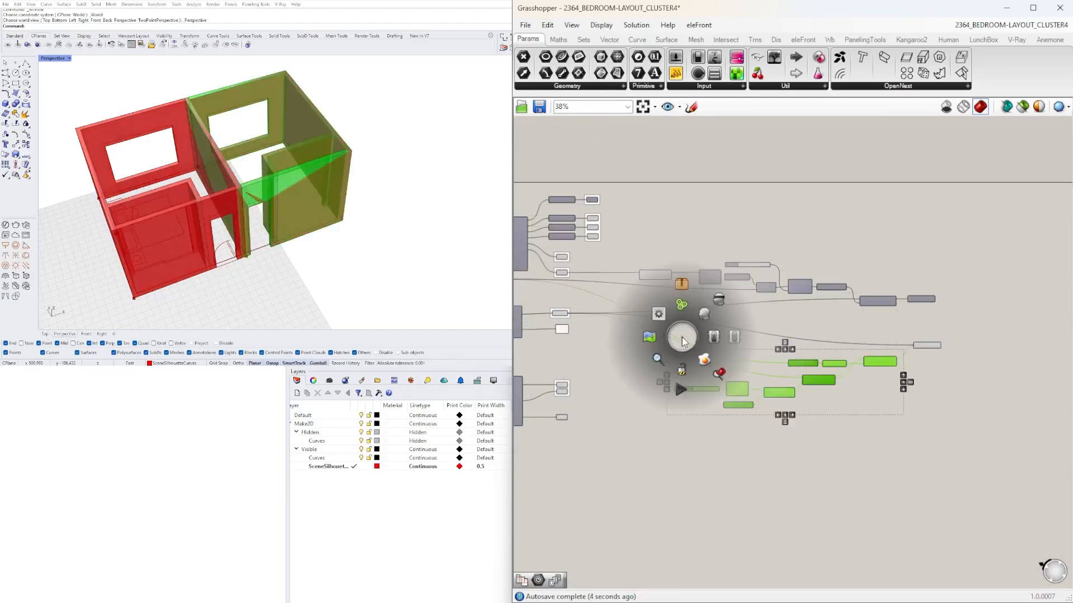
left_click(717, 307)
left_click(288, 563)
- Disable the preview of the WALLS geometry parameter
right_click_drag(533, 313, 590, 298)
scroll(589, 297, "up", 4)
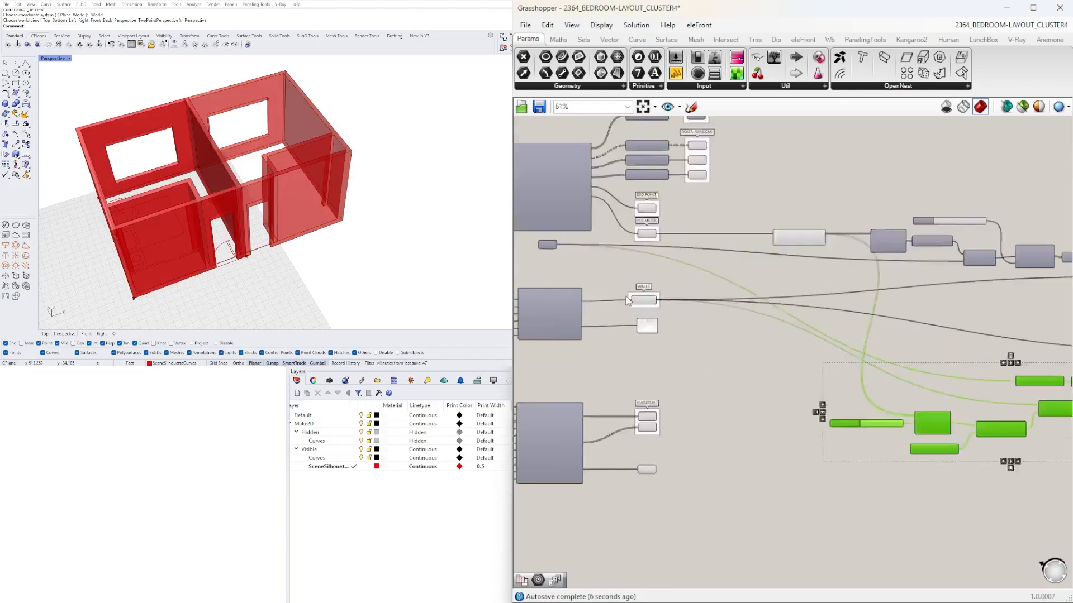
left_click(651, 302)
middle_click(652, 301)
left_click(687, 266)
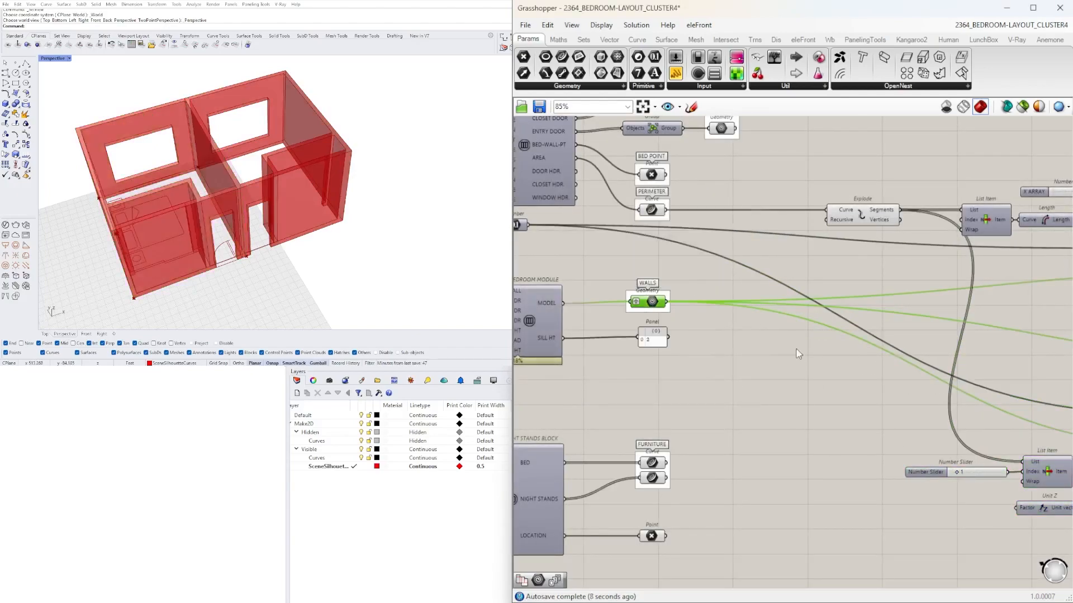
- Test the mirrored union by raising the uppermost 12.00 room-size slider to about 13.46, and restore the slider to 12
scroll(797, 352, "down", 3)
right_click_drag(960, 408, 703, 363)
scroll(893, 363, "up", 4)
left_click(884, 266)
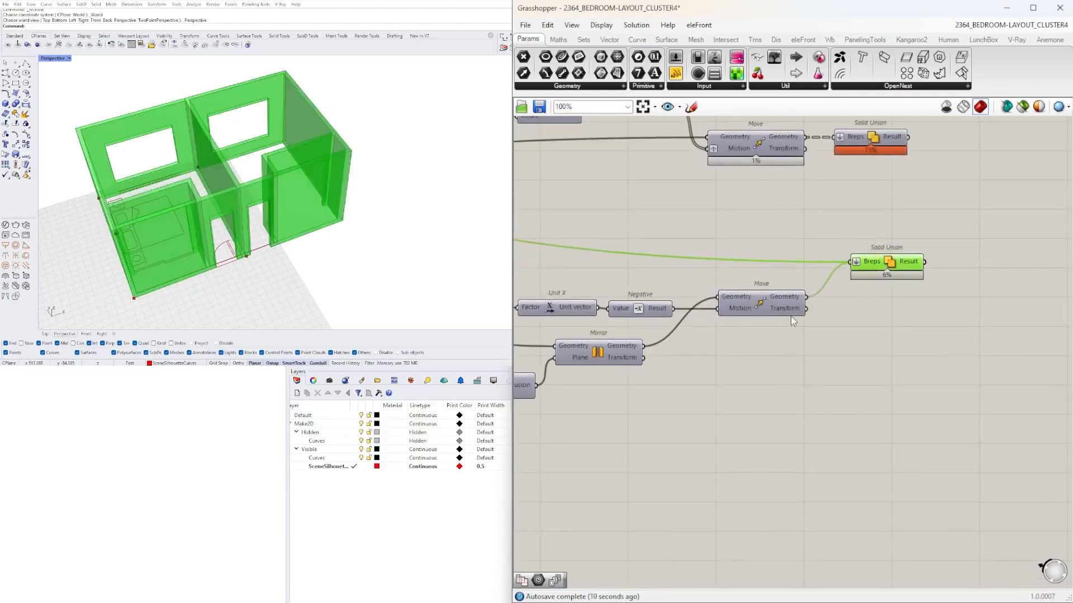
scroll(798, 317, "down", 5)
right_click_drag(798, 317, 1005, 330)
right_click_drag(526, 170, 734, 198)
scroll(734, 198, "up", 8)
scroll(771, 212, "up", 4)
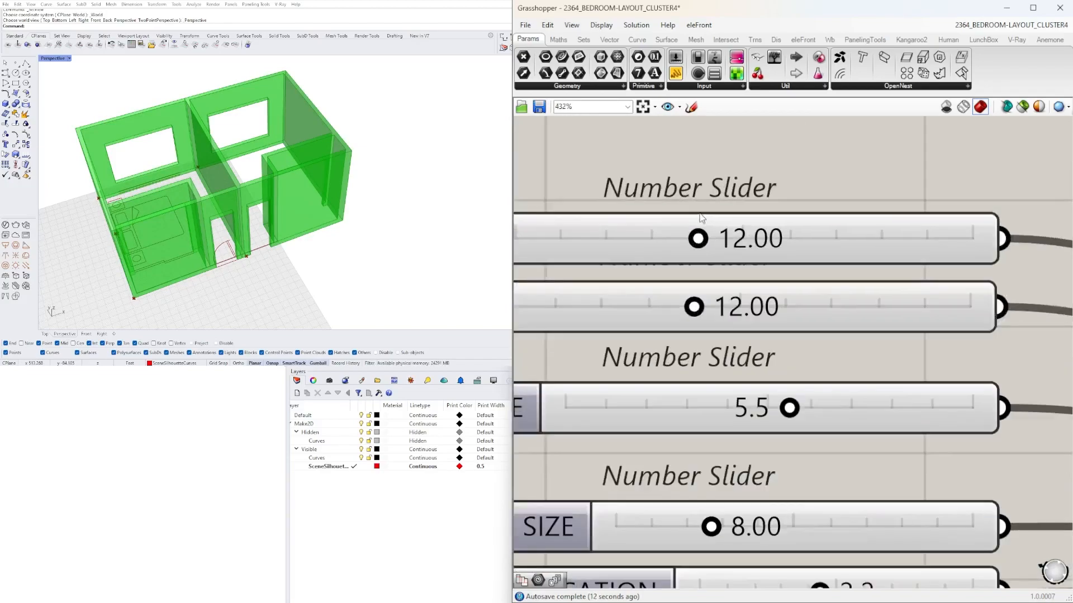
left_click_drag(698, 238, 720, 238)
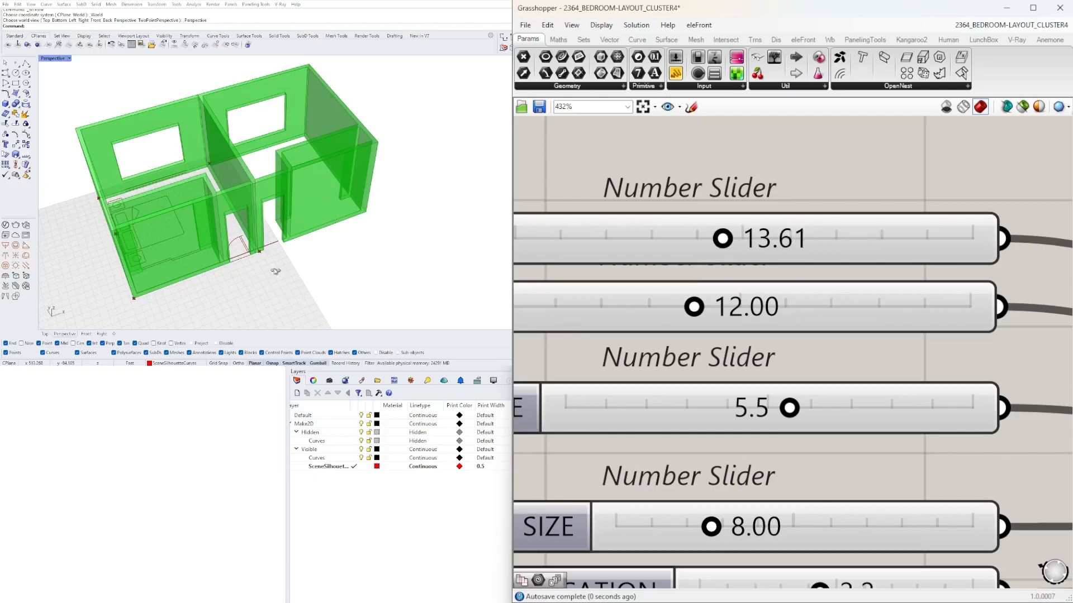
double_click(780, 247)
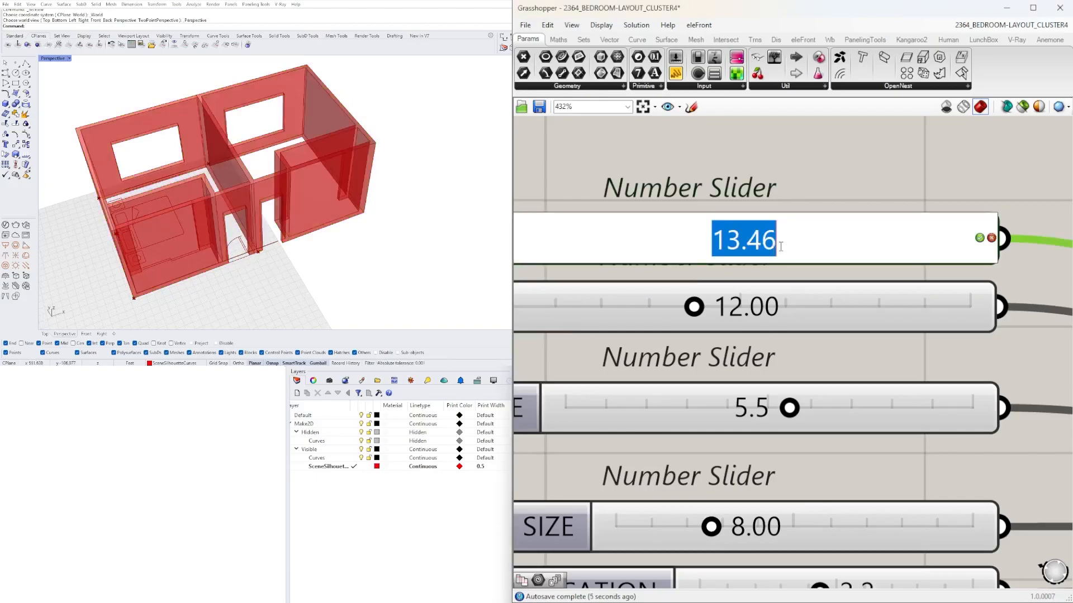
type("12")
key("Return")
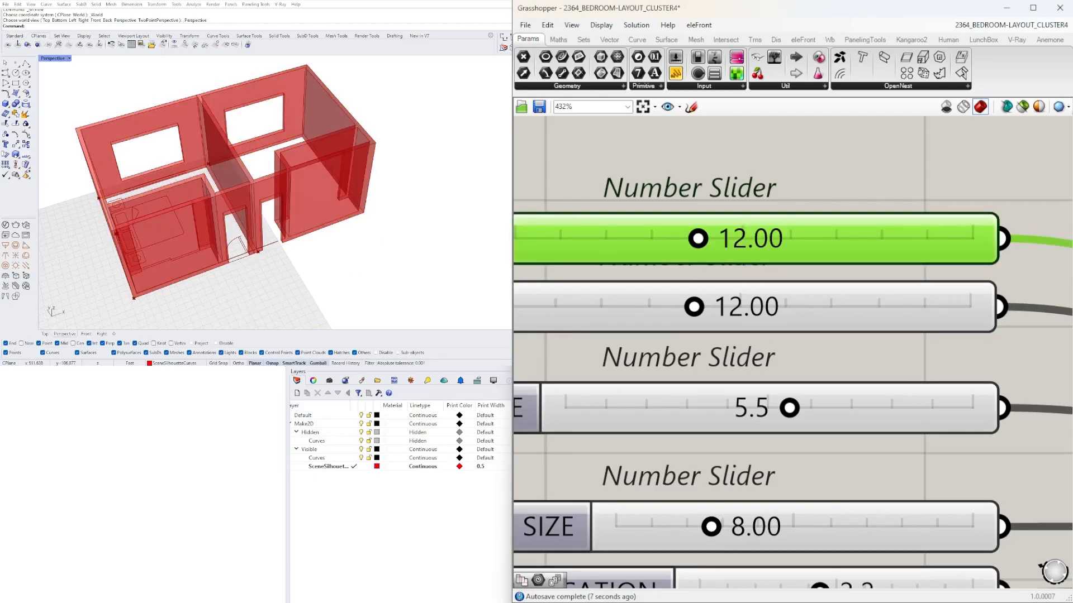
- Enable the preview of the X-array branch's Solid Union
scroll(835, 161, "down", 8)
scroll(925, 377, "up", 2)
left_click(894, 366)
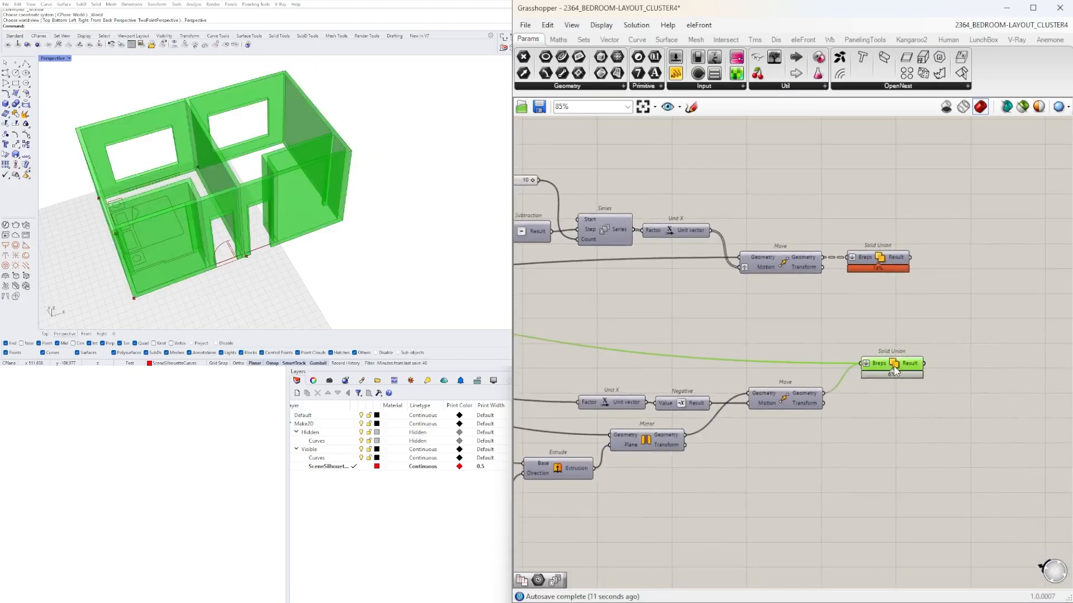
left_click(886, 260)
middle_click(885, 255)
left_click(903, 234)
- Reduce the X ARRAY count slider to 2
right_click_drag(604, 270, 823, 272)
scroll(776, 237, "up", 4)
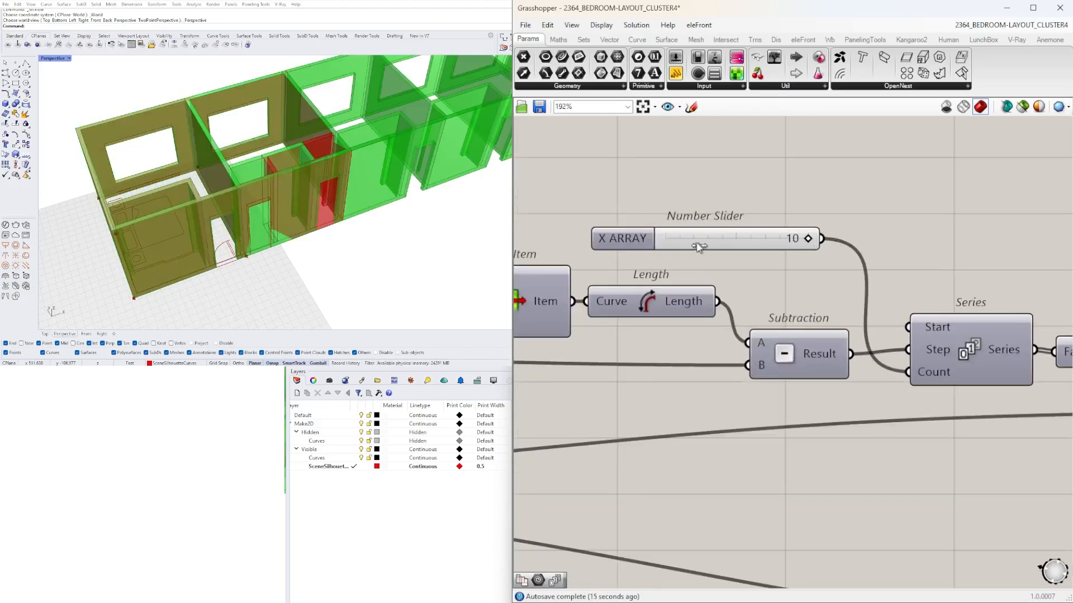
left_click_drag(698, 246, 691, 245)
scroll(940, 352, "down", 5)
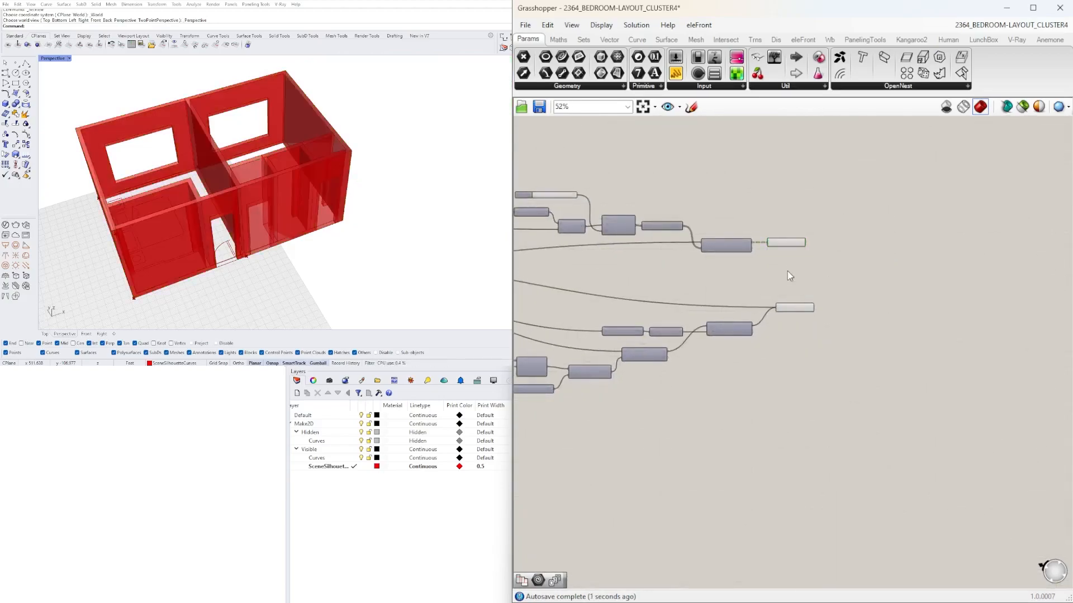
scroll(799, 296, "down", 3)
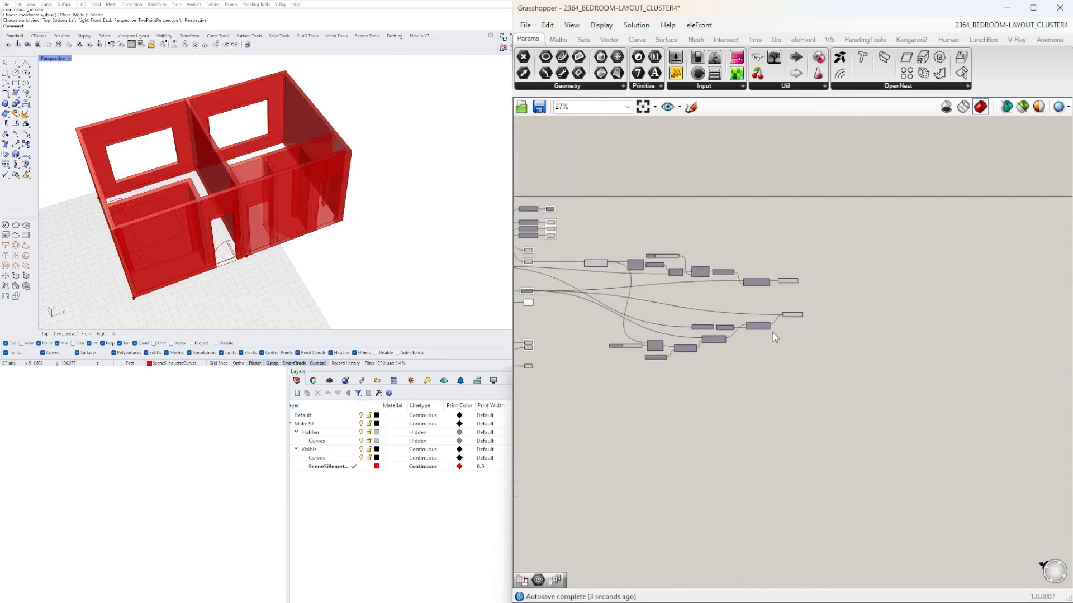
- Disable the preview of the entire mirror branch, including its Solid Union
left_click_drag(855, 431, 646, 342)
scroll(933, 353, "up", 3)
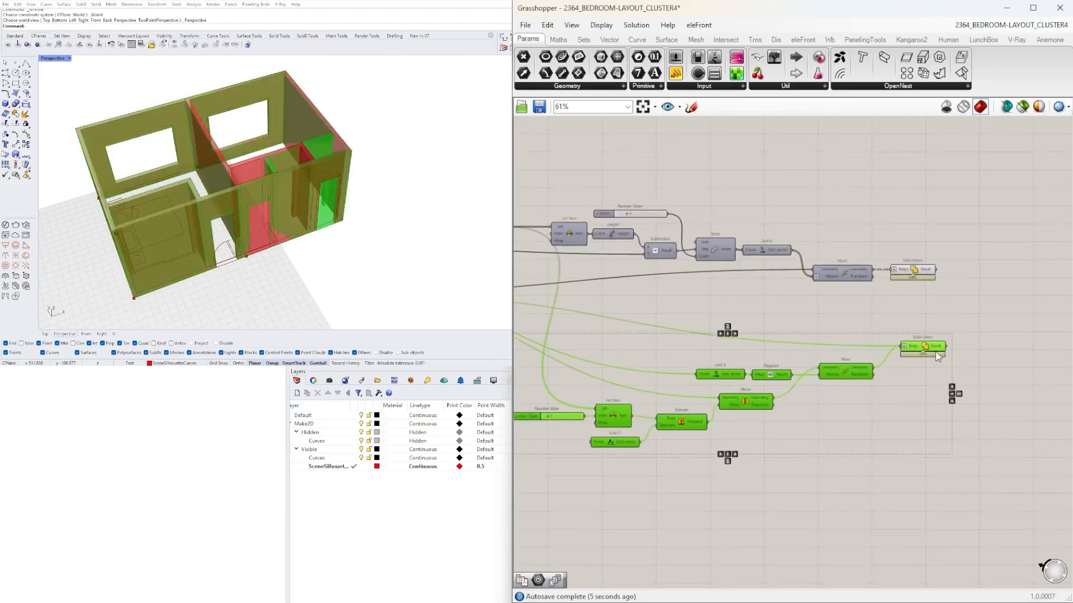
left_click(960, 405)
scroll(960, 406, "down", 2)
left_click_drag(958, 461, 619, 328)
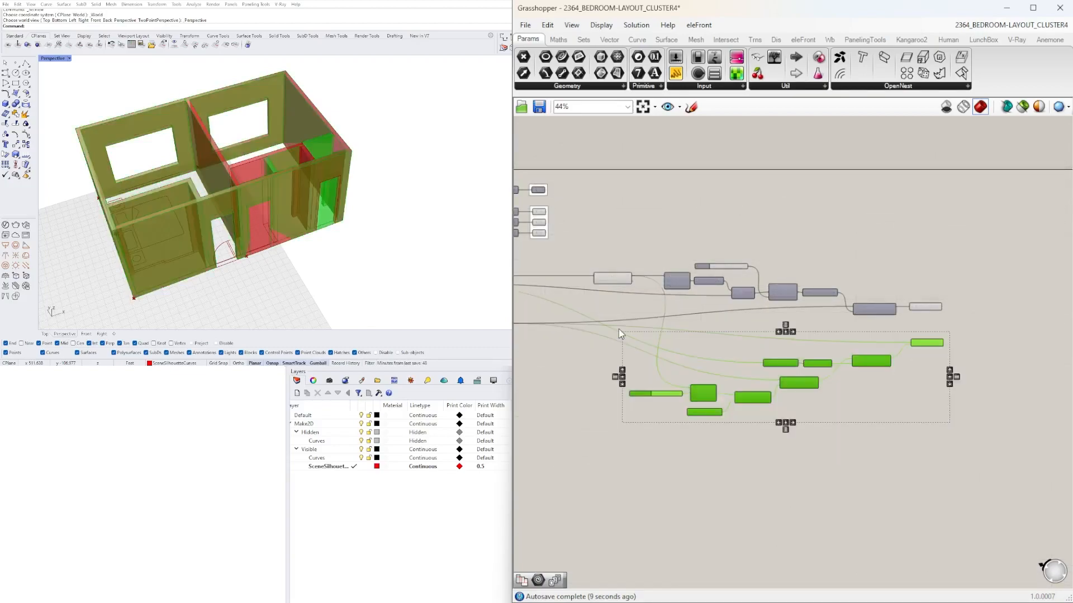
middle_click(919, 340)
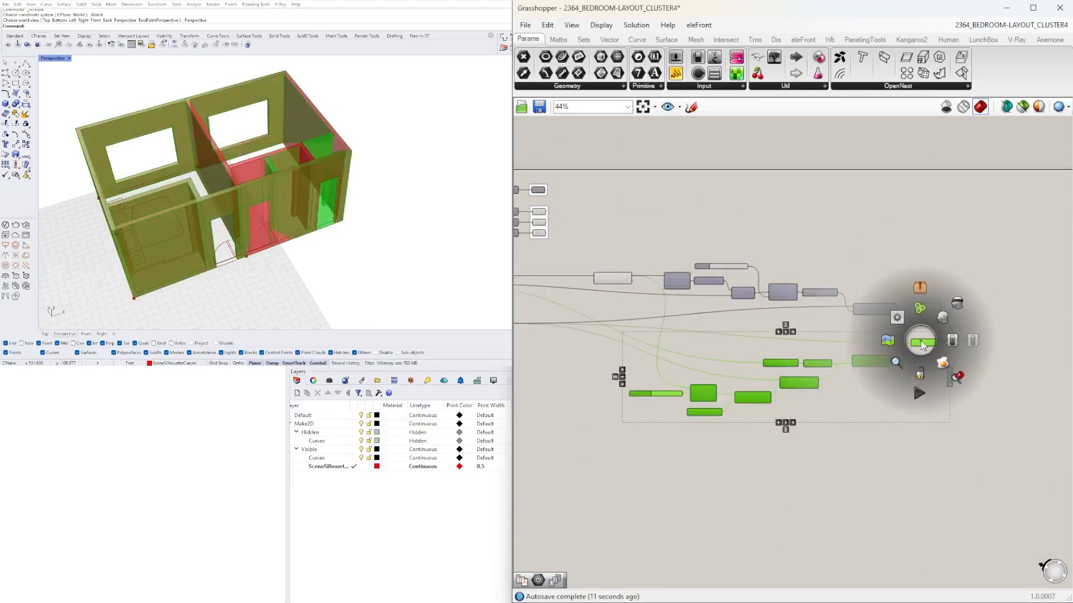
left_click(950, 306)
left_click(971, 288)
- Examine the X-array branch's Solid Union and disable its preview
scroll(940, 301, "up", 4)
left_click(918, 320)
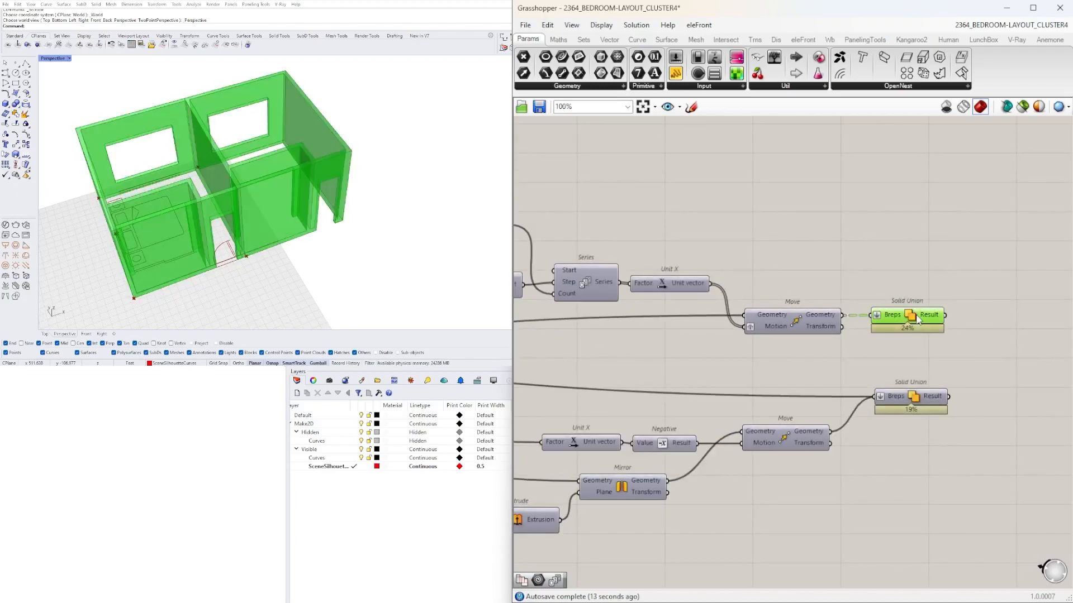
middle_click(921, 326)
left_click(942, 296)
left_click(918, 362)
left_click(914, 318)
middle_click(913, 311)
left_click(949, 274)
- Enable the preview of the mirror branch's Solid Union and view the merged walls from another angle
left_click(908, 399)
middle_click(906, 397)
left_click(929, 374)
left_click(922, 284)
scroll(922, 284, "down", 4)
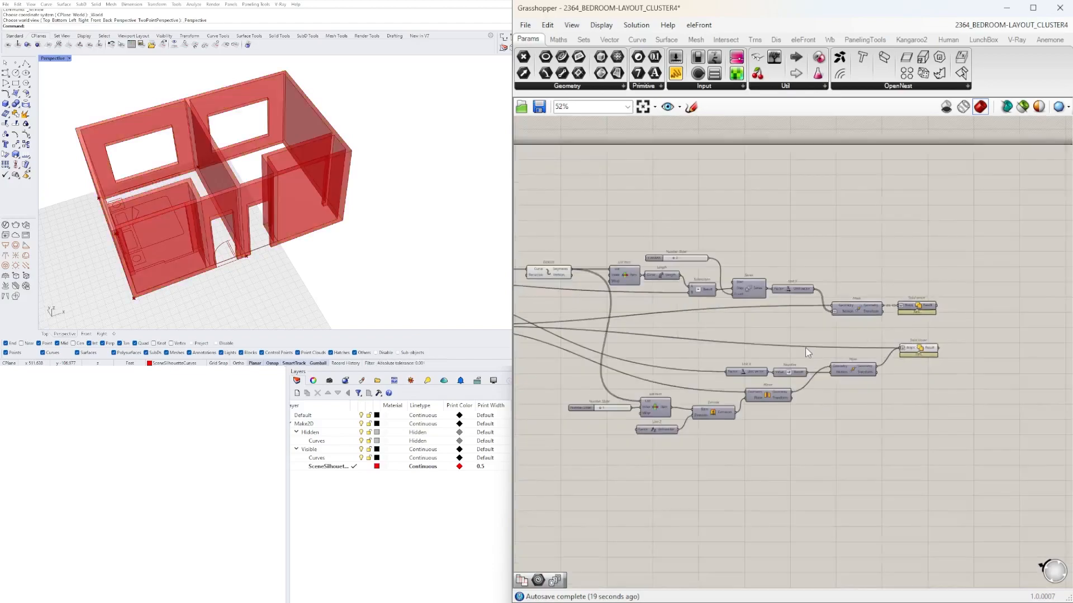
right_click_drag(287, 116, 230, 132)
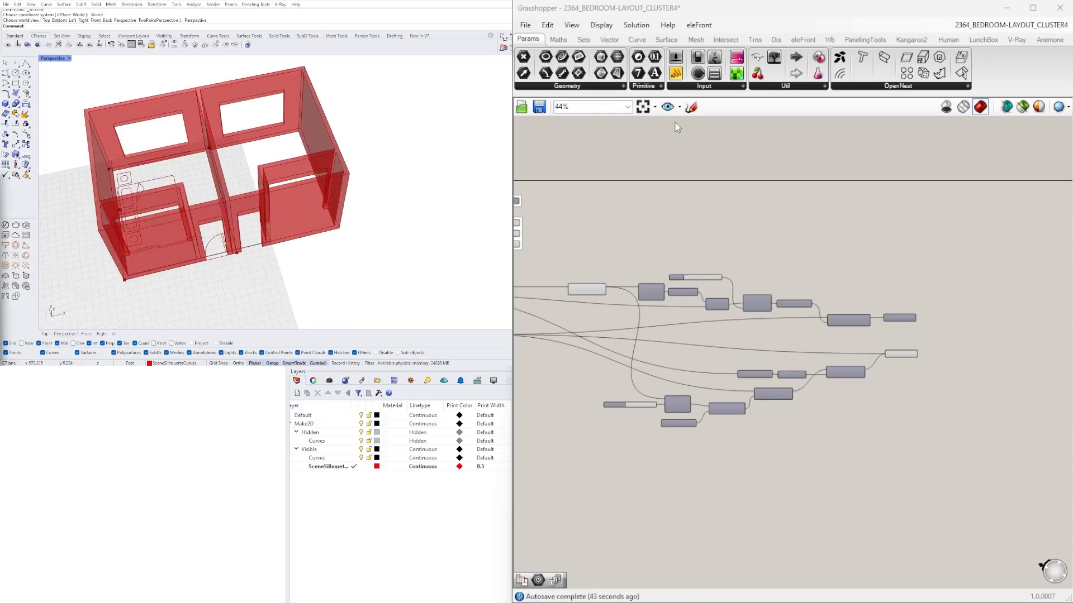
- Place the mirror branch's Solid Union closer to its Move and inspect the data in its Result output
scroll(893, 403, "up", 4)
left_click(842, 333)
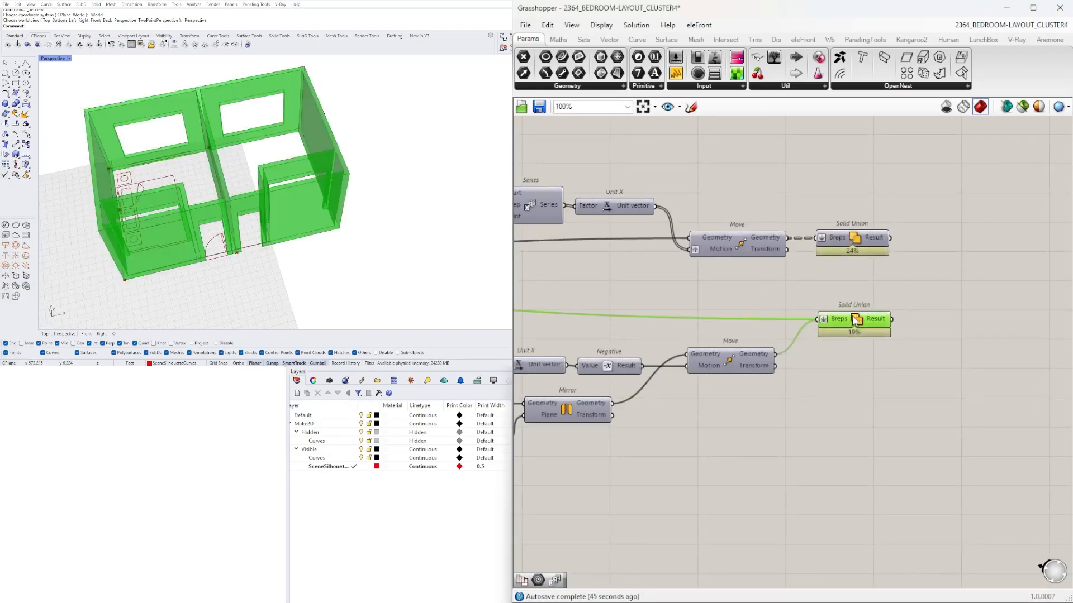
left_click_drag(841, 330, 833, 330)
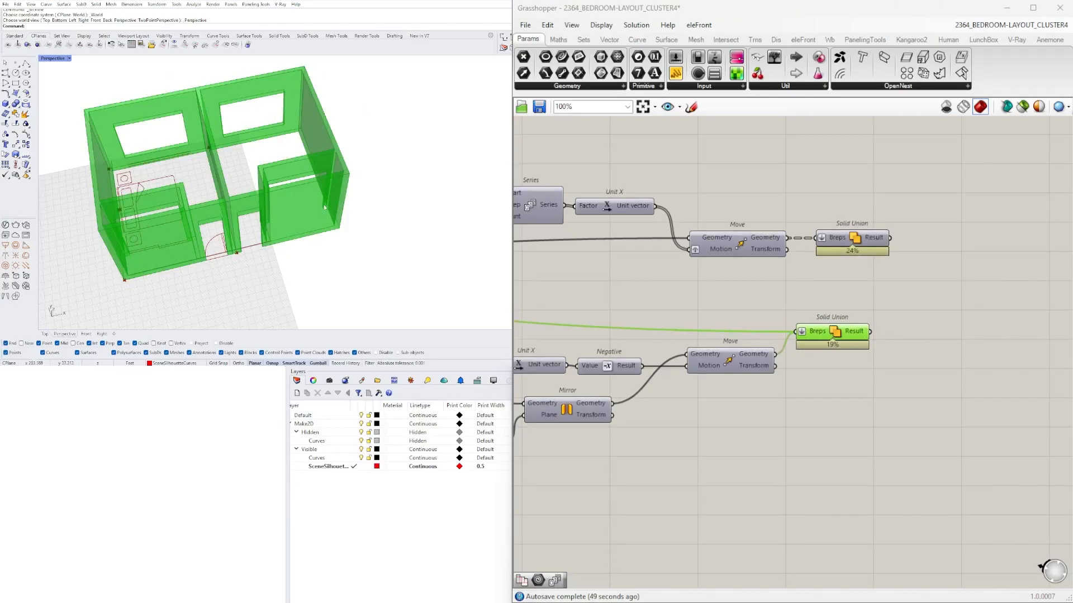
mouse_move(858, 337)
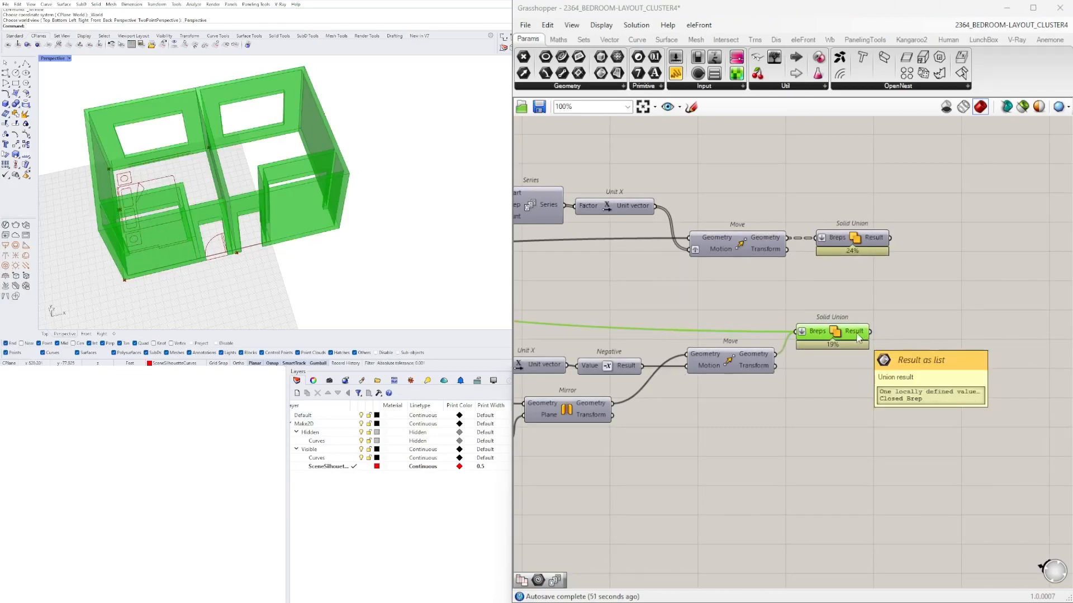
- Add a Box parameter, connect the mirror branch Solid Union's Result to it, and place it beside that Solid Union
double_click(948, 359)
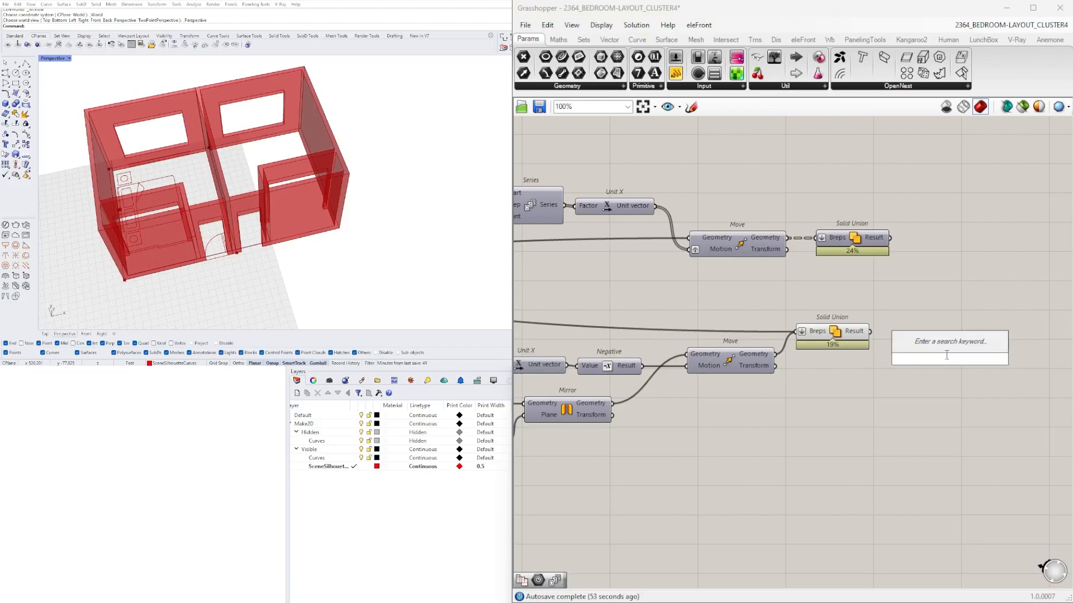
type("BOX")
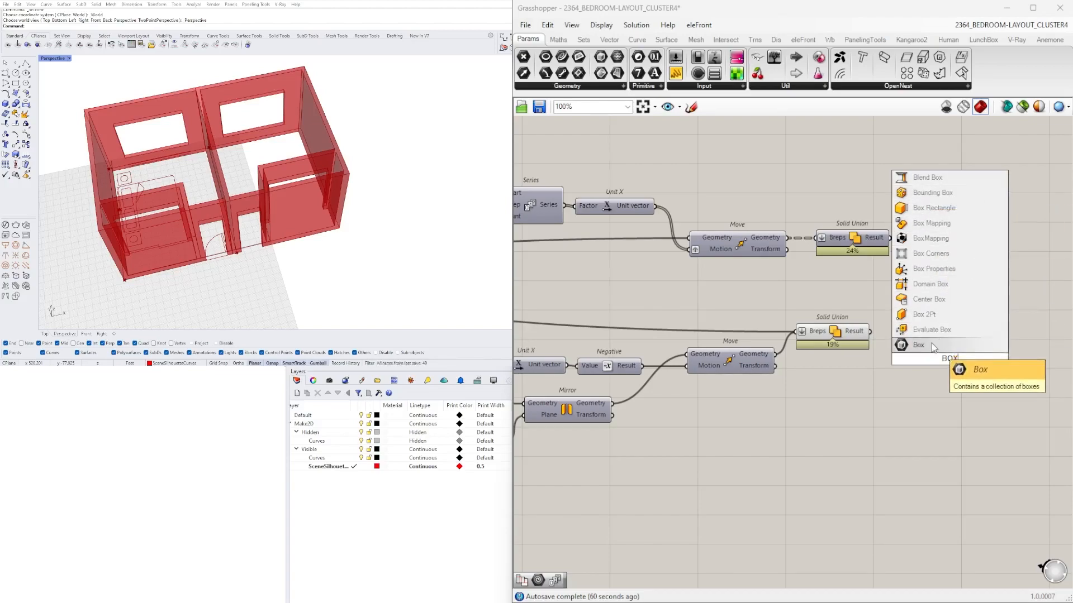
left_click(931, 345)
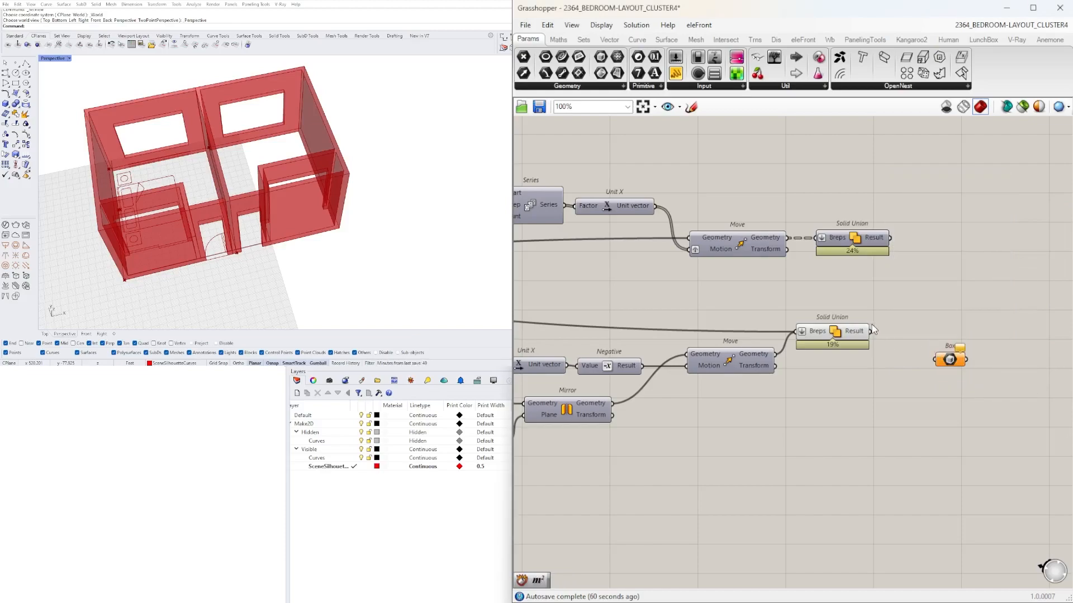
left_click_drag(949, 361, 917, 331)
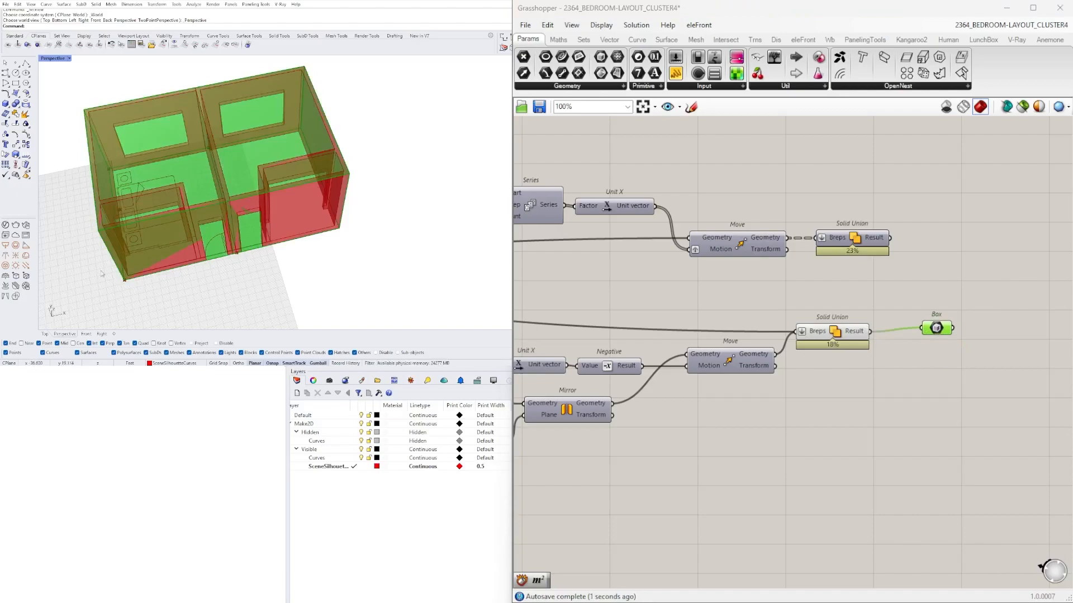
right_click_drag(305, 271, 357, 279)
left_click_drag(935, 330, 907, 333)
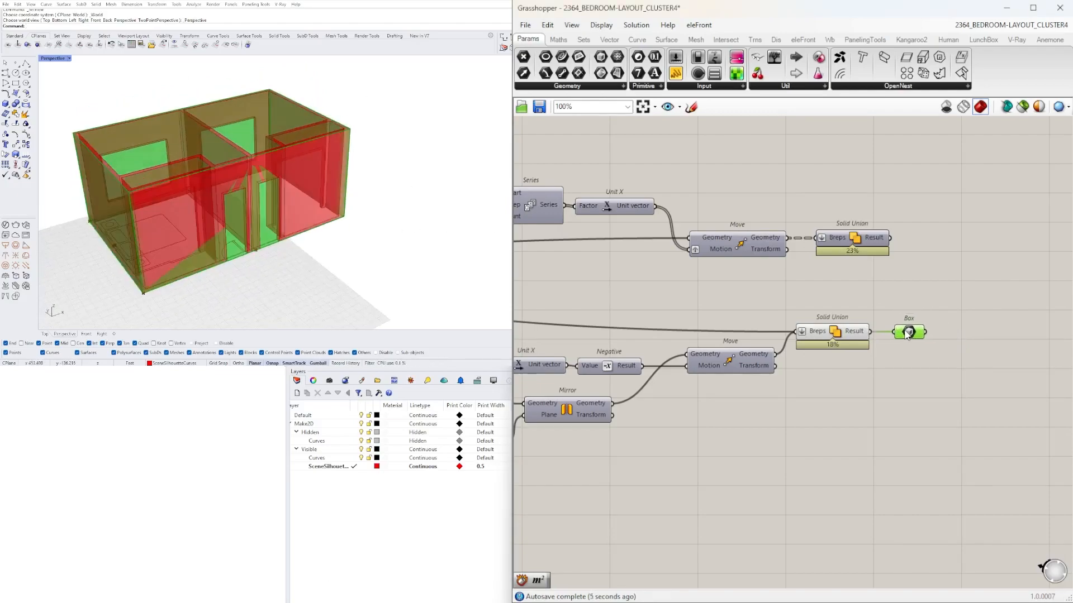
left_click(954, 390)
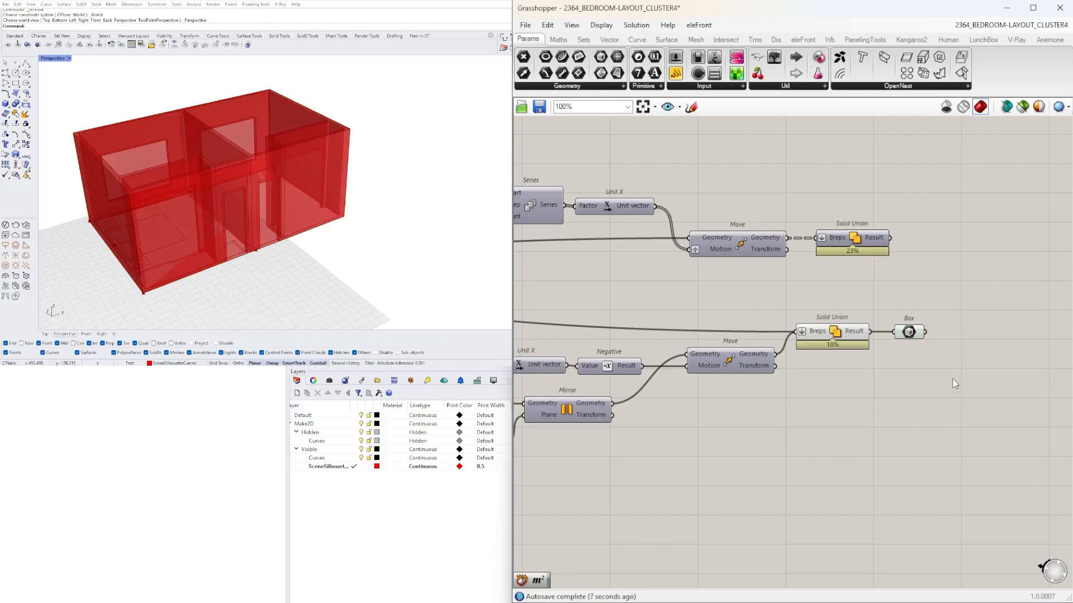
- Add a Deconstruct Brep component beyond Box and connect the Box output to its Brep input
left_click(905, 333)
right_click_drag(997, 384, 896, 380)
double_click(893, 376)
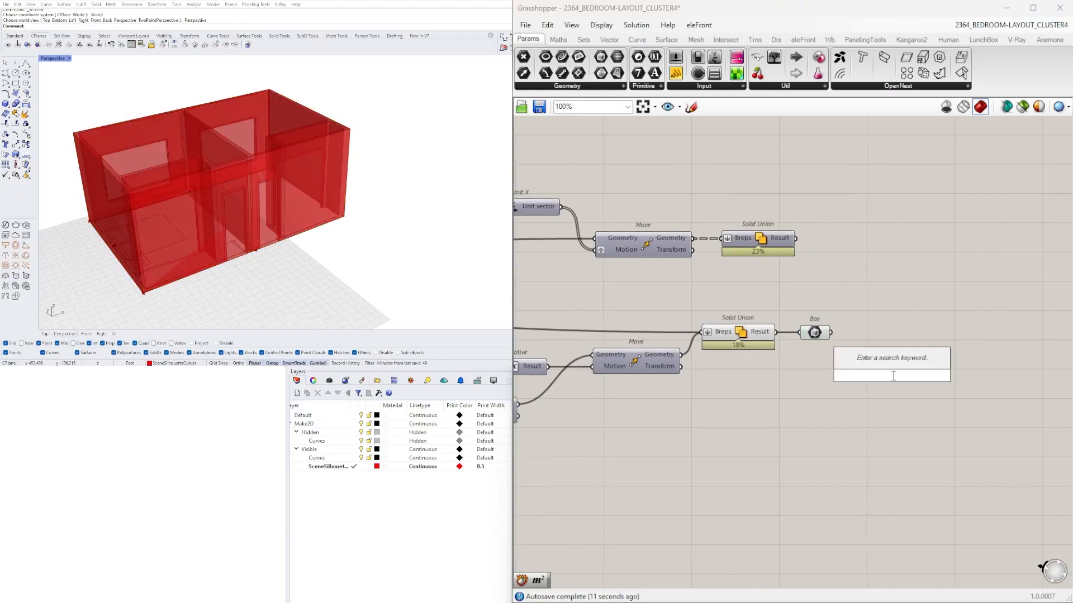
type("DEC")
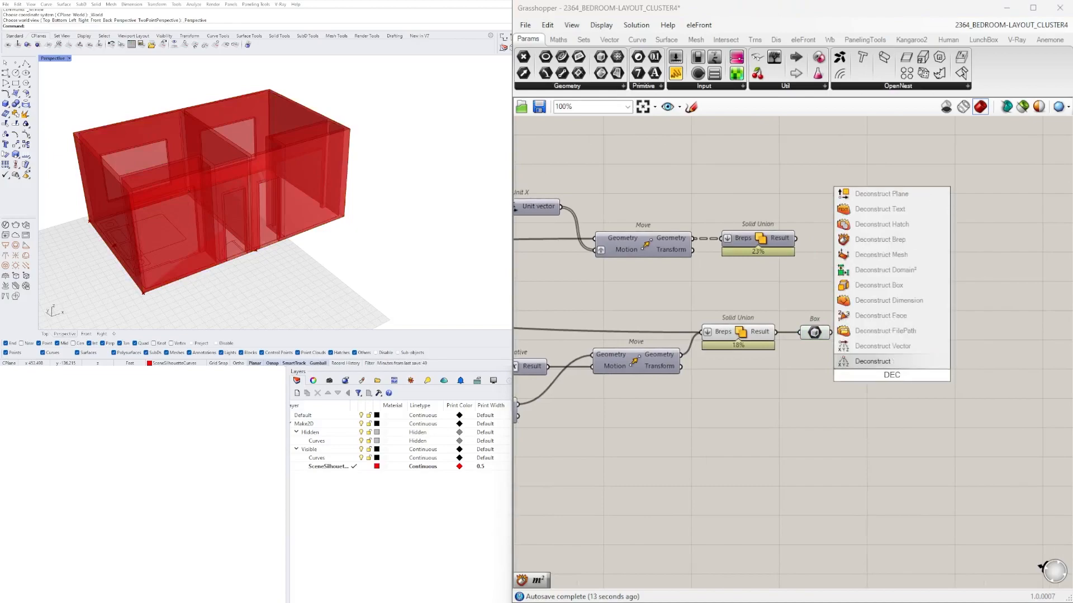
left_click(885, 250)
left_click_drag(830, 333, 894, 337)
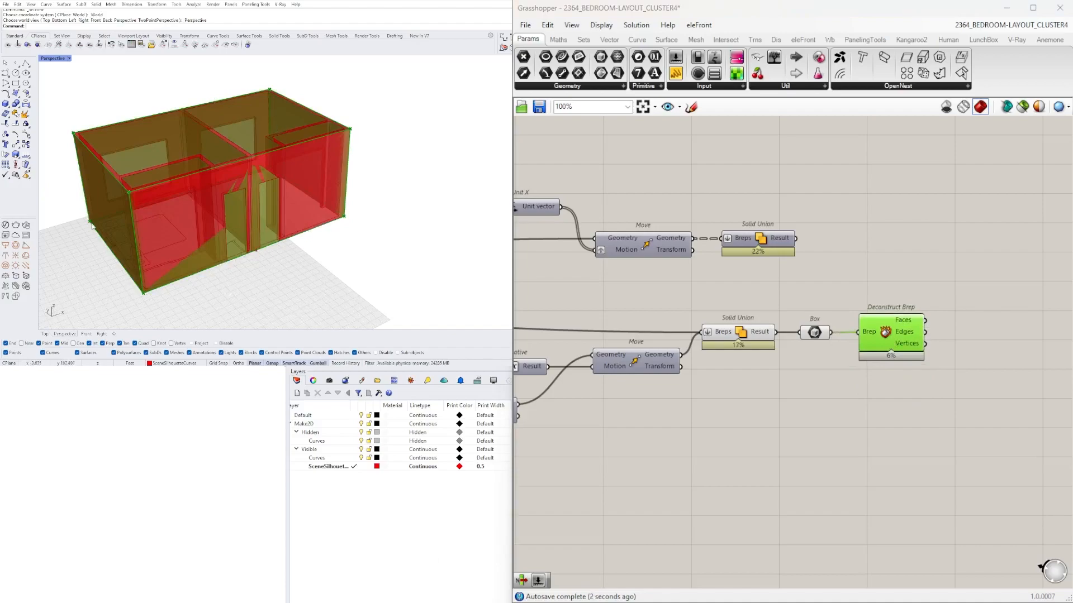
- Disable the preview of the Explode component fed by the PERIMETER curve
right_click_drag(700, 367, 924, 368)
scroll(844, 316, "down", 1)
right_click_drag(664, 226, 946, 295)
left_click(641, 264)
right_click_drag(858, 308, 662, 251)
scroll(664, 252, "down", 3)
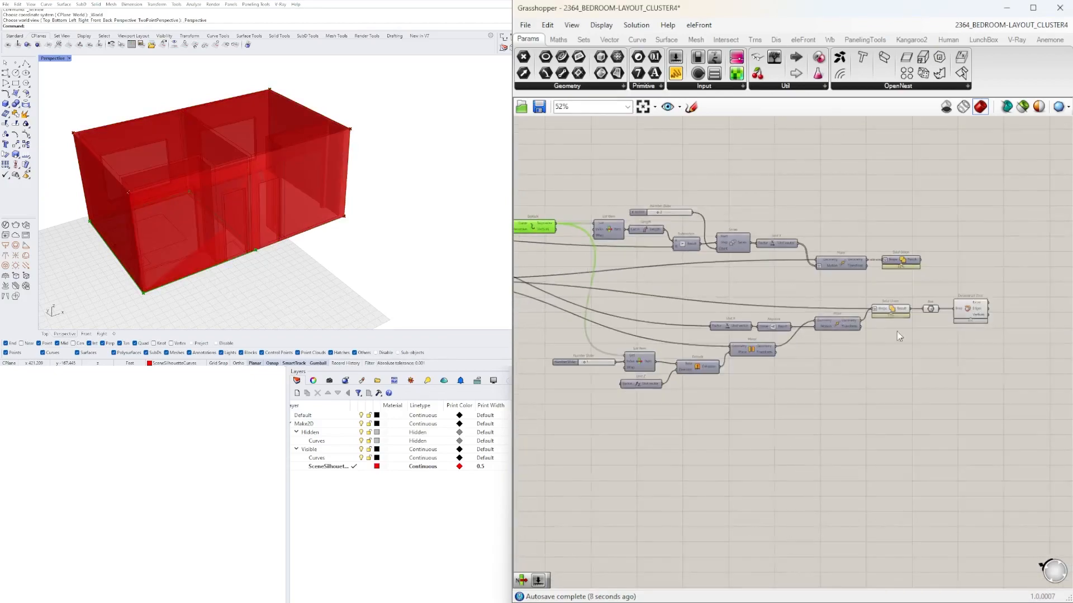
scroll(903, 314, "up", 2)
left_click(997, 306)
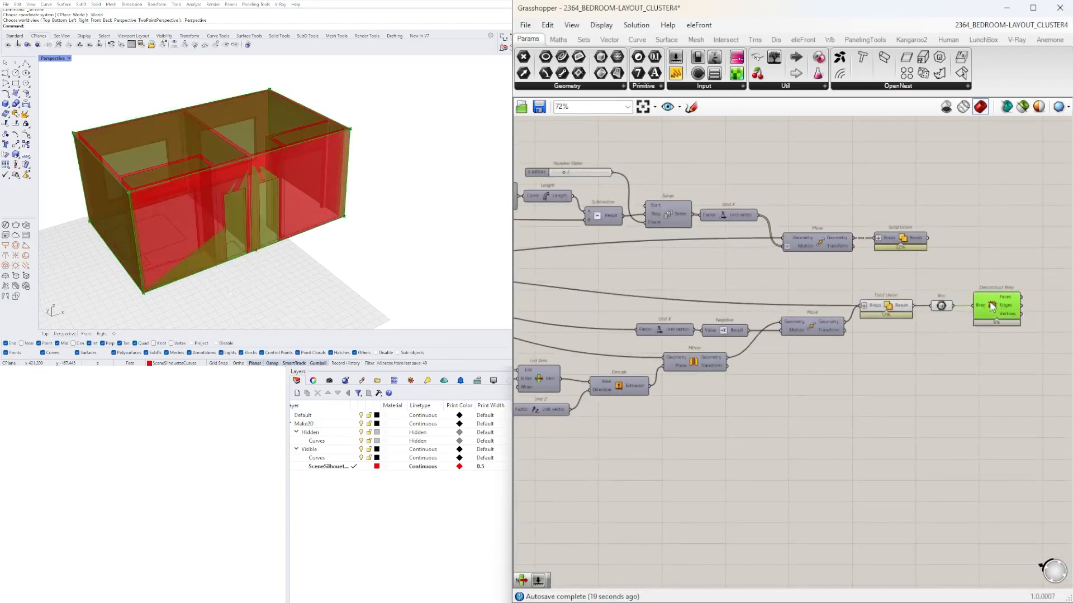
scroll(931, 393, "down", 3)
left_click(928, 408)
left_click_drag(665, 295, 584, 218)
middle_click(612, 220)
left_click(649, 196)
- Place Deconstruct Brep slightly lower beyond the Box parameter and disable the preview of Box
scroll(996, 312, "up", 8)
left_click_drag(956, 312, 958, 340)
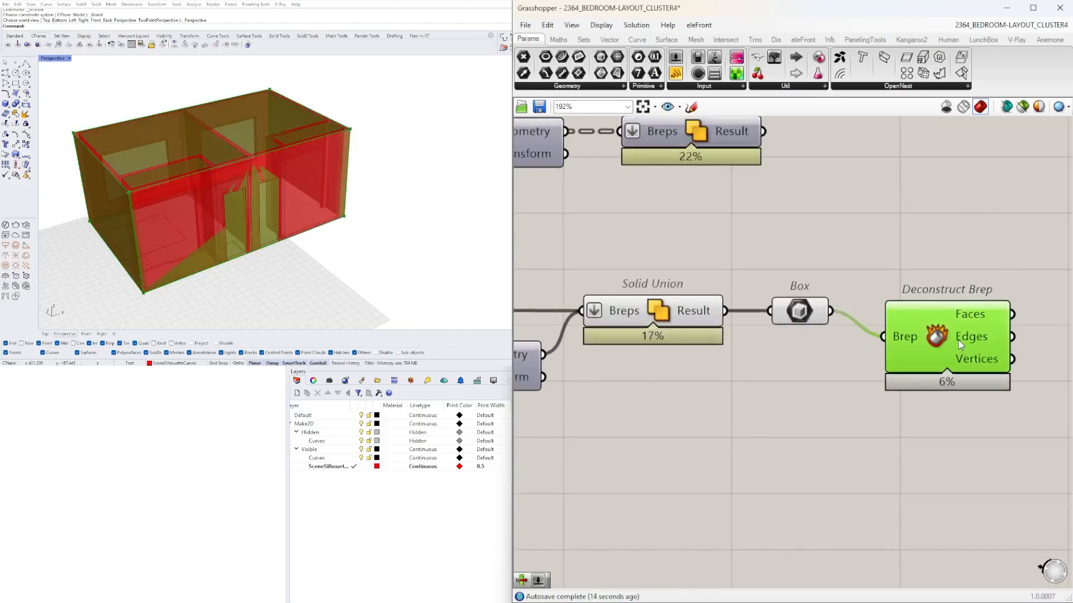
left_click(824, 374)
middle_click(792, 257)
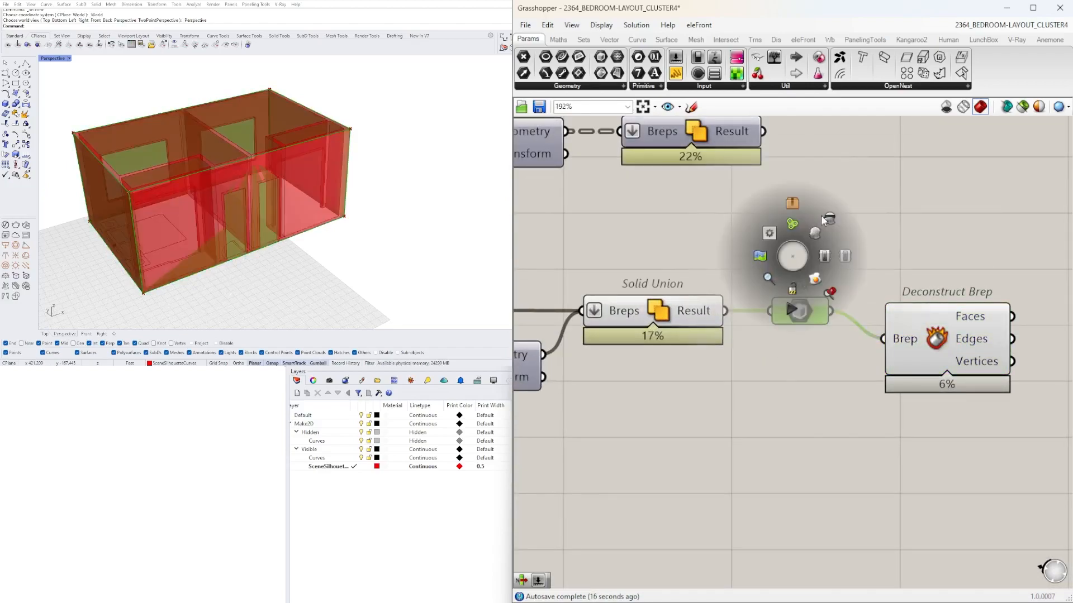
left_click(821, 219)
- Add a List Item component beyond Deconstruct Brep, connect the Edges output to its List input, and place it close by
right_click_drag(958, 316, 746, 228)
left_click(746, 254)
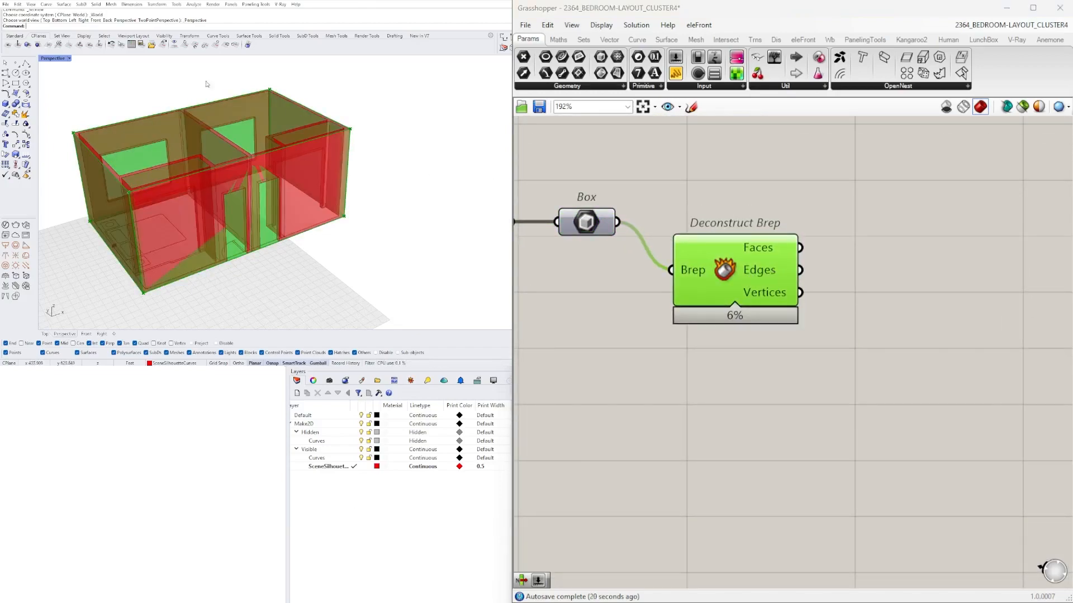
mouse_move(129, 266)
right_mouse_down()
mouse_move(236, 285)
mouse_move(143, 265)
right_mouse_up()
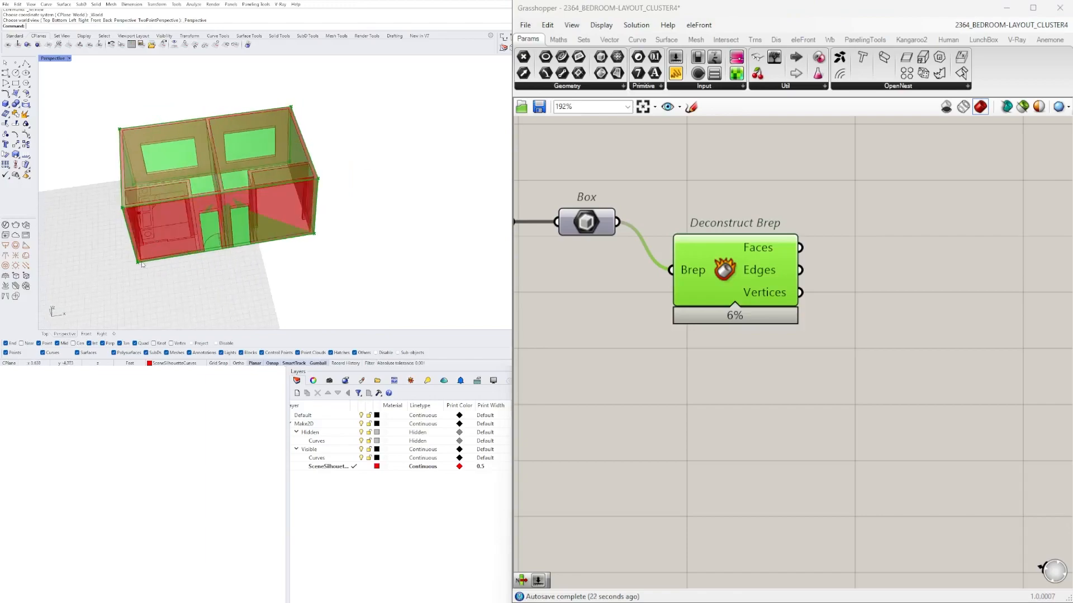
double_click(901, 361)
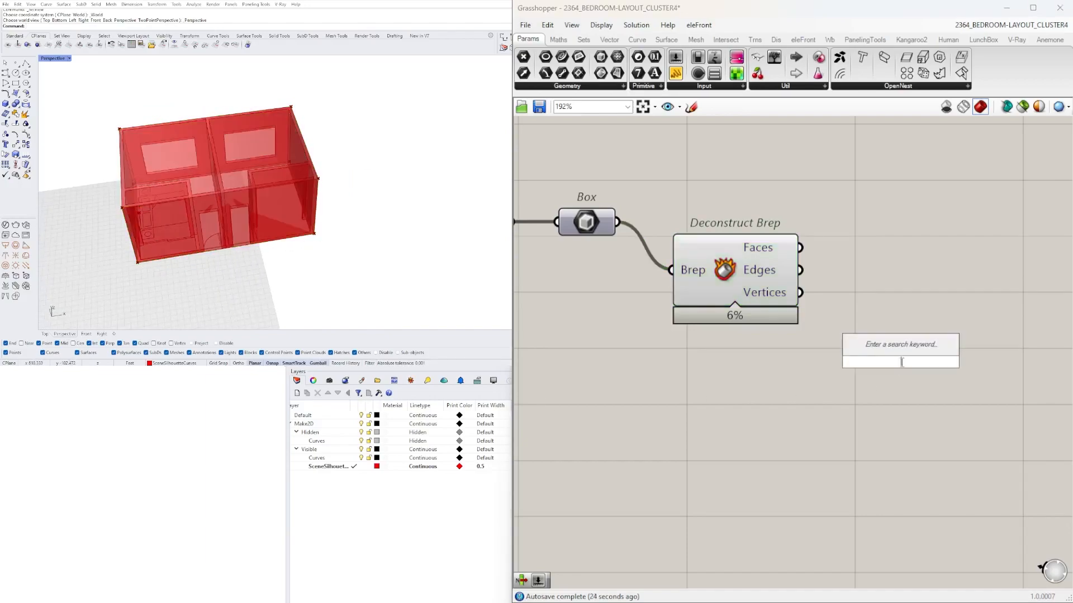
type("ITEM")
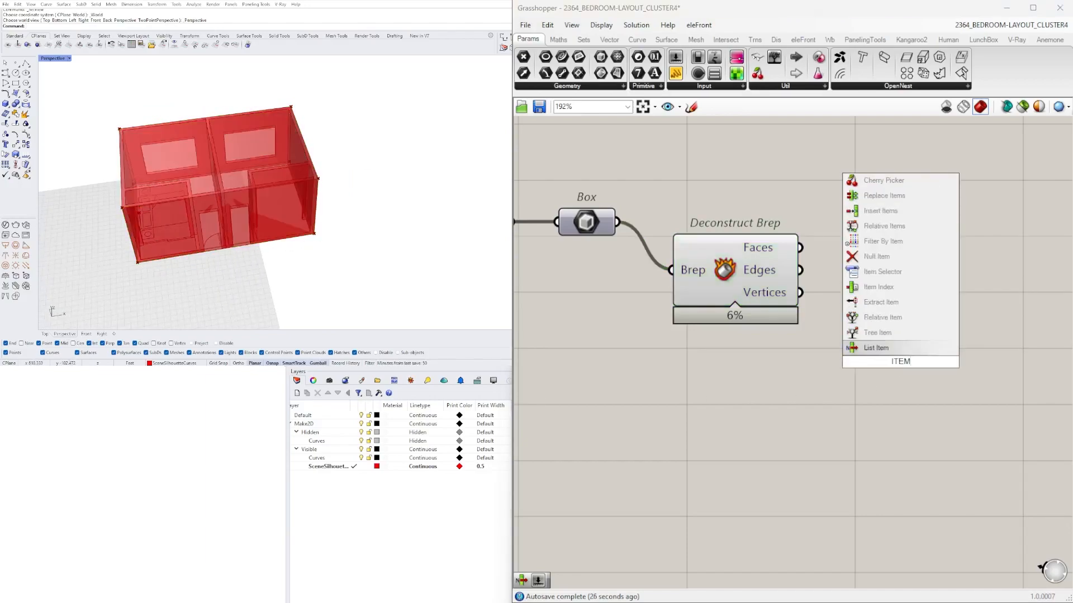
left_click(882, 347)
left_click(794, 282)
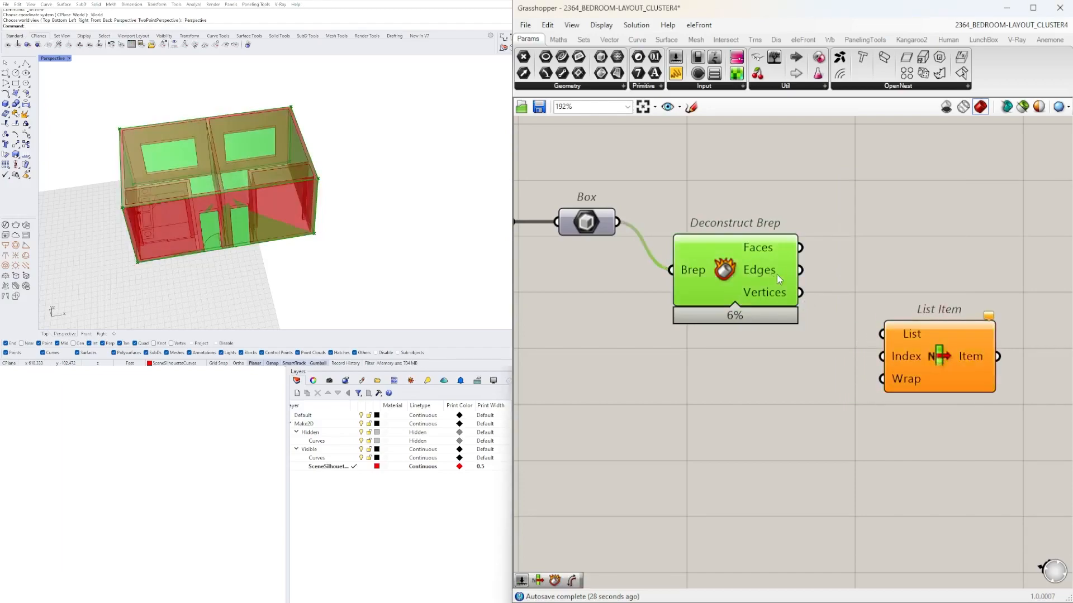
left_click_drag(801, 271, 882, 334)
left_click_drag(941, 360, 917, 358)
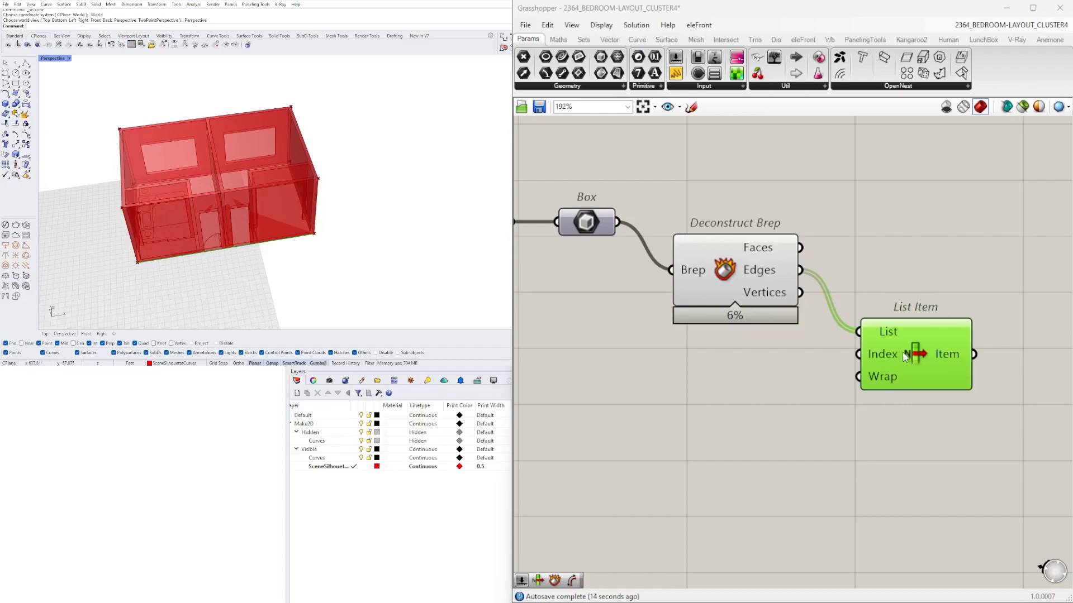
- Add a Number Slider below Deconstruct Brep, connect it to List Item's Index, and set it to 0
double_click(715, 370)
type("number slider")
key("Return")
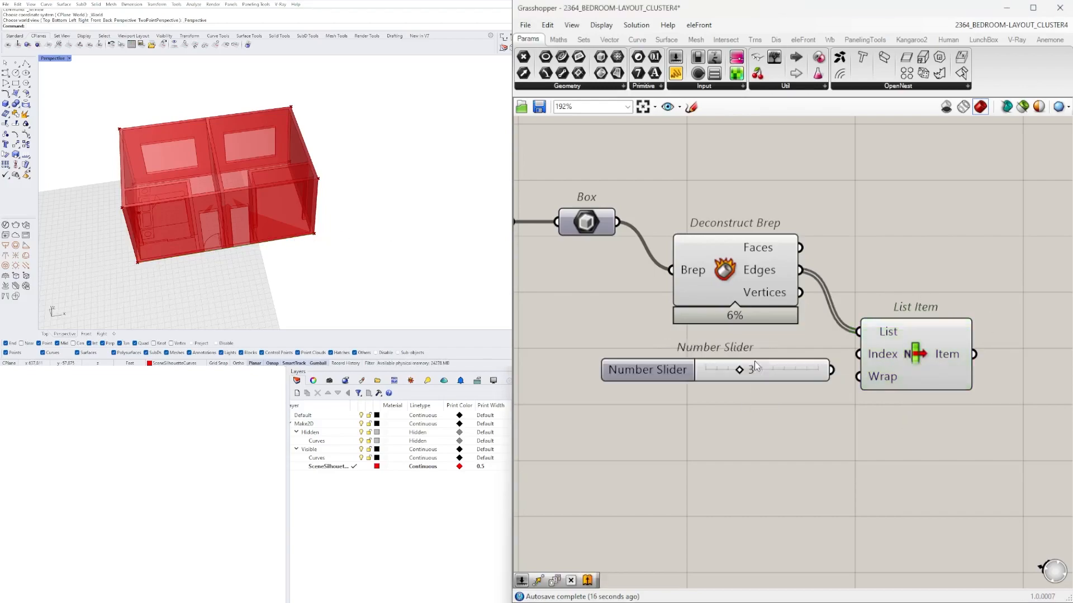
left_click_drag(831, 370, 898, 353)
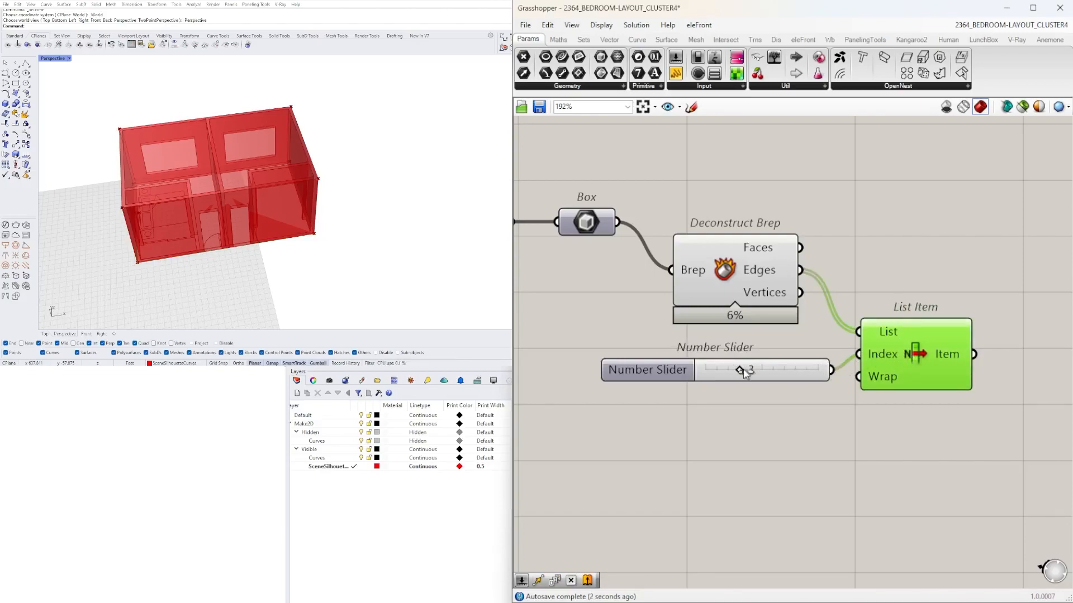
left_click_drag(749, 378, 763, 383)
left_click_drag(796, 374, 799, 368)
left_click(937, 367)
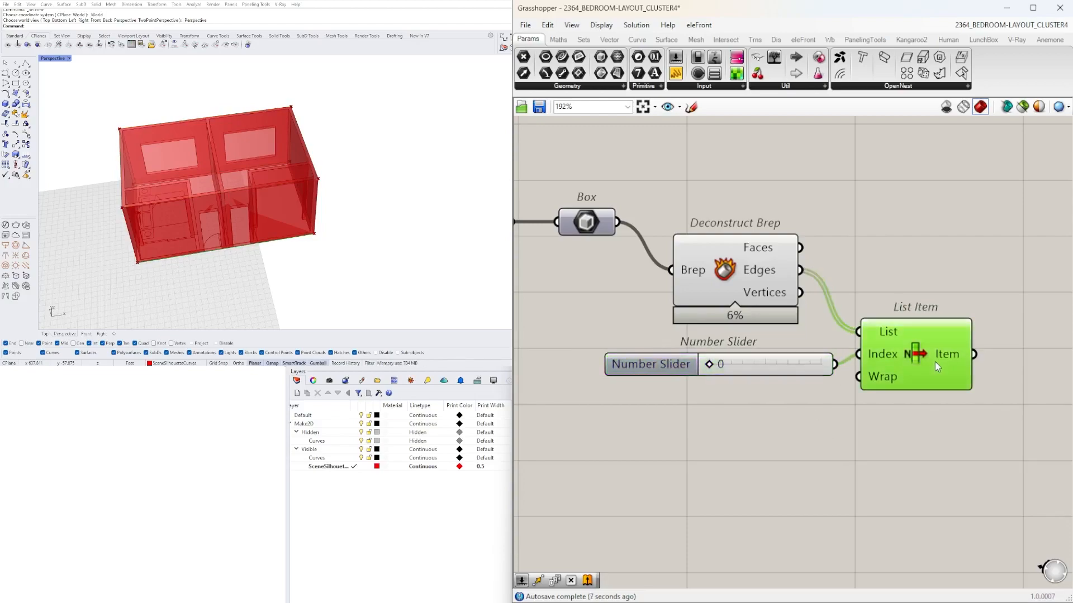
- Disable the preview of the Deconstruct Brep component and select List Item to check the picked edge
left_click_drag(905, 294, 716, 221)
middle_click(749, 189)
left_click(787, 151)
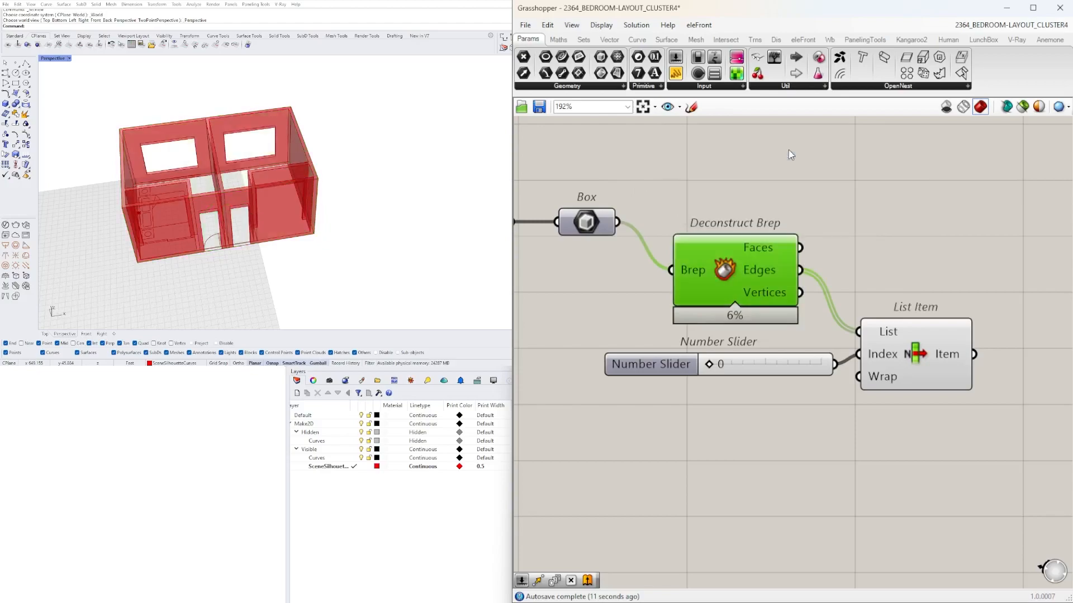
scroll(537, 302, "down", 3)
left_click_drag(740, 323, 738, 325)
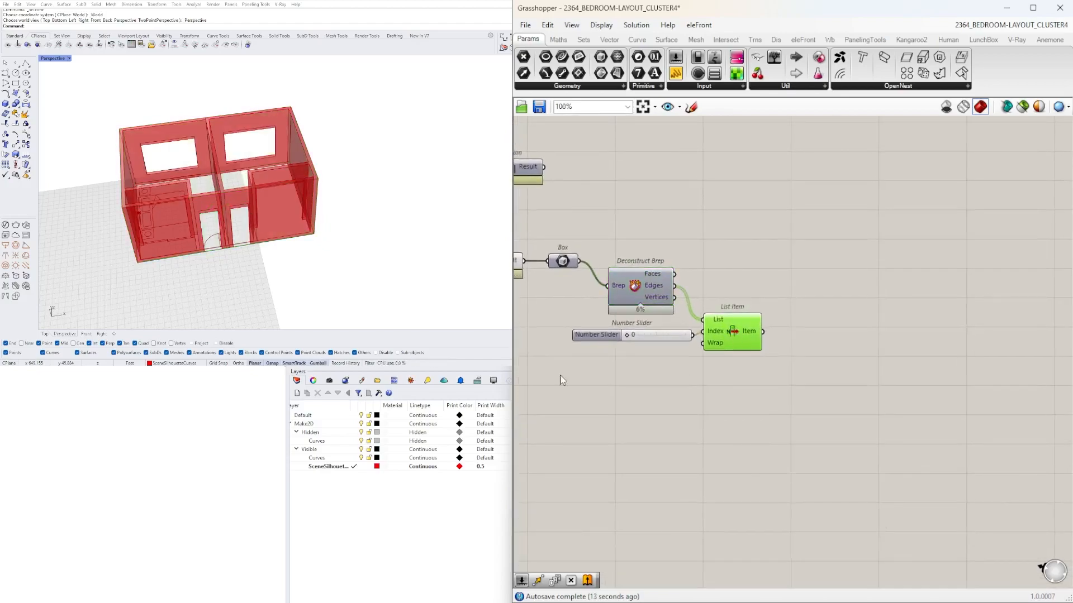
- Add a Length component beyond List Item and connect the Item output to its Curve input
scroll(814, 324, "up", 3)
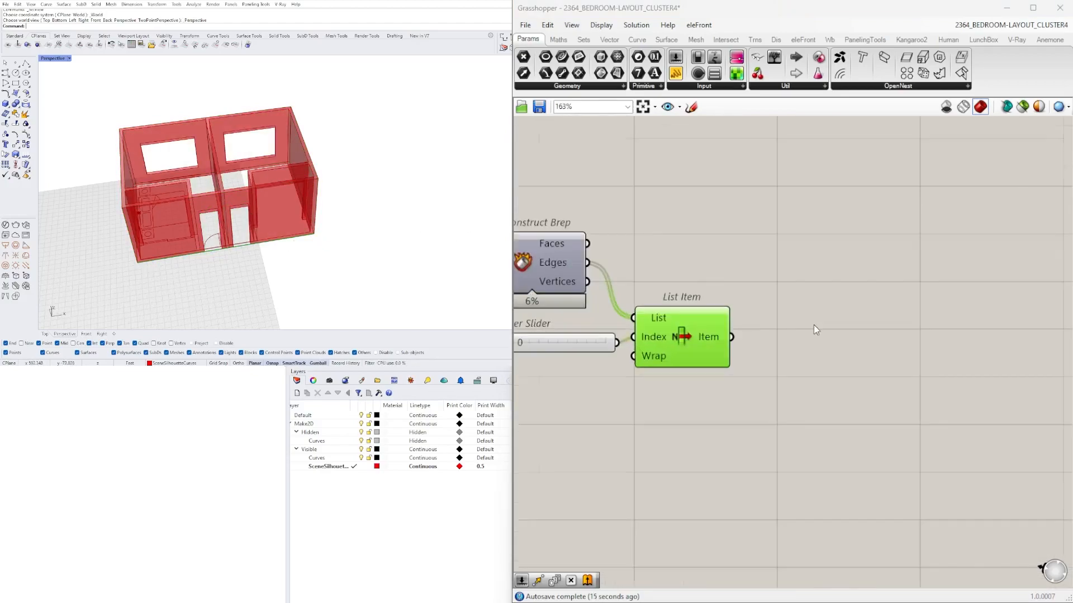
double_click(814, 325)
type("Length")
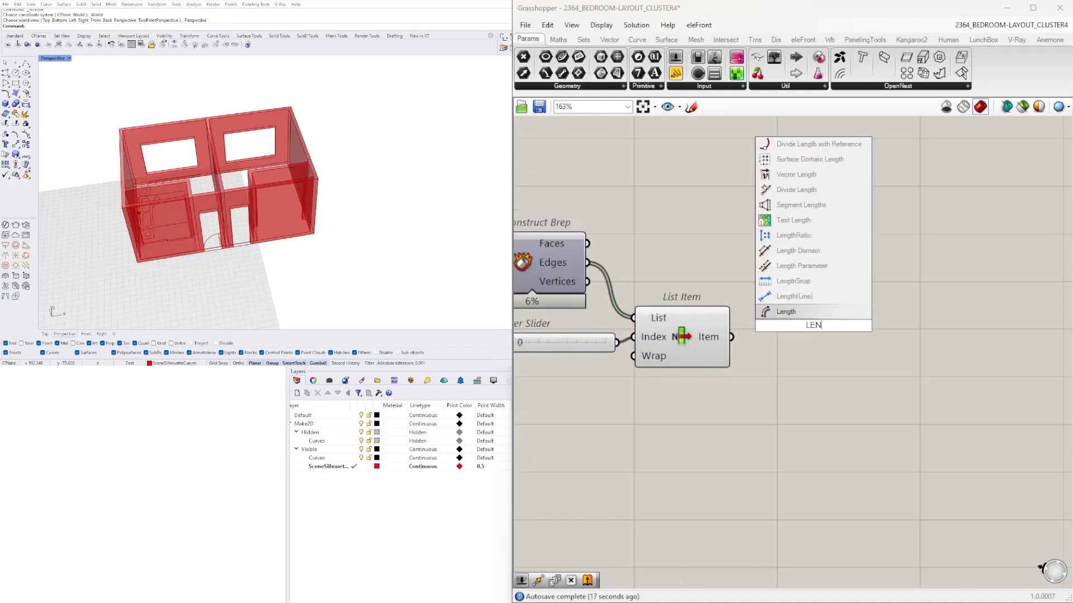
left_click(804, 273)
left_click_drag(731, 337, 757, 325)
- Add a Subtraction component beyond Length and connect the Length output to its A input
right_click_drag(977, 326, 872, 343)
double_click(871, 341)
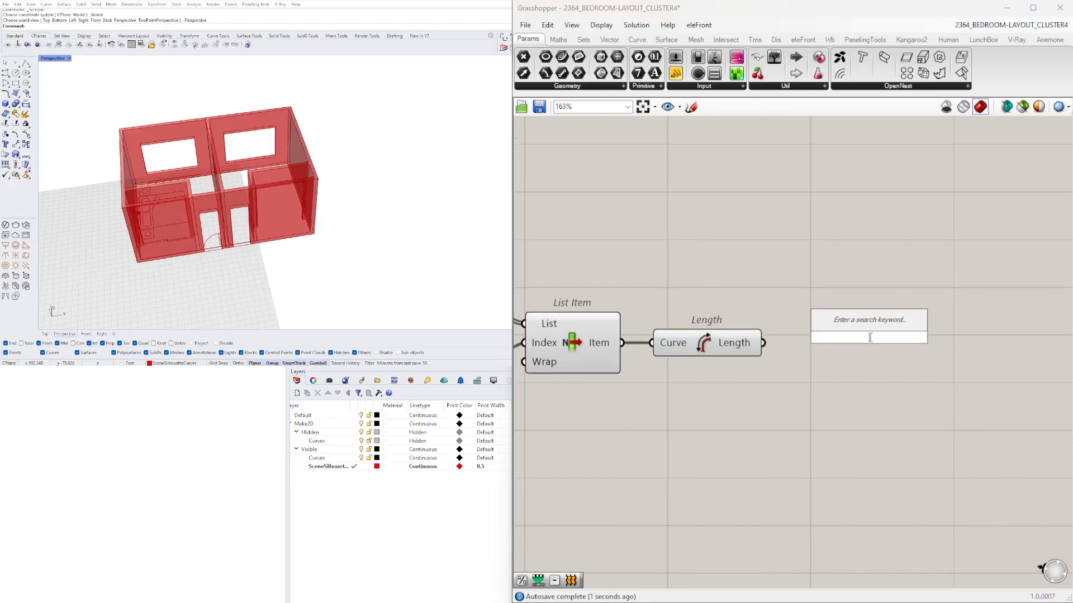
type("subtraction")
key("Return")
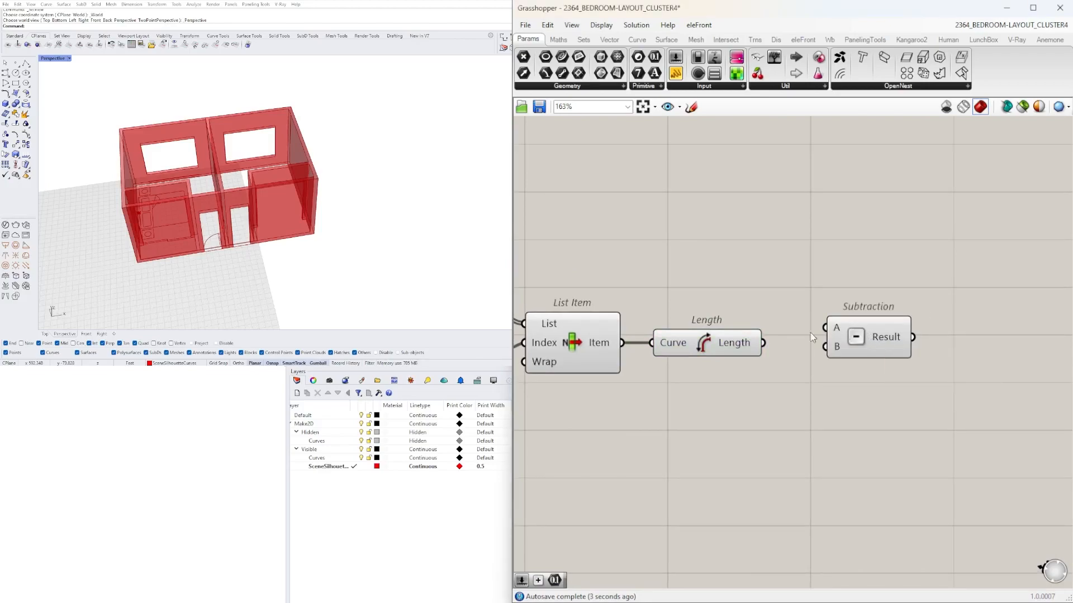
left_click_drag(763, 342, 870, 312)
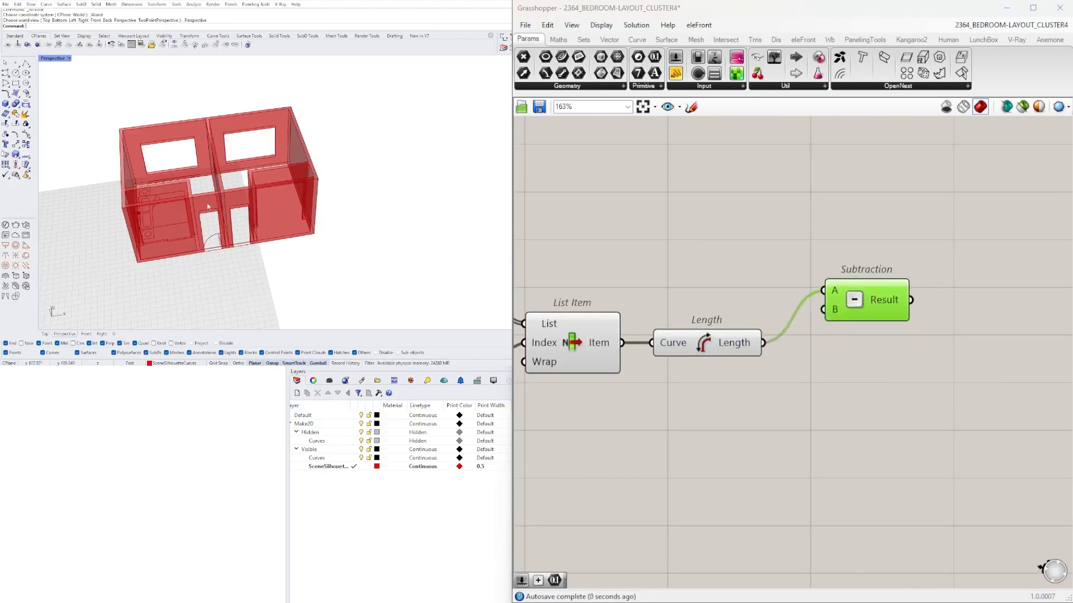
- Connect the Number parameter above the PARAMETRIC BEDROOM MODULE cluster to Subtraction's B input
scroll(872, 356, "down", 5)
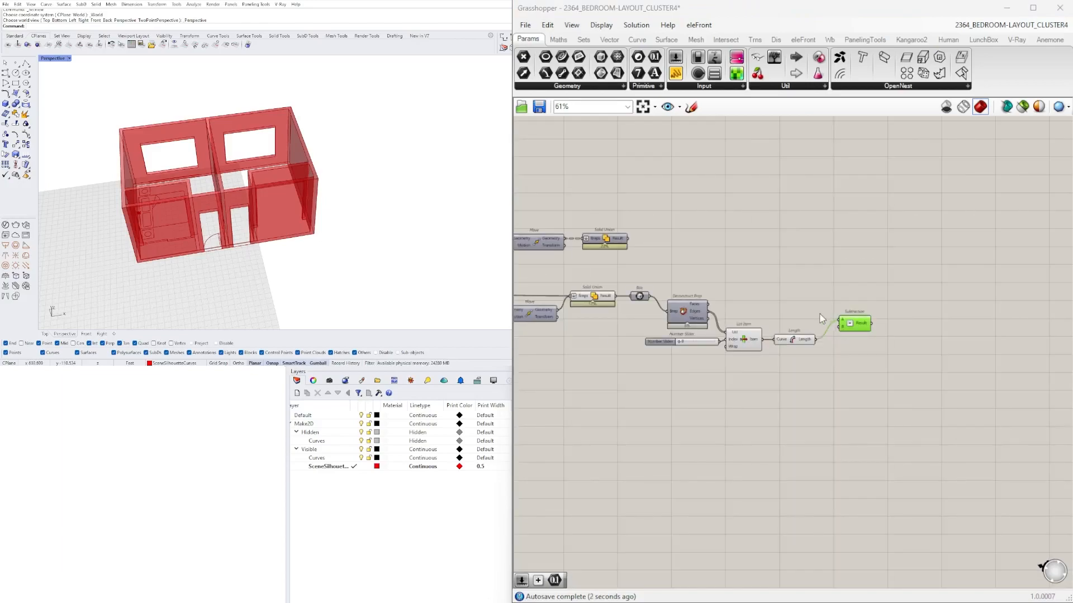
right_click_drag(541, 268, 754, 334)
scroll(752, 333, "up", 1)
scroll(681, 320, "down", 3)
right_click_drag(682, 320, 1000, 356)
scroll(726, 258, "up", 5)
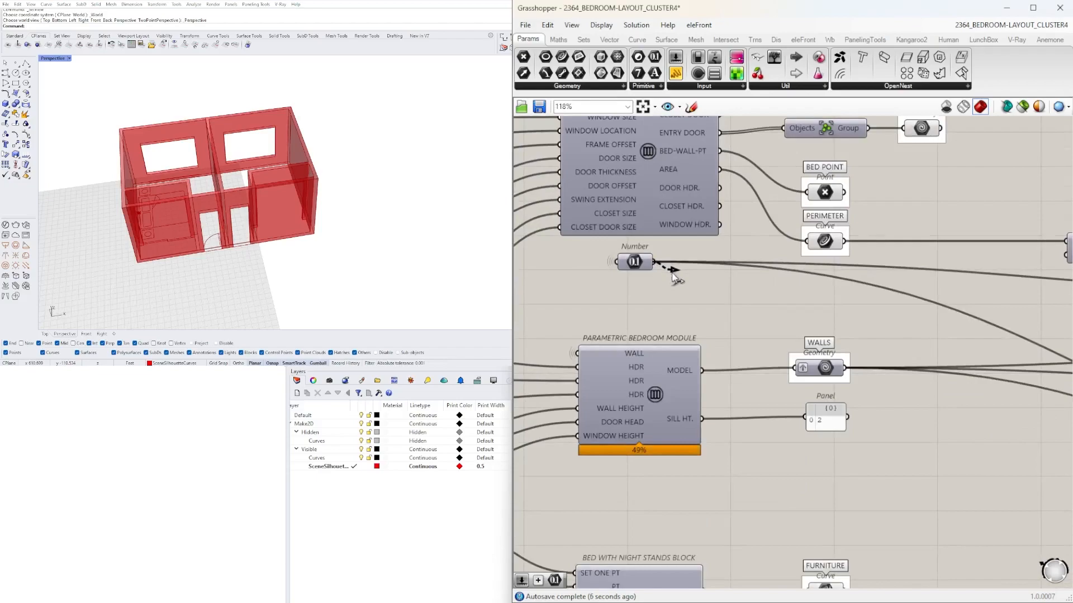
scroll(674, 273, "down", 5)
scroll(958, 386, "up", 6)
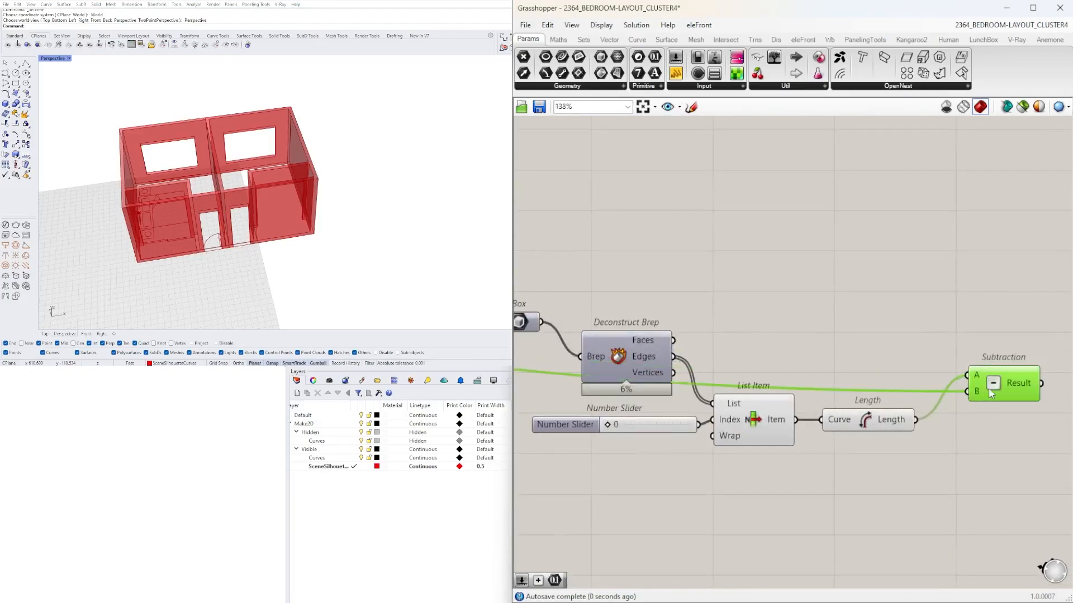
- Set the wire display of Subtraction's B input to hidden
scroll(974, 392, "down", 10)
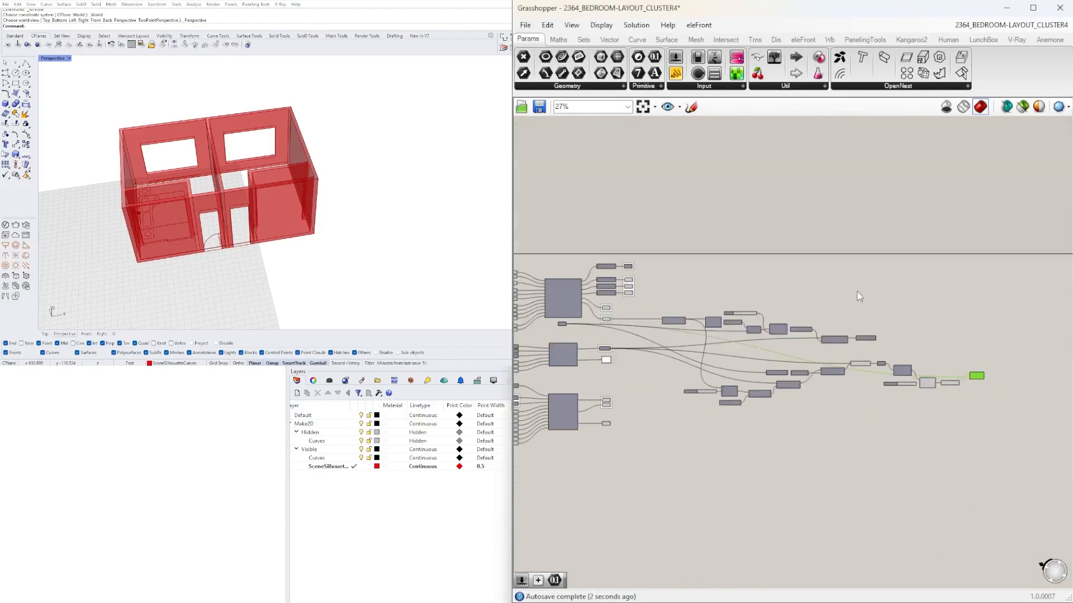
scroll(970, 384, "up", 12)
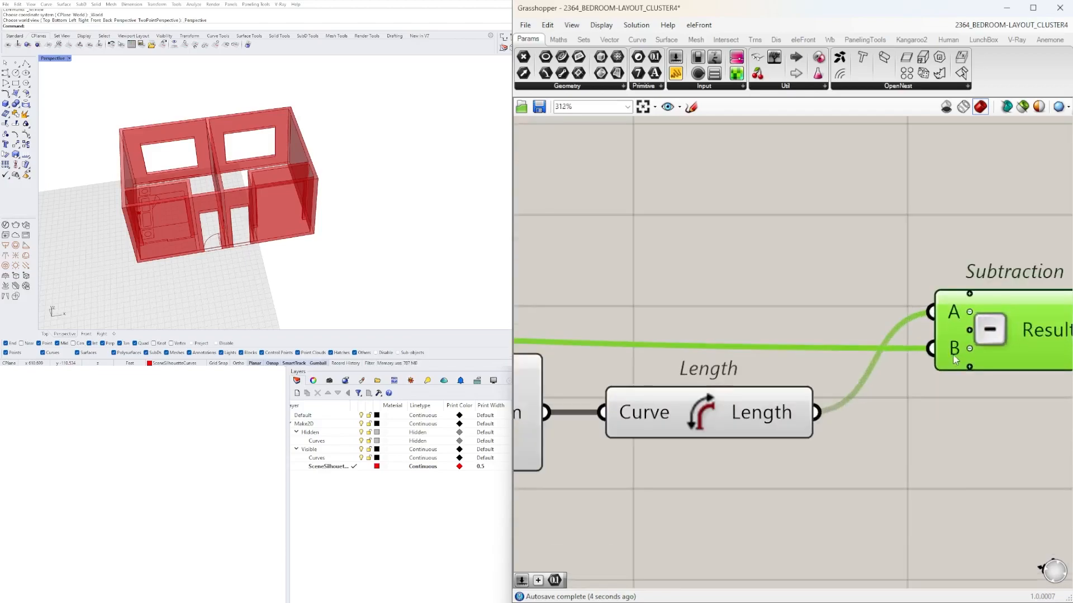
right_click(954, 359)
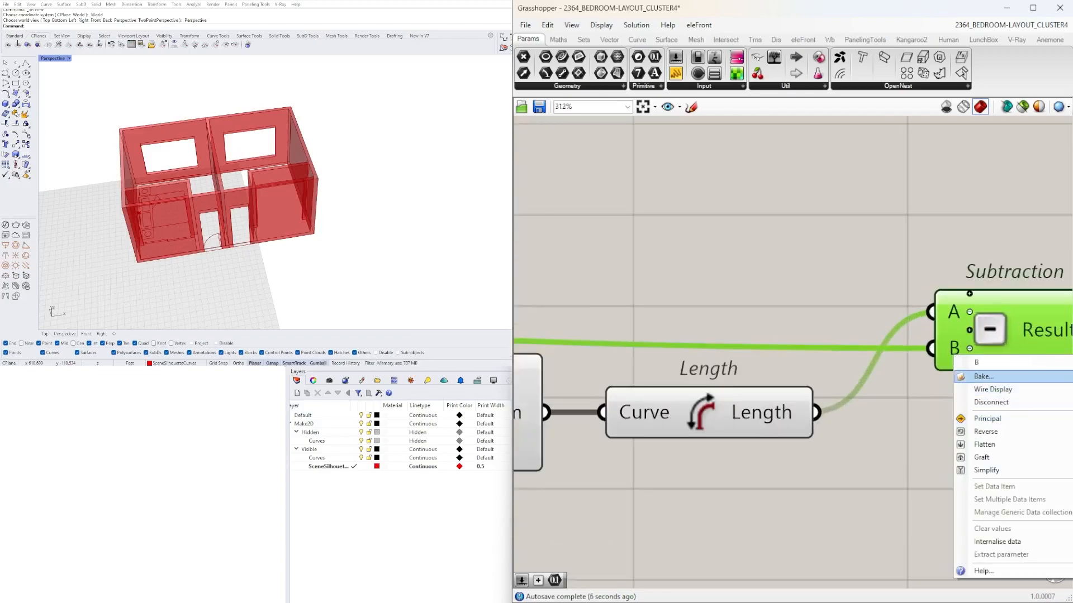
left_click_drag(1072, 402, 952, 357)
key("Return")
right_click(953, 313)
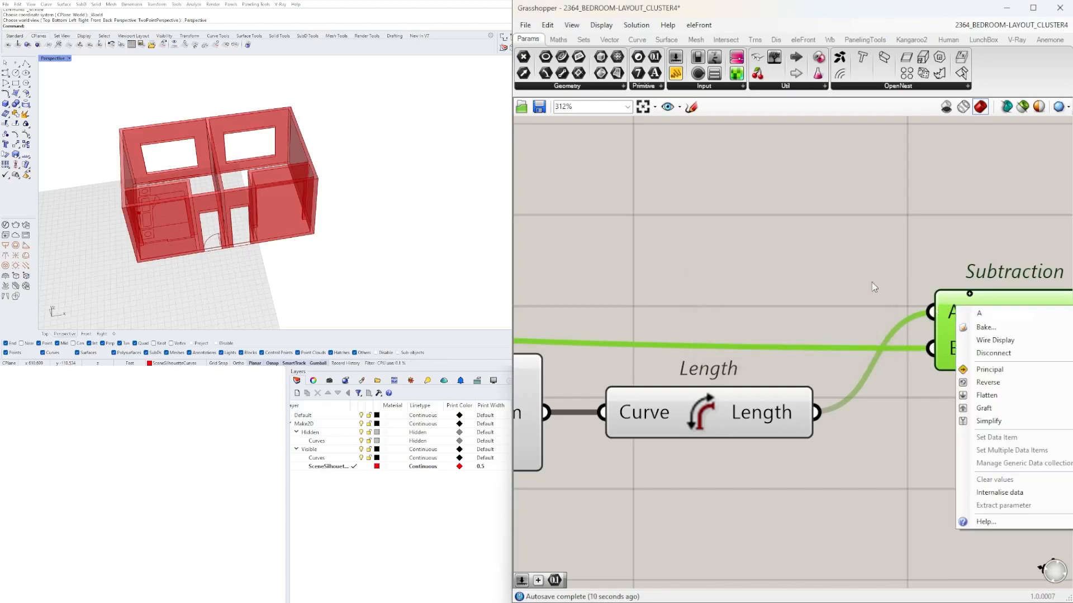
right_click(953, 348)
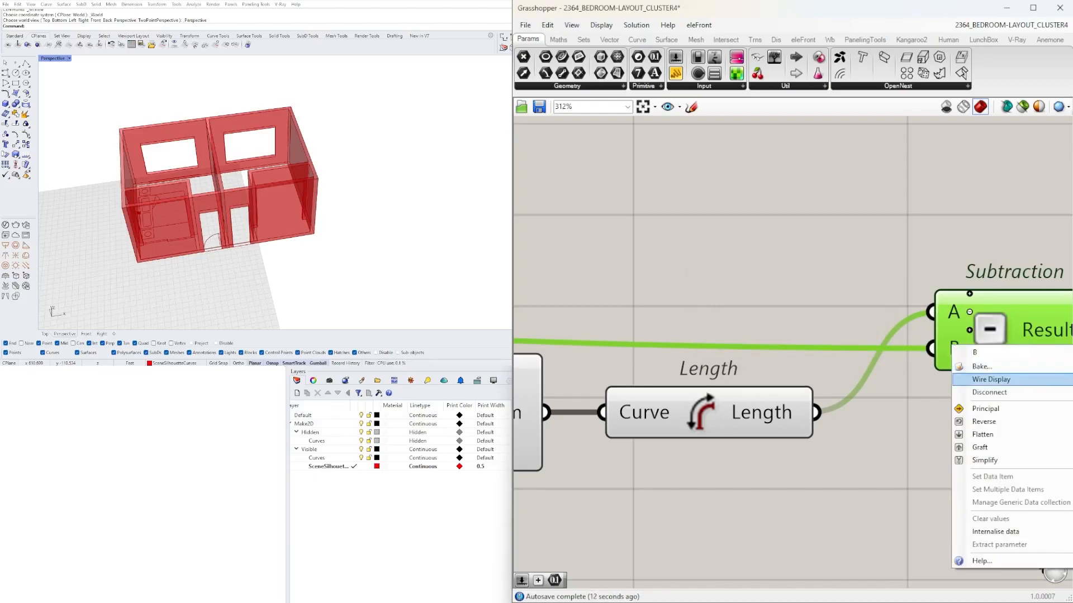
left_click(1072, 405)
left_click(956, 246)
- Move the Subtraction component down in line with Length
scroll(956, 246, "down", 7)
right_click_drag(975, 259, 890, 351)
scroll(889, 356, "up", 3)
left_click_drag(890, 356, 876, 390)
left_click(900, 343)
left_click(795, 393)
- Add a Move component and place it above and beyond Subtraction
double_click(870, 308)
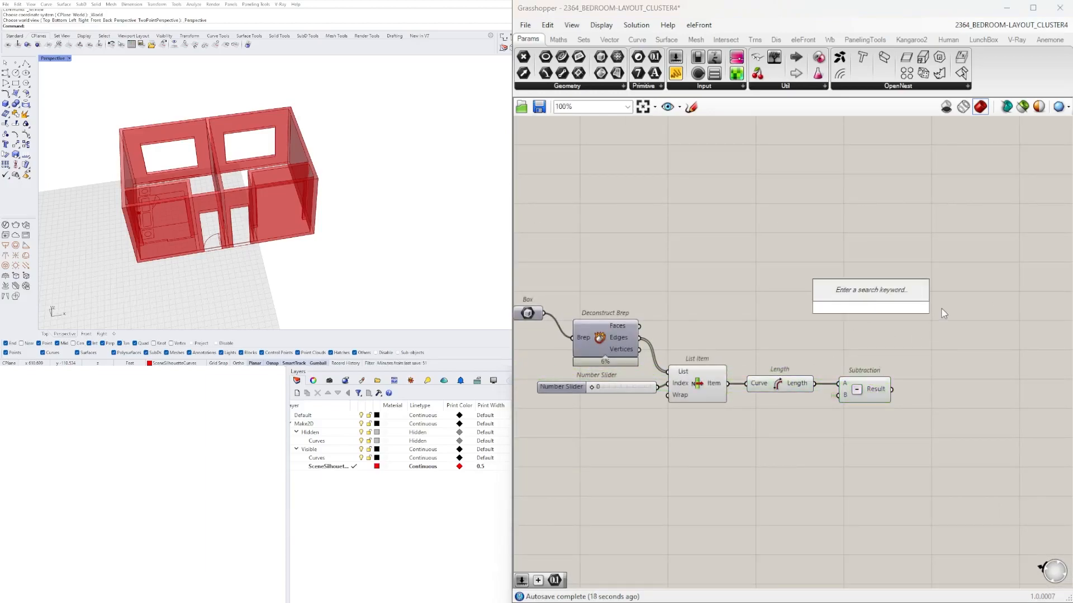
type("MOVE")
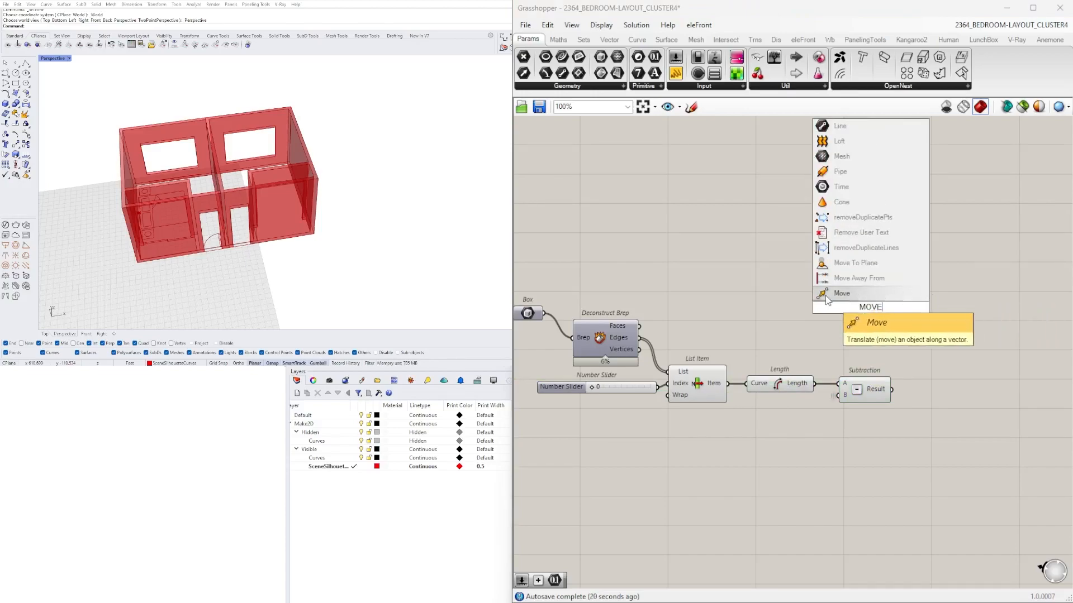
left_click(841, 293)
left_click_drag(873, 315, 944, 305)
left_click(787, 303)
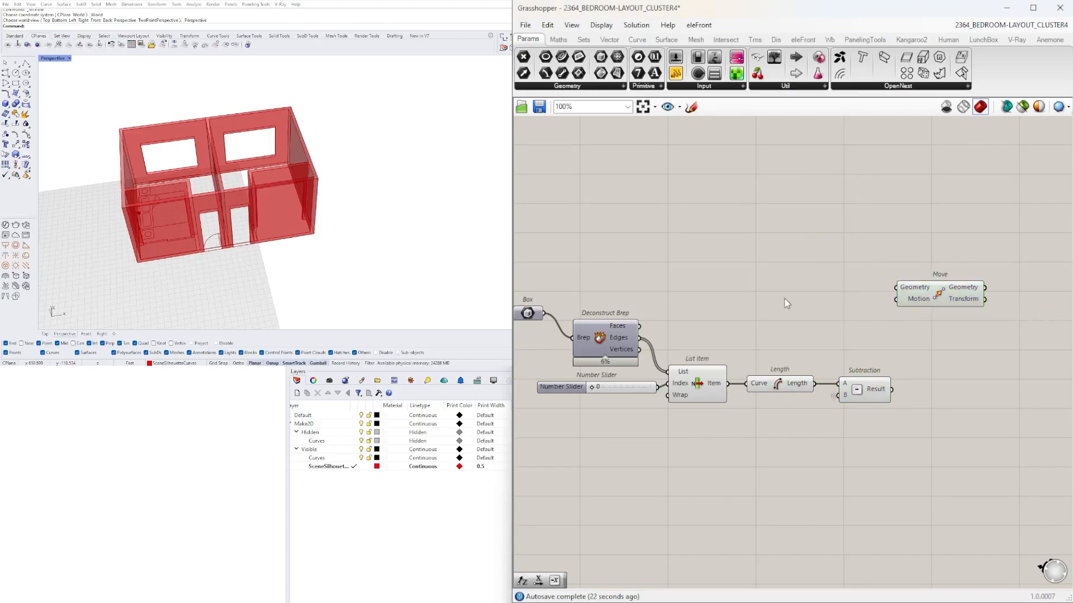
- Shift the Box-to-Subtraction chain down and connect the mirror branch Solid Union's Result to the new Move's Geometry input
scroll(674, 336, "down", 1)
right_click_drag(674, 336, 874, 339)
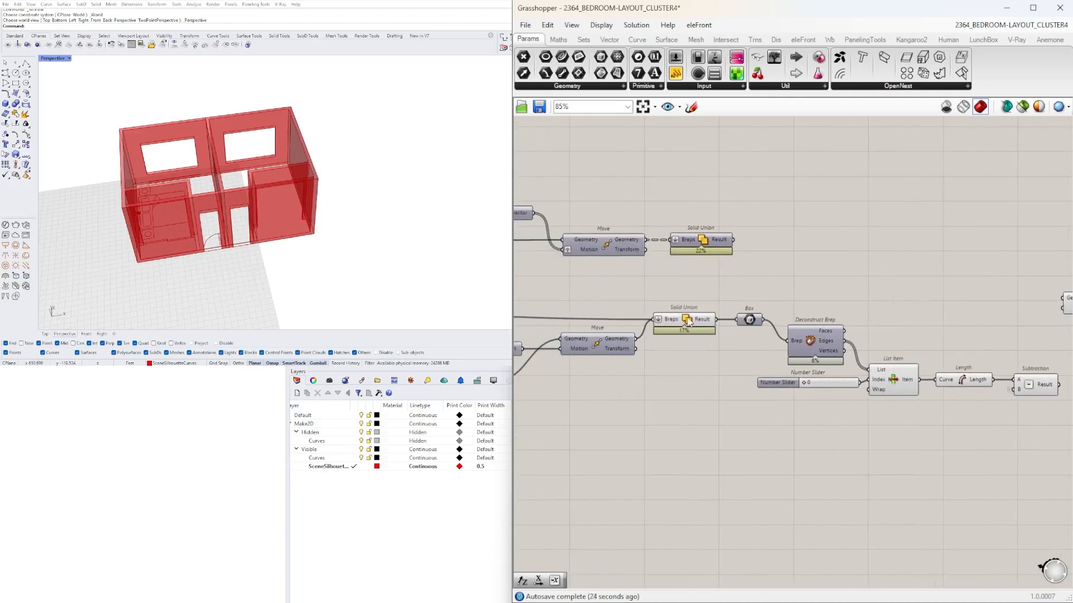
right_click_drag(955, 412, 826, 363)
left_click_drag(940, 416, 996, 280)
left_click(599, 291)
left_click(573, 271)
- Add a Unit X component and place it beyond Subtraction, below the new Move
right_click_drag(944, 358, 907, 342)
double_click(914, 341)
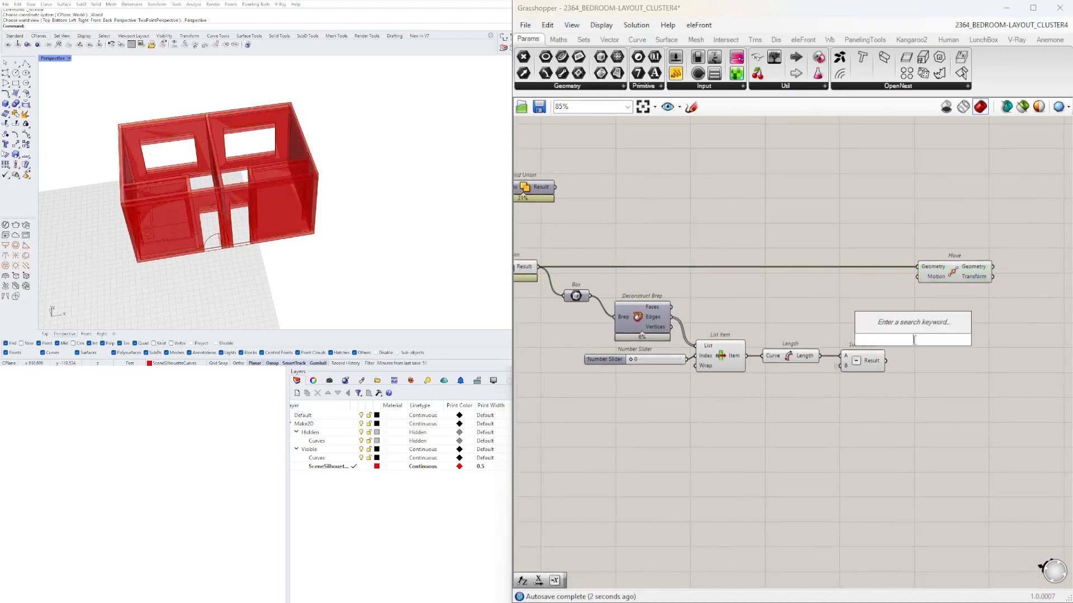
type("x")
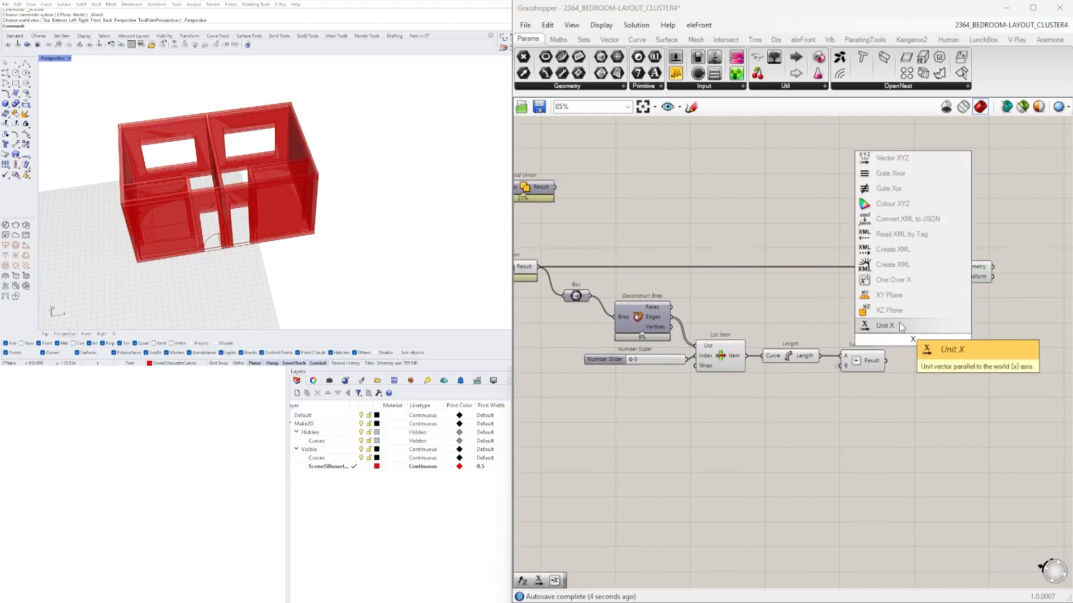
left_click(899, 323)
left_click_drag(917, 345, 944, 349)
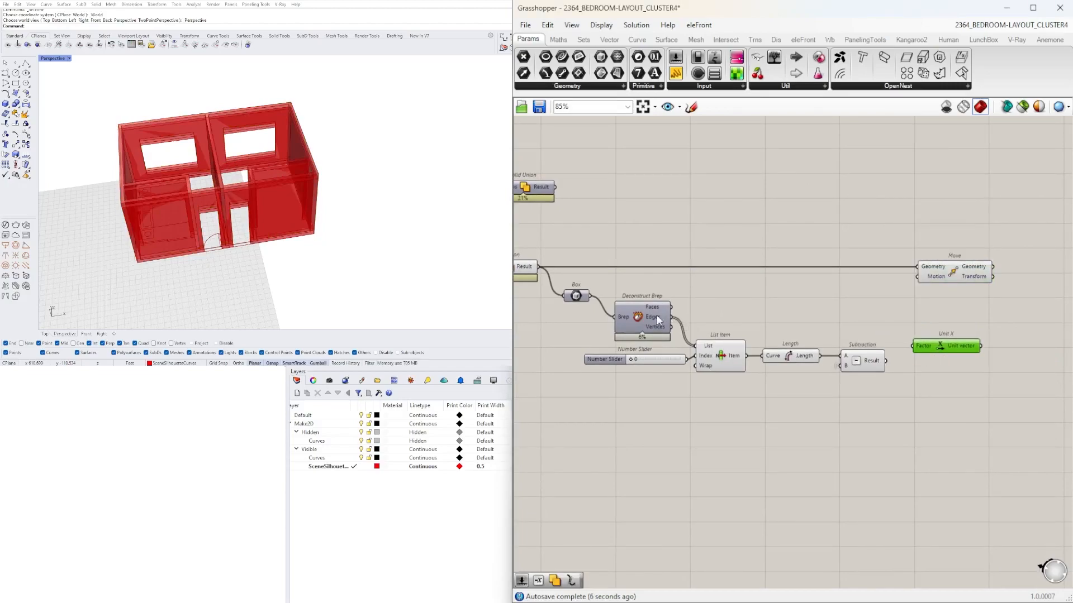
right_click_drag(641, 298, 804, 287)
left_click(741, 286)
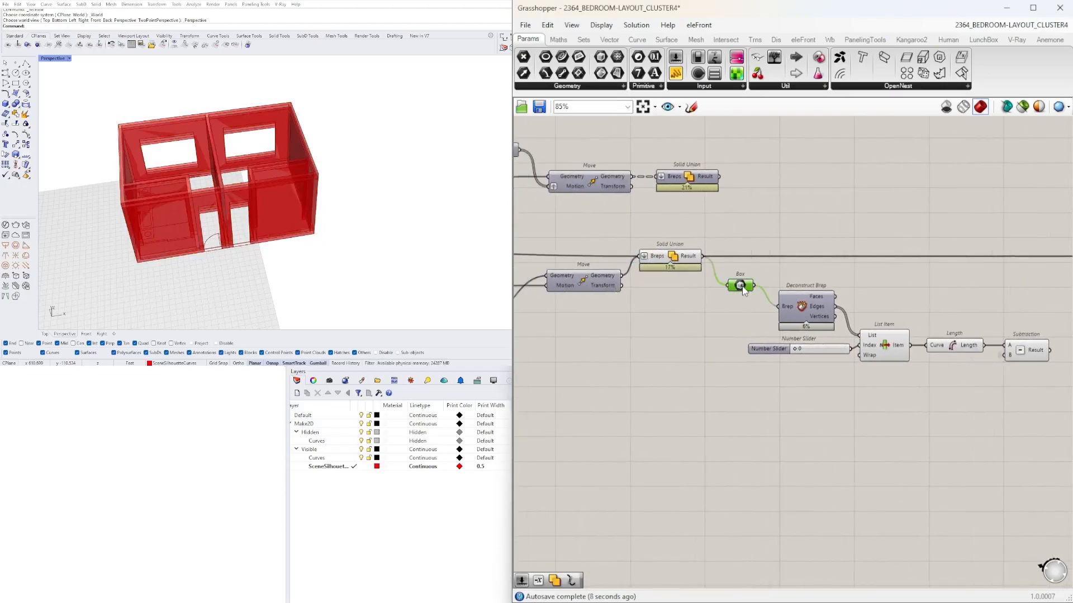
scroll(742, 290, "down", 3)
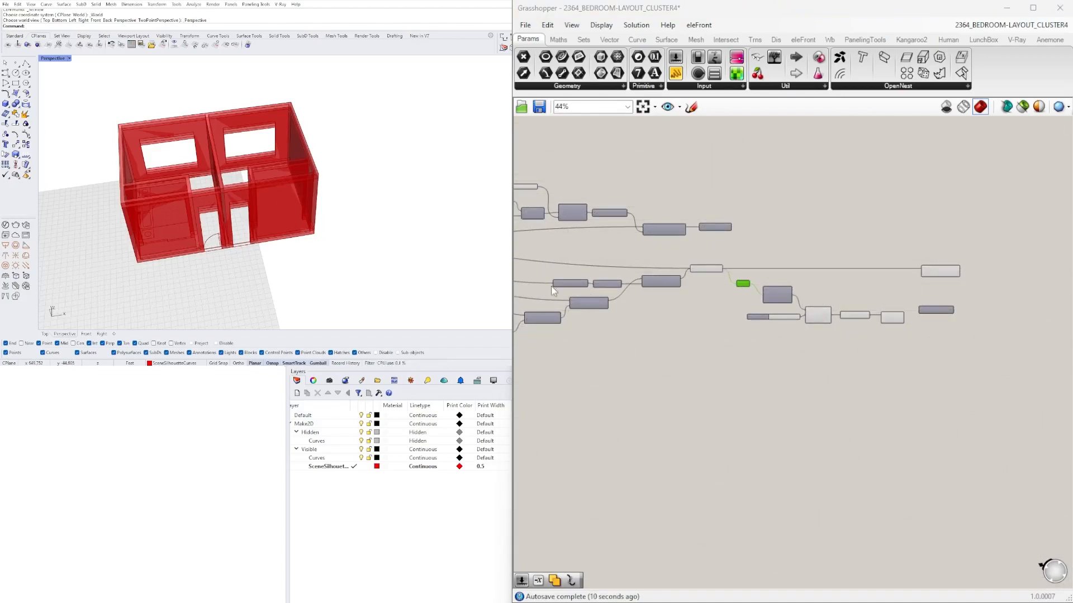
- Shift the Subtraction component slightly further away from the Length component
scroll(740, 287, "up", 4)
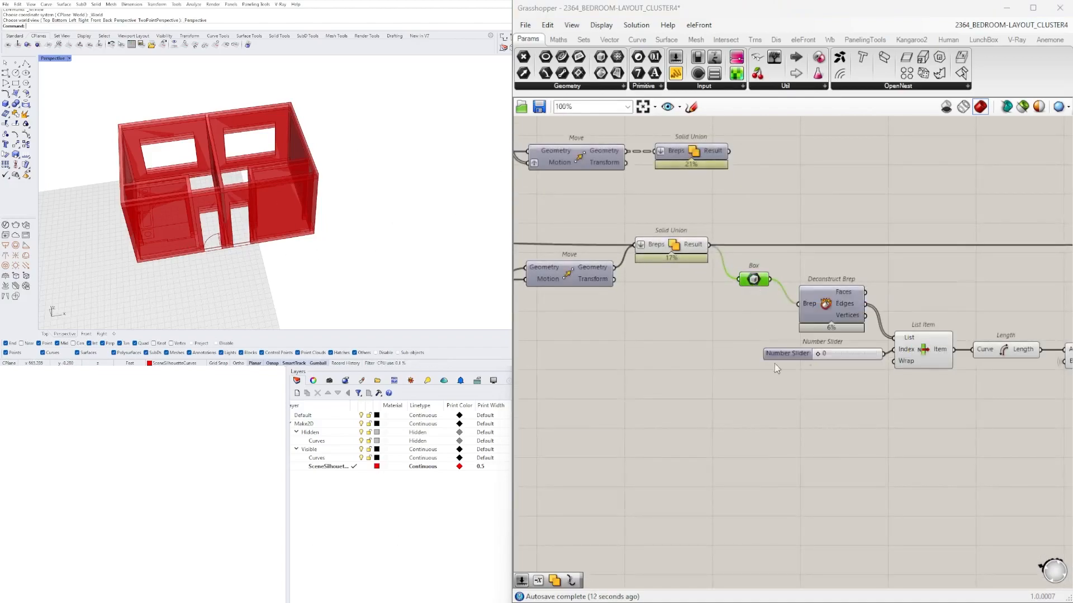
right_click_drag(807, 304, 661, 265)
left_click(684, 267)
left_click(776, 313)
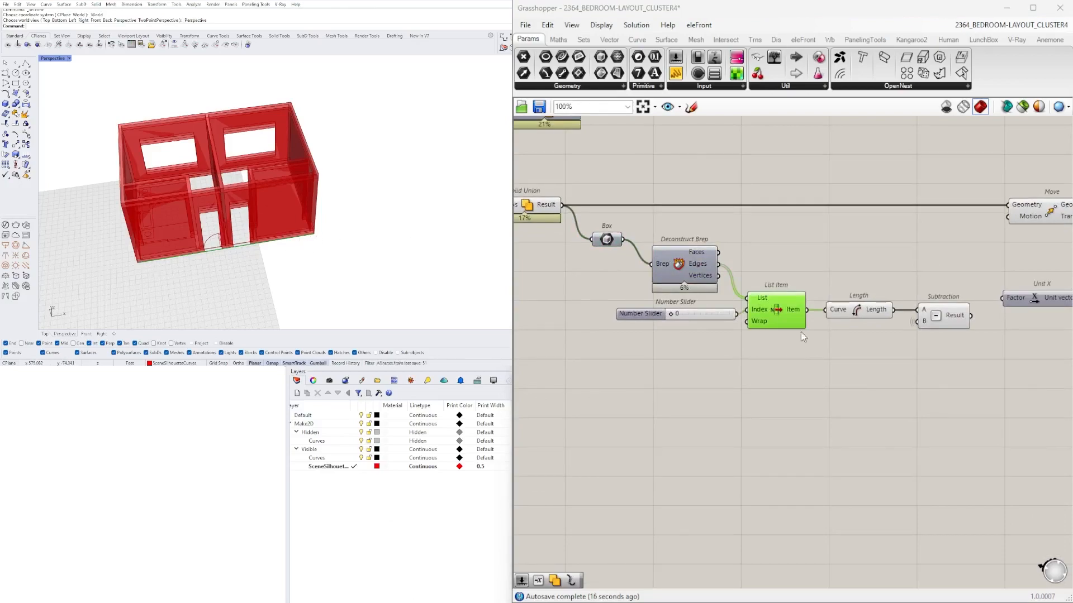
left_click(865, 310)
right_click_drag(866, 311, 627, 296)
left_click(713, 305)
left_click_drag(714, 305, 721, 306)
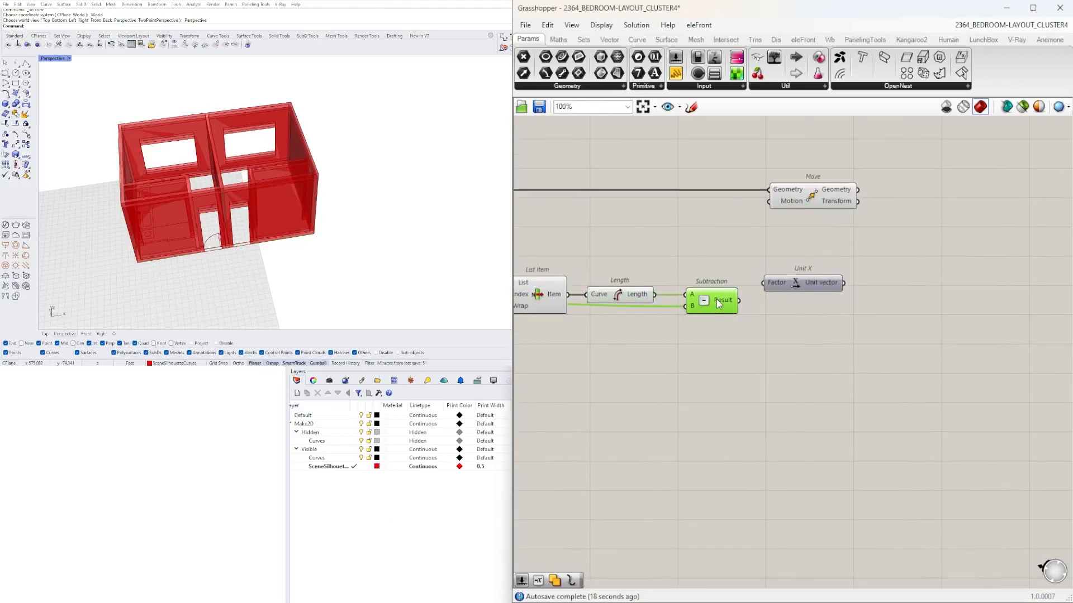
- Wire Subtraction's Result into Unit X's Factor and the Unit vector into Move's Motion, with Move placed beyond Unit X
scroll(720, 305, "down", 4)
scroll(766, 292, "up", 4)
left_click_drag(657, 317, 690, 299)
left_click_drag(730, 298, 725, 315)
left_click_drag(722, 216, 863, 223)
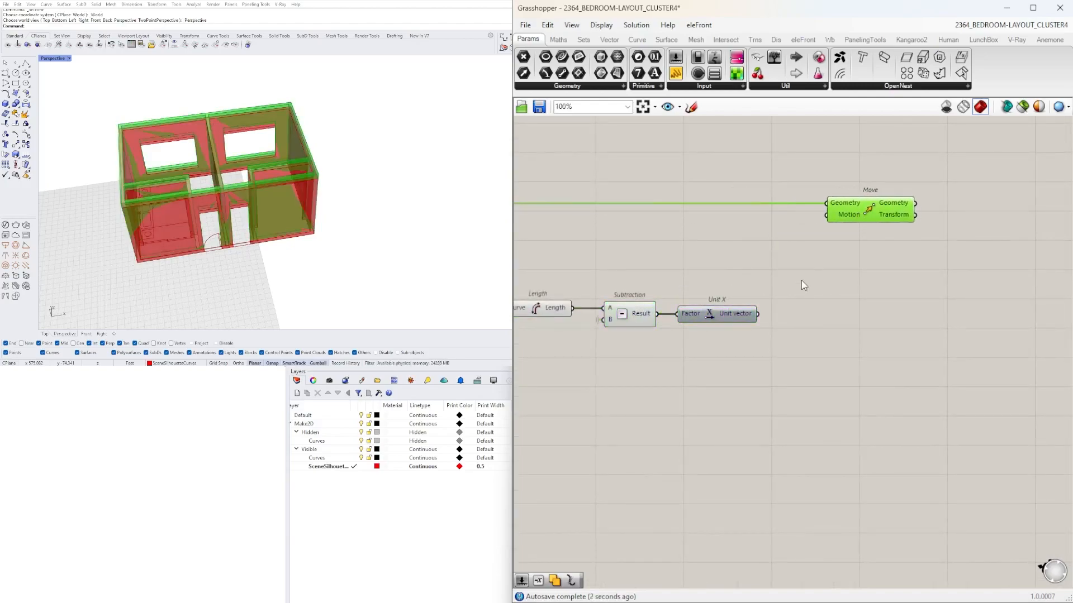
left_click(802, 281)
left_click_drag(758, 314, 838, 225)
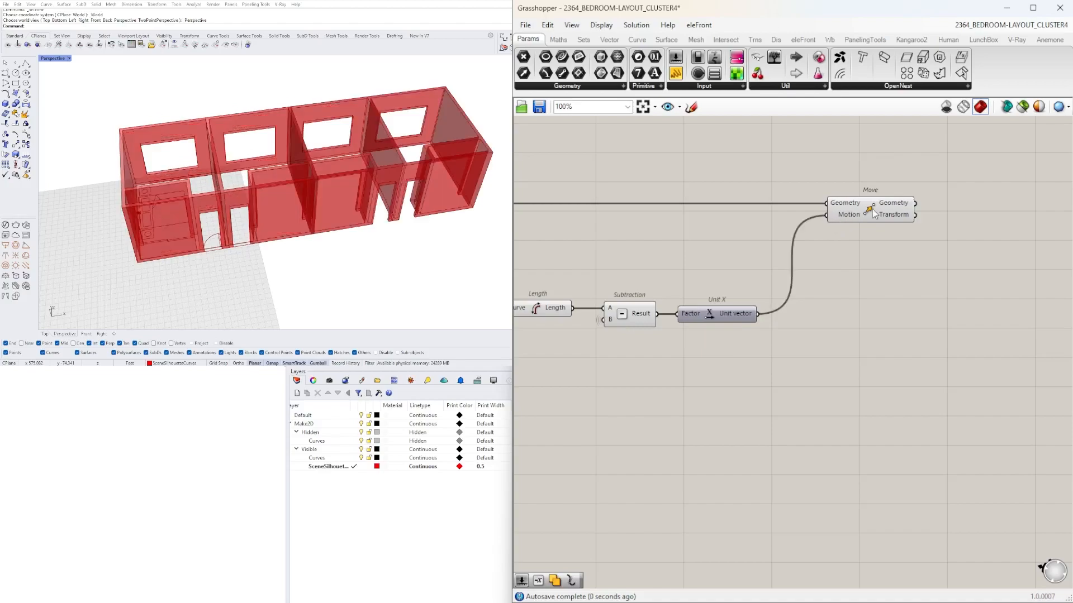
- Shift the Move and Unit X components further along to make room after Subtraction
left_click(850, 217)
scroll(356, 177, "down", 3)
right_click_drag(831, 254, 785, 340)
left_click_drag(812, 293, 929, 293)
left_click(698, 385)
left_click_drag(688, 400, 830, 400)
right_click_drag(641, 374, 782, 266)
- Add a Series component between Subtraction and Unit X and connect Subtraction's Result to its Step input
left_click(762, 378)
double_click(762, 377)
type("series")
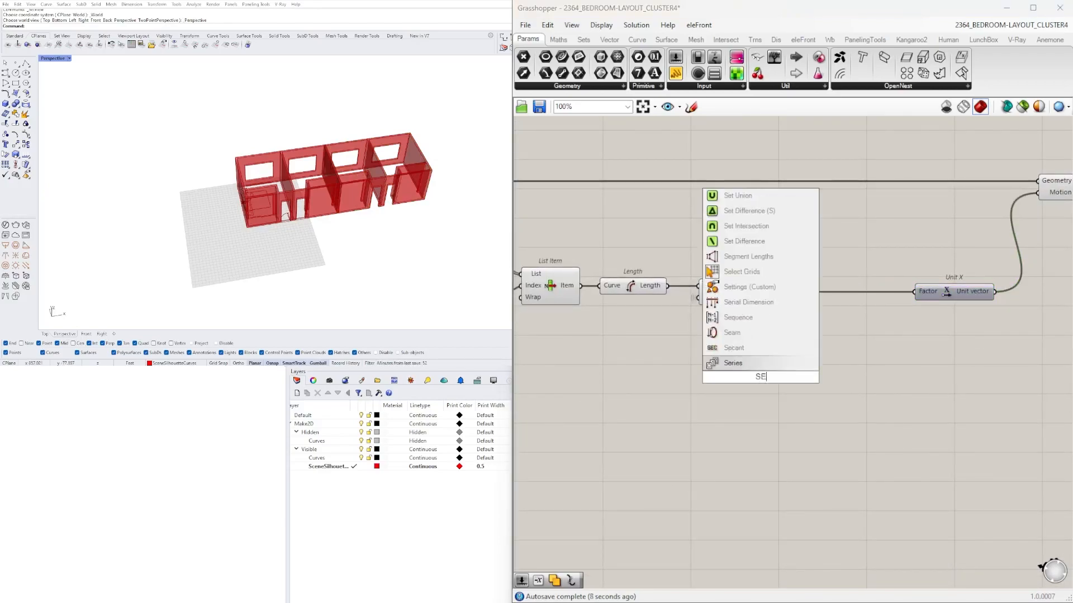
key("Return")
scroll(764, 366, "up", 3)
left_click_drag(806, 369, 857, 341)
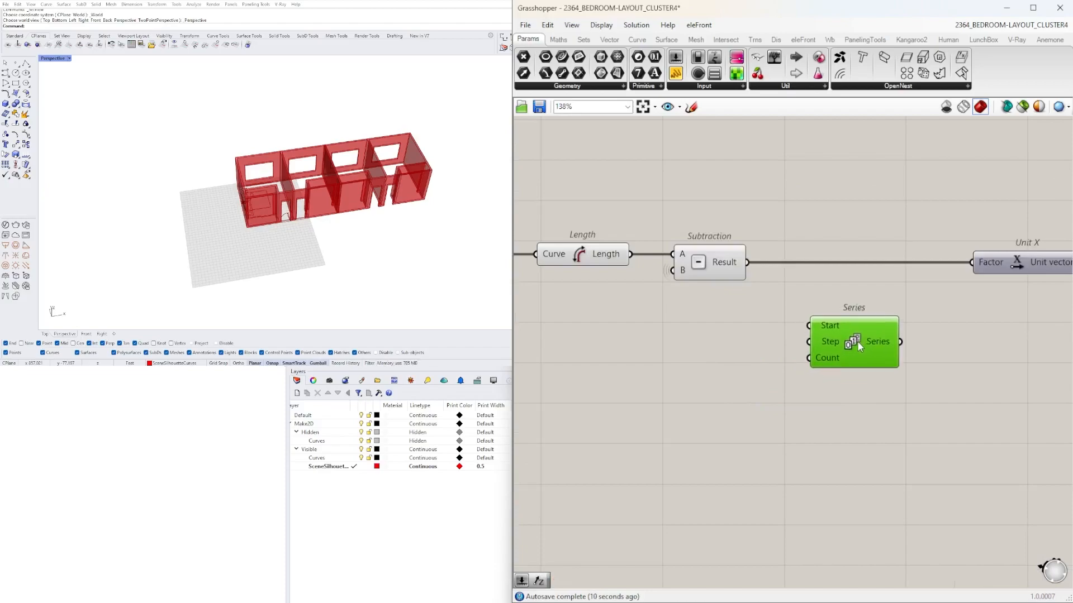
scroll(839, 339, "down", 1)
left_click_drag(760, 274, 812, 341)
- Add a number slider with the value 3 and connect it to the Series Count input
double_click(700, 415)
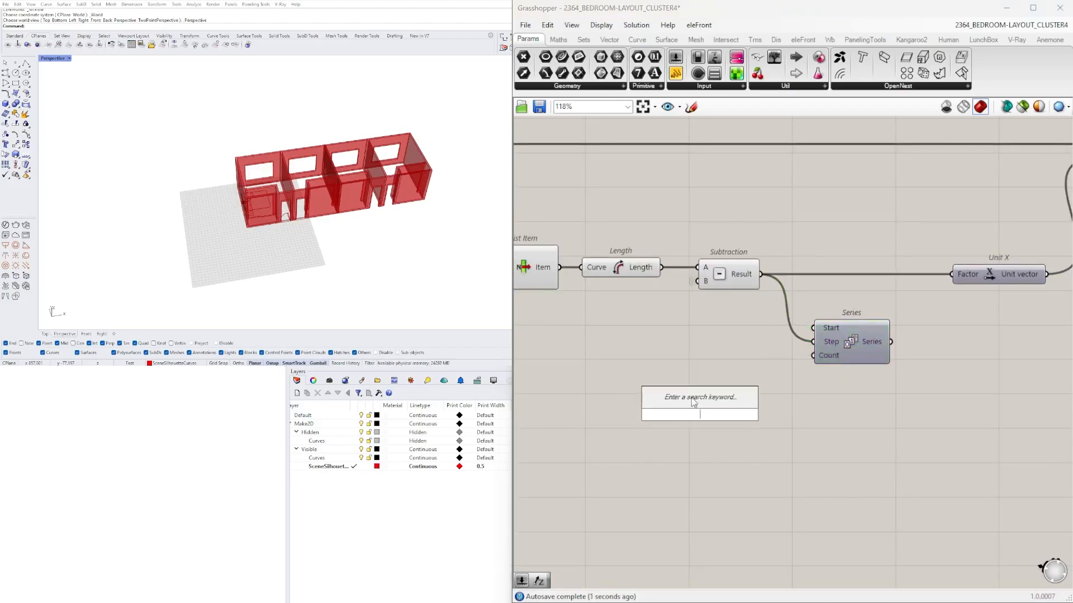
type("3")
key("Return")
scroll(783, 373, "up", 1)
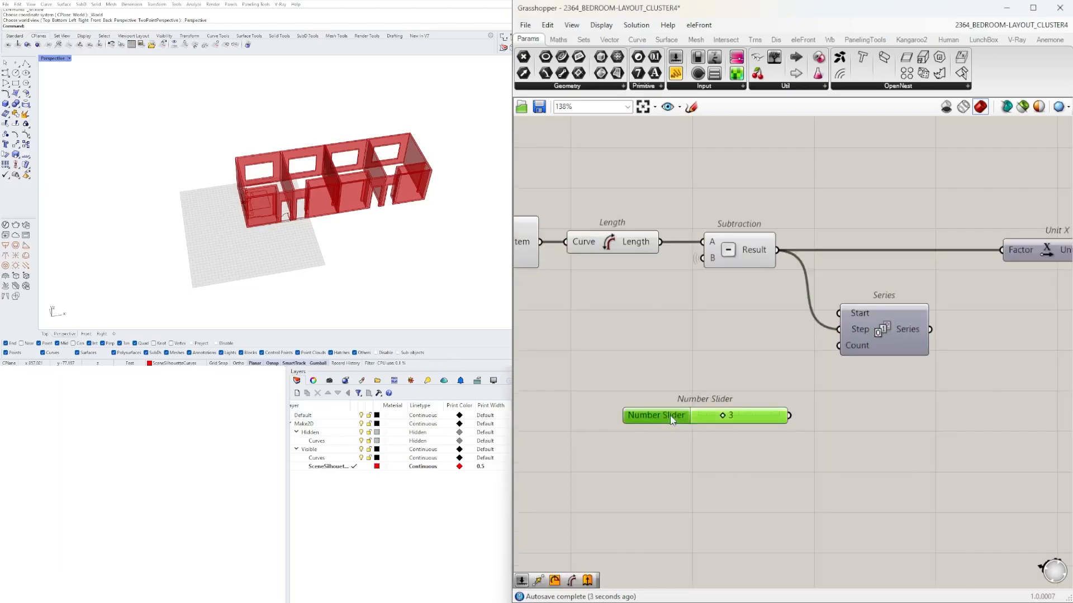
left_click_drag(808, 367, 791, 350)
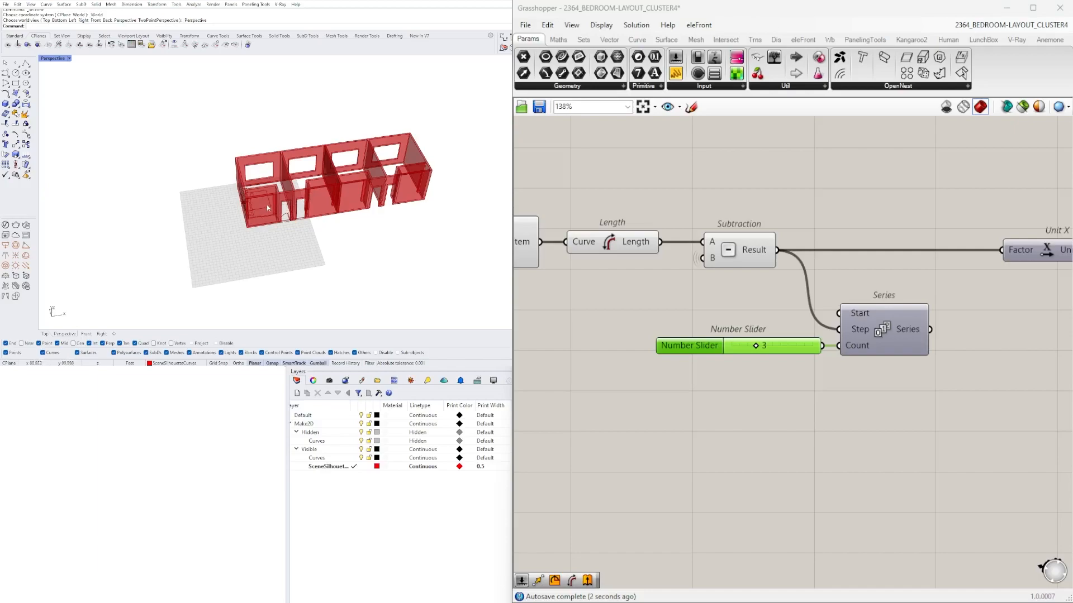
- Connect the Series output to Unit X's Factor and shift Series and its slider up closer to the chain
mouse_move(863, 333)
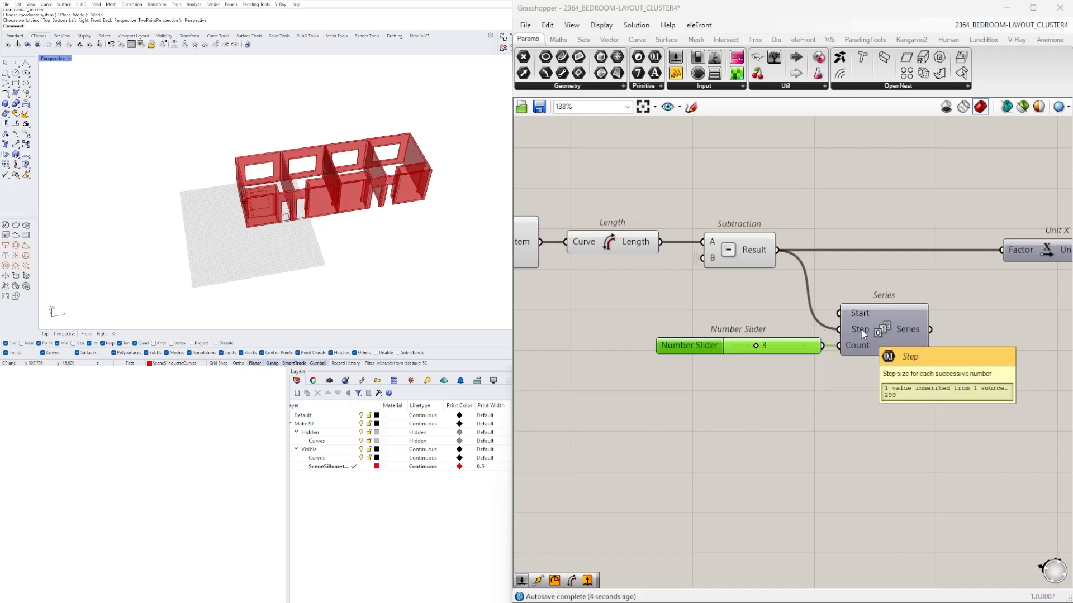
mouse_move(911, 330)
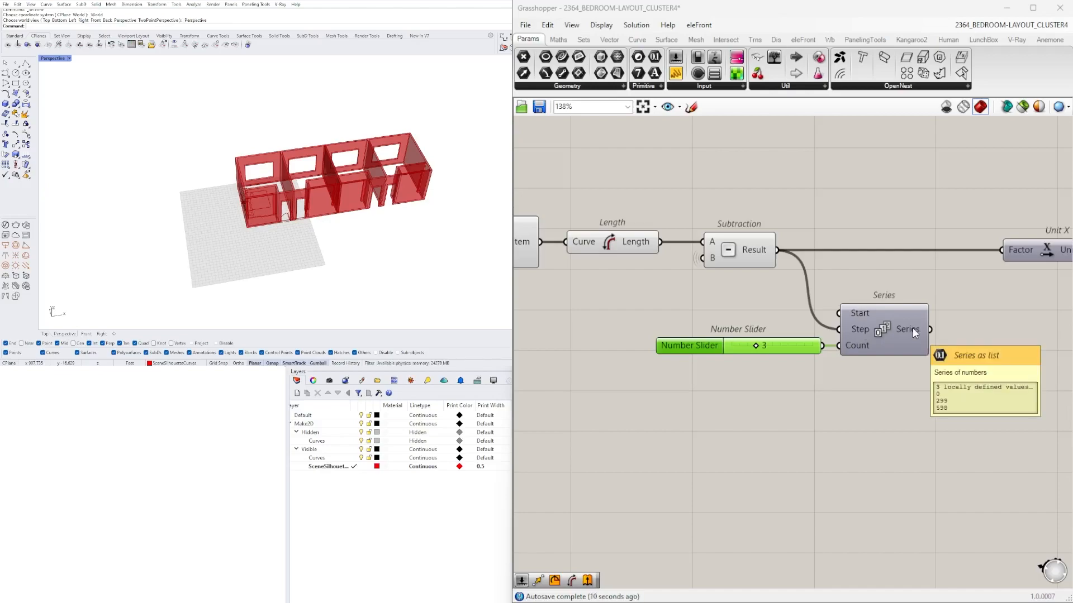
right_click_drag(916, 329, 804, 341)
left_click_drag(818, 341, 907, 272)
left_click_drag(906, 463, 615, 313)
left_click_drag(774, 343, 770, 304)
- Set the slider feeding the Series Count to 8 and check the array in the perspective view
left_click(653, 346)
scroll(651, 340, "up", 4)
left_click_drag(627, 299, 720, 300)
scroll(454, 211, "down", 3)
scroll(307, 242, "up", 5)
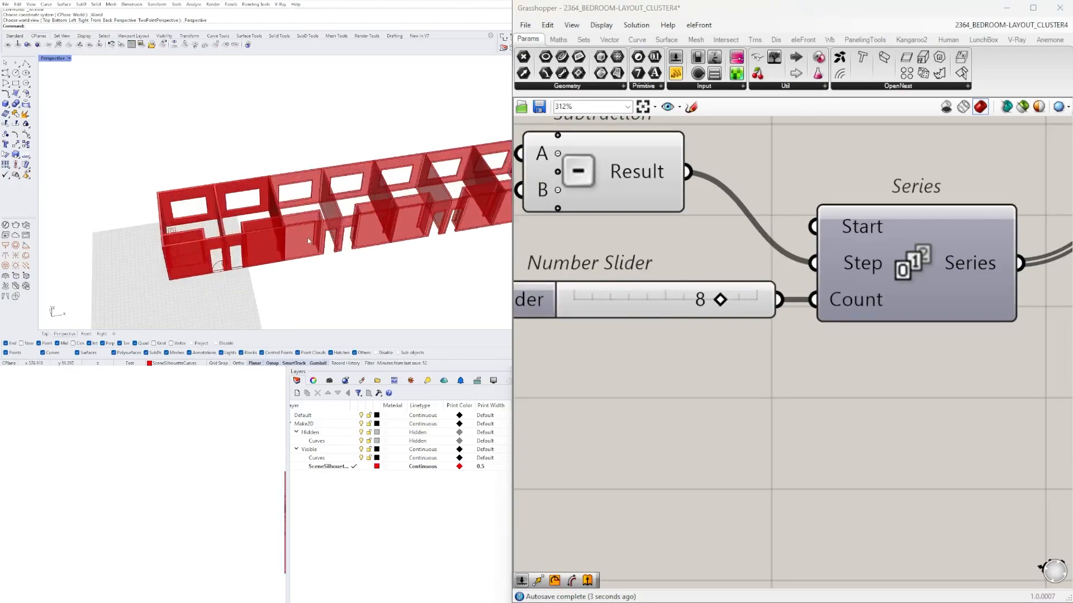
scroll(316, 261, "down", 2)
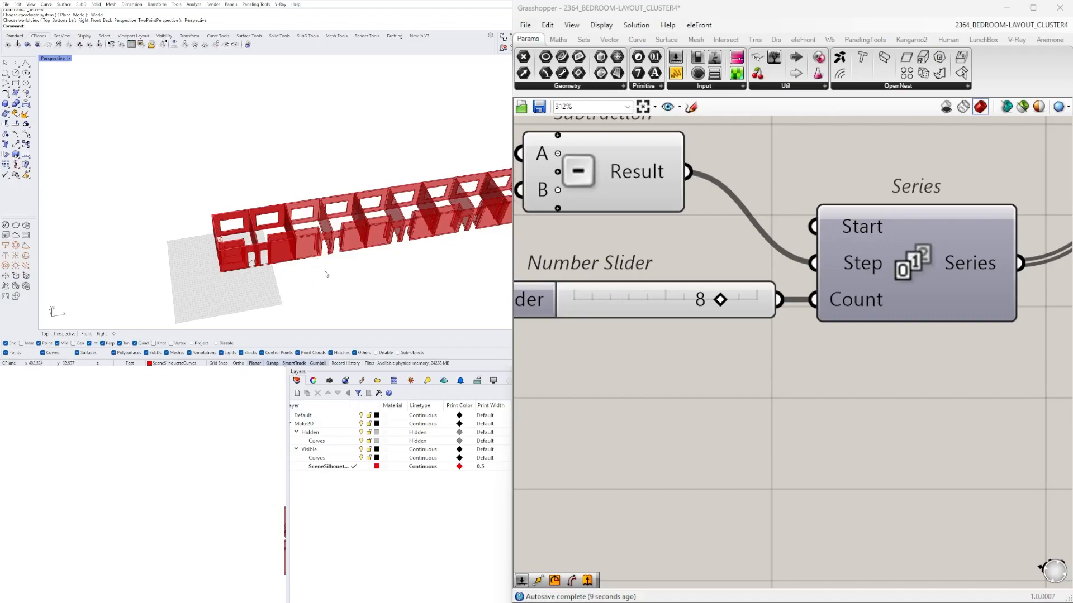
- Delete the Subtraction between the BEDROOMS slider and Series and wire the slider directly into Count
scroll(742, 325, "down", 4)
right_click_drag(849, 355, 726, 364)
scroll(804, 342, "down", 3)
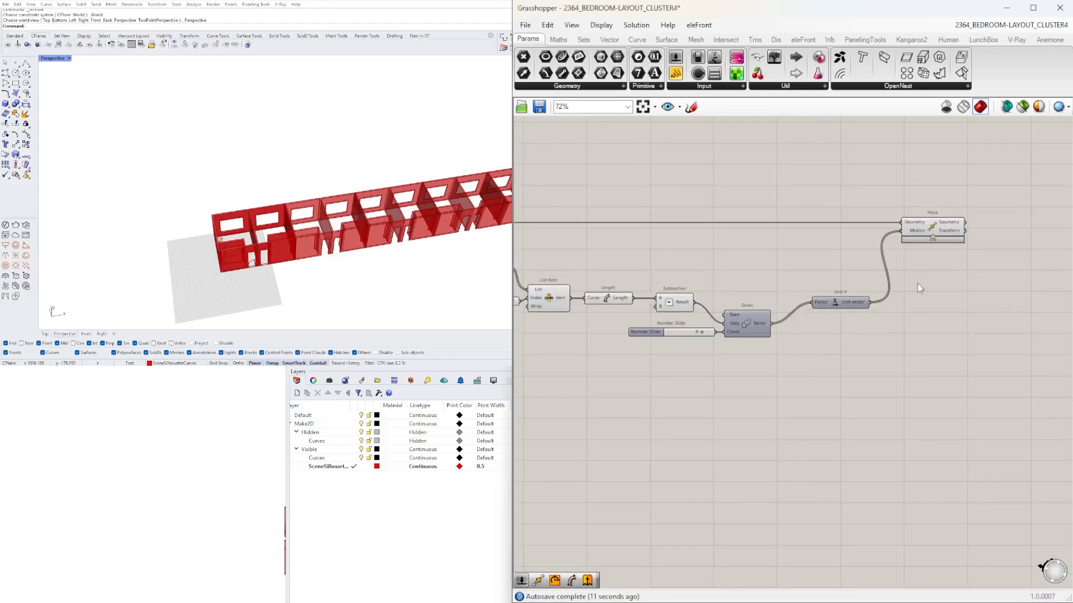
scroll(837, 302, "up", 2)
left_click_drag(829, 302, 786, 336)
scroll(527, 367, "up", 3)
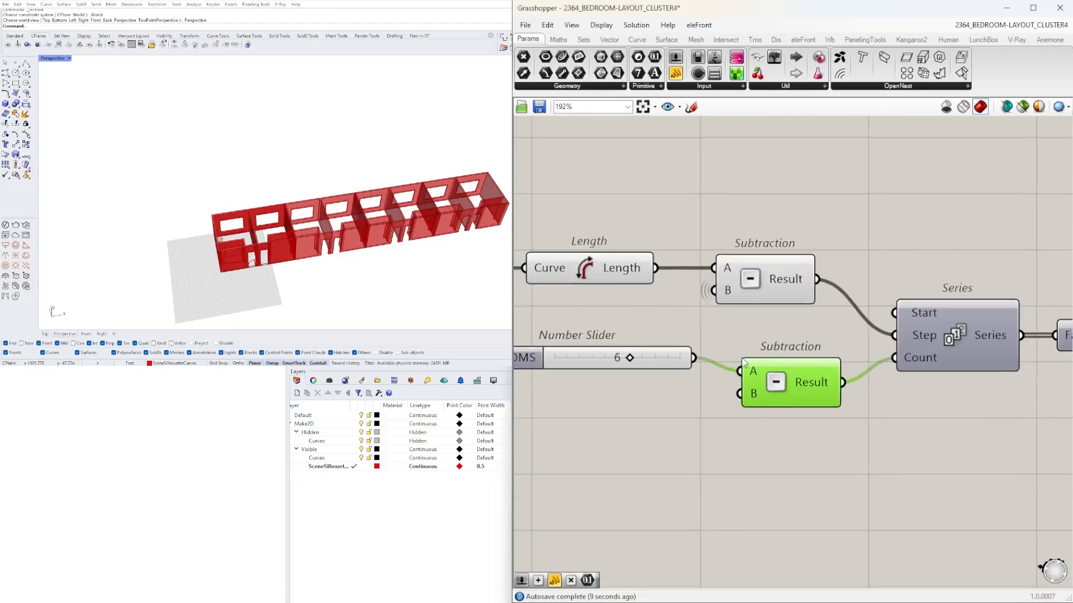
key("Delete")
left_click_drag(693, 358, 896, 357)
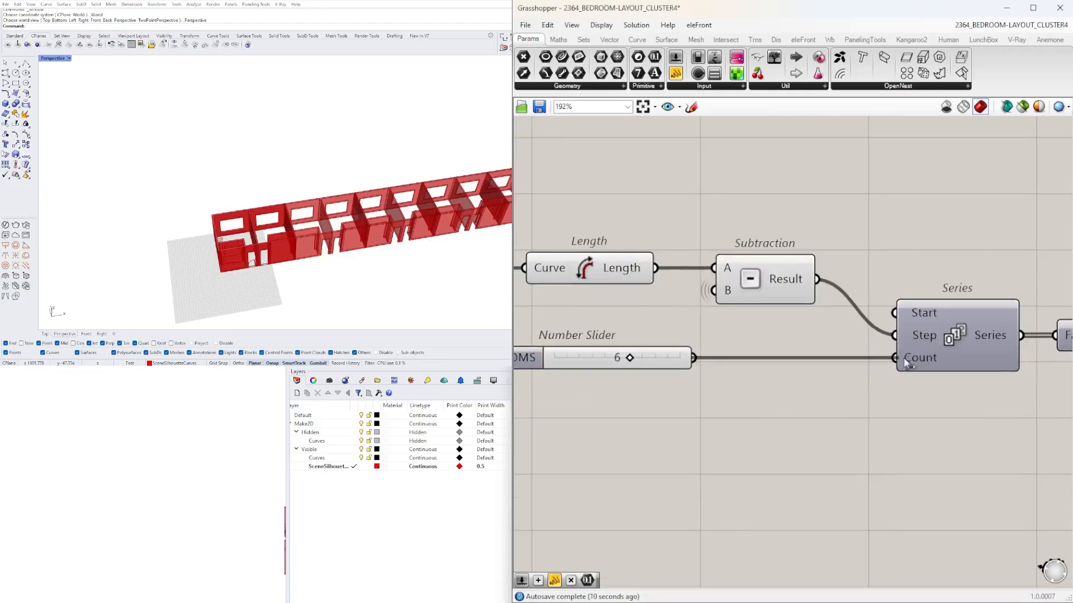
- Set the BEDROOMS slider to 2
scroll(620, 360, "up", 3)
left_click_drag(617, 362, 539, 369)
scroll(738, 359, "down", 3)
left_click_drag(738, 359, 852, 358)
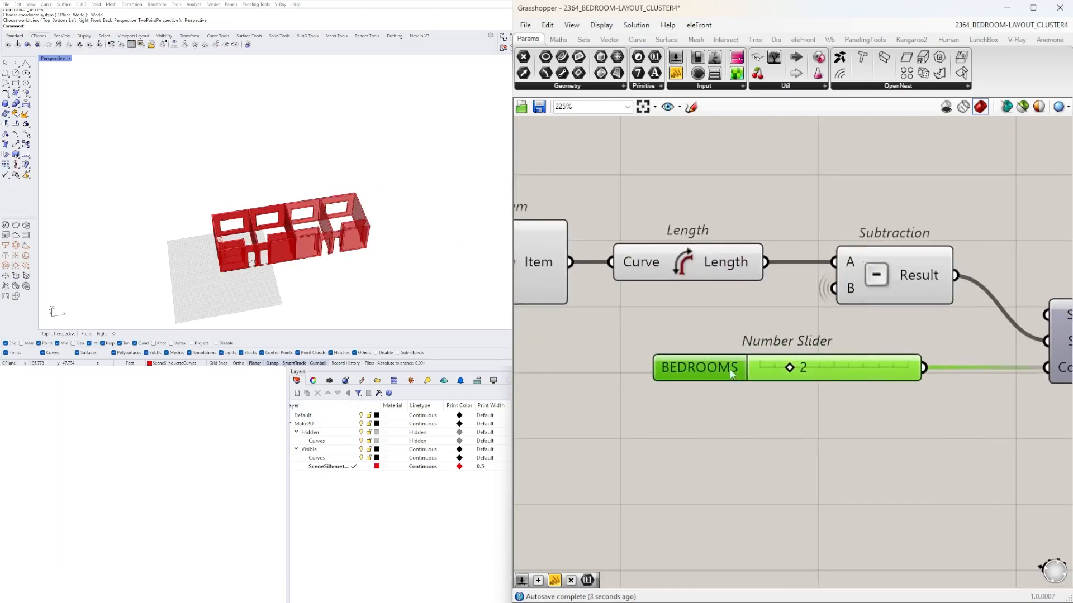
right_click(691, 373)
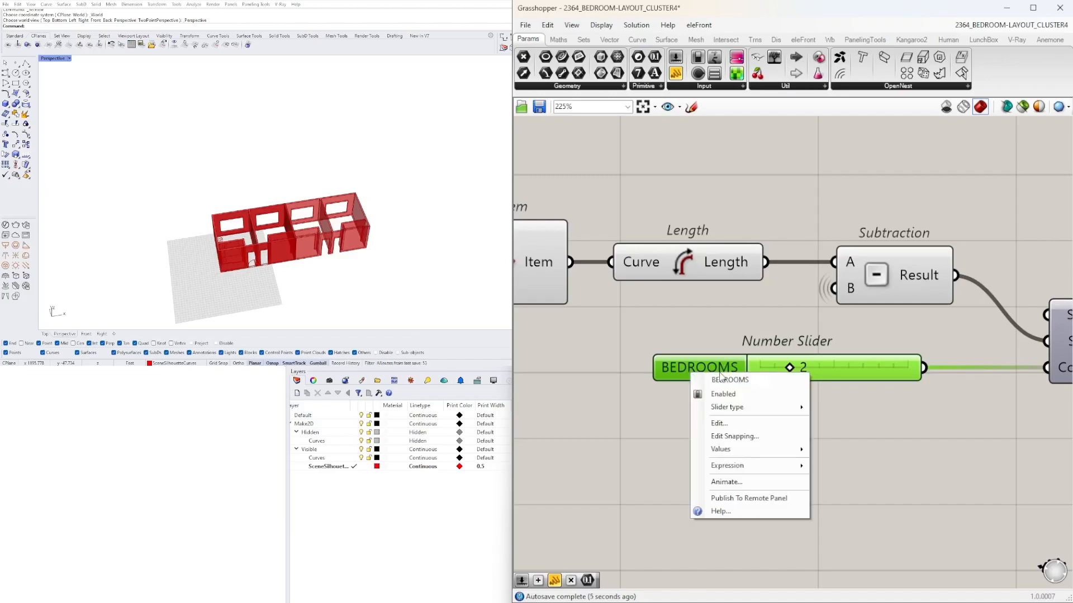
left_click(667, 330)
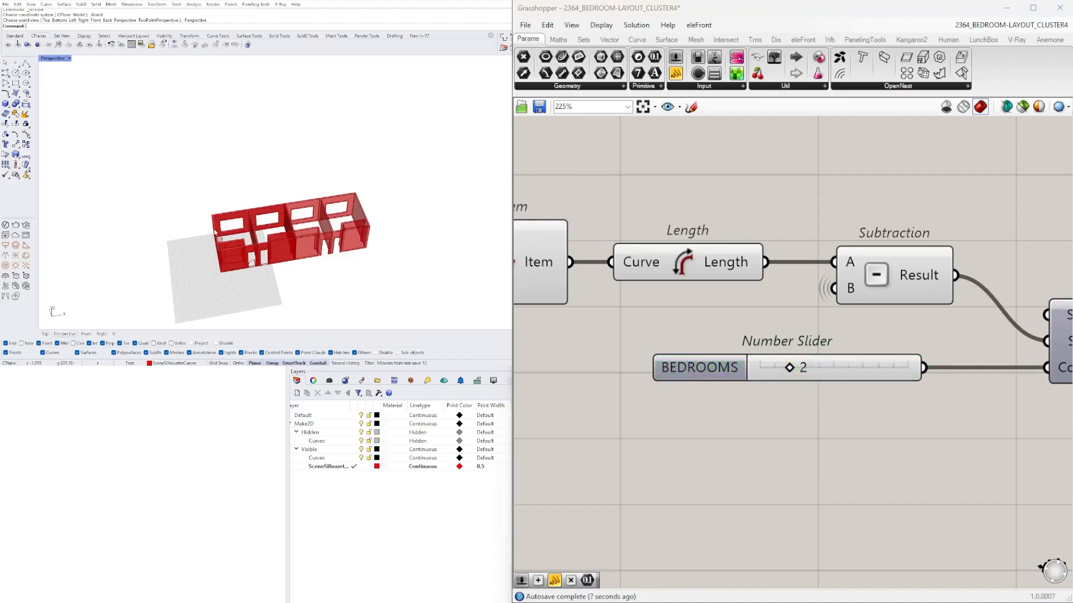
- Turn off the preview of the component chain from Box to Unit X
scroll(647, 350, "down", 5)
right_click_drag(650, 357, 803, 361)
scroll(803, 360, "down", 3)
left_click_drag(948, 378, 720, 325)
key("space")
left_click(777, 288)
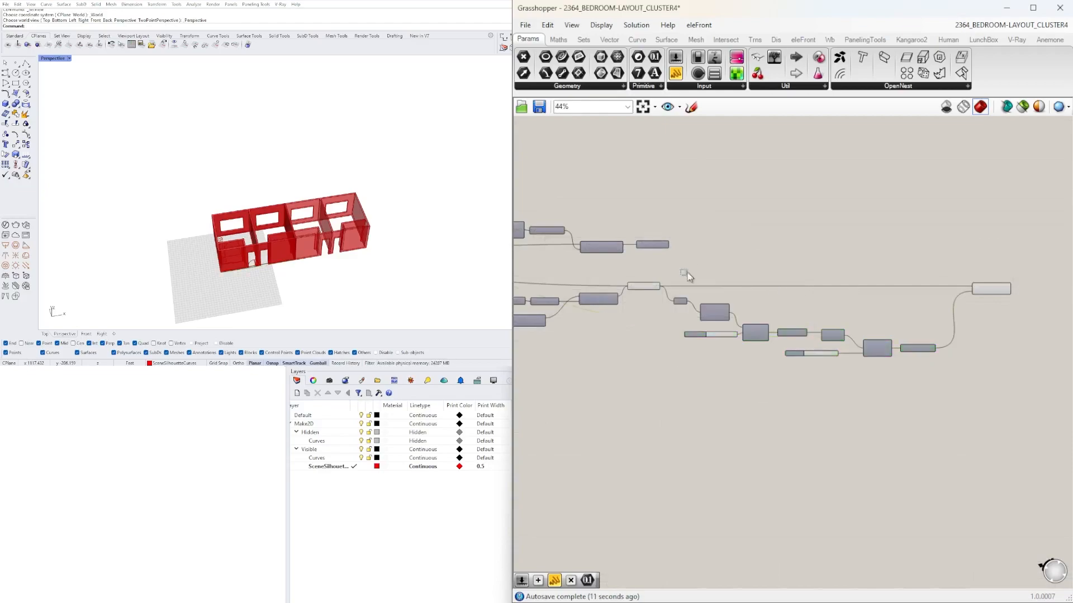
- Turn off the preview of the mirror branch's Solid Union
left_click_drag(695, 267, 642, 304)
middle_click(688, 276)
left_click(725, 237)
left_click(734, 239)
scroll(660, 261, "up", 2)
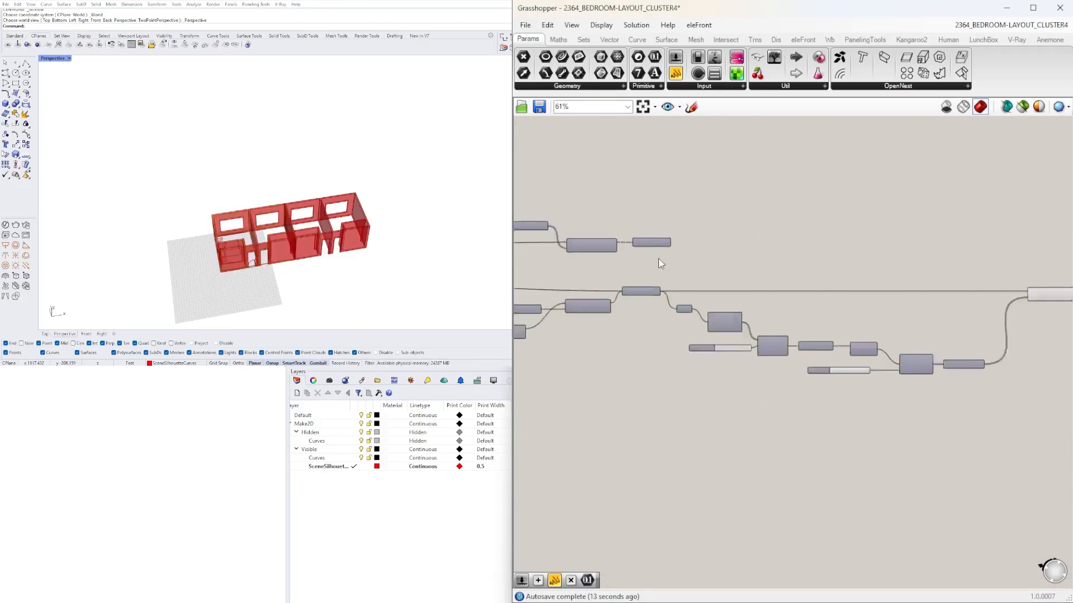
- Add a Geometry parameter above the array's Move component
right_click_drag(713, 287, 604, 301)
right_click_drag(743, 270, 707, 270)
right_click_drag(989, 280, 939, 288)
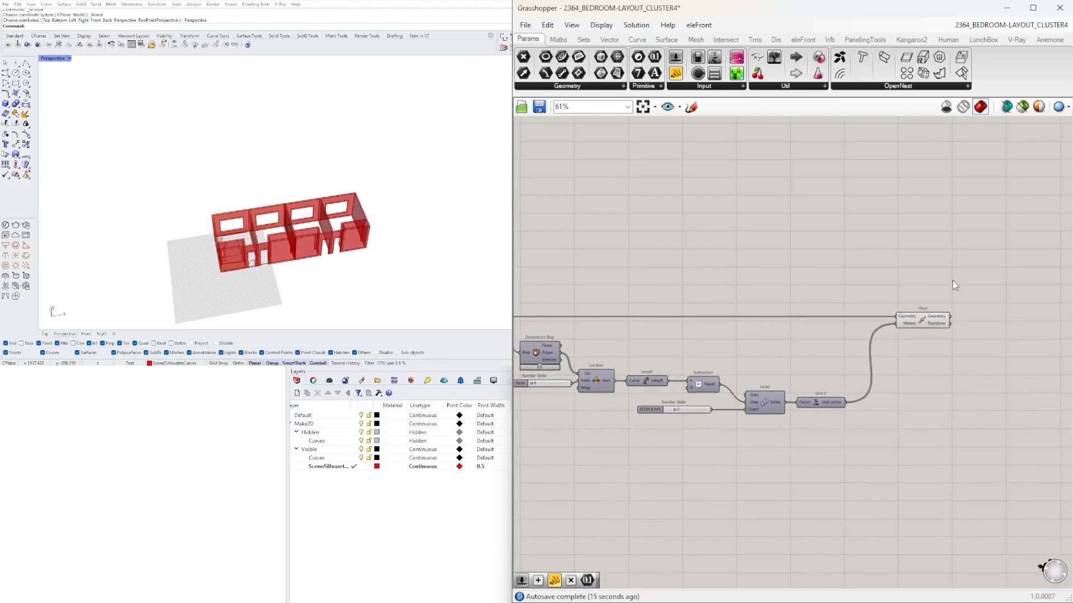
double_click(960, 263)
type("GEO")
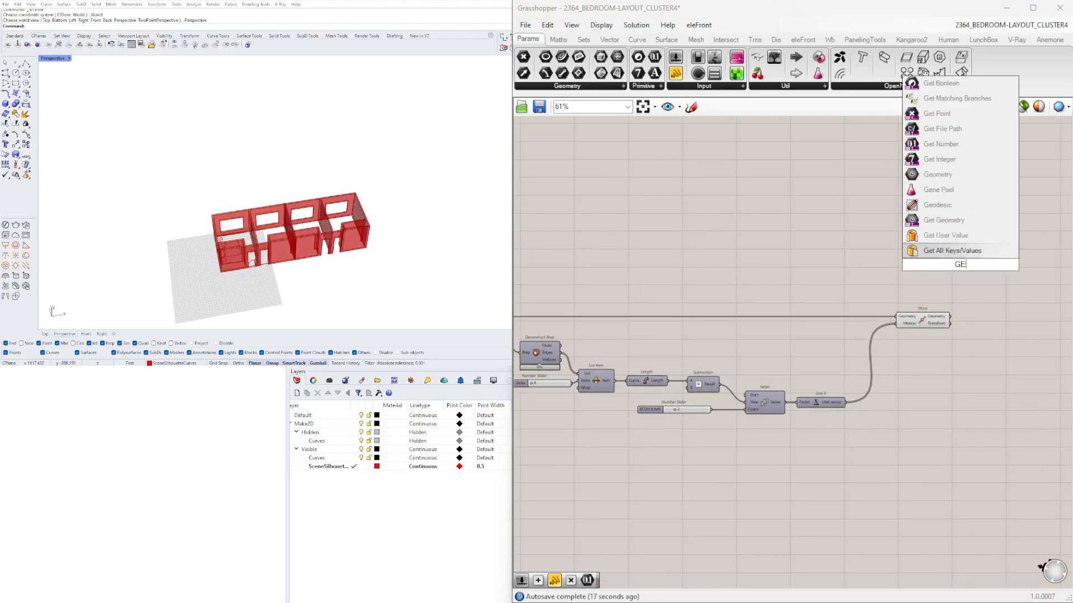
left_click(942, 251)
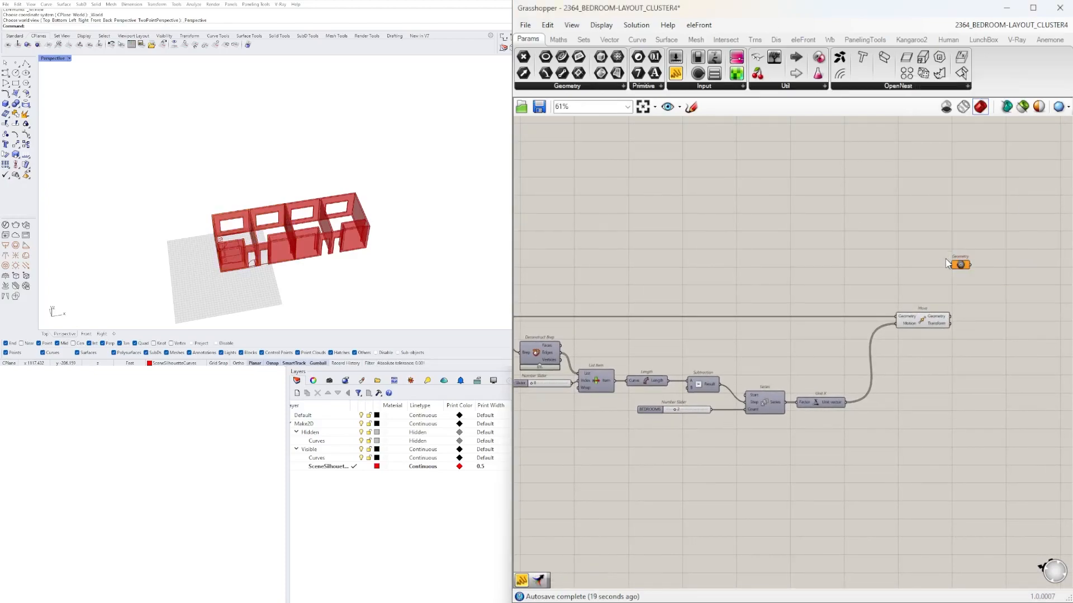
- Connect the upper branch's Solid Union Result to the Geometry parameter and place the parameter beyond the Move component
scroll(770, 234, "down", 1)
right_click_drag(593, 258, 656, 287)
left_click_drag(585, 284, 990, 287)
scroll(874, 333, "up", 3)
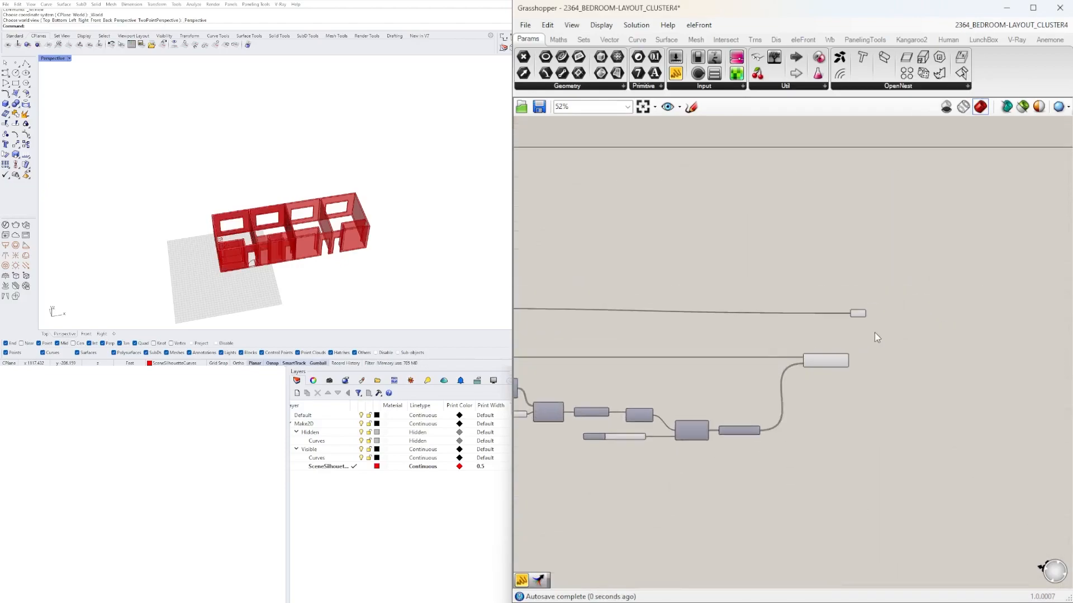
left_click(892, 293)
left_click_drag(892, 293, 932, 292)
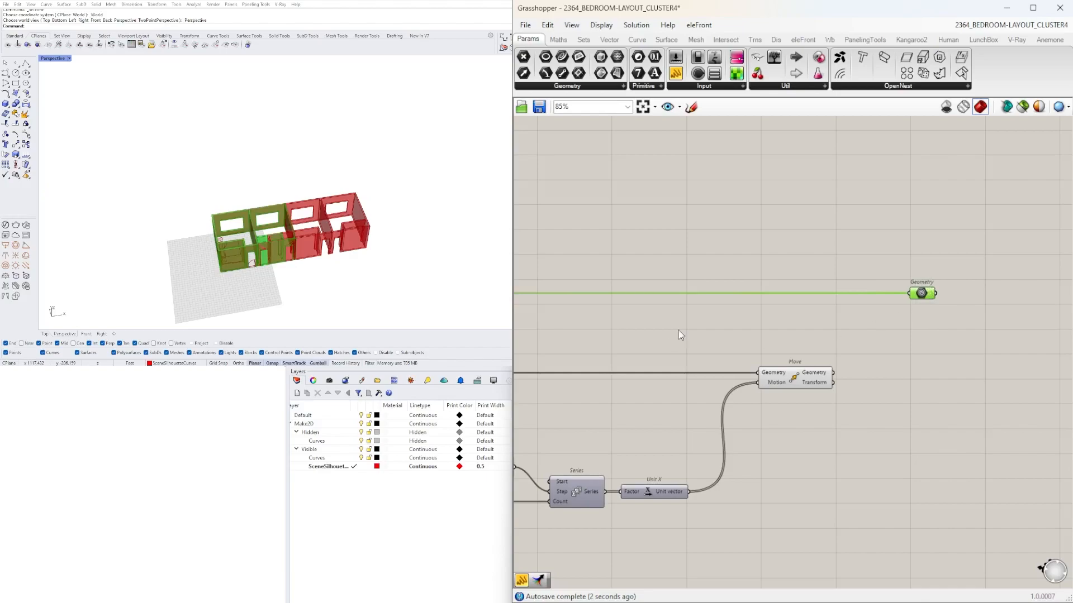
- Set the X ARRAY slider to 4
scroll(678, 330, "down", 5)
right_click_drag(586, 336, 887, 340)
scroll(651, 305, "up", 5)
scroll(709, 272, "up", 6)
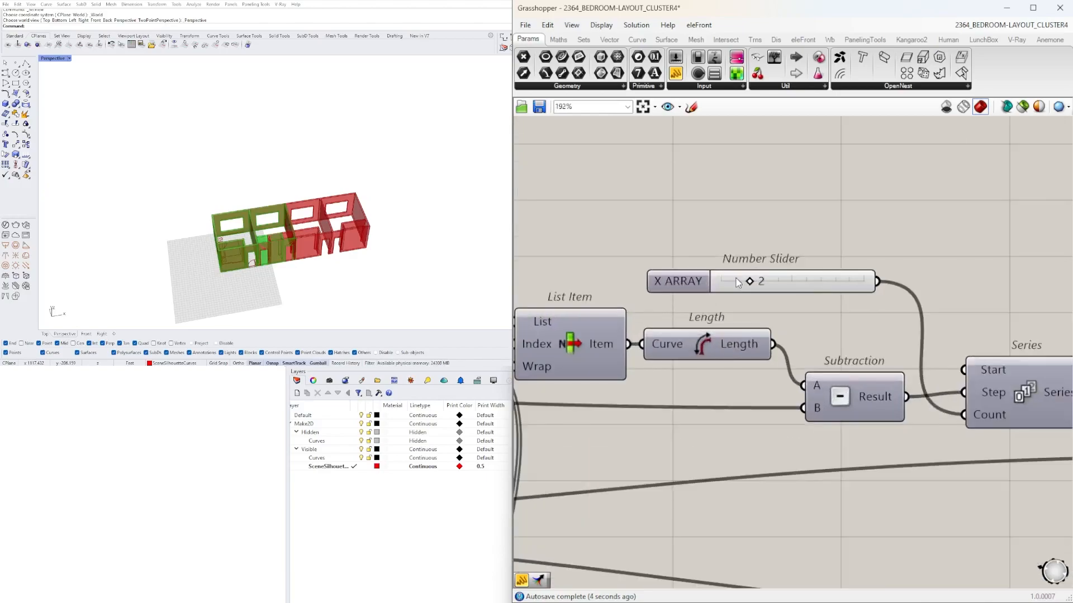
left_click(727, 274)
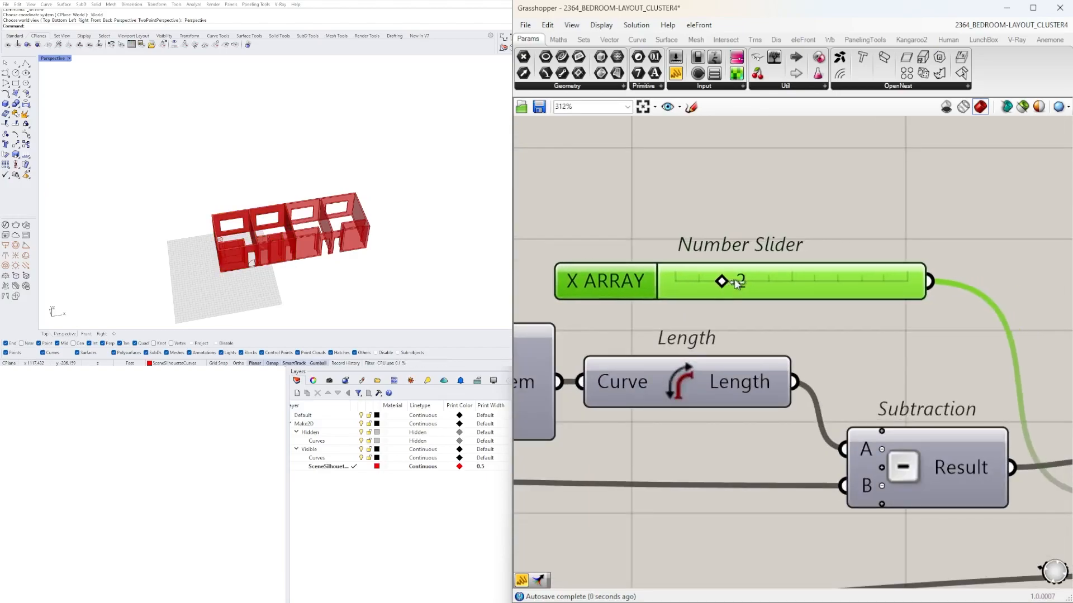
left_click(783, 191)
scroll(784, 191, "down", 10)
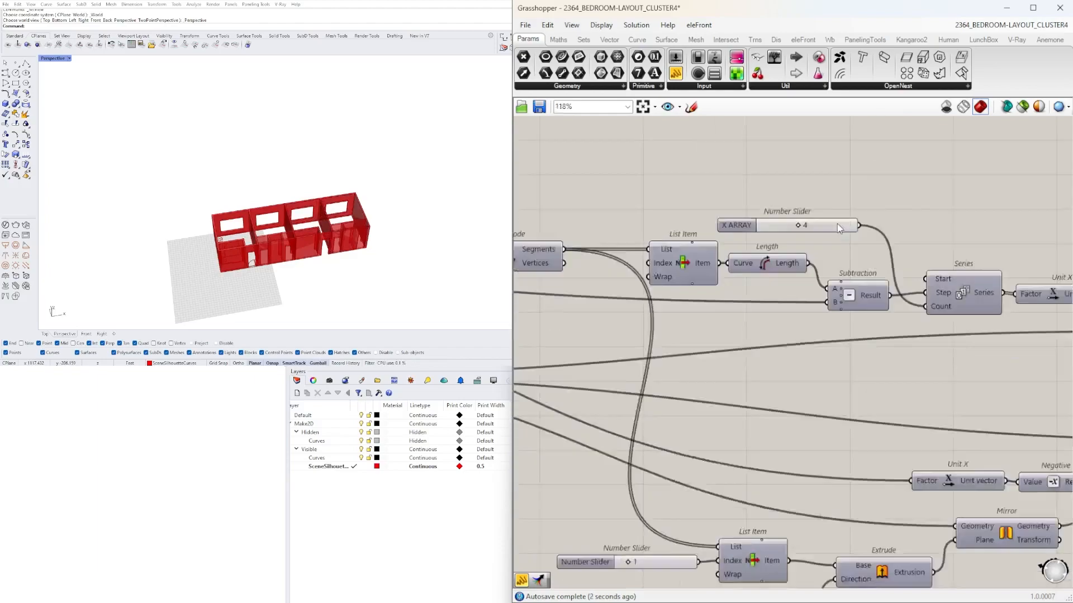
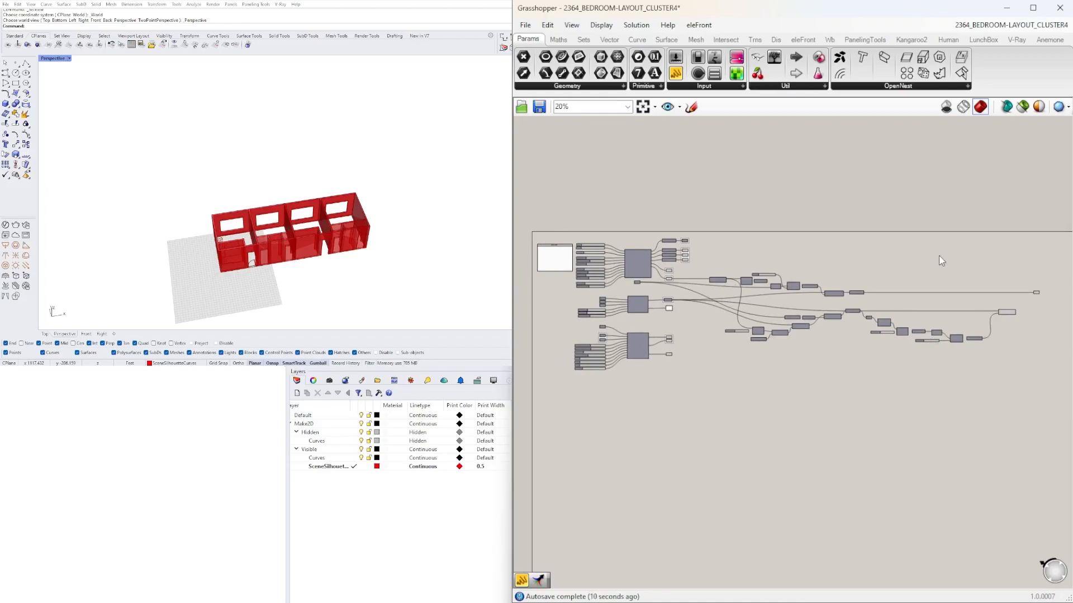
- Duplicate the Geometry parameter beside the array's Move and feed it from Move's Geometry output
scroll(994, 315, "up", 5)
left_click(885, 244)
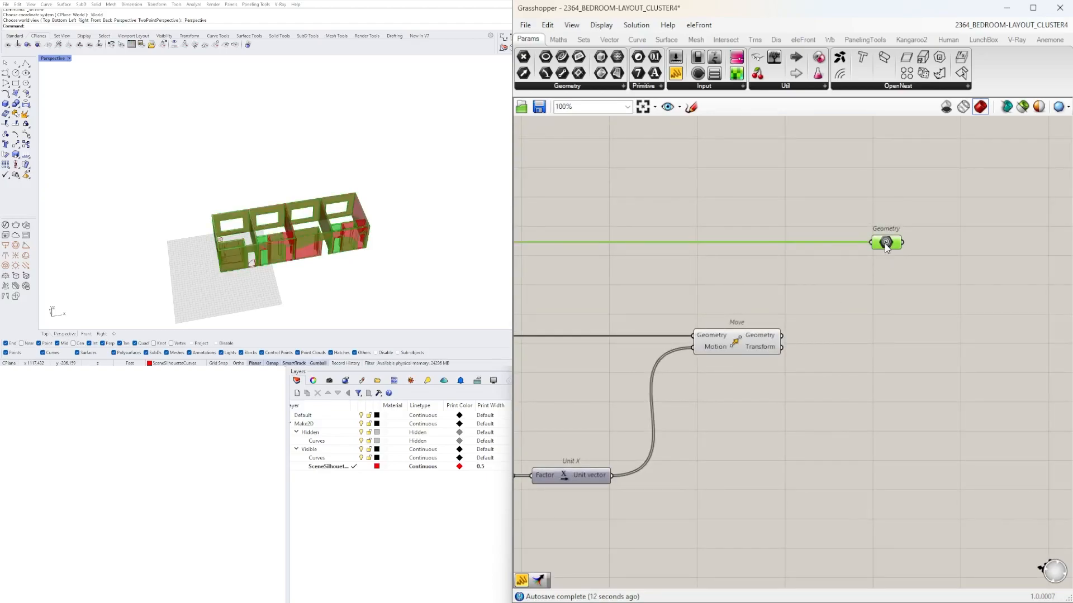
left_click_drag(890, 293, 884, 348, "alt")
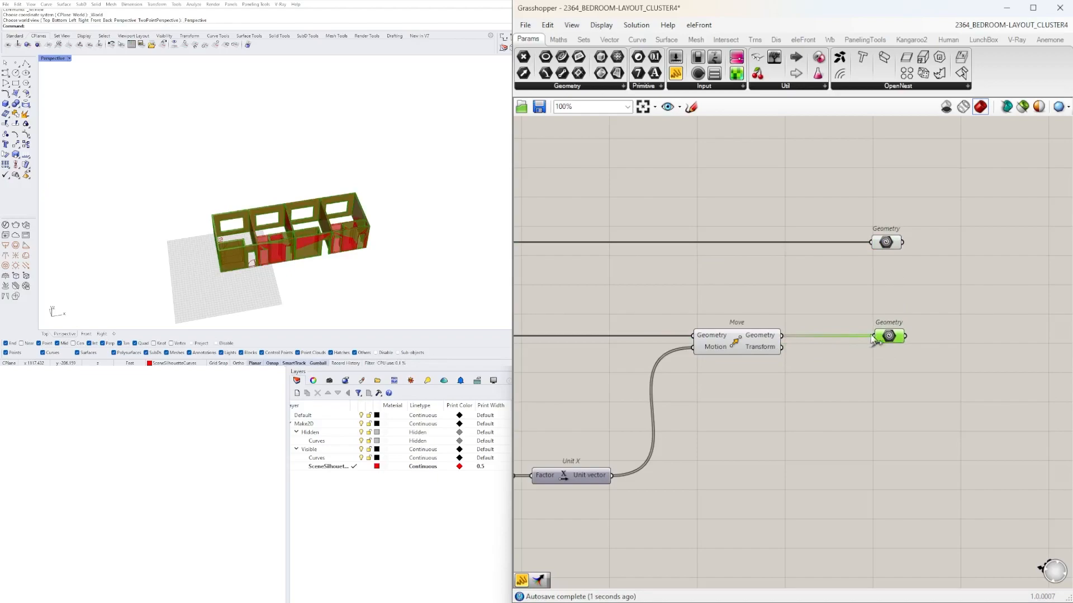
- Turn off the preview of the whole lower mirror-and-array branch, including its final Move
scroll(772, 408, "down", 6)
left_click_drag(968, 419, 566, 321)
middle_click(583, 321)
left_click(610, 294)
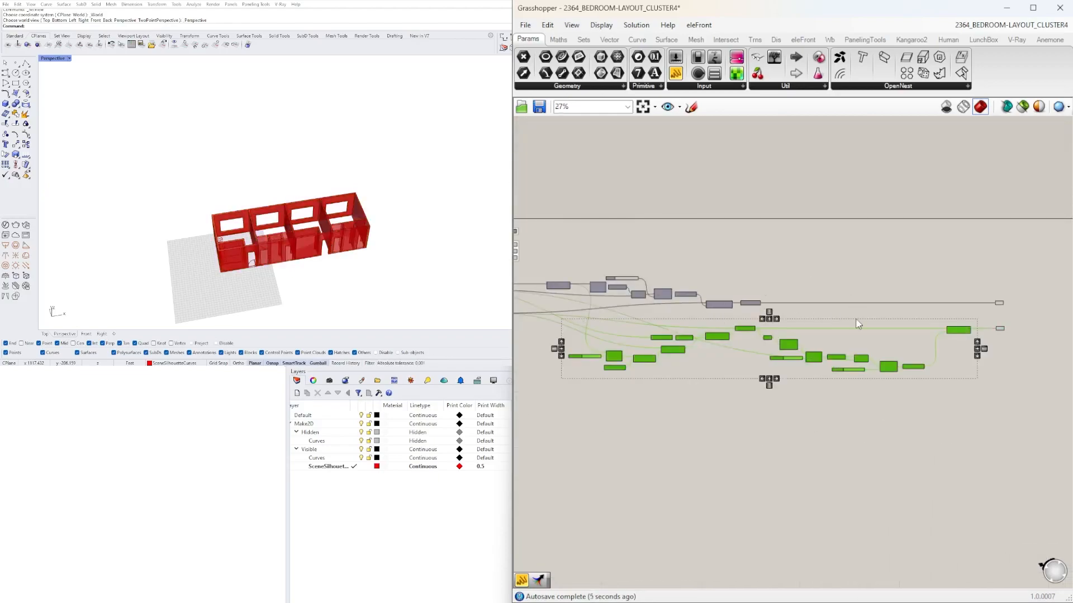
scroll(905, 314, "up", 2)
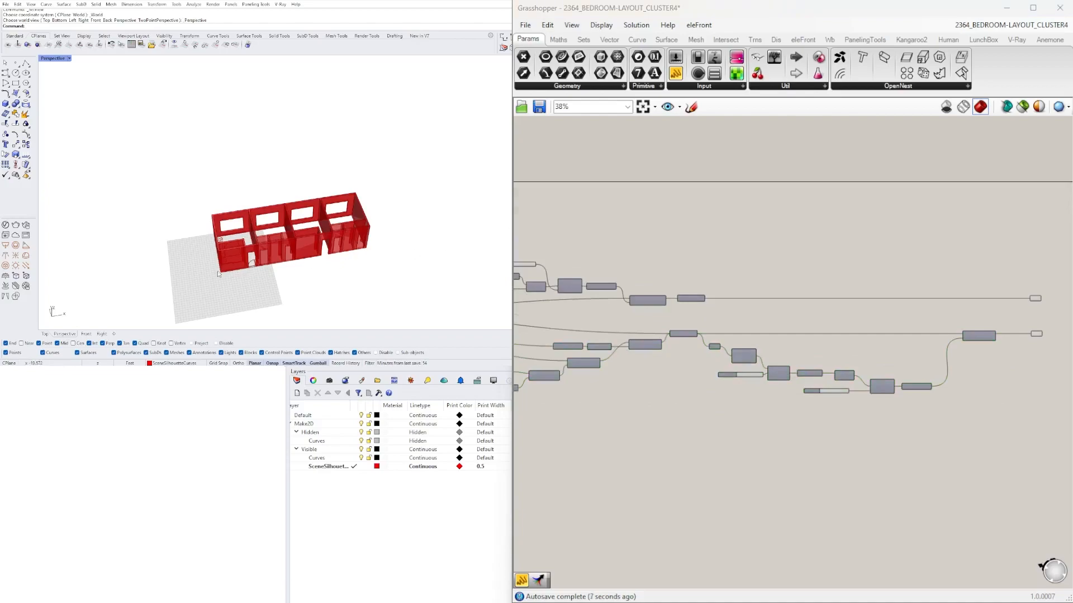
- Move the X ARRAY slider ahead of the Explode component and insert a Relay on its wire to the Series
scroll(960, 310, "down", 3)
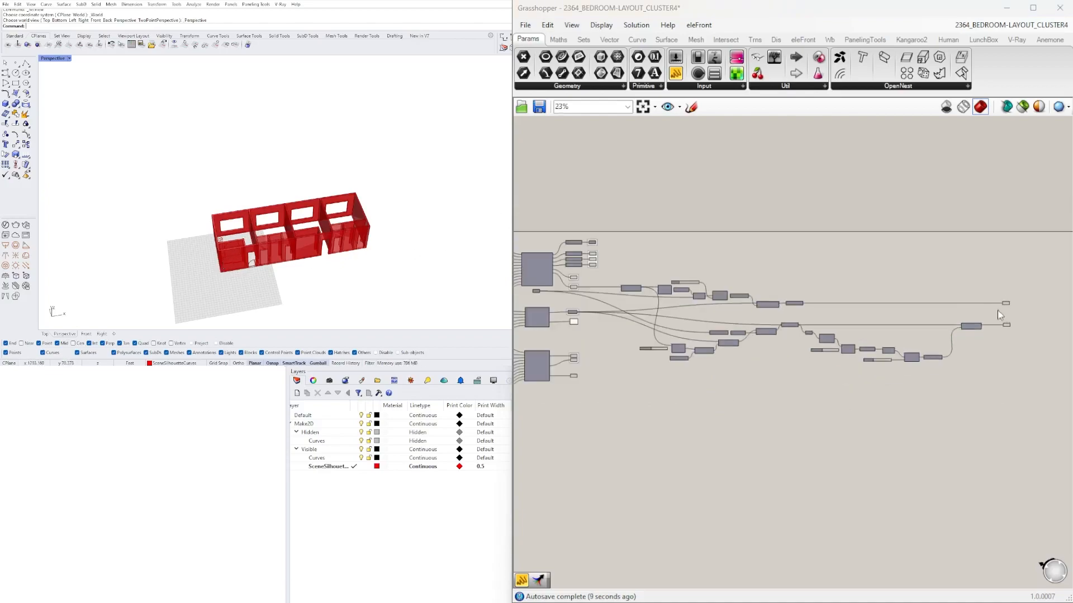
scroll(737, 323, "up", 4)
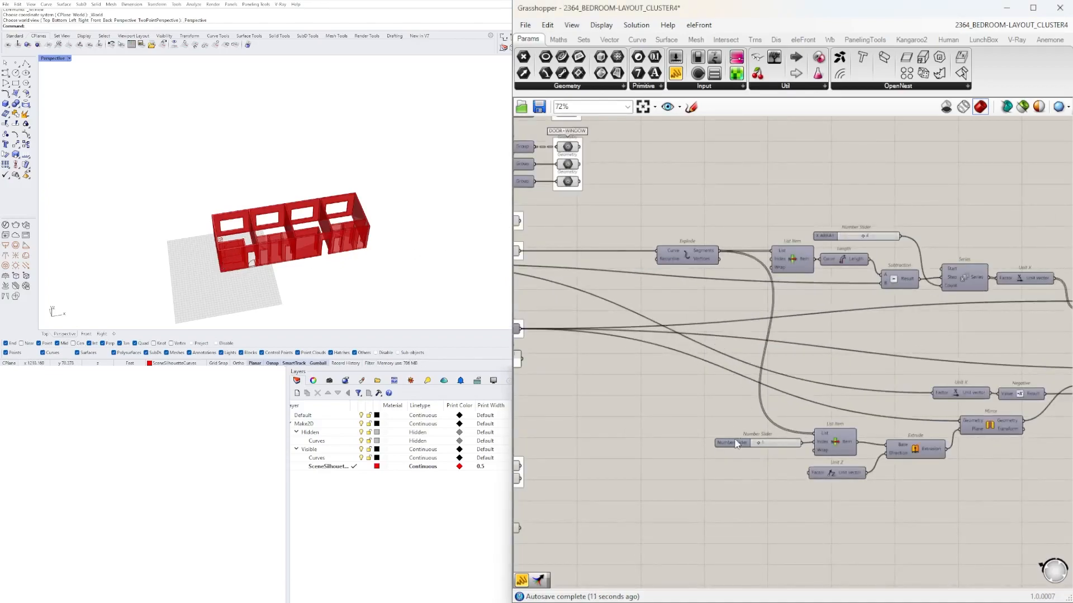
scroll(743, 452, "up", 1)
left_click(741, 444)
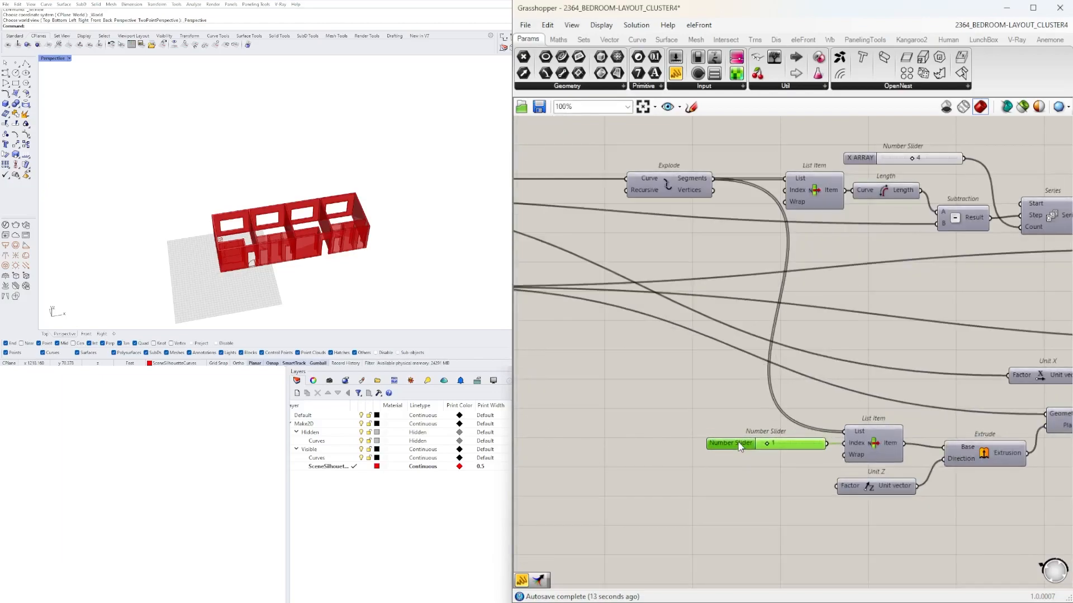
scroll(926, 299, "down", 1)
scroll(844, 251, "down", 1)
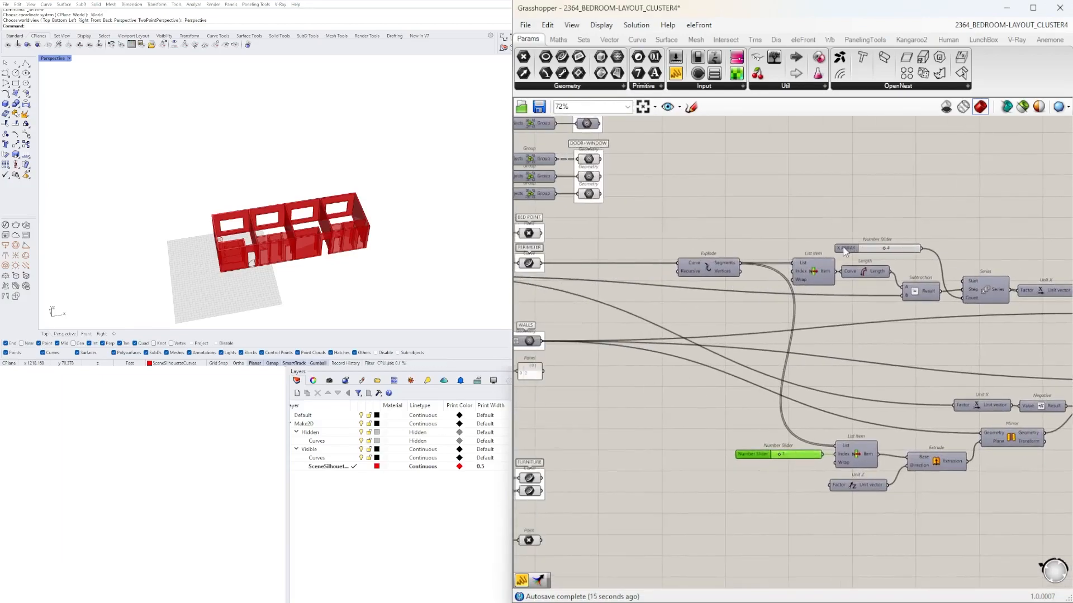
left_click_drag(840, 258, 829, 226)
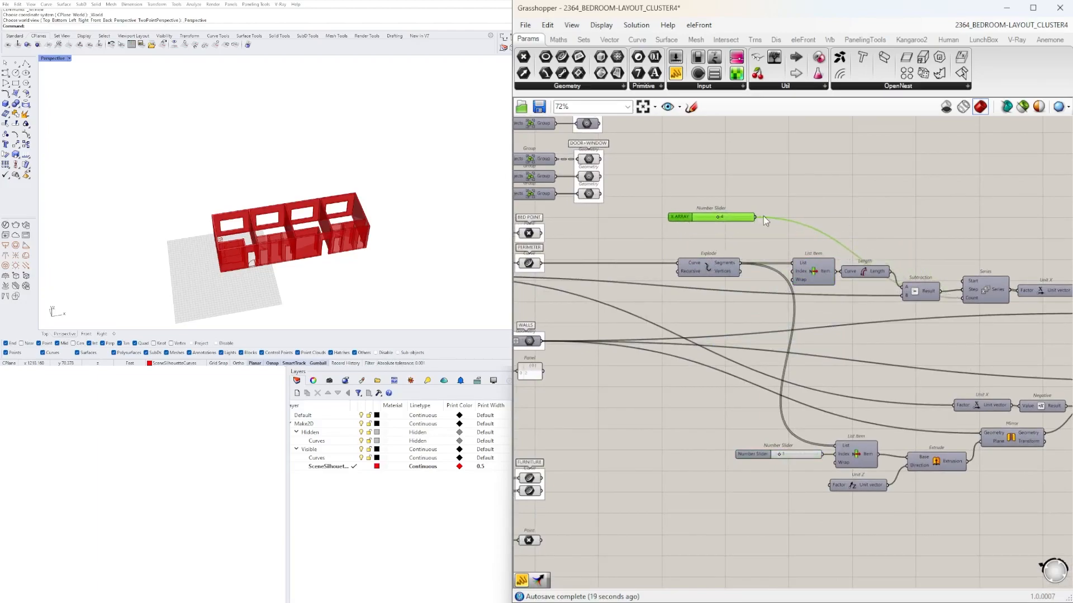
left_click(406, 496)
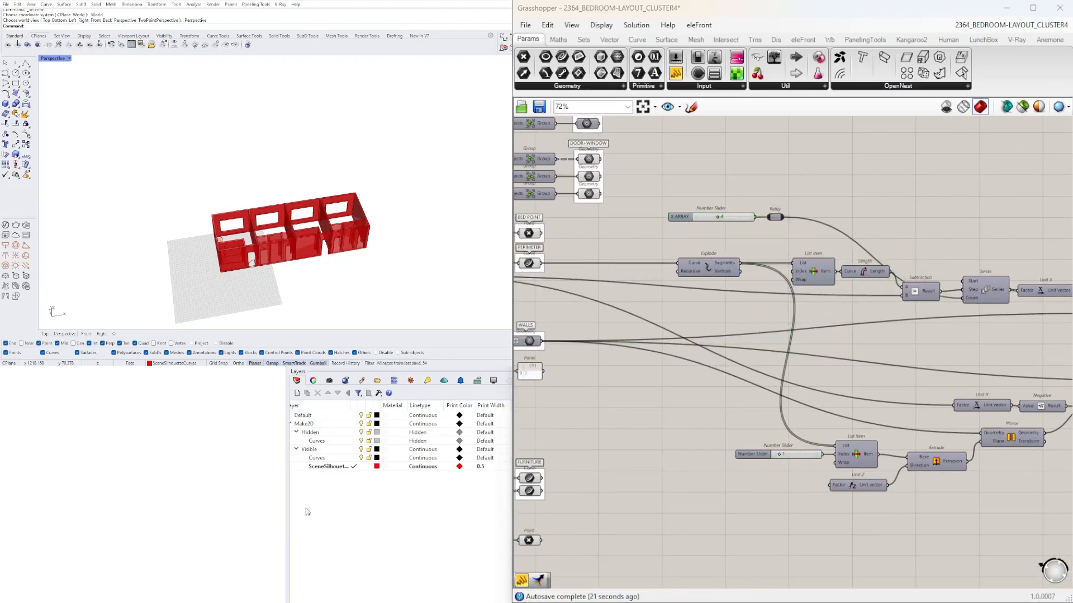
- Examine both array branches, comparing how the X ARRAY and BEDROOMS sliders are placed relative to the input clusters
scroll(855, 296, "down", 4)
right_click_drag(893, 325, 662, 301)
scroll(860, 363, "up", 4)
right_click_drag(860, 365, 792, 356)
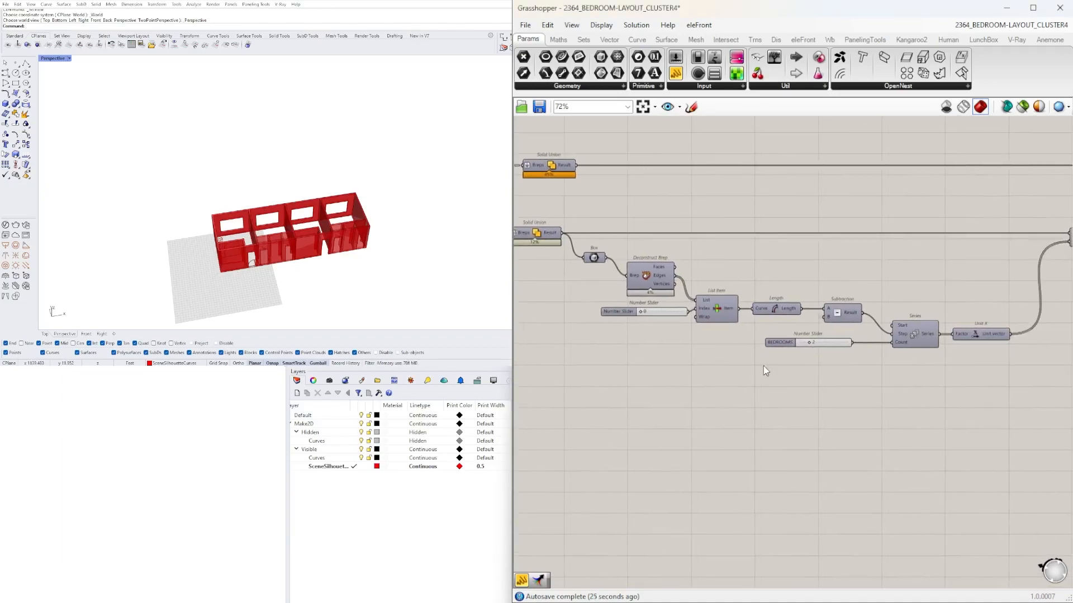
scroll(765, 370, "down", 4)
scroll(647, 256, "up", 6)
right_click_drag(646, 255, 826, 266)
left_click_drag(874, 254, 651, 190)
scroll(694, 223, "down", 2)
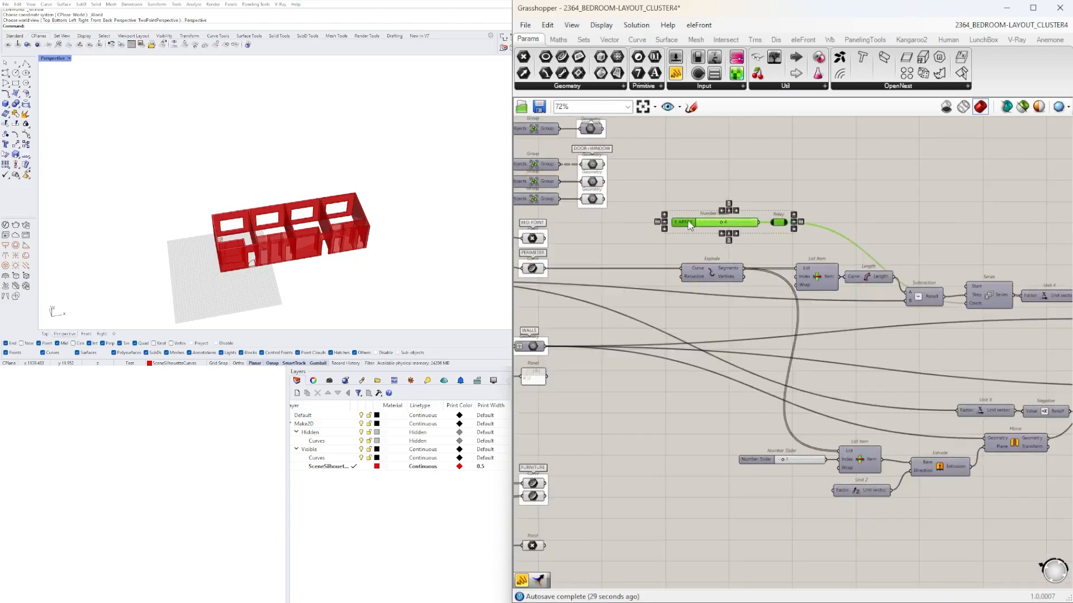
right_click_drag(871, 369, 641, 284)
scroll(641, 285, "down", 2)
right_click_drag(894, 290, 654, 300)
scroll(654, 299, "down", 4)
right_click_drag(609, 330, 771, 338)
right_click_drag(674, 302, 849, 298)
scroll(666, 370, "down", 1)
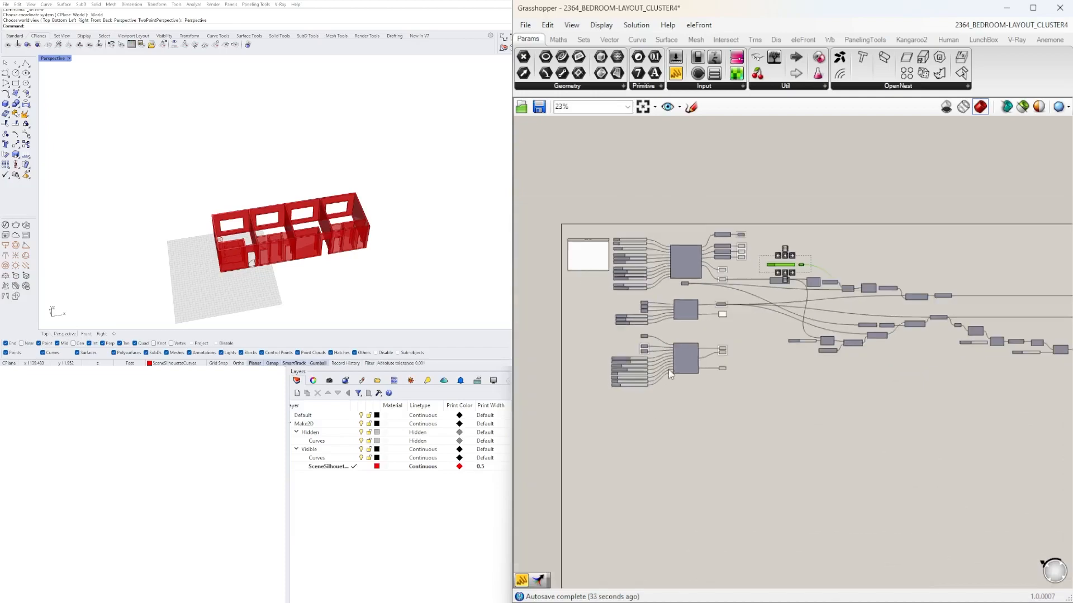
- Turn off the preview of the upper branch's Geometry parameter and leave only the lower Geometry parameter previewed
right_click_drag(719, 310, 634, 282)
left_click(994, 358)
right_click_drag(993, 358, 880, 361)
scroll(968, 276, "up", 6)
scroll(968, 276, "up", 2)
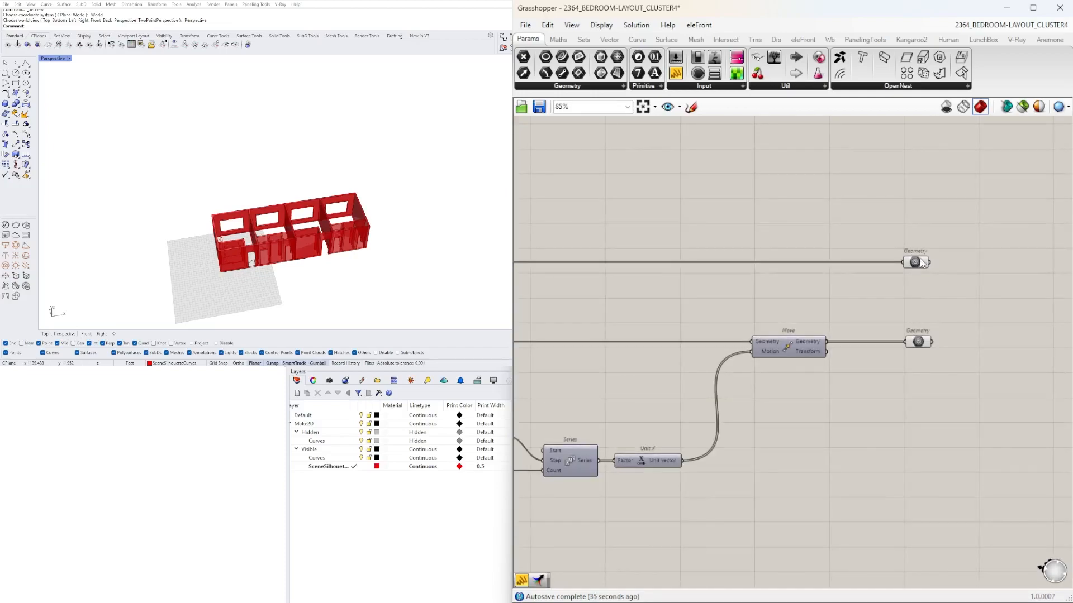
left_click(916, 263)
left_click(918, 342)
key("space")
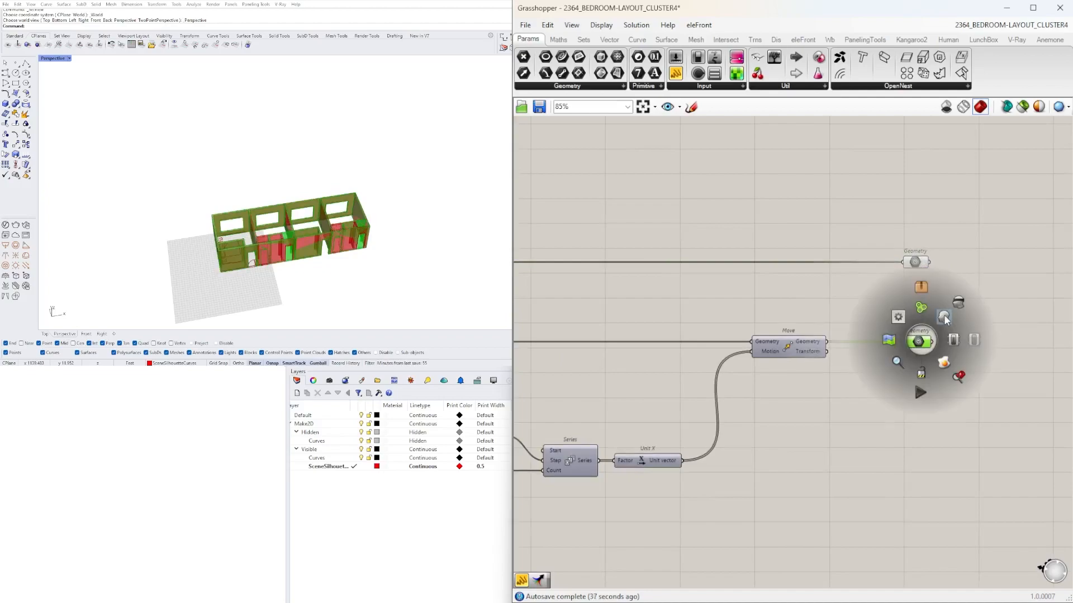
left_click(960, 305)
scroll(919, 259, "up", 4)
left_click(919, 260)
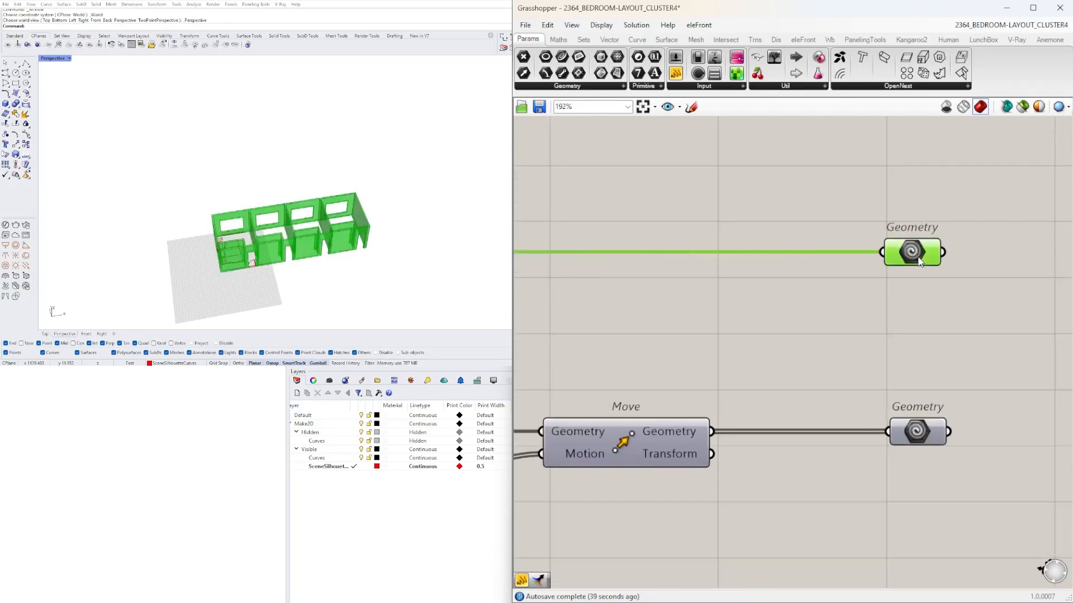
scroll(919, 261, "up", 1)
key("space")
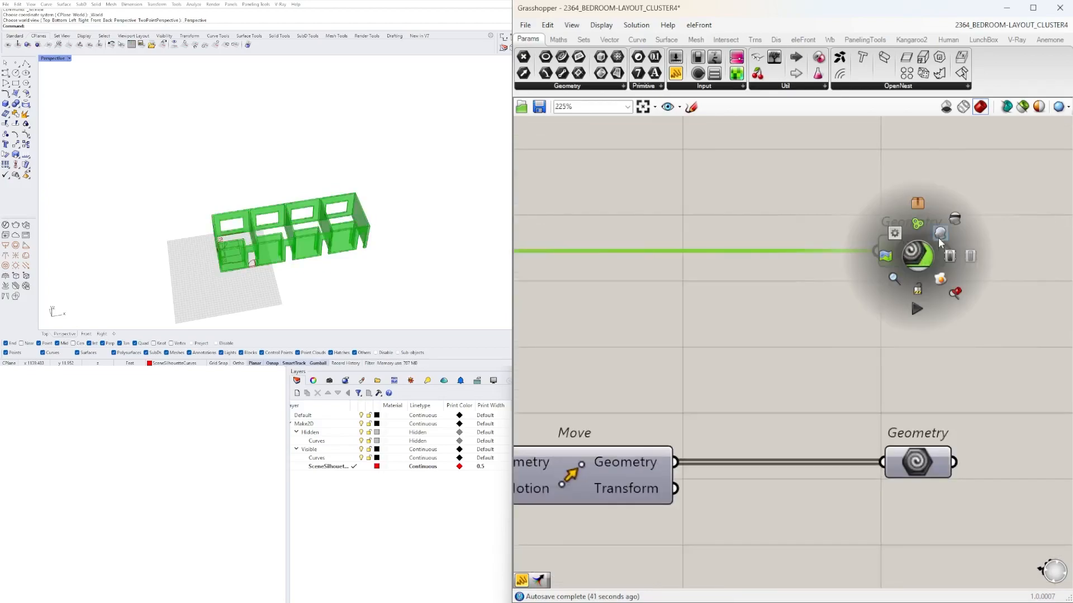
left_click(940, 236)
middle_click(914, 459)
left_click(936, 432)
left_click(932, 425)
- Inspect the arrayed walls in the Perspective view and move both Geometry parameters farther beyond the Move component
scroll(252, 229, "up", 8)
right_click_drag(293, 248, 304, 270)
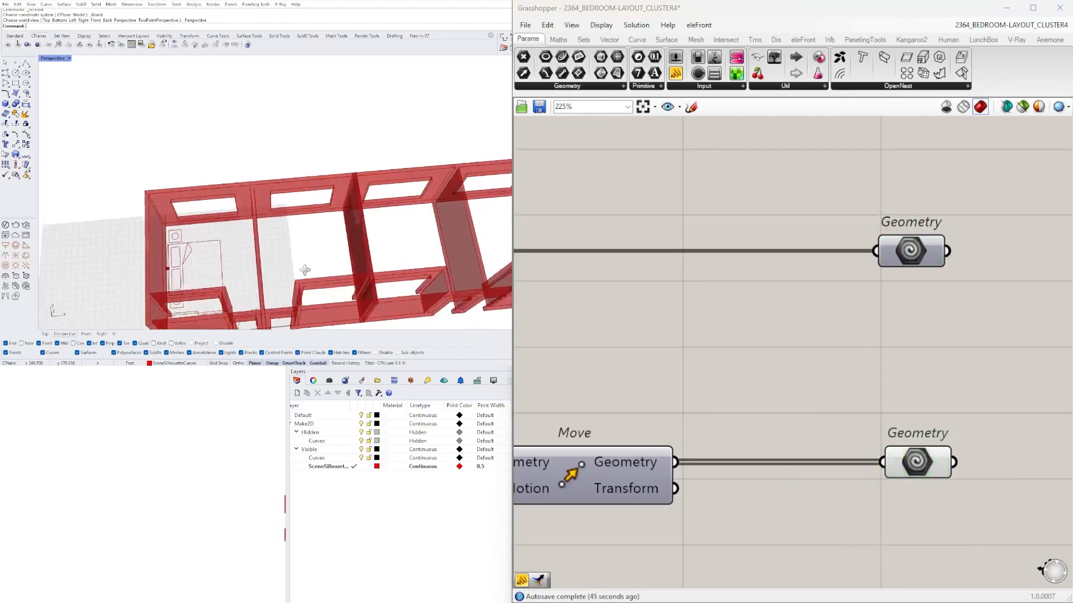
scroll(280, 208, "down", 4)
right_click_drag(280, 209, 296, 186)
scroll(843, 270, "down", 5)
right_click_drag(734, 379, 763, 363)
left_click_drag(908, 321, 867, 380)
left_click(921, 272)
left_click_drag(876, 288, 940, 287)
left_click(788, 259)
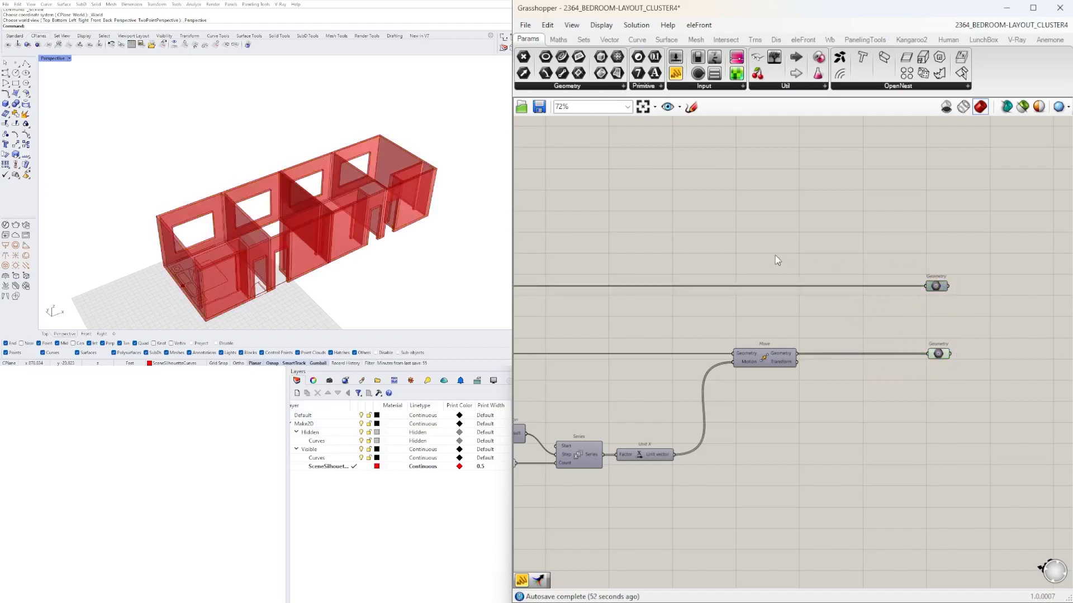
- Add a Merge Faces component and feed its Brep input from the upper branch's Solid Union Result
scroll(648, 289, "up", 1)
right_click_drag(651, 302, 810, 276)
scroll(810, 276, "down", 2)
right_click_drag(649, 272, 899, 274)
scroll(732, 261, "up", 3)
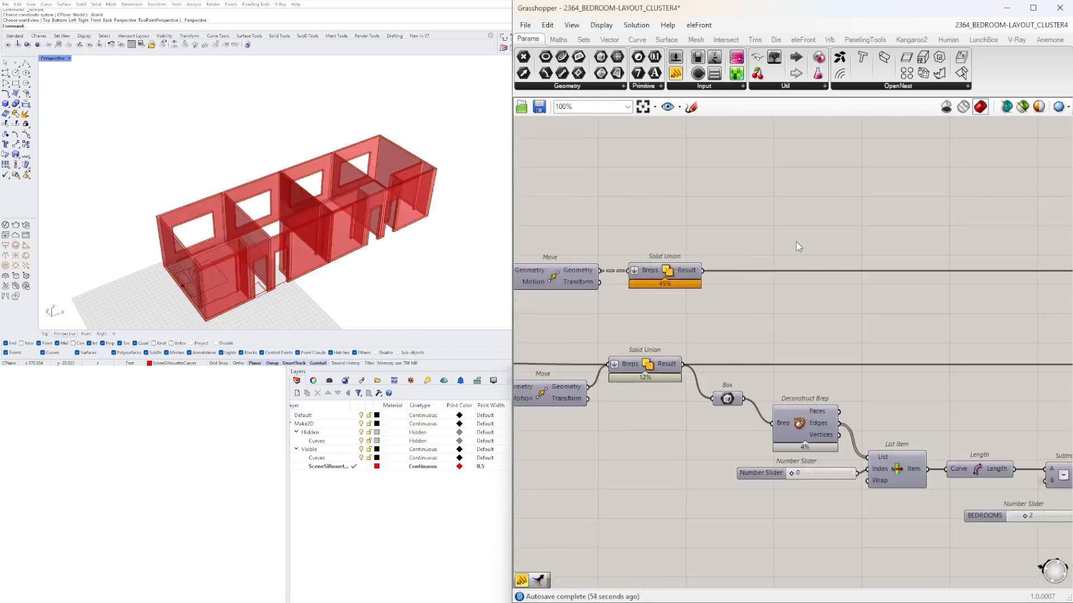
double_click(800, 246)
type("MER")
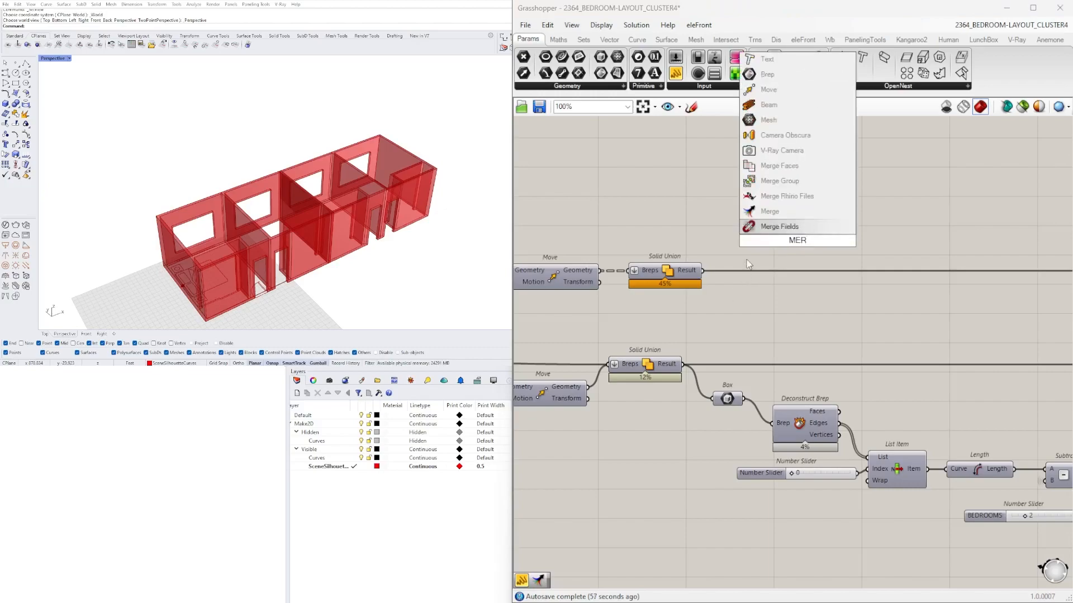
left_click(779, 167)
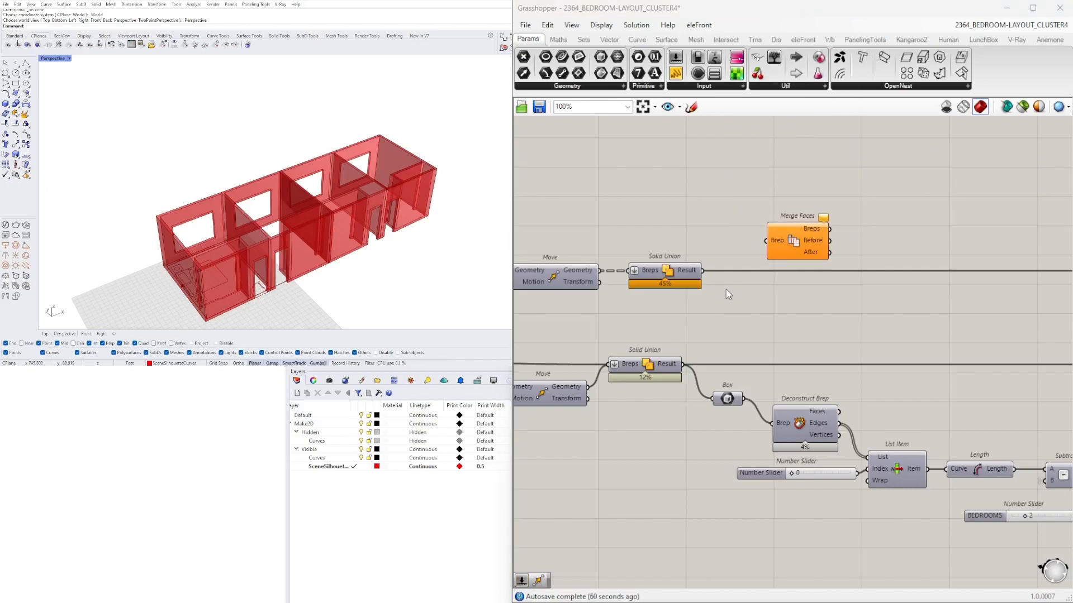
left_click_drag(702, 270, 765, 241)
- Place Merge Faces just before the upper Geometry parameter and feed that parameter from its Breps output
right_click_drag(770, 247, 656, 270)
left_click_drag(696, 275, 989, 293)
right_click_drag(990, 294, 646, 316)
scroll(646, 316, "down", 1)
left_click_drag(642, 316, 995, 325)
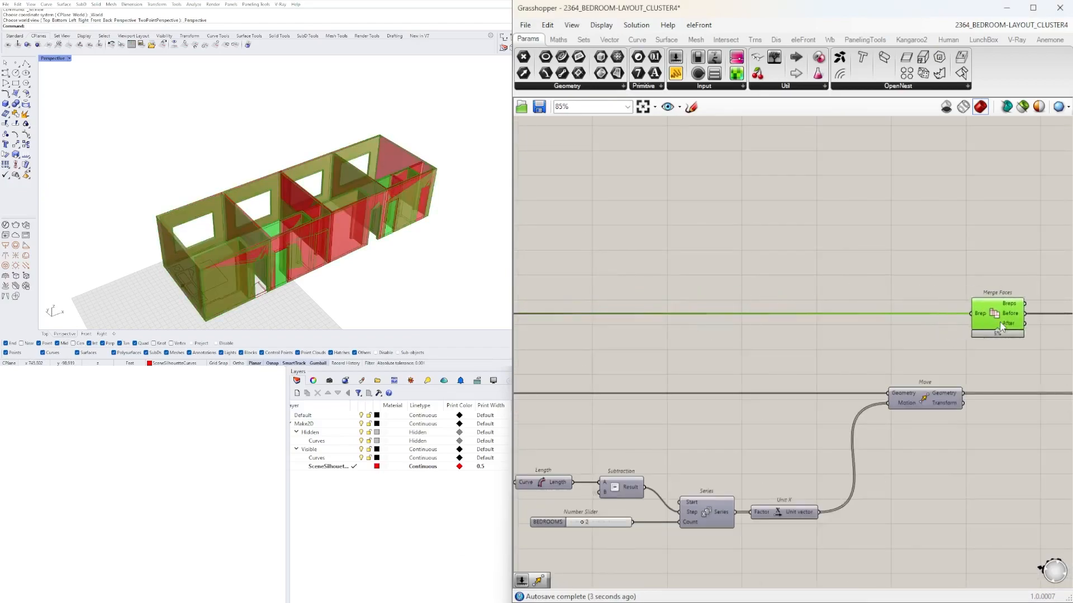
right_click_drag(997, 326, 811, 342)
scroll(807, 335, "up", 2)
left_click_drag(953, 330, 973, 325)
left_click_drag(790, 338, 906, 336)
scroll(625, 301, "down", 2)
left_click_drag(945, 463, 793, 282)
left_click_drag(785, 321, 849, 320)
left_click(672, 340)
right_click_drag(675, 342, 812, 323)
- Add a Solid Union fed by the lower branch's final Move and flatten its Breps input
double_click(856, 412)
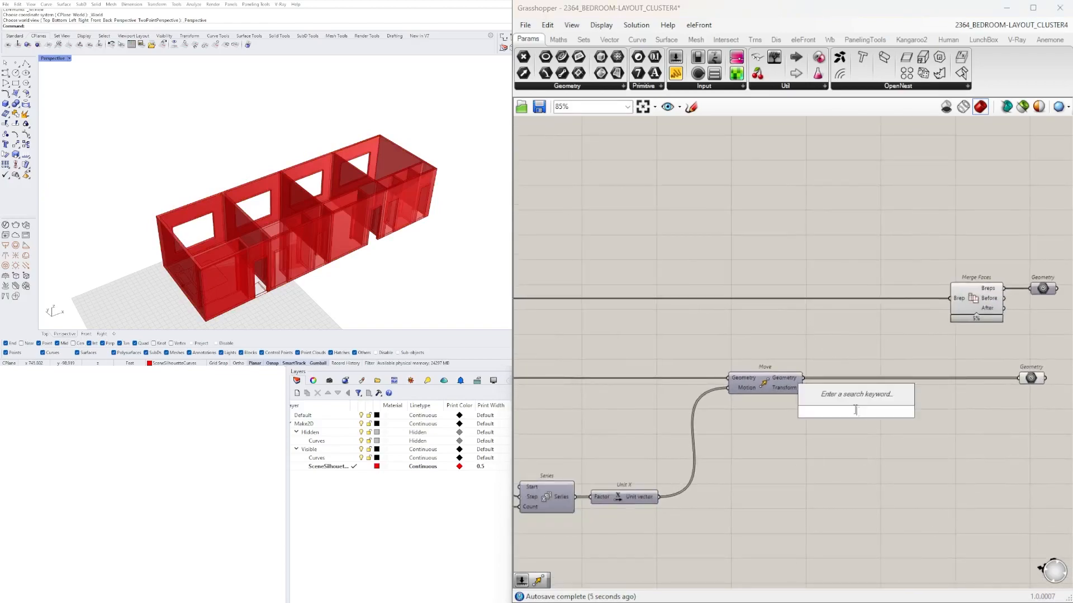
type("UNION")
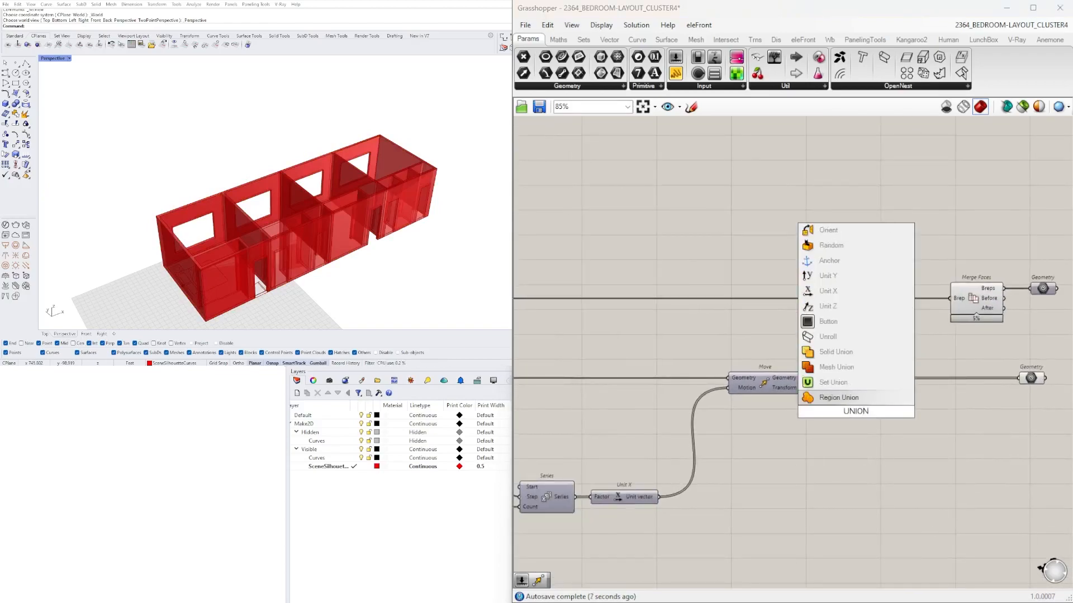
left_click(837, 353)
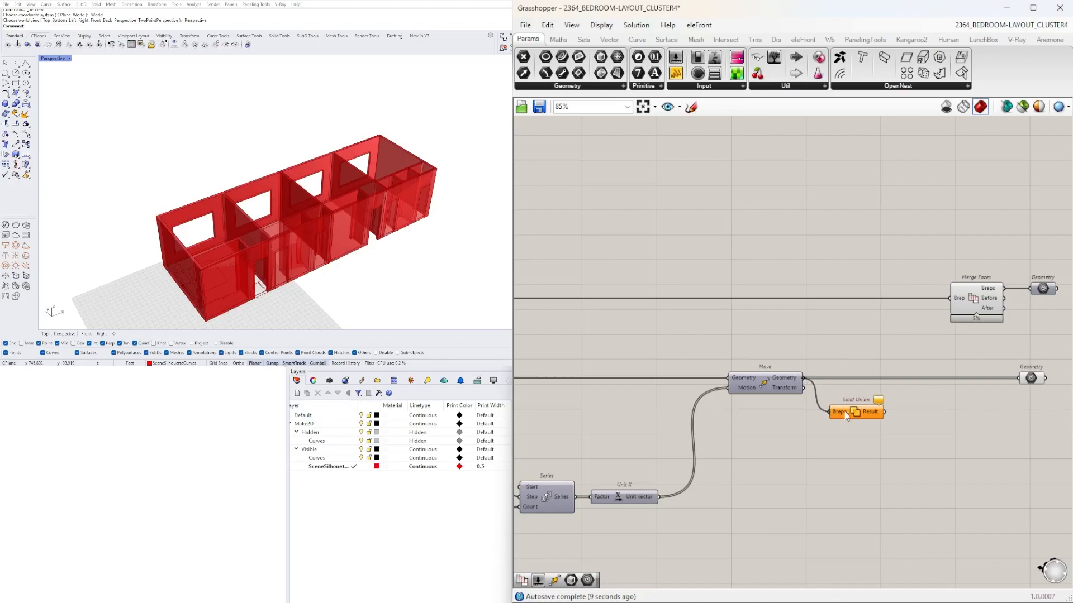
left_click_drag(841, 416, 844, 383)
right_click(830, 380)
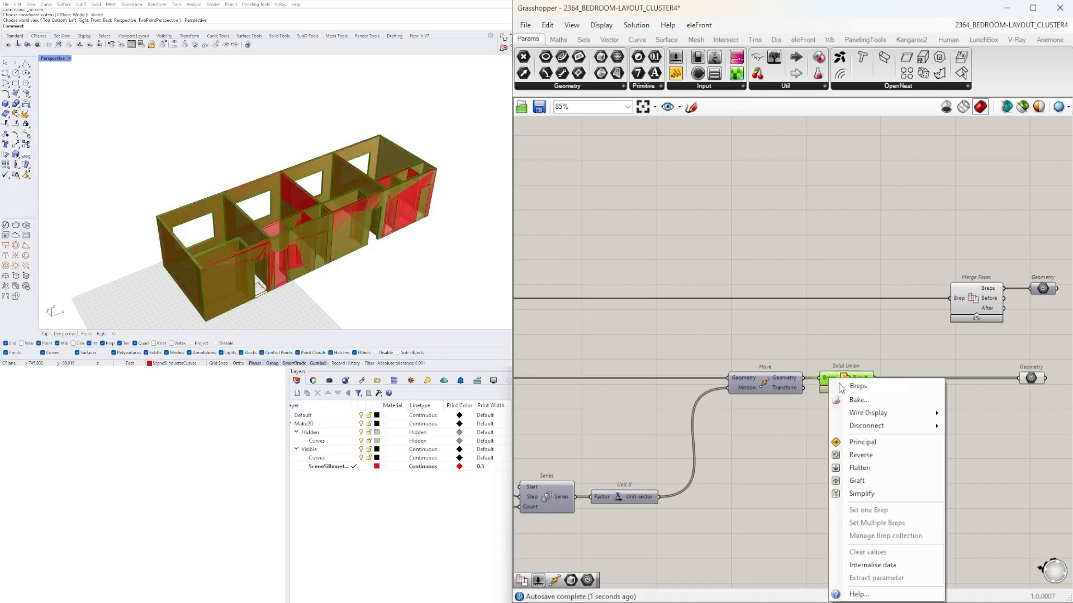
left_click(866, 468)
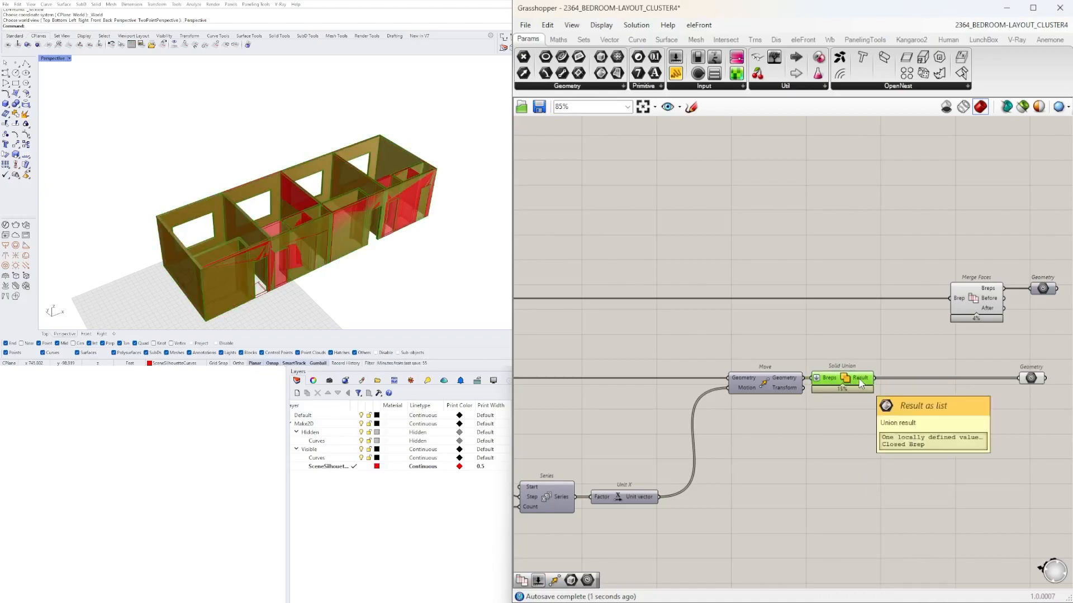
left_click(924, 410)
- Duplicate Merge Faces between the lower Solid Union and its Geometry parameter, wire it through Breps, and align the two Merge Faces components
right_click_drag(984, 382, 844, 364)
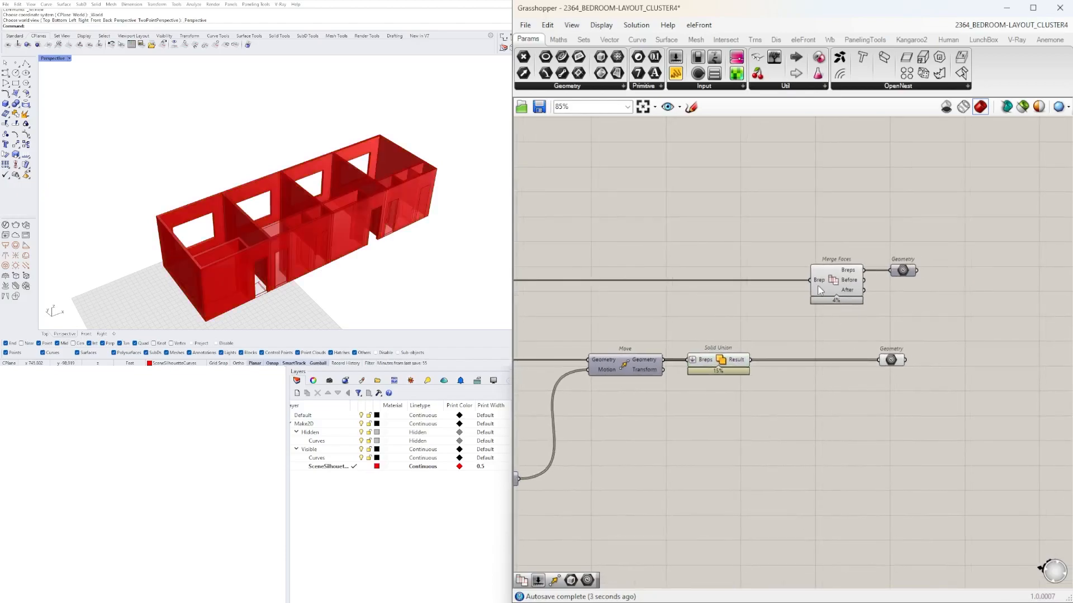
left_click(819, 286)
left_click_drag(843, 330, 798, 347)
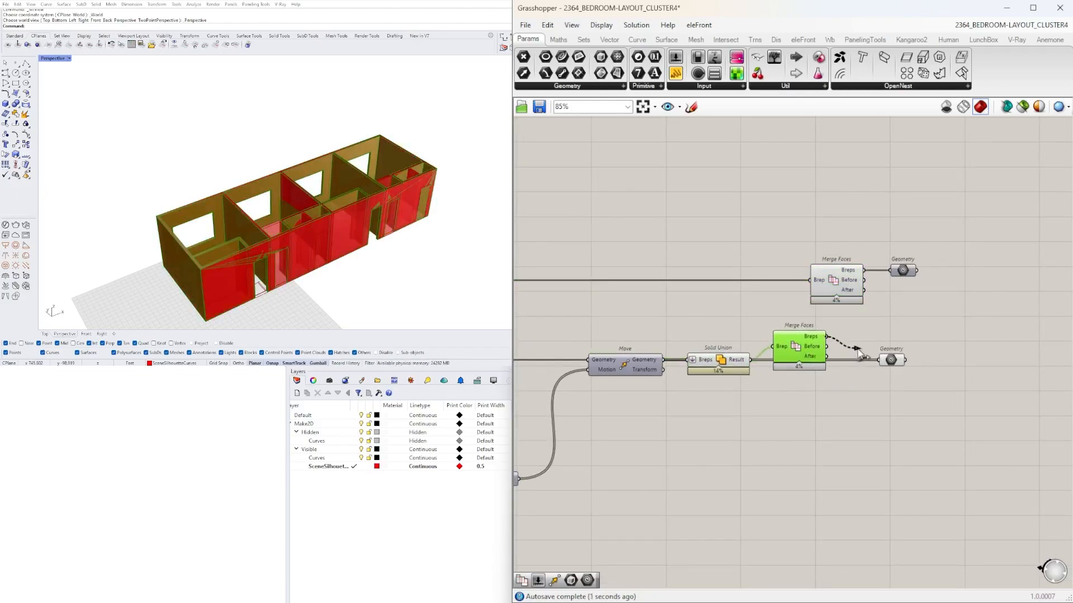
left_click_drag(847, 290, 800, 293)
left_click(893, 360)
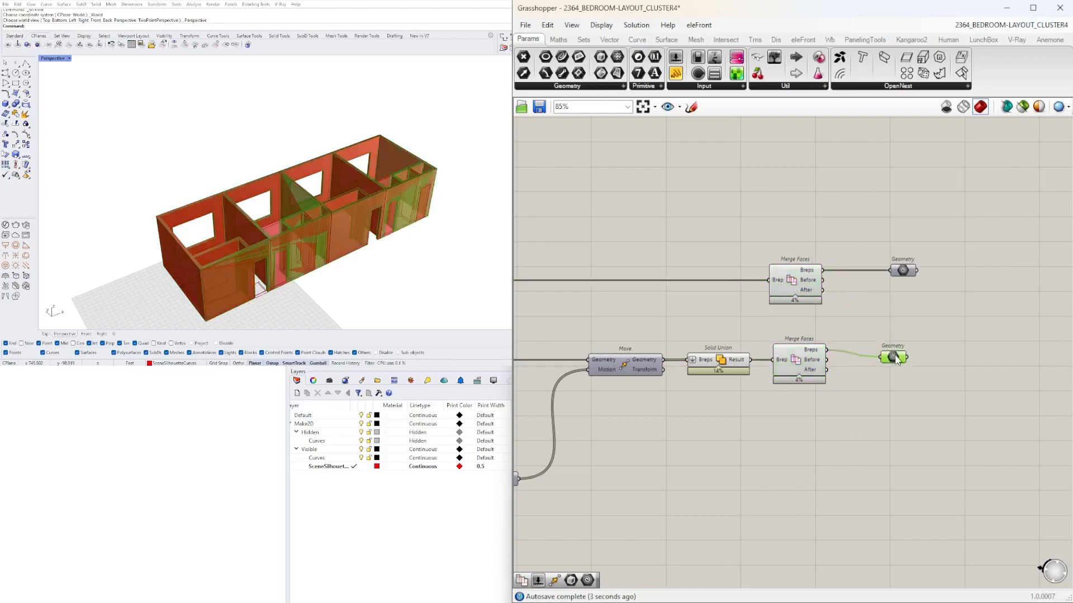
- Turn off the preview of the lower Solid Union and both Merge Faces components
left_click_drag(831, 447, 683, 224)
middle_click(700, 224)
left_click(882, 193)
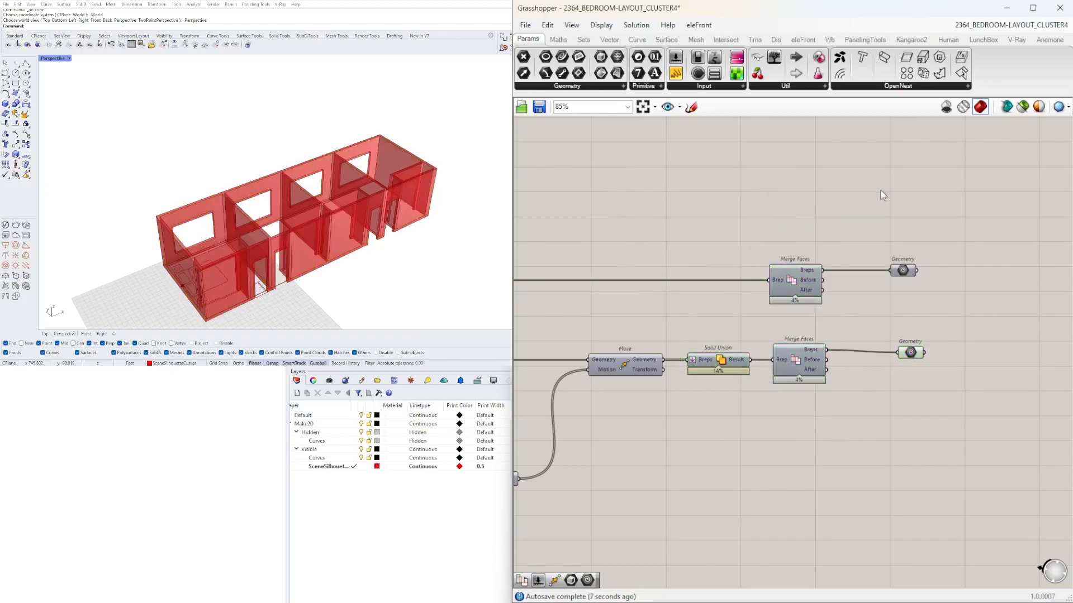
- Inspect the merged walls in the Perspective view and align the lower Geometry parameter beneath the upper one
scroll(370, 246, "up", 3)
right_click_drag(370, 245, 358, 177)
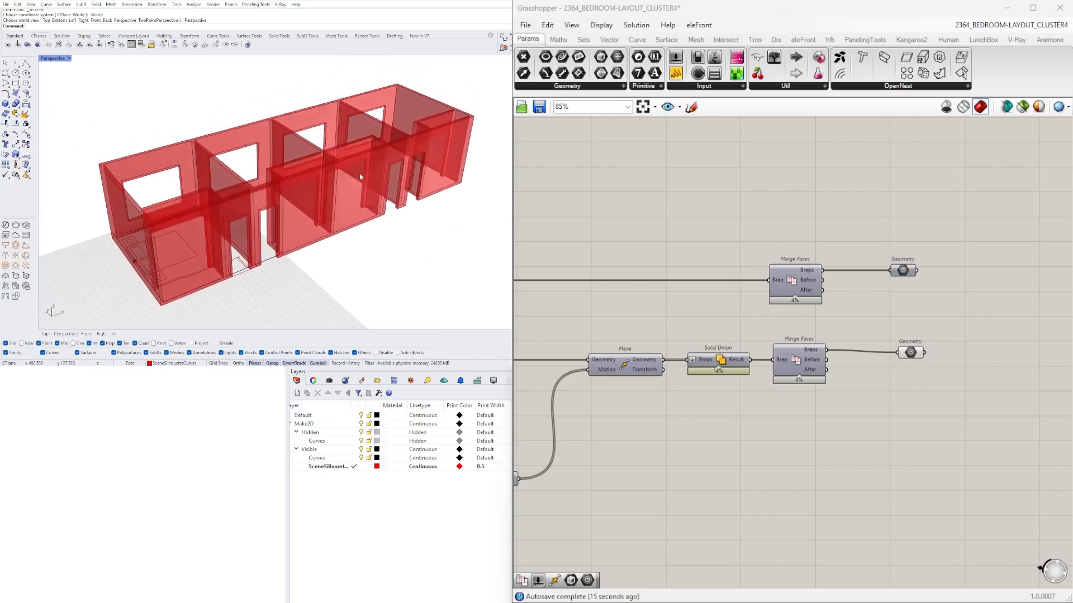
left_click_drag(915, 351, 908, 348)
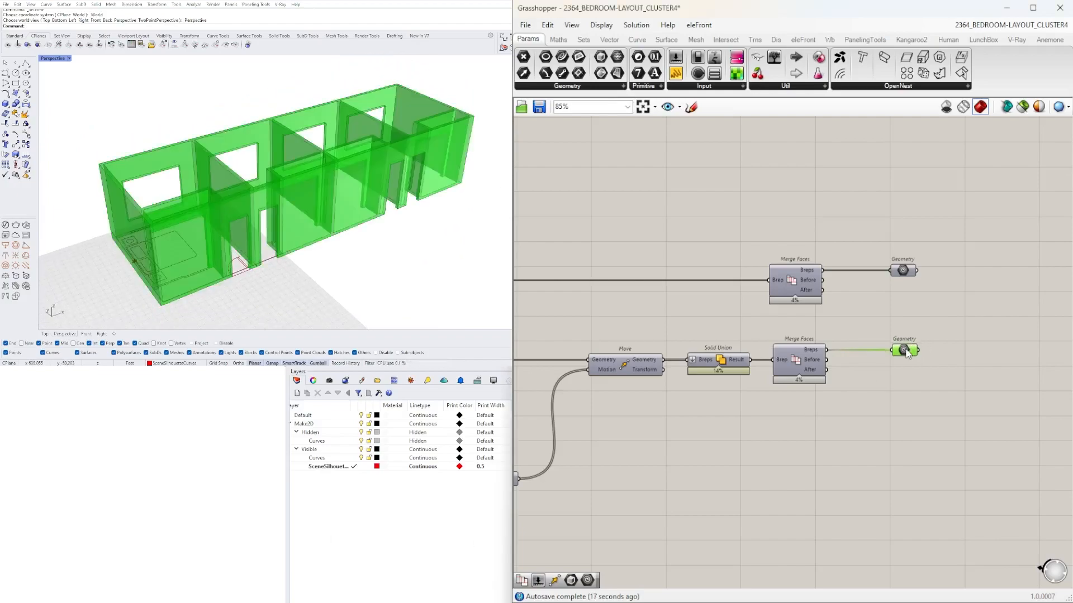
left_click(970, 371)
- Rename the X ARRAY slider to "X ARRAY - OPT1"
scroll(624, 285, "down", 5)
scroll(637, 318, "down", 1)
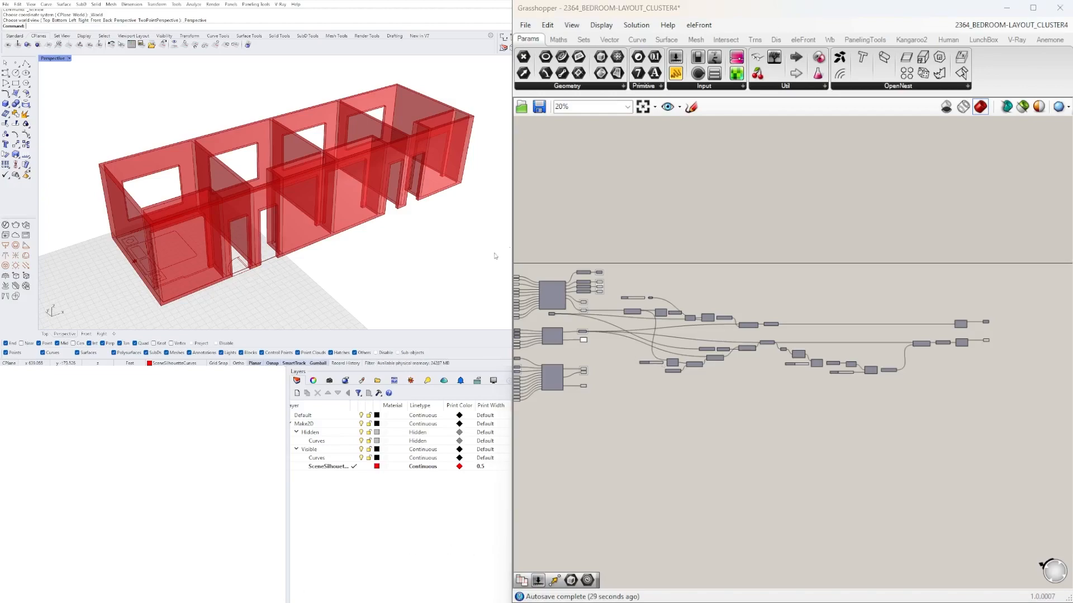
scroll(593, 320, "up", 6)
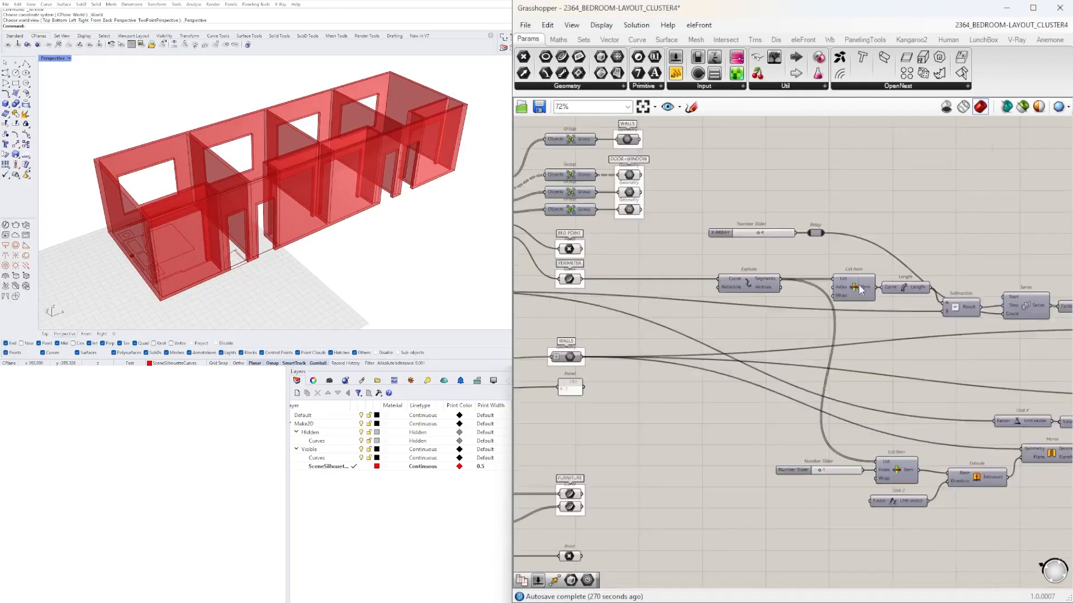
scroll(559, 299, "down", 3)
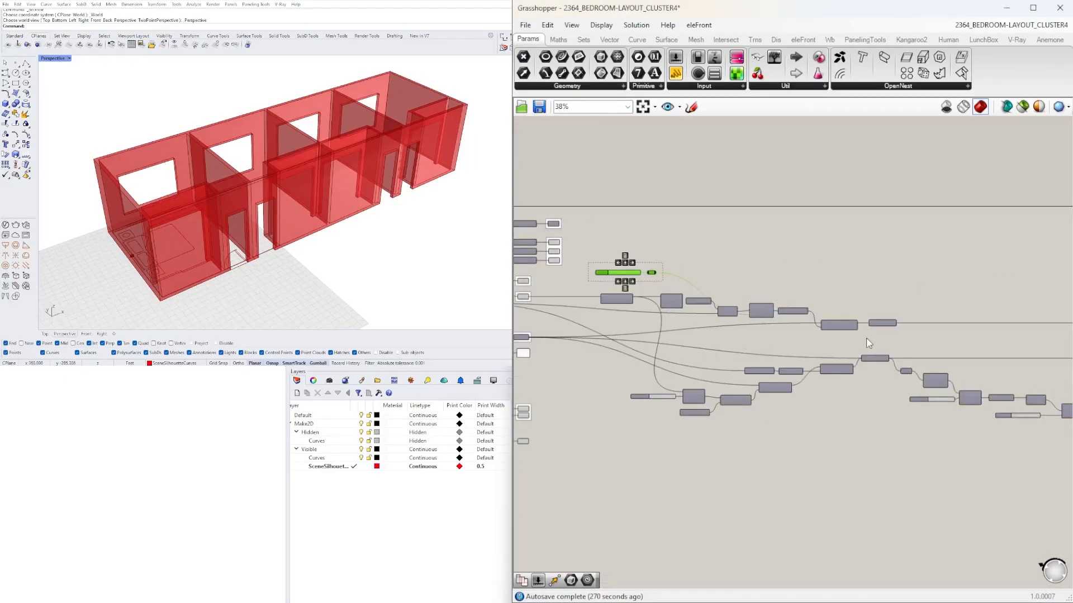
scroll(580, 301, "up", 4)
right_click(642, 232)
key("End")
type("- OPT1")
key("Return")
right_click(647, 230)
- Move the BEDROOMS slider back near the mirror branch's Unit Z component and insert a Relay on its wire
right_click_drag(751, 542, 741, 481)
scroll(905, 313, "down", 2)
left_click(704, 211)
left_click(883, 476)
right_click_drag(883, 481, 687, 443)
scroll(713, 378, "down", 4)
left_click(926, 408)
left_click_drag(949, 397, 620, 397)
scroll(653, 398, "up", 7)
double_click(672, 398)
right_click_drag(672, 398, 841, 433)
- Rename the BEDROOMS slider to "X ARRAY - OPT2"
right_click(708, 434)
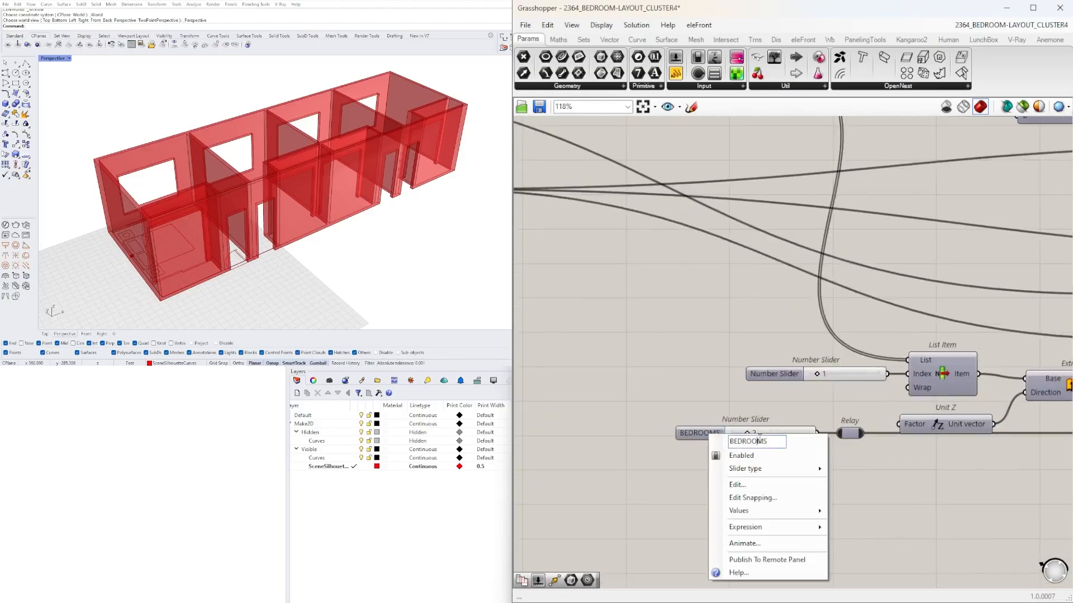
key("Return")
scroll(781, 484, "down", 5)
scroll(704, 442, "up", 5)
- Insert a Relay on the wire from the PERIMETER parameter, just ahead of the Explode component
right_click_drag(978, 385, 615, 335)
right_click_drag(1044, 279, 787, 238)
double_click(746, 229)
double_click(750, 340)
scroll(785, 391, "down", 7)
scroll(717, 461, "up", 6)
left_click_drag(669, 527, 615, 273)
left_click(683, 362)
scroll(684, 362, "down", 5)
left_click_drag(978, 431, 576, 295)
scroll(557, 355, "up", 8)
right_click_drag(557, 354, 764, 364)
scroll(656, 473, "down", 3)
double_click(755, 275)
right_click_drag(703, 404, 706, 407)
- Route the WALLS geometry through a Relay and line it up with the Relay ahead of Explode
double_click(663, 356)
double_click(698, 376)
left_click_drag(663, 356, 717, 360)
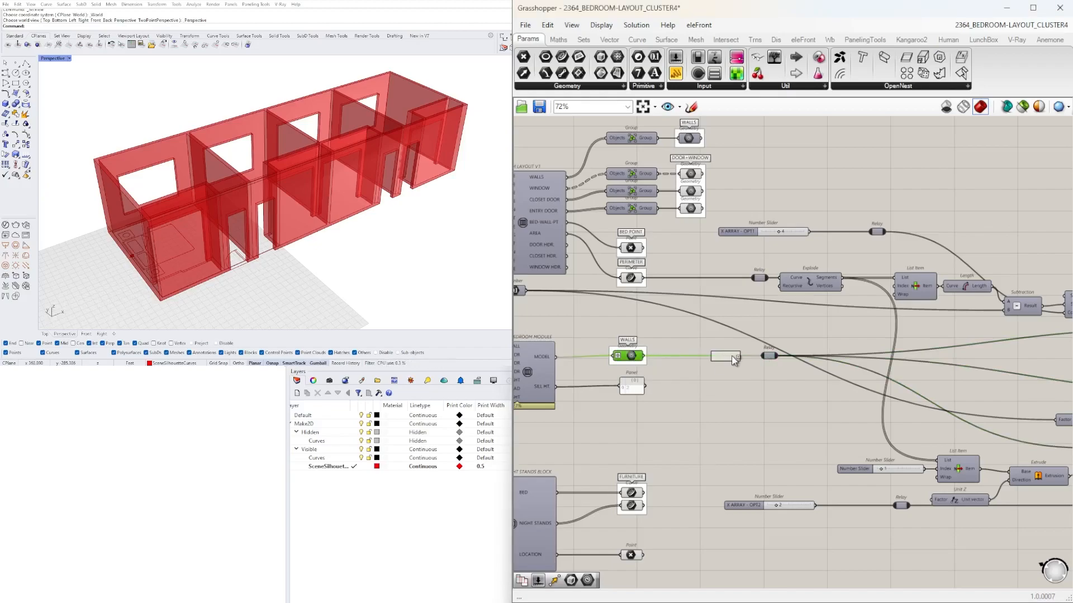
key("Delete")
left_click_drag(644, 356, 762, 356)
left_click_drag(769, 355, 758, 355)
left_click_drag(759, 278, 757, 278)
- Place the X ARRAY - OPT1 slider near the X ARRAY - OPT2 slider and insert a Relay on the Number parameter's wire
left_click_drag(894, 217, 743, 241)
left_click_drag(746, 230, 747, 486)
left_click(872, 492)
left_click(805, 422)
right_click_drag(721, 313, 733, 313)
double_click(560, 292)
left_click_drag(561, 292, 772, 317)
left_click(816, 424)
- Select the components of both array options between the Relays and the final Geometry parameters and collapse them into a cluster
right_click_drag(819, 425, 777, 381)
scroll(603, 391, "down", 6)
left_click_drag(1040, 431, 655, 304)
scroll(552, 337, "up", 5)
left_click_drag(759, 447, 713, 302, "shift")
middle_click(716, 279)
left_click(793, 268)
- Move the new cluster and its two Geometry output parameters closer to the input parameters
right_click_drag(1034, 363, 531, 386)
left_click_drag(905, 357, 852, 425)
left_click_drag(876, 376, 543, 407)
scroll(553, 419, "up", 8)
left_click_drag(719, 397, 807, 401)
left_click_drag(718, 581, 808, 448)
scroll(747, 487, "down", 7)
left_click(632, 491)
scroll(632, 496, "down", 4)
right_click_drag(632, 495, 881, 445)
left_click_drag(961, 413, 705, 396)
left_click(698, 413)
- Rename the new cluster's first input to PERIMETER
scroll(698, 392, "up", 12)
scroll(843, 342, "down", 5)
left_click(832, 362)
scroll(831, 363, "up", 3)
right_click(793, 357)
type("PERIMETER")
key("Return")
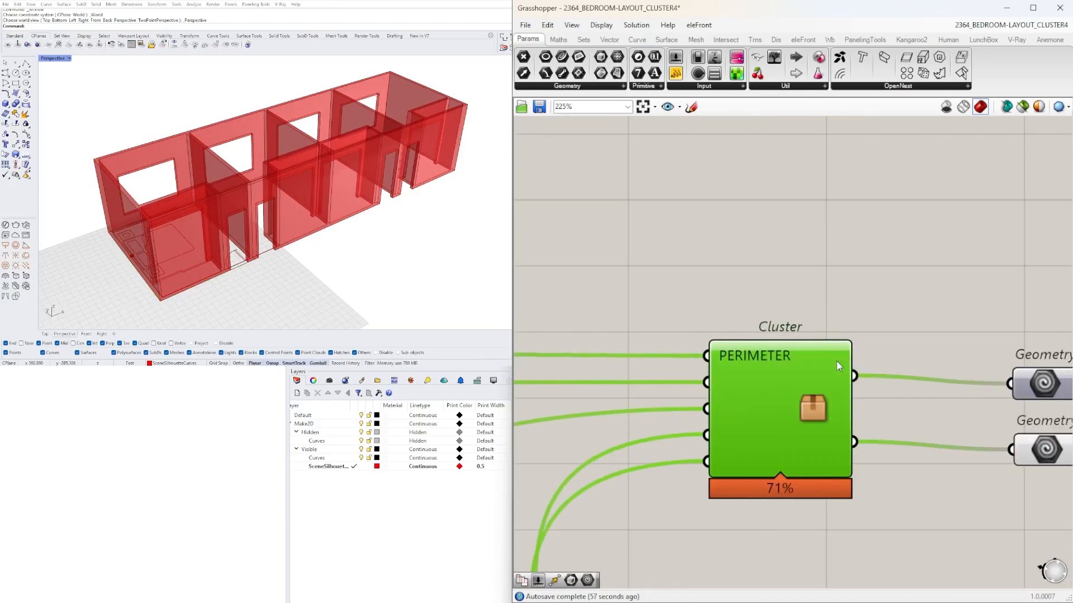
- Rename the cluster's second input to WALL SIZE
scroll(1014, 351, "down", 7)
scroll(947, 354, "up", 5)
right_click(925, 366)
key("BackSpace")
key("BackSpace")
key("BackSpace")
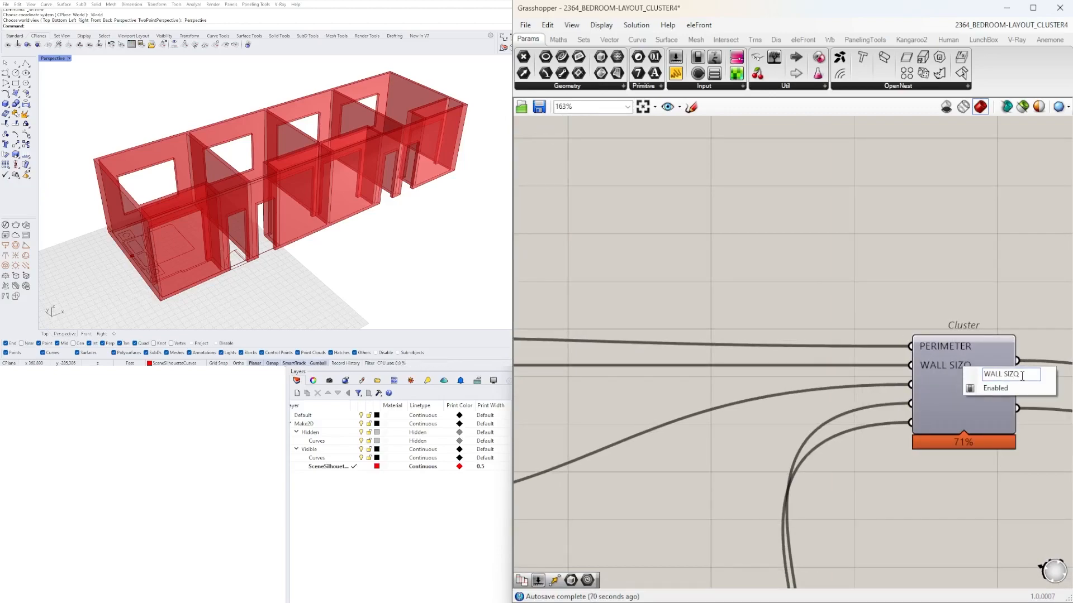
key("BackSpace")
type("E")
left_click(836, 292)
- Move both X ARRAY sliders together to a spot just ahead of and below the cluster's inputs
scroll(1027, 352, "down", 5)
right_click_drag(931, 417, 879, 407)
left_click_drag(1050, 335, 958, 391)
left_click_drag(872, 545, 782, 497)
left_click_drag(784, 512, 814, 416)
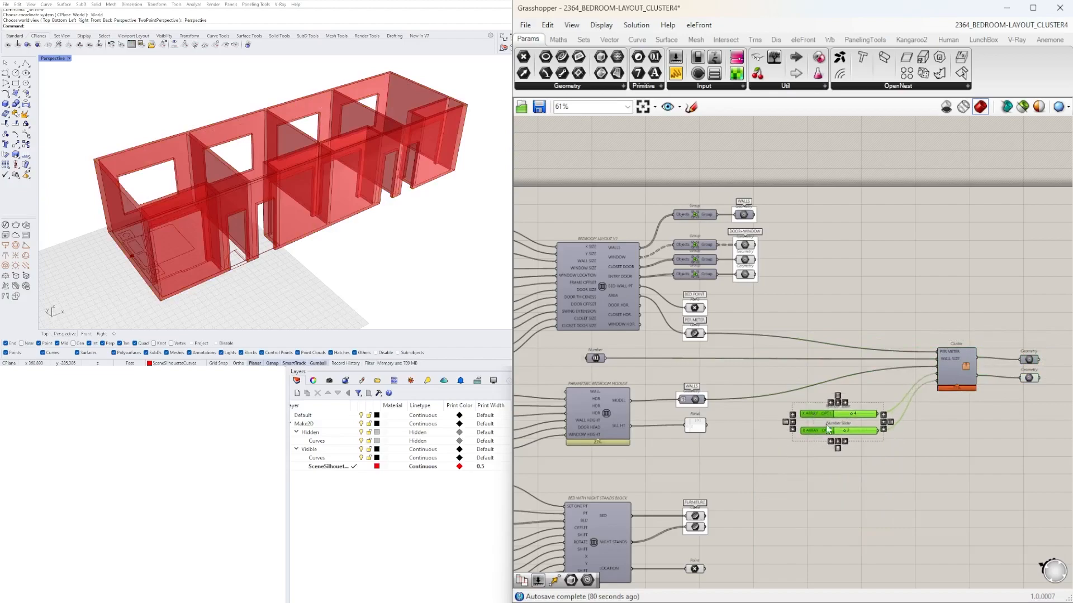
left_click(925, 426)
- Copy the slider names X ARRAY - OPT1 and X ARRAY - OPT2 onto the cluster's last two inputs
scroll(926, 426, "up", 4)
right_click(672, 396)
key("ctrl+c")
left_click(737, 347)
right_click(692, 401)
right_click(954, 309)
key("ctrl+v")
right_click(682, 438)
right_click(948, 326)
key("ctrl+v")
- Rename the cluster's third input to WALLS
scroll(958, 311, "down", 3)
scroll(958, 311, "up", 3)
right_click(954, 292)
type("WALLS")
scroll(844, 306, "down", 4)
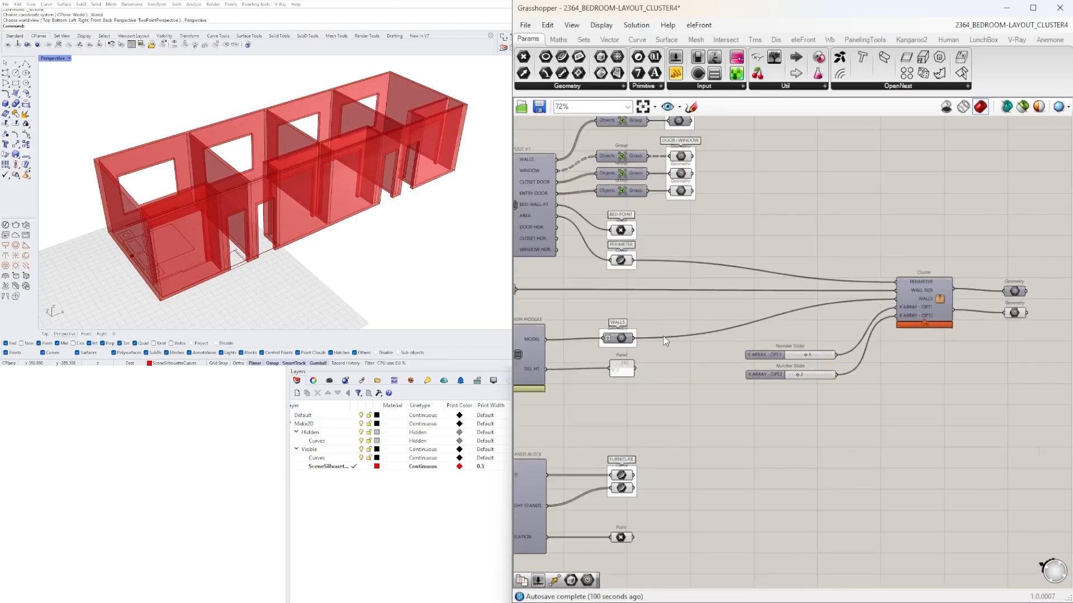
- Rename the cluster's third input to MODULE INPUT
scroll(915, 283, "up", 4)
right_click(940, 316)
type("MODULE INPUT")
key("Return")
- Name the cluster's two outputs OPT1 and OPT2
scroll(869, 370, "down", 4)
left_click_drag(888, 246, 1050, 335)
left_click_drag(808, 337, 809, 347)
scroll(810, 347, "up", 3)
right_click_drag(1062, 255, 902, 310)
scroll(783, 279, "up", 1)
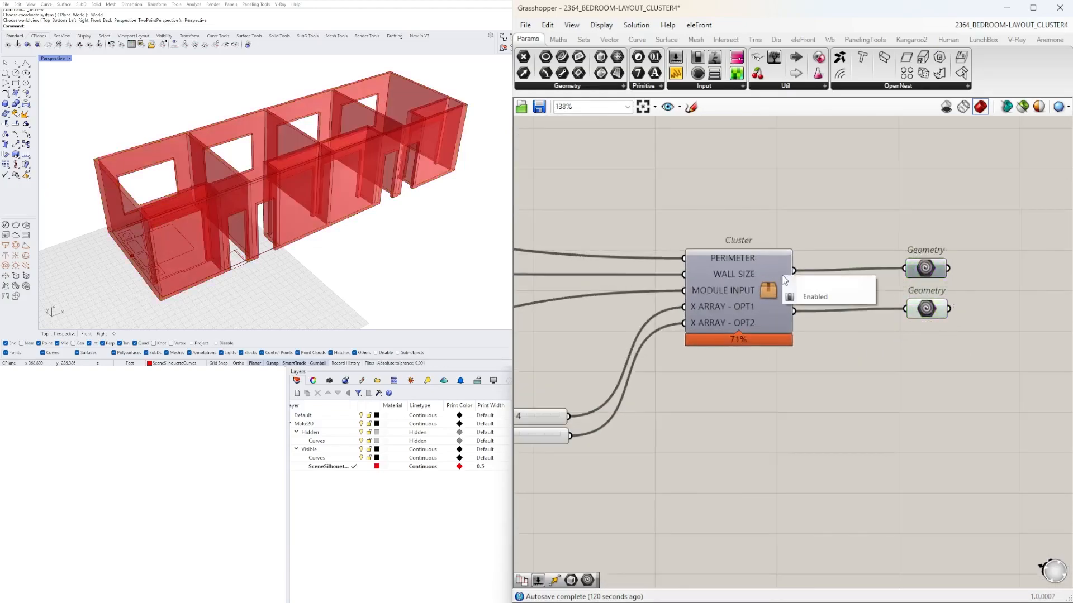
double_click(811, 283)
left_click(806, 307)
right_click(794, 312)
type("OPT2")
key("Return")
left_click(843, 337)
- Duplicate the PERIMETER Curve parameter and place the copy just ahead of the cluster's PERIMETER input
scroll(1044, 317, "down", 4)
left_click_drag(1008, 421, 892, 290)
left_click(869, 249)
scroll(863, 284, "up", 4)
right_click(873, 287)
scroll(869, 249, "down", 2)
right_click_drag(837, 252, 967, 282)
left_click_drag(606, 223, 943, 291, "alt")
left_click_drag(958, 291, 988, 307)
- Duplicate the WALLS Geometry parameter and feed the copy into the cluster's MODULE INPUT
left_click_drag(609, 329, 940, 333, "alt")
scroll(827, 335, "down", 2)
left_click(896, 309)
scroll(894, 313, "up", 2)
right_click_drag(757, 313, 941, 330)
scroll(656, 331, "down", 3)
left_click(893, 334)
scroll(671, 319, "up", 3)
- Place a Number parameter for WALL SIZE between the Curve and Geometry parameters ahead of the cluster
left_click_drag(604, 297, 686, 310, "alt")
right_click_drag(810, 324, 636, 307)
left_click_drag(550, 297, 788, 302)
right_click_drag(890, 332, 788, 292)
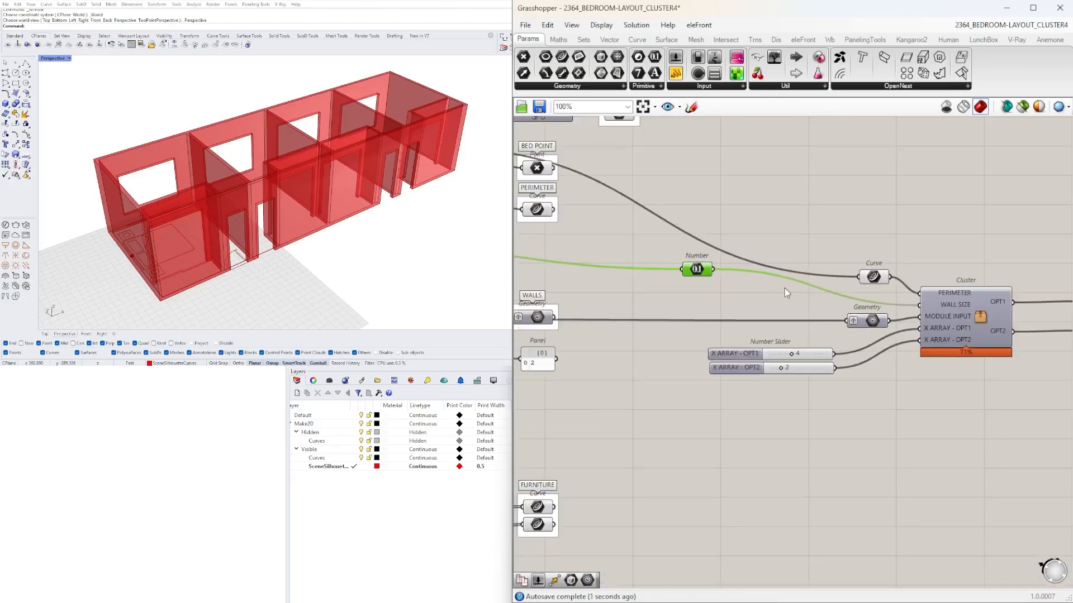
left_click_drag(716, 319, 944, 363)
left_click(1032, 295)
left_click_drag(763, 447, 768, 491)
- Hide the incoming wires of the parameters feeding the array cluster
right_click_drag(944, 330, 795, 319)
scroll(799, 323, "up", 1)
left_click_drag(784, 316, 775, 314)
right_click(775, 315)
left_click(957, 401)
right_click(777, 391)
left_click(956, 452)
- Gather the Curve, Number, Geometry and two X ARRAY slider inputs ahead of the cluster and align them
scroll(943, 280, "down", 3)
scroll(764, 357, "up", 3)
left_click_drag(729, 424, 830, 338)
right_click_drag(894, 335, 716, 333)
left_click_drag(844, 221, 665, 386)
left_click(733, 393)
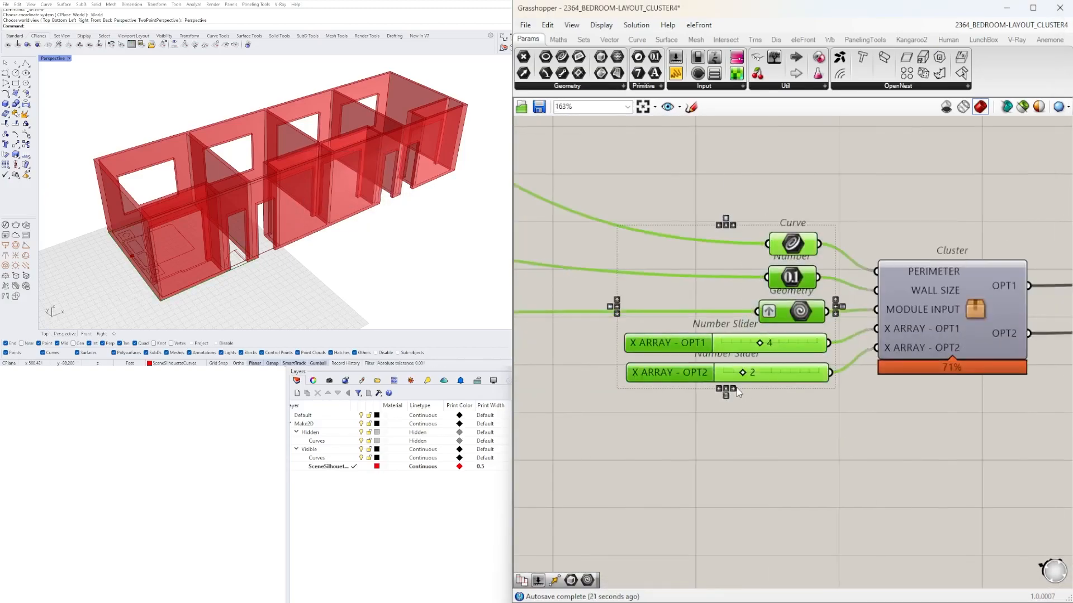
- Tighten the spacing around the array cluster and move it with its inputs and outputs below the BED WITH NIGHT STANDS BLOCK
scroll(625, 381, "down", 3)
scroll(916, 321, "up", 3)
left_click_drag(923, 378, 878, 378)
left_click(991, 383)
scroll(729, 439, "down", 8)
left_click_drag(653, 391, 782, 455)
scroll(761, 436, "up", 6)
left_click_drag(747, 385, 809, 384)
left_click(805, 518)
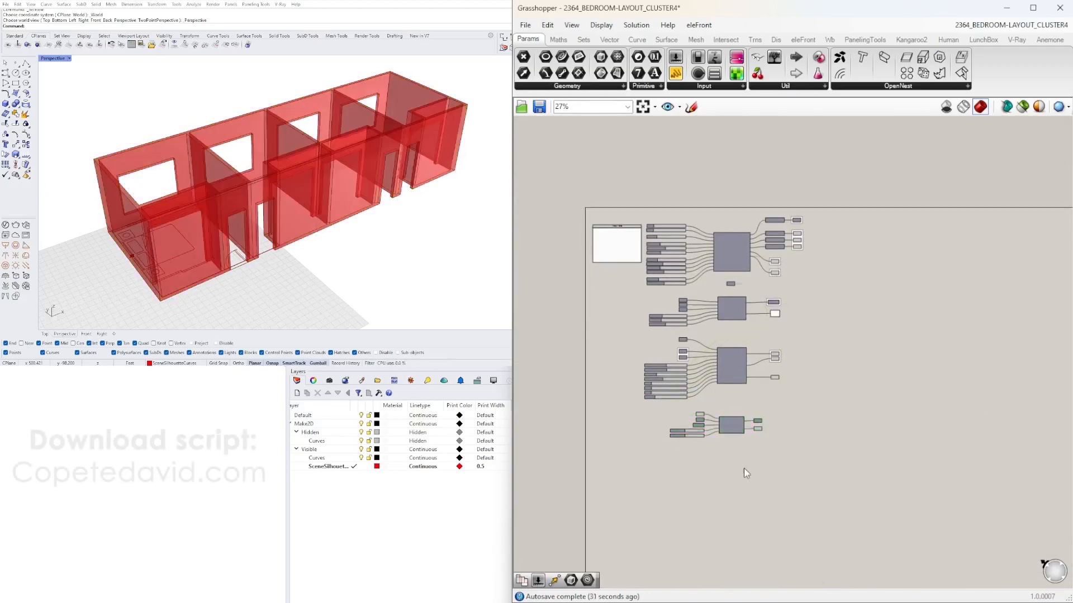
- Line up the array cluster group with the column of sliders and clusters above it
right_click_drag(636, 464, 899, 508)
scroll(708, 425, "up", 1)
left_click_drag(746, 503, 708, 398)
left_click_drag(800, 350, 579, 174)
left_click_drag(734, 497, 642, 447, "shift")
- Set both the name and nickname of the array cluster to MODULE ARRAY
scroll(699, 480, "up", 4)
scroll(810, 440, "down", 2)
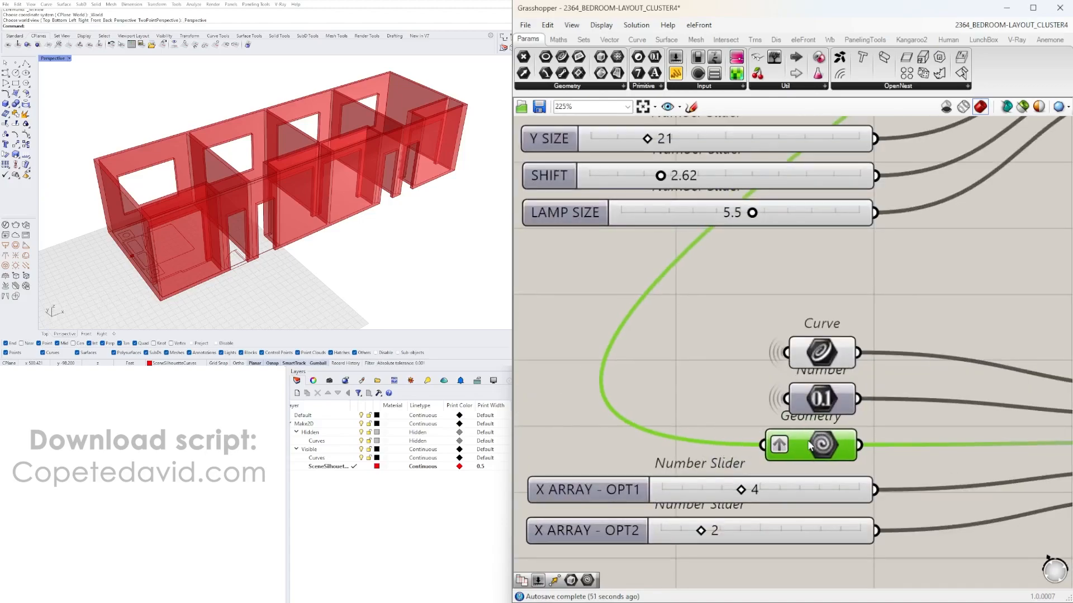
scroll(806, 349, "down", 4)
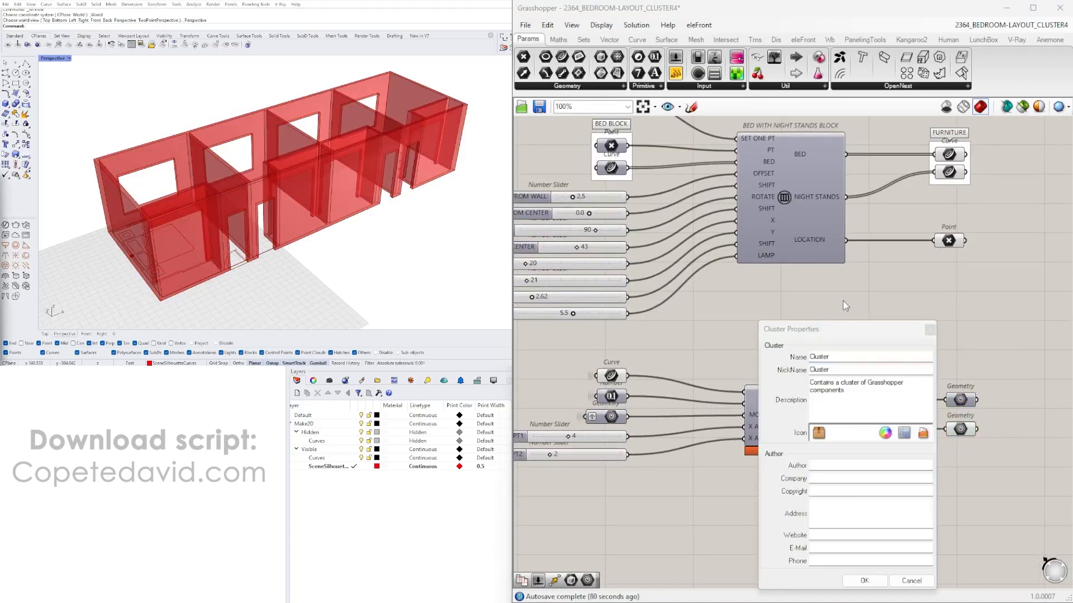
type("mODU")
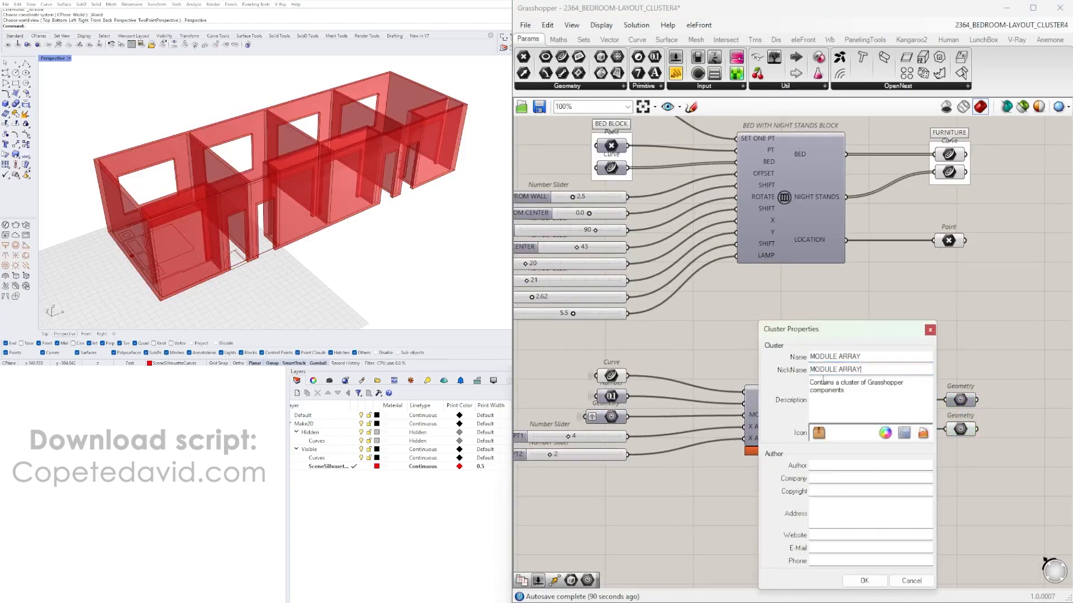
left_click(865, 581)
- Select the Geometry parameter on the MODULE ARRAY cluster's OPT2 output to highlight that array in the viewport
left_click_drag(911, 391, 977, 462)
left_click(921, 525)
scroll(886, 448, "down", 1)
scroll(886, 448, "up", 2)
left_click(971, 394)
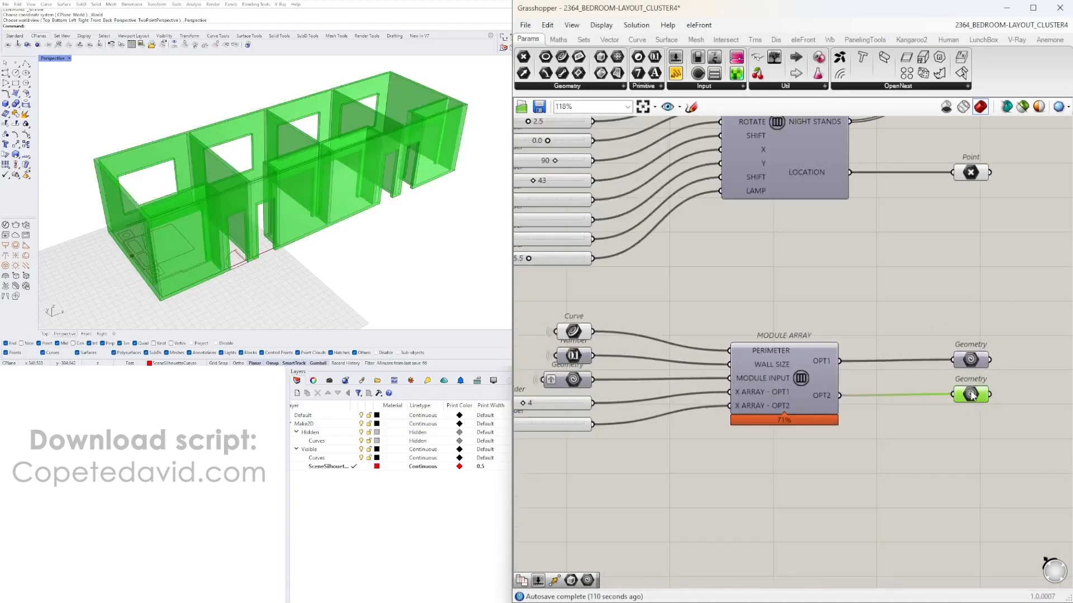
- Test the cluster by setting X ARRAY - OPT1 to 8 and X ARRAY - OPT2 to 6 with the whole array in view
right_click_drag(252, 212, 262, 201)
scroll(667, 383, "up", 4)
scroll(319, 219, "down", 6)
left_click_drag(676, 381, 775, 371)
scroll(777, 391, "up", 3)
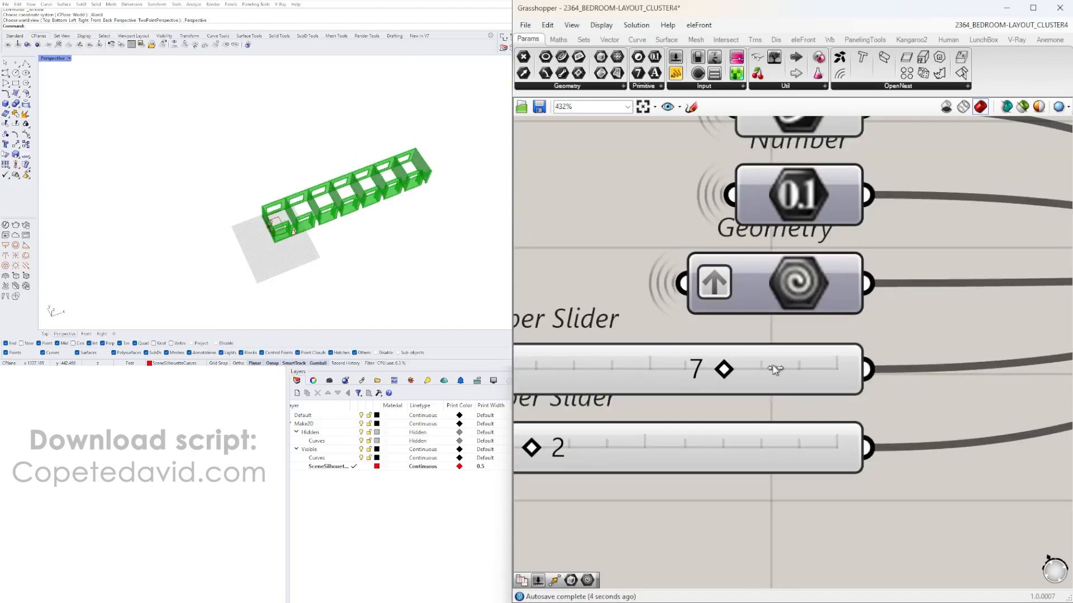
scroll(776, 371, "down", 4)
middle_click(925, 334)
double_click(672, 322)
right_click_drag(388, 194, 280, 226)
scroll(256, 251, "down", 3)
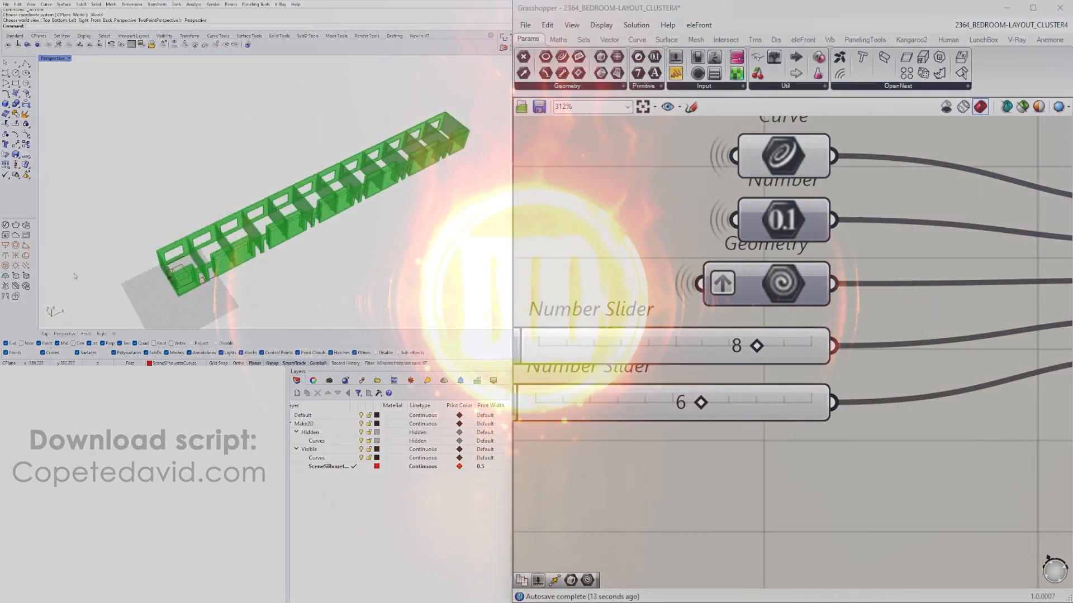